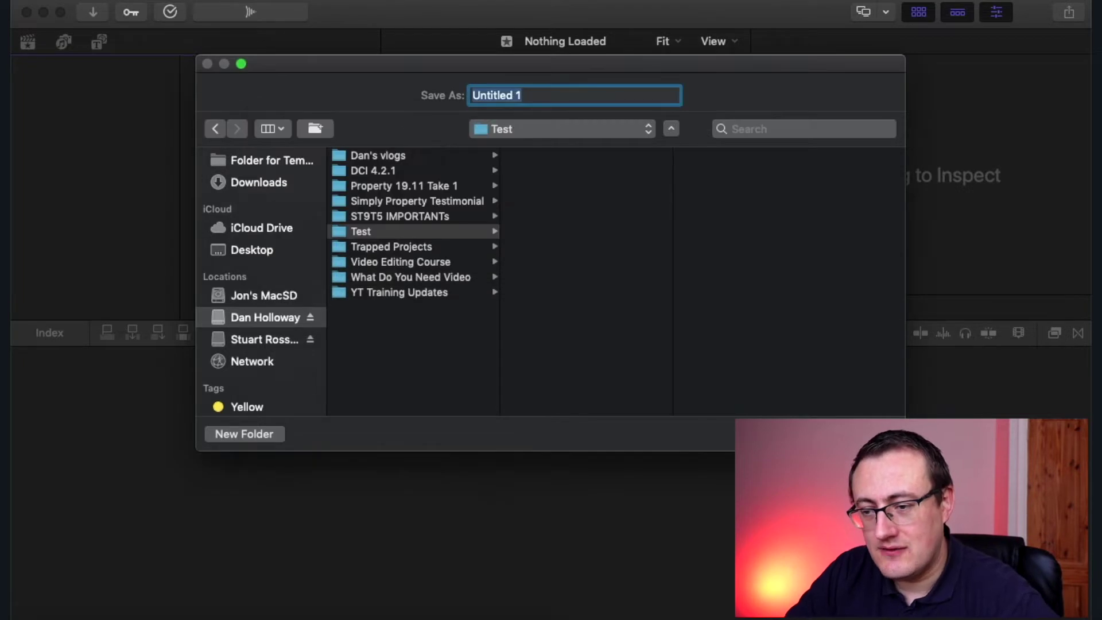
Save the new library as Test Library in the Test folder and dismiss the Carbon Copy Cloner update notice
click(536, 96)
key(super+a)
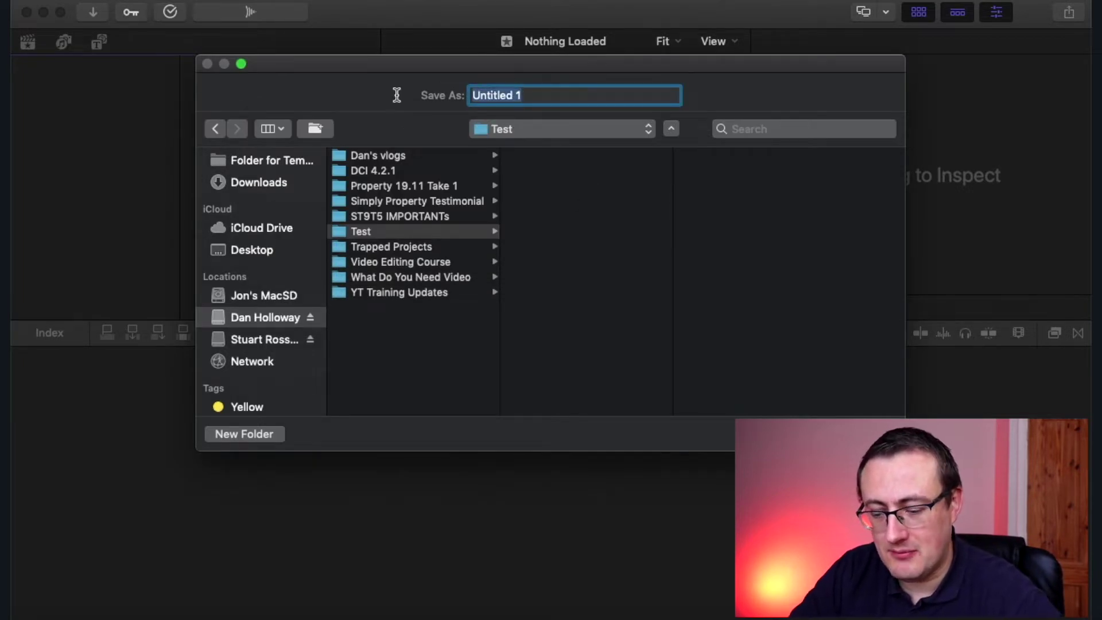
text(Test)
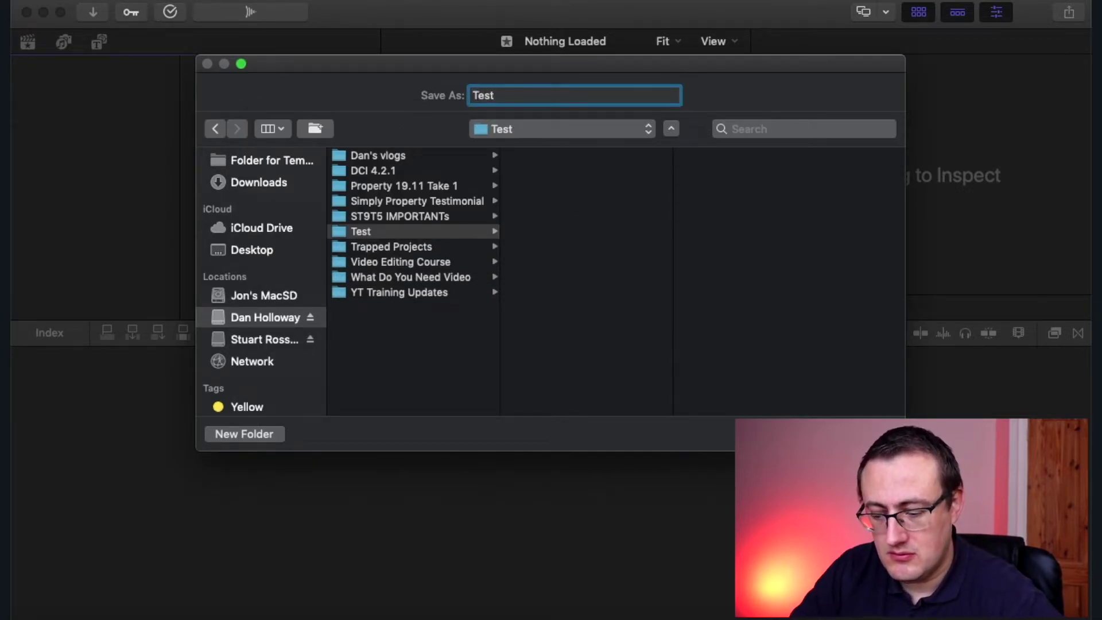
text( Library)
key(Tab)
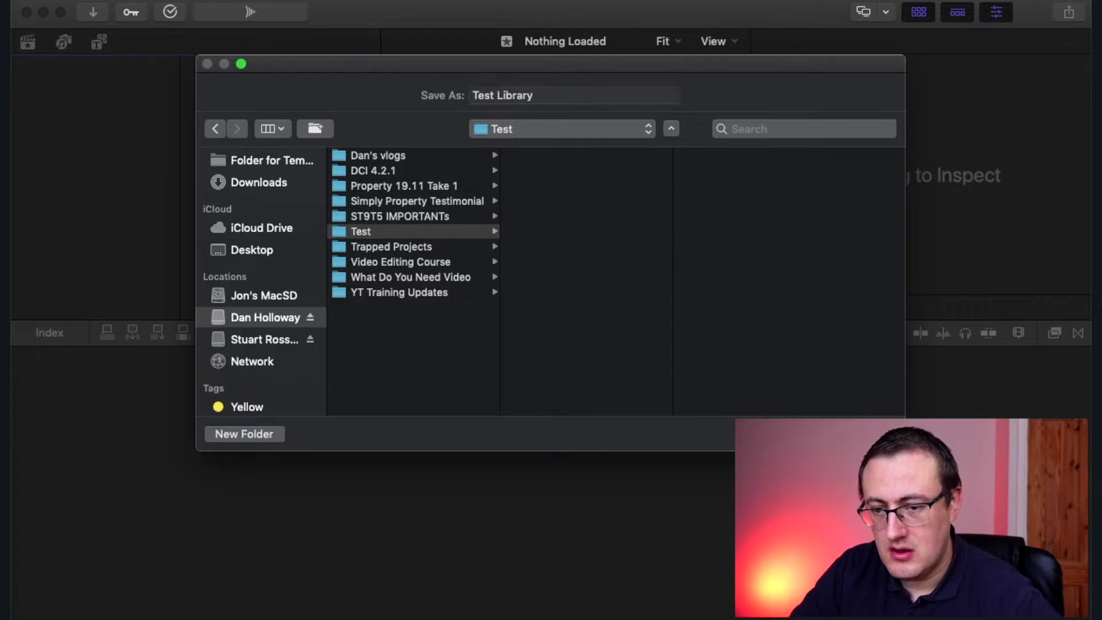
key(Return)
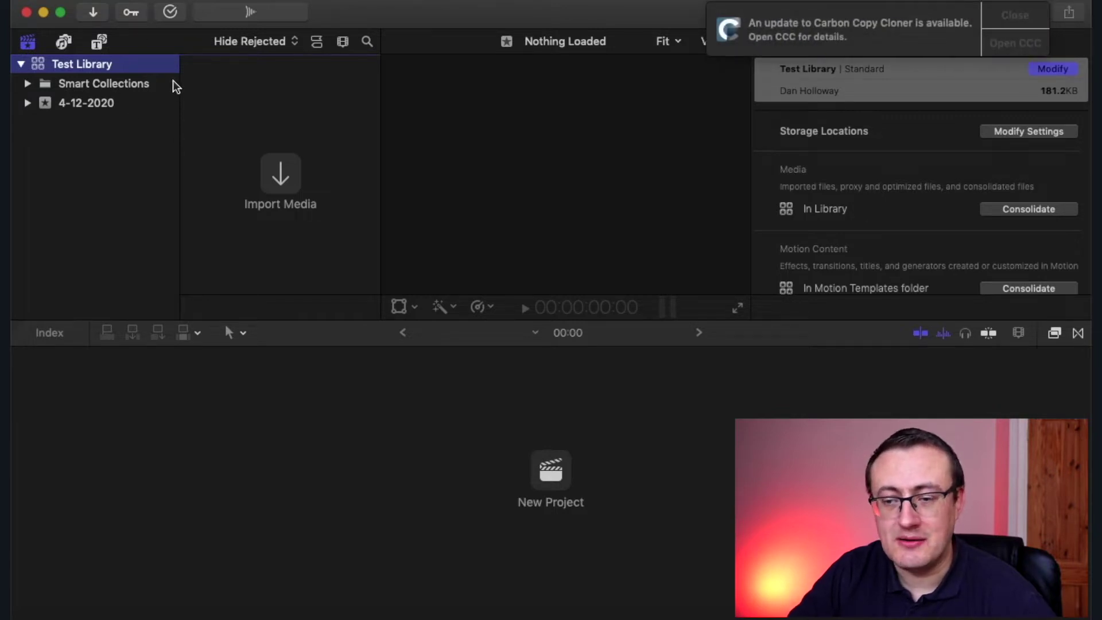
click(1014, 15)
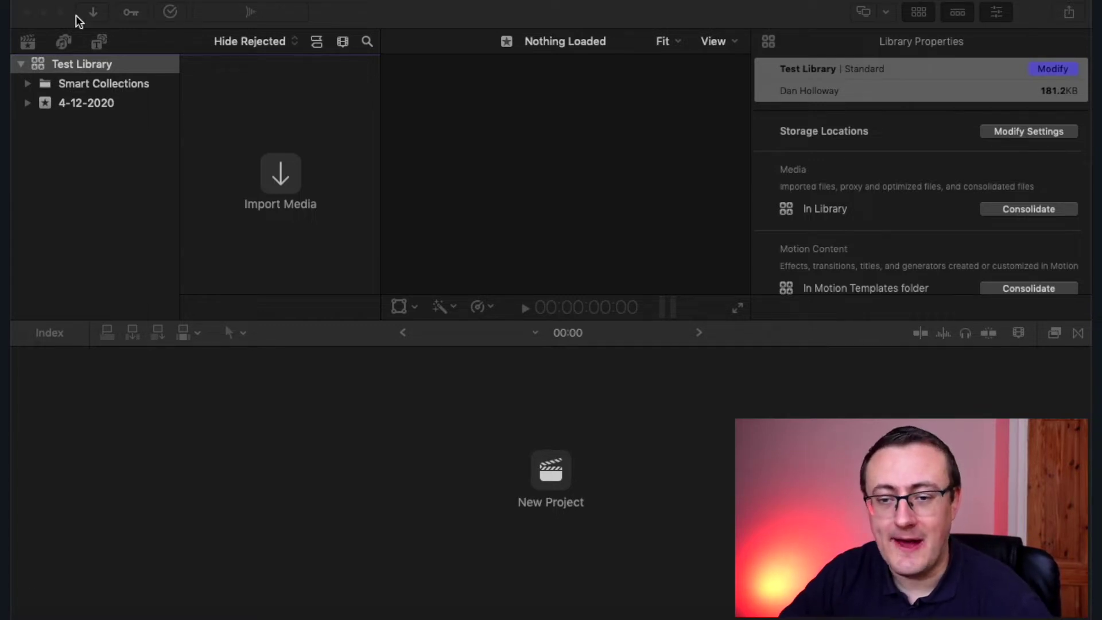
Quit Final Cut Pro and switch to Finder
click(374, 14)
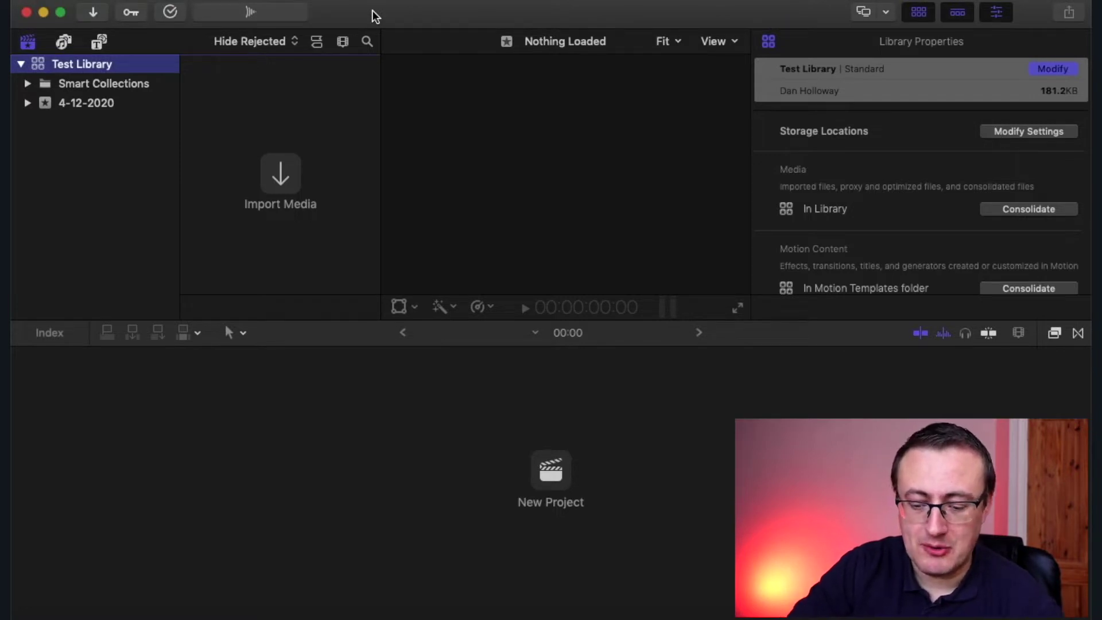
key(super+q)
mouse_move(25, 603)
click(25, 597)
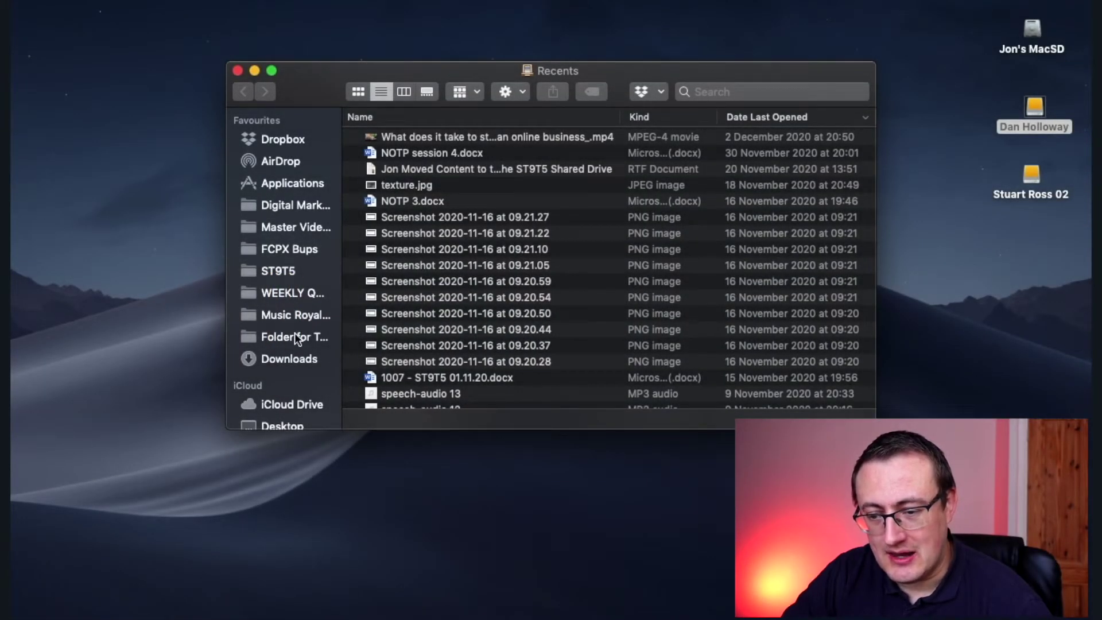
Copy the TEMPLATE FCPX ST9T5 folder from the Final Cut template structure folder to the top level of the external drive holding the Test folder
click(295, 337)
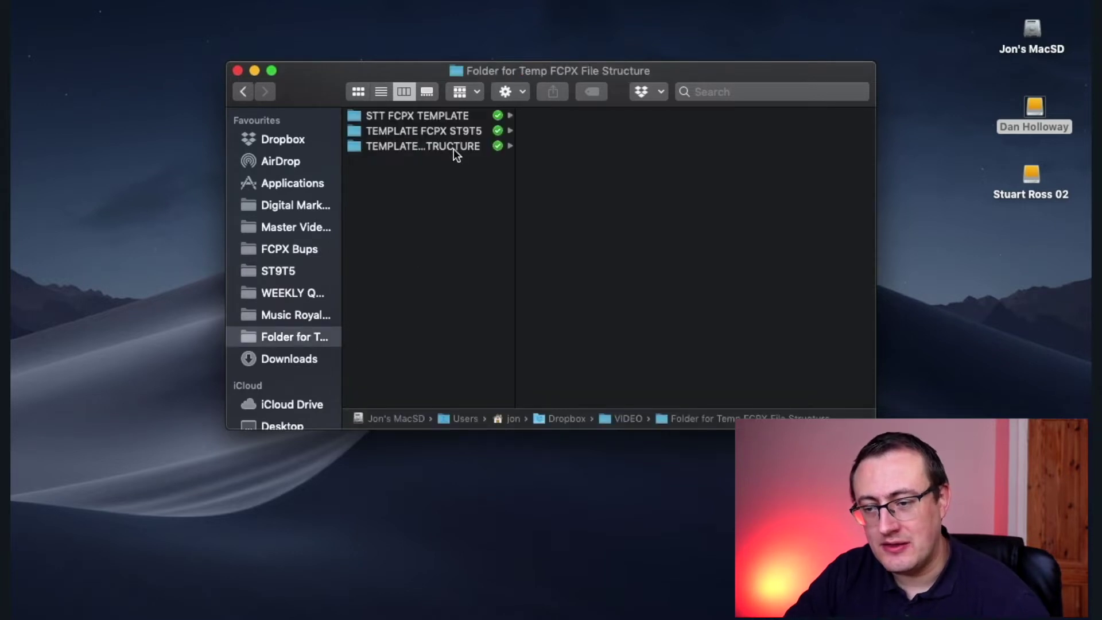
click(452, 130)
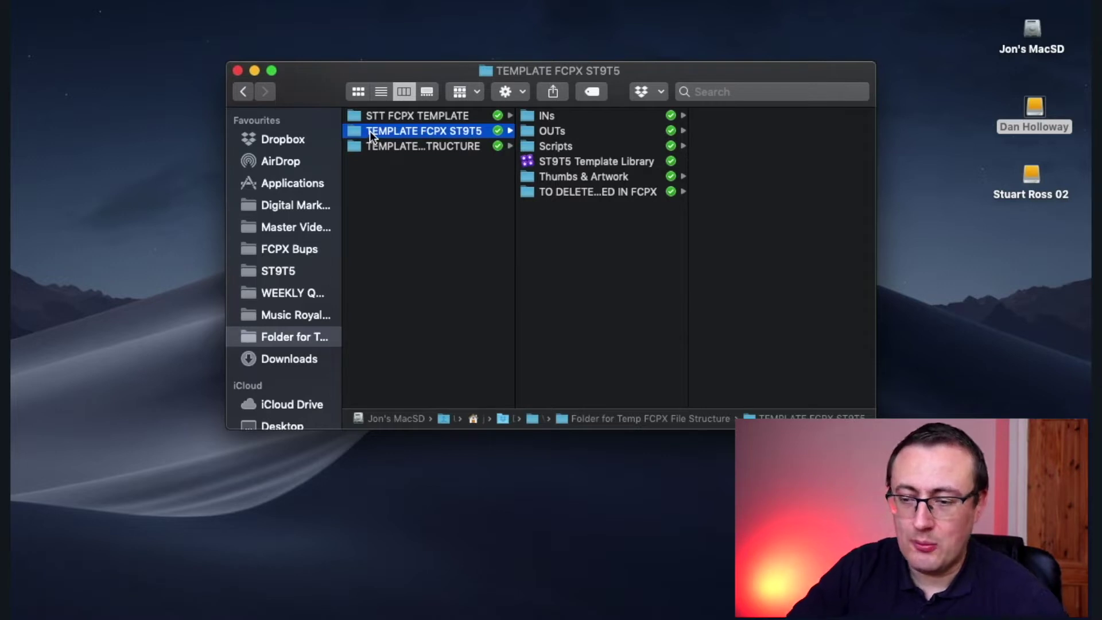
scroll(292, 323, down, 8)
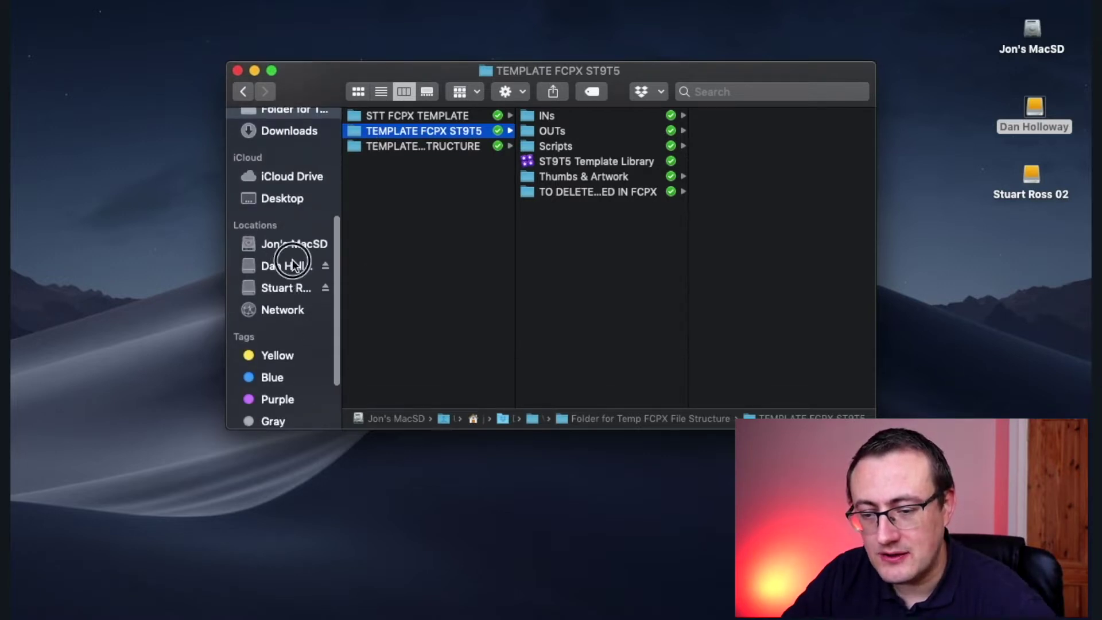
click(291, 265)
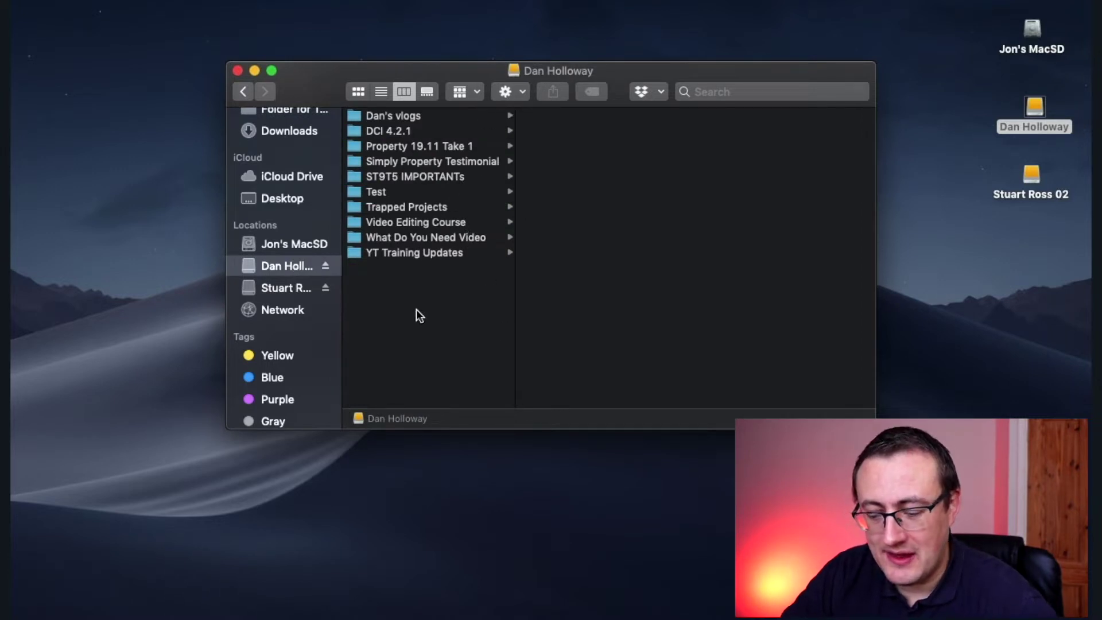
key(super+v)
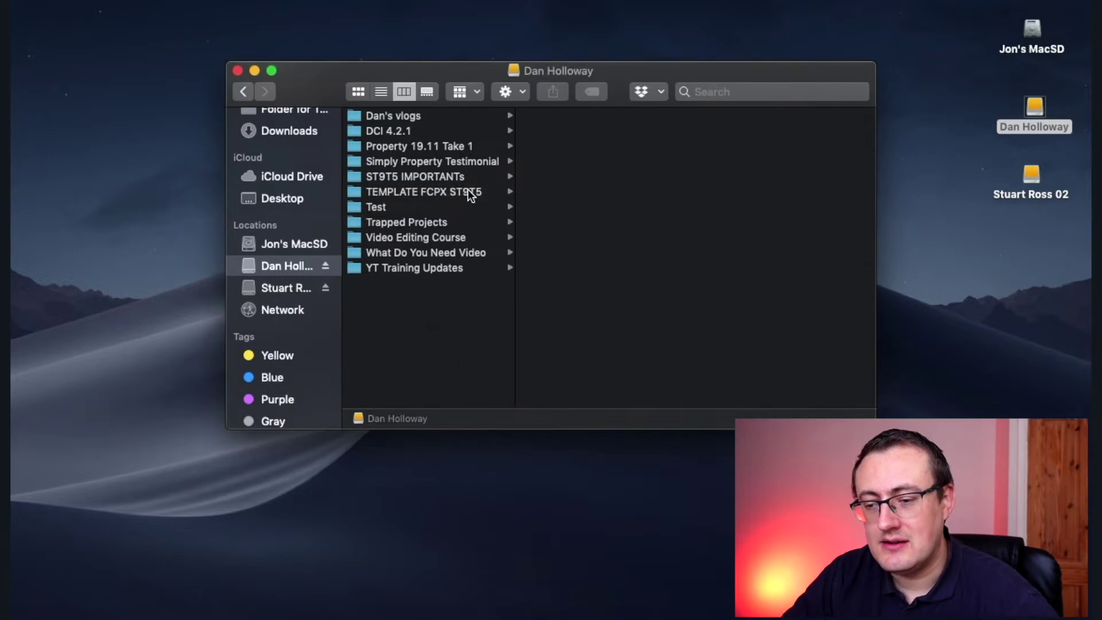
Rename both the copied TEMPLATE FCPX ST9T5 folder and the ST9T5 Template Library inside it as Demo Ad
click(462, 189)
click(440, 191)
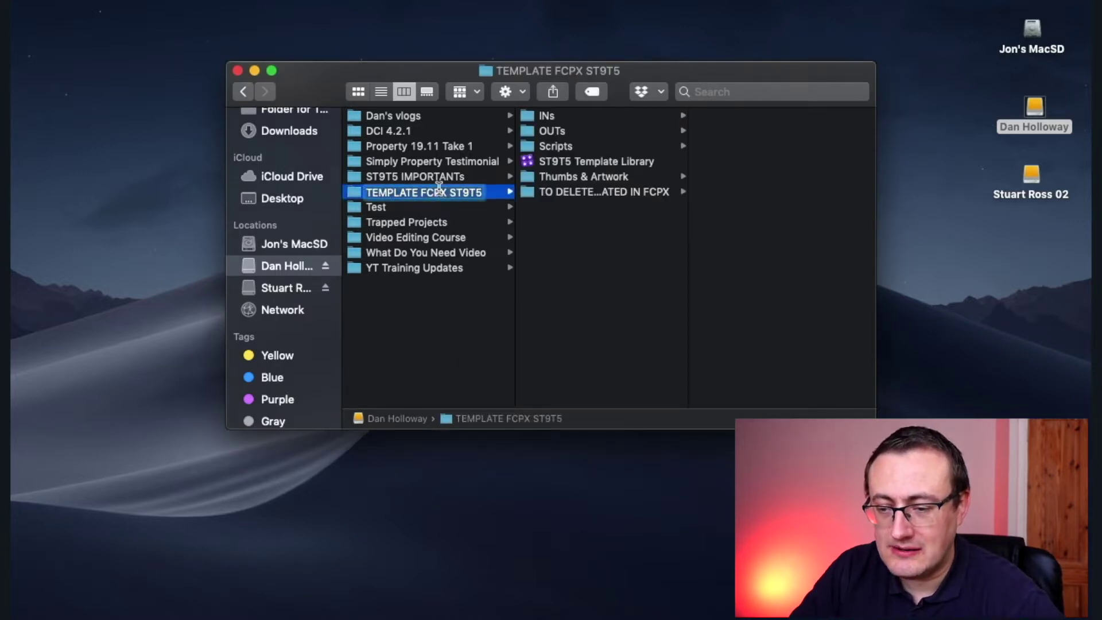
text(Demo Ad)
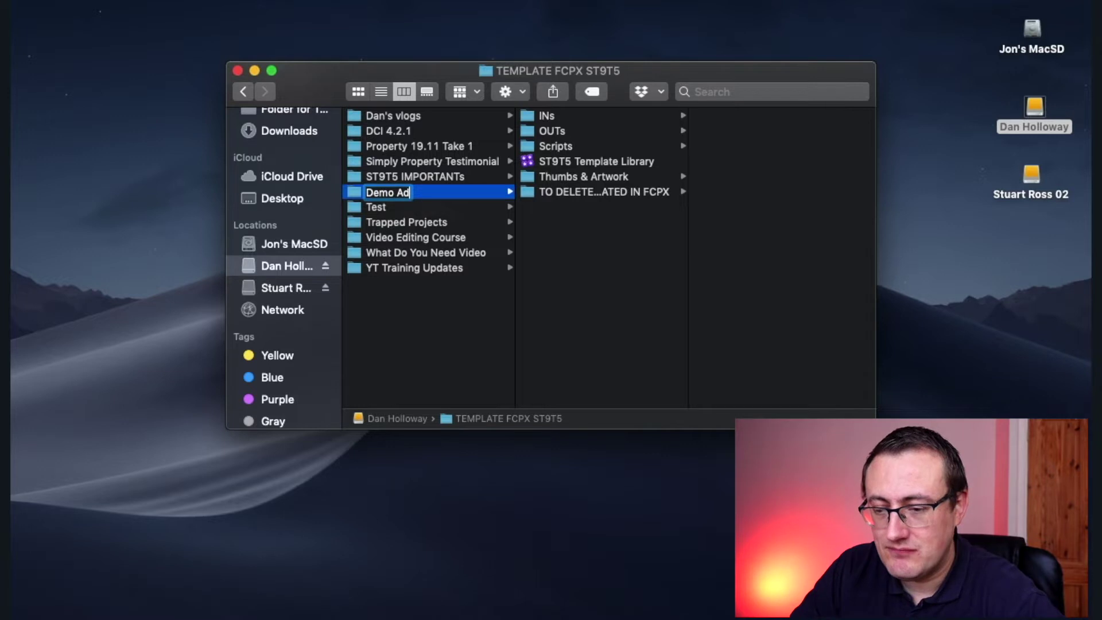
key(Return)
click(577, 159)
click(576, 160)
text(Demo Ad)
key(Return)
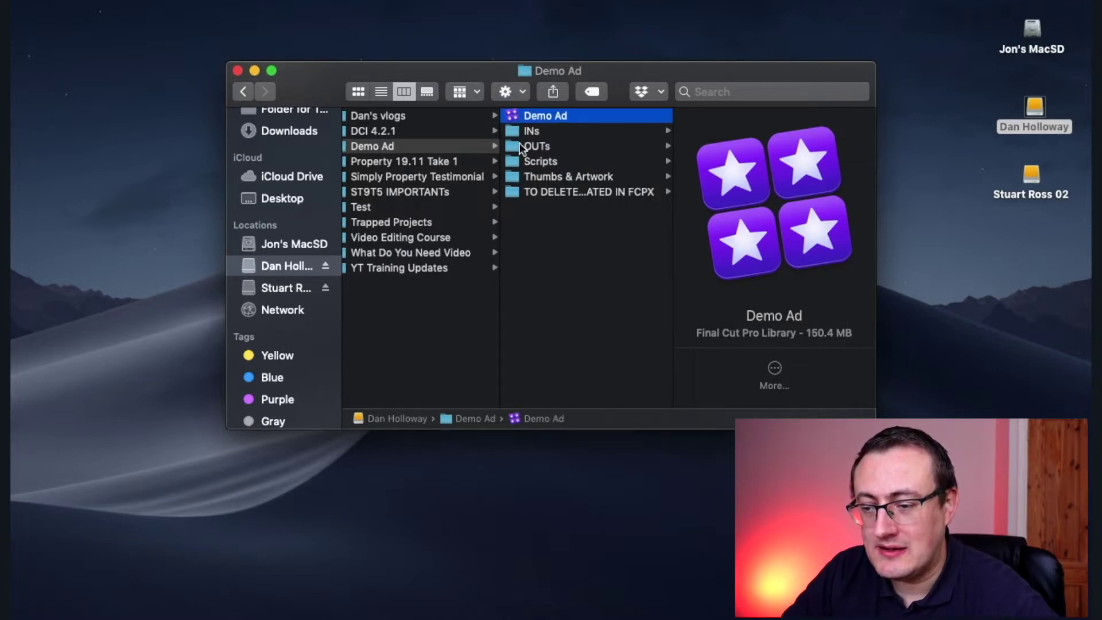
Examine the INs, OUTs, Scripts and Thumbs & Artwork folders inside Demo Ad, including a preview of THUMB ASTRA.psd
click(566, 131)
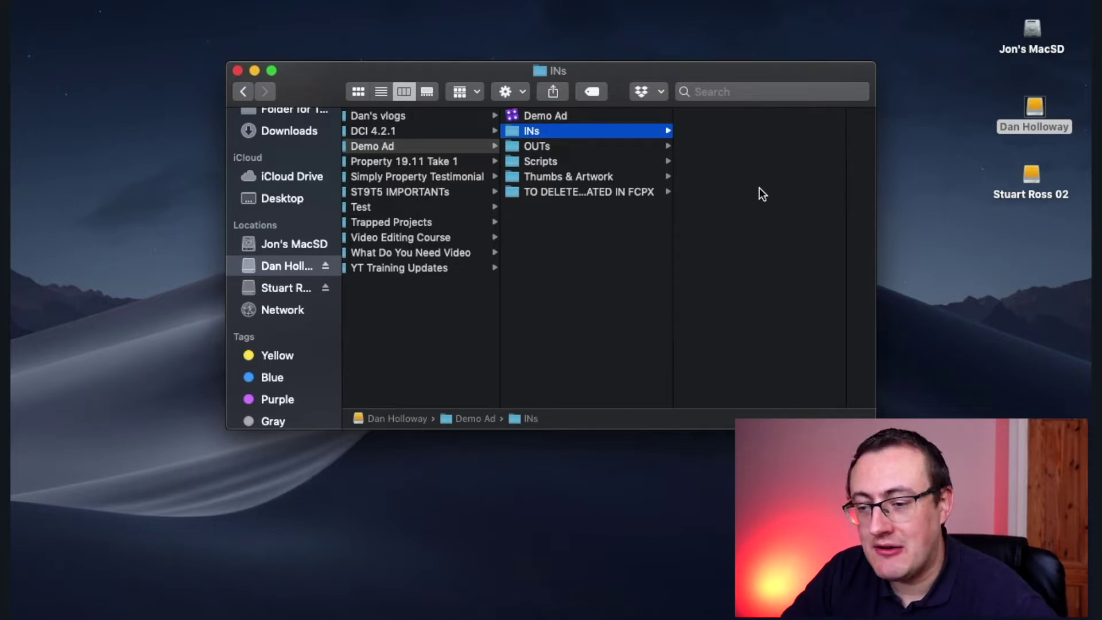
click(609, 151)
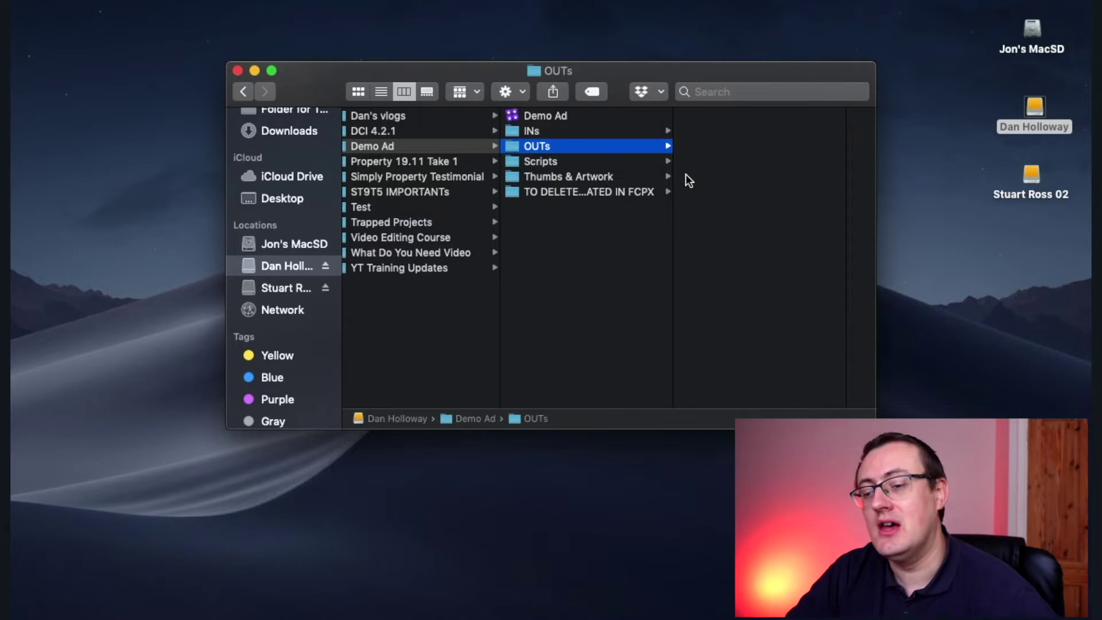
click(579, 163)
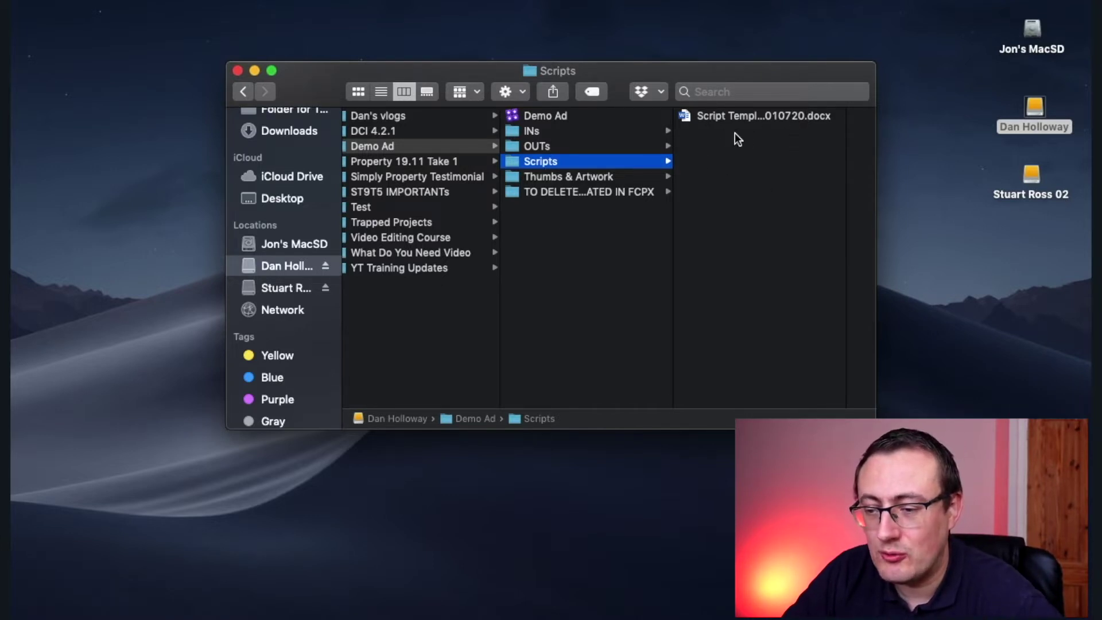
click(580, 176)
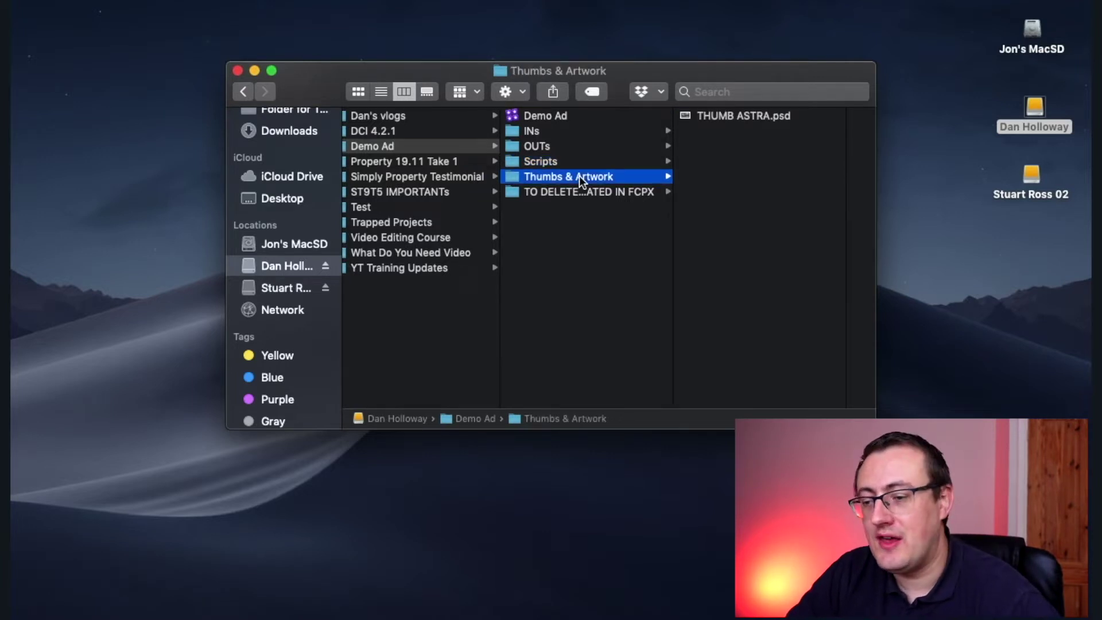
click(778, 118)
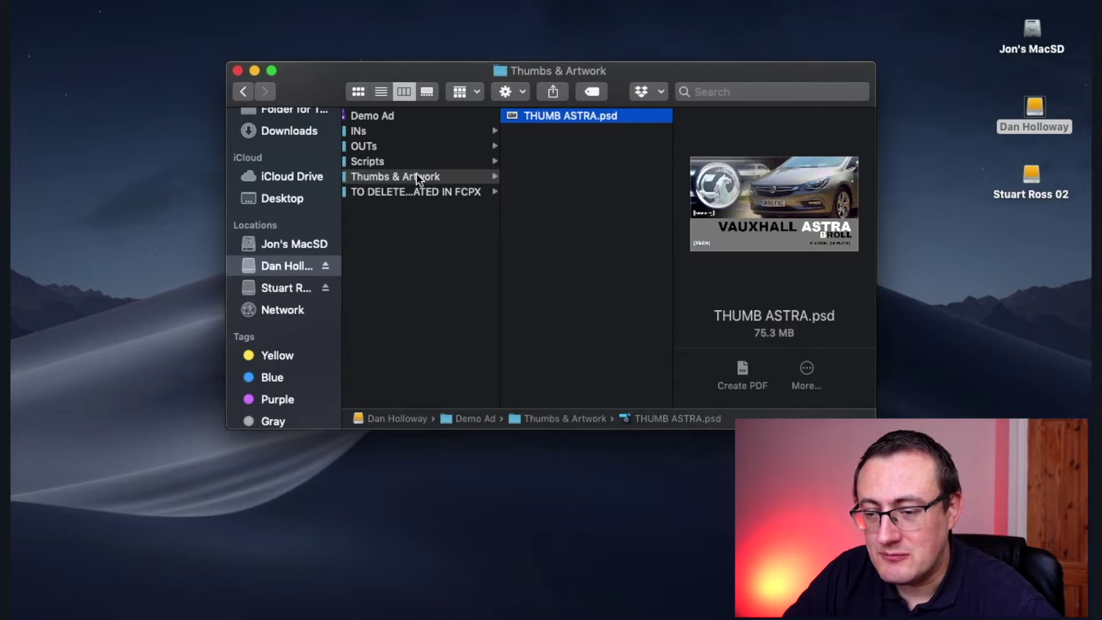
scroll(431, 246, left, 5)
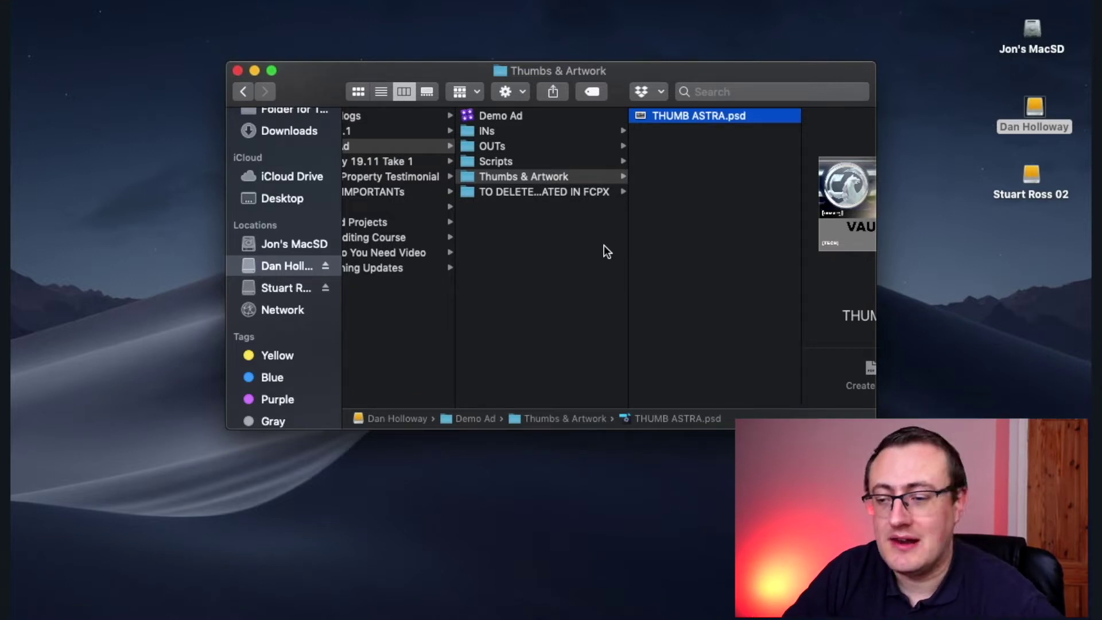
Open the Demo Ad library in Final Cut Pro and browse its events from CTAs & End Screen through Projects
click(532, 116)
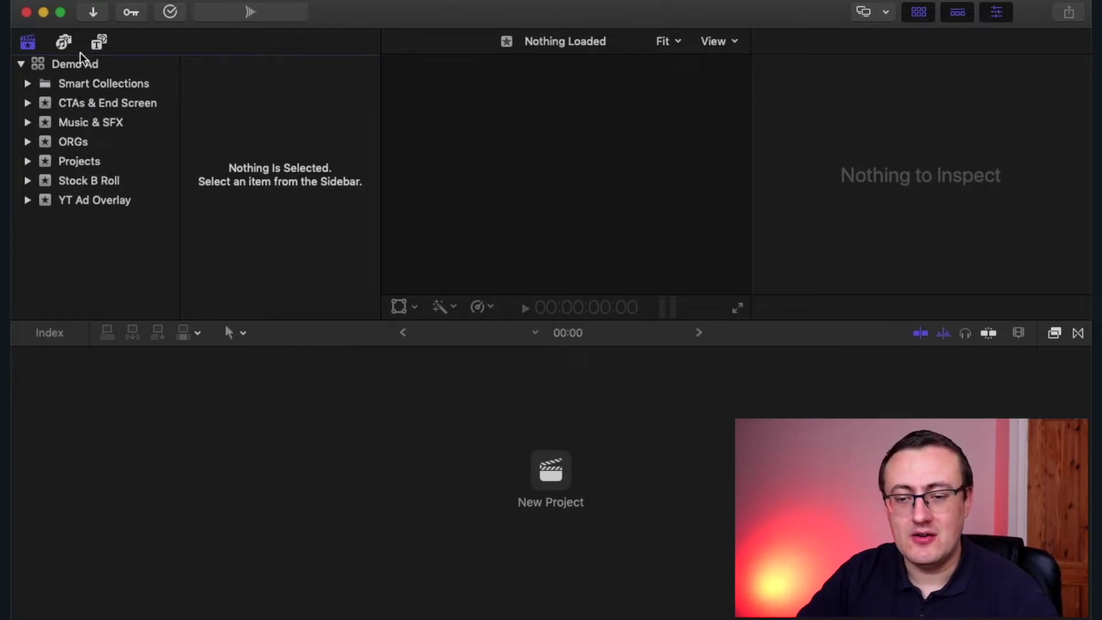
click(83, 103)
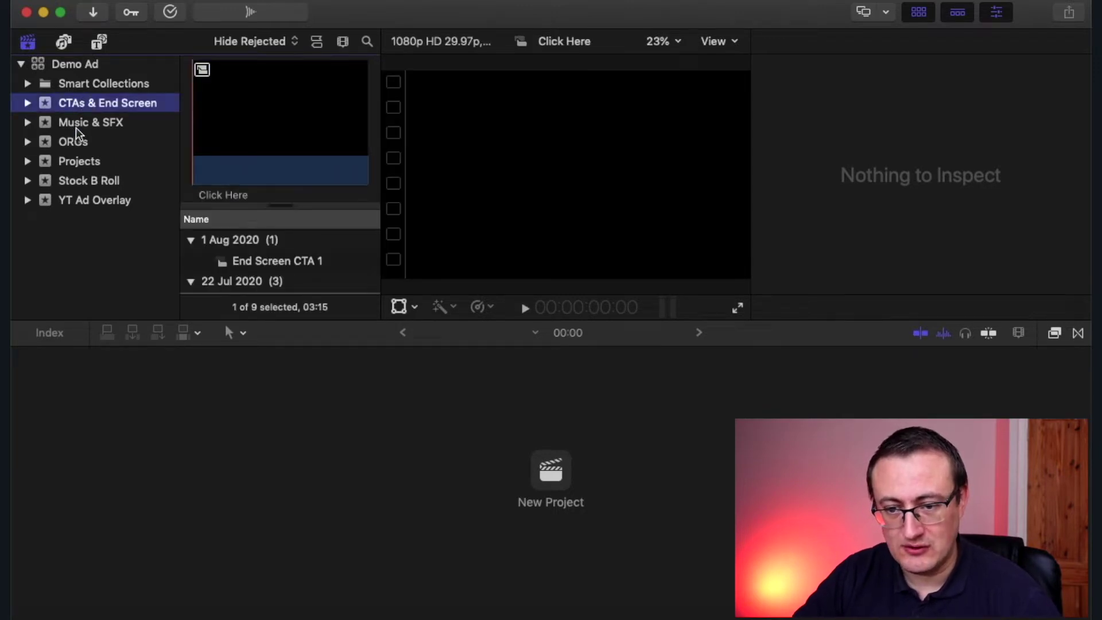
click(76, 127)
click(73, 147)
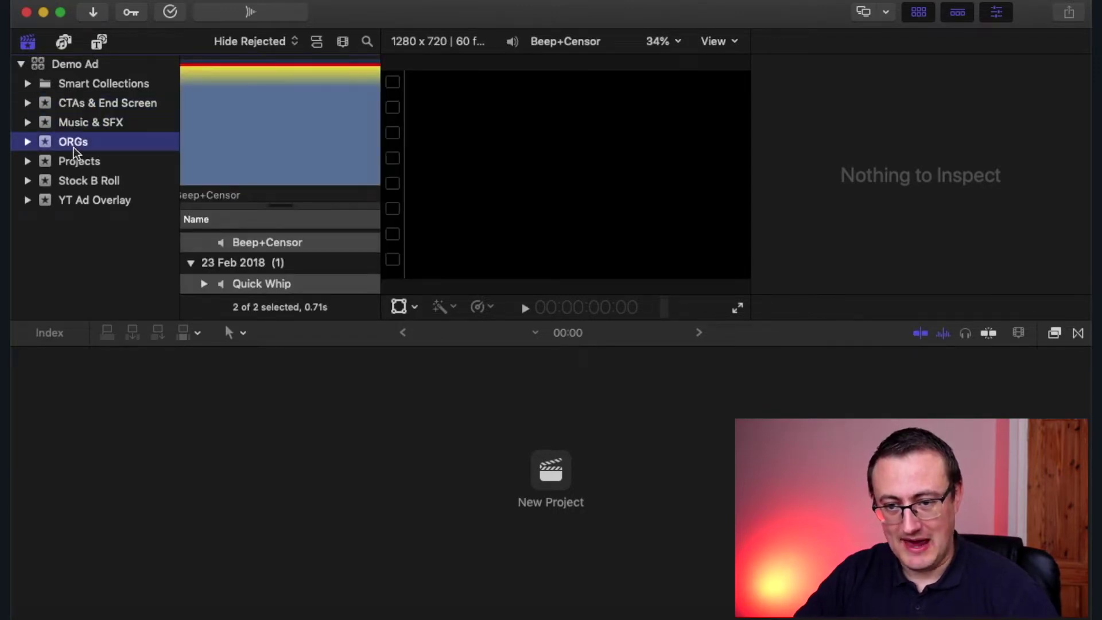
click(74, 164)
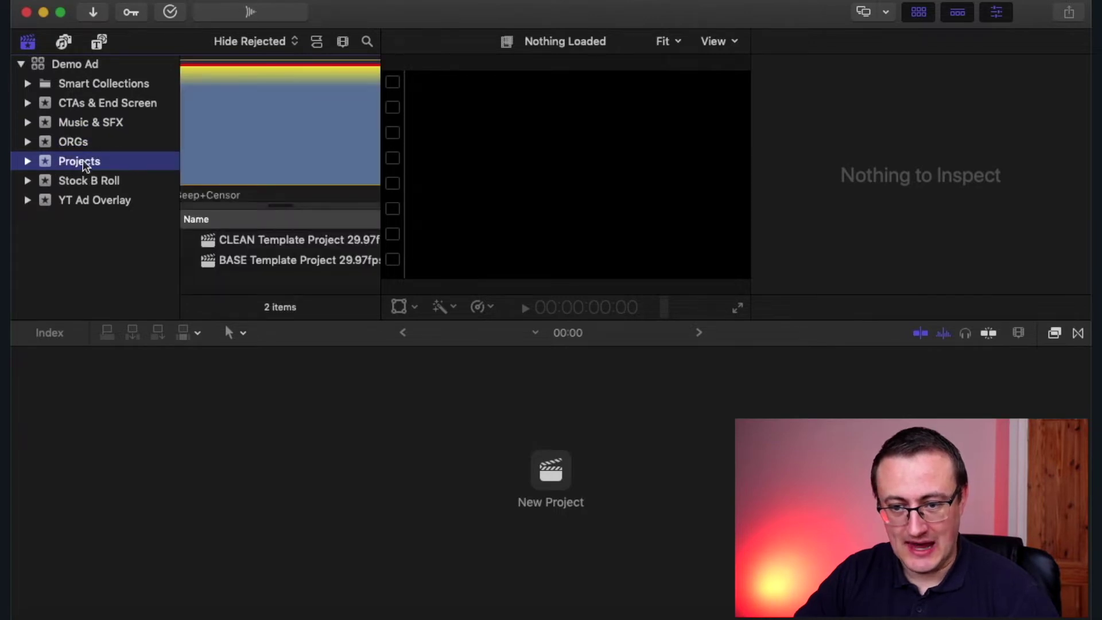
Examine the contents of the ORGs, Music & SFX, CTAs & End Screen, Stock B Roll and YT Ad Overlay events
click(96, 143)
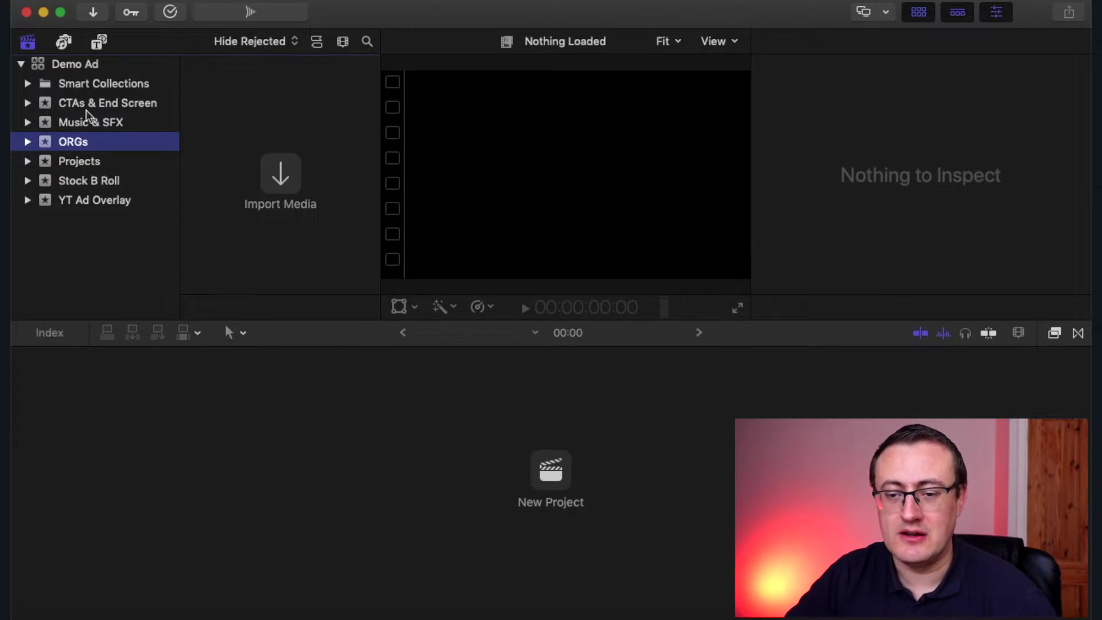
click(123, 121)
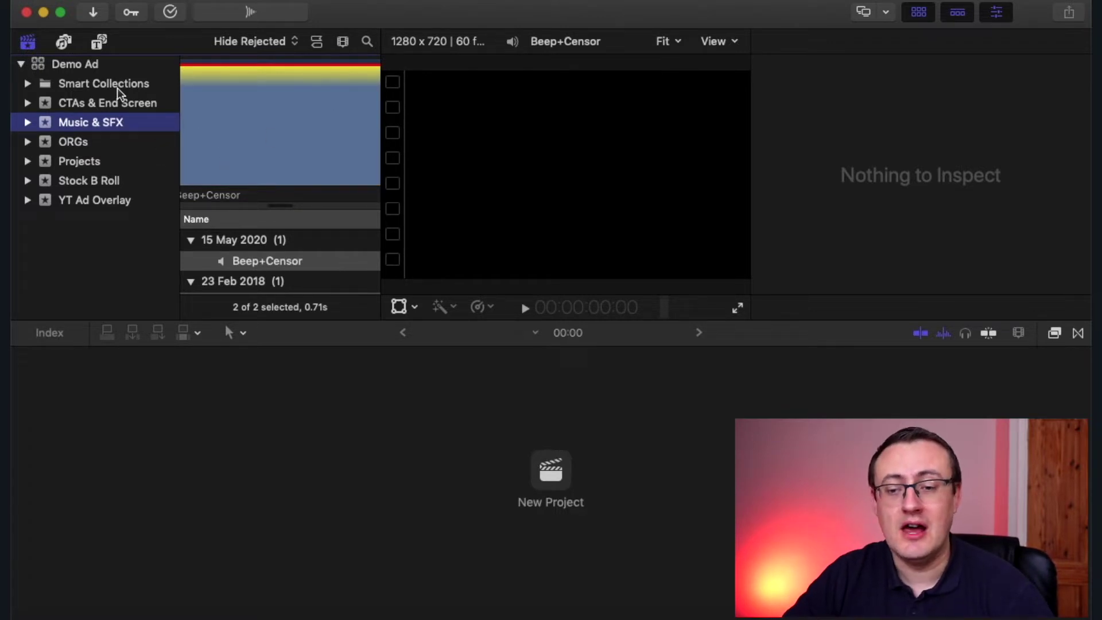
click(133, 102)
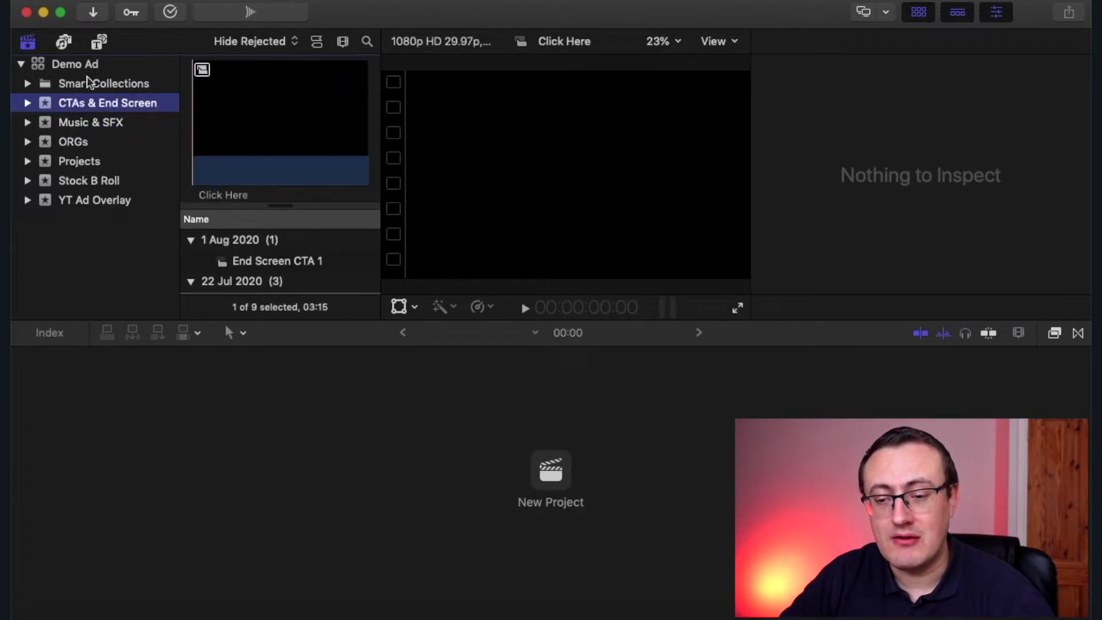
scroll(293, 284, down, 10)
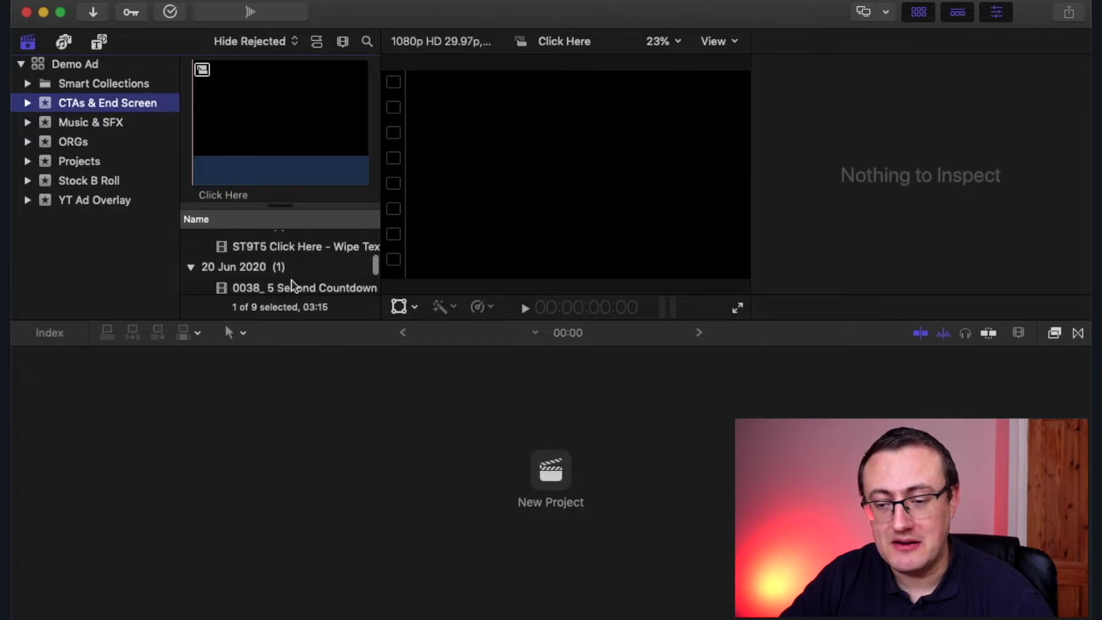
scroll(293, 284, down, 1)
scroll(292, 283, up, 10)
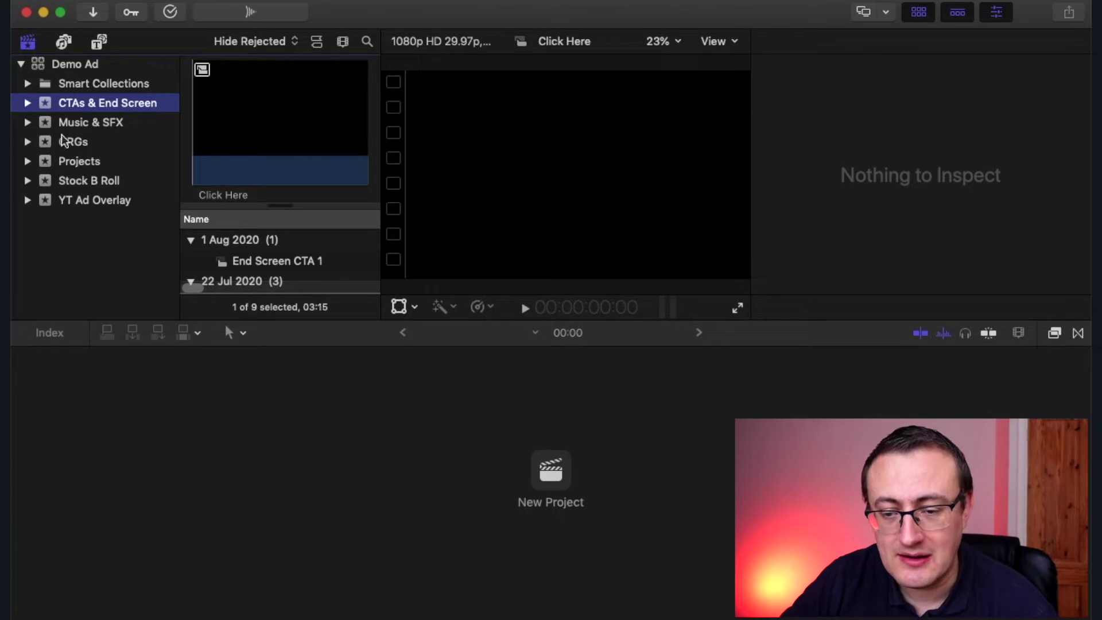
click(97, 180)
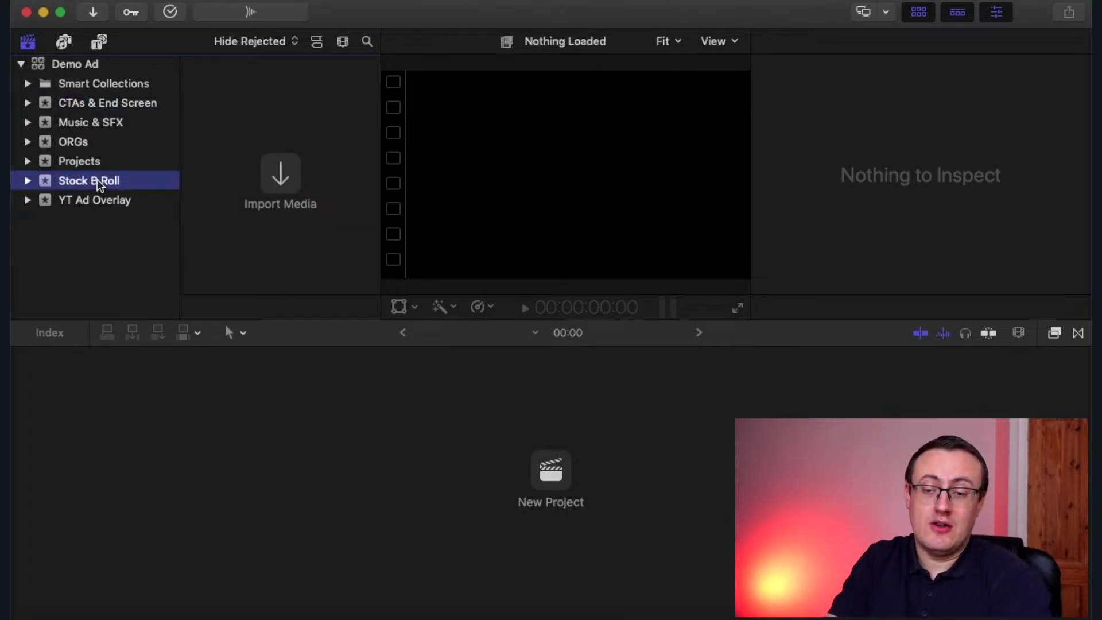
click(107, 201)
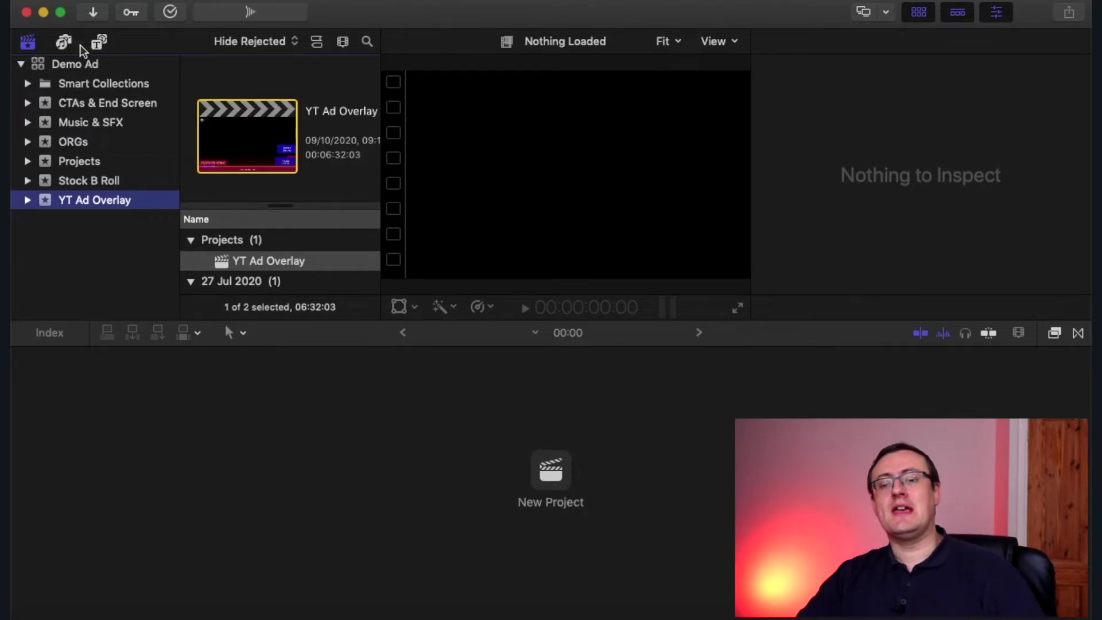
Add a new event named Test Event to the Demo Ad library, without creating a project
click(40, 66)
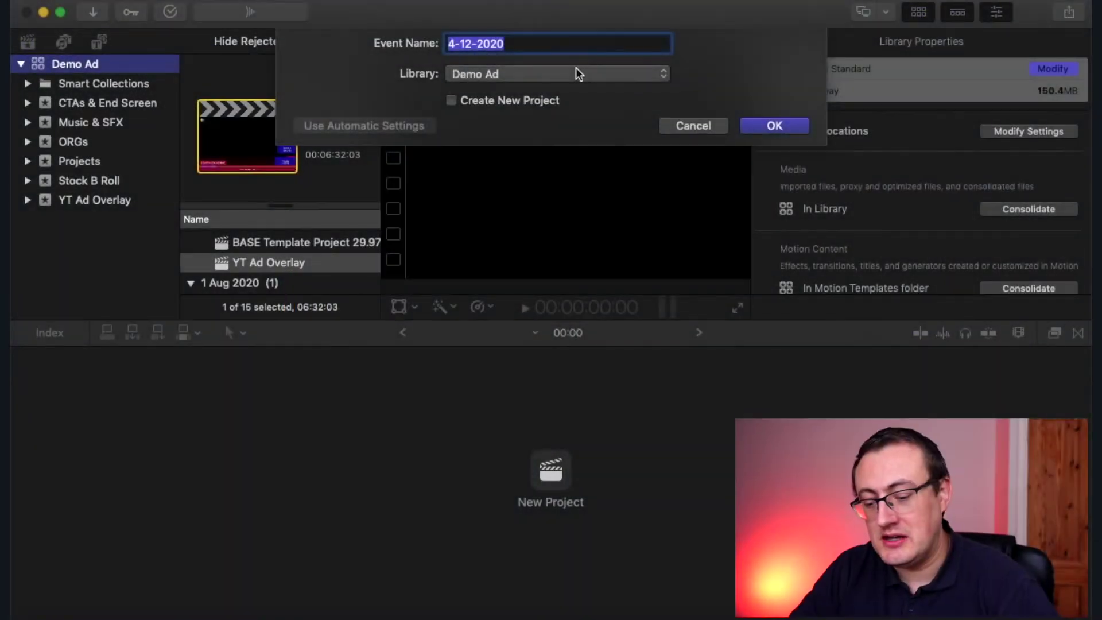
text(Test Event)
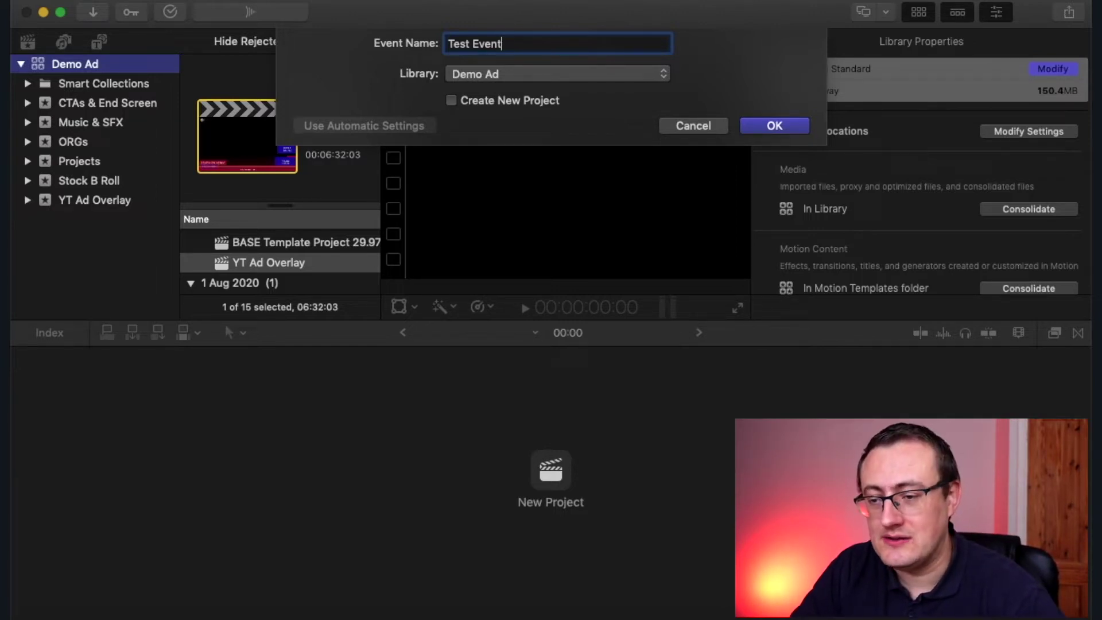
key(Return)
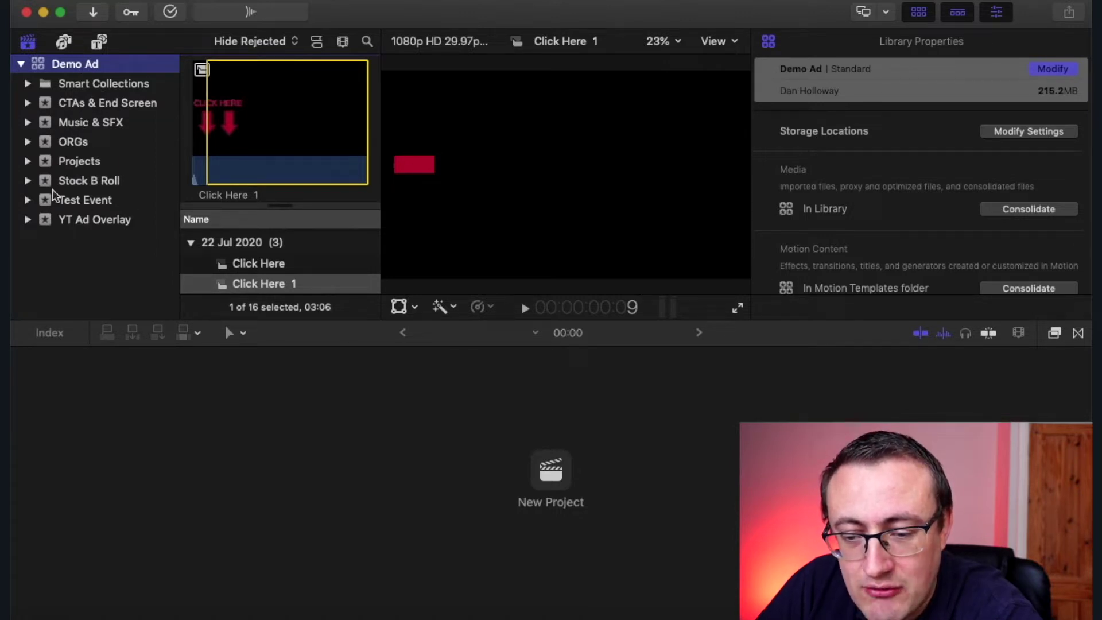
Examine the Projects event, and the video and audio properties of the clip in Test Event
click(70, 158)
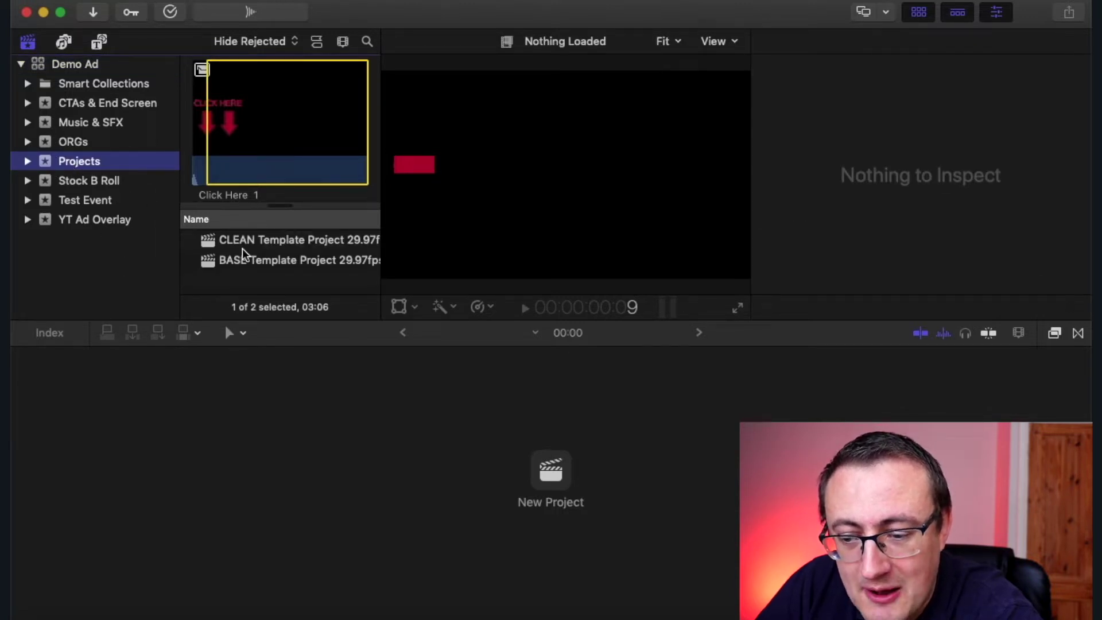
click(287, 140)
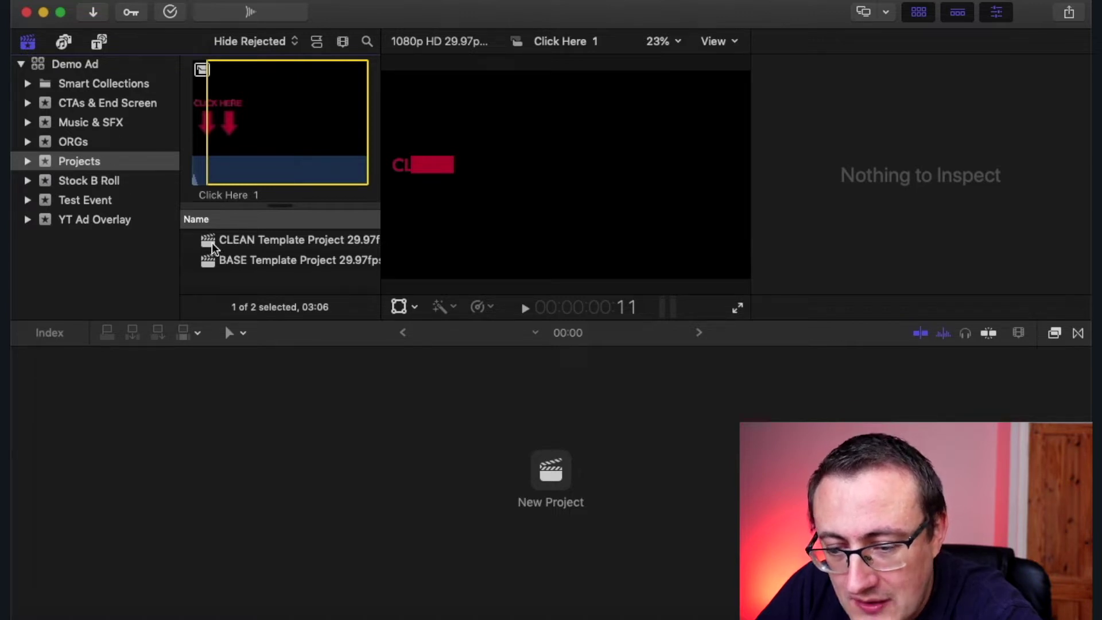
click(90, 201)
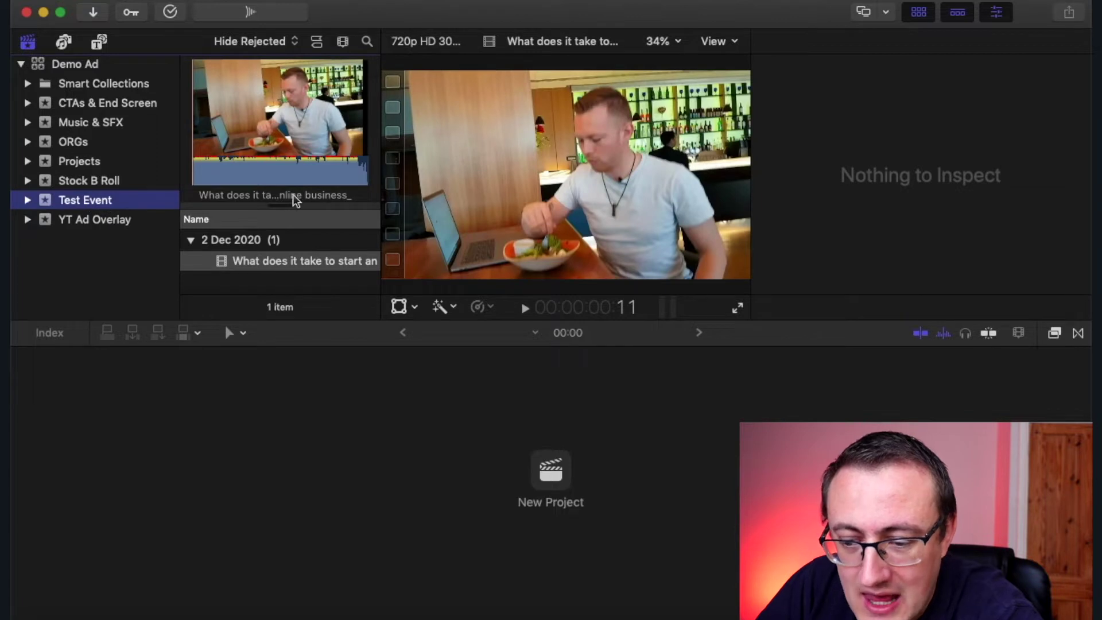
click(224, 170)
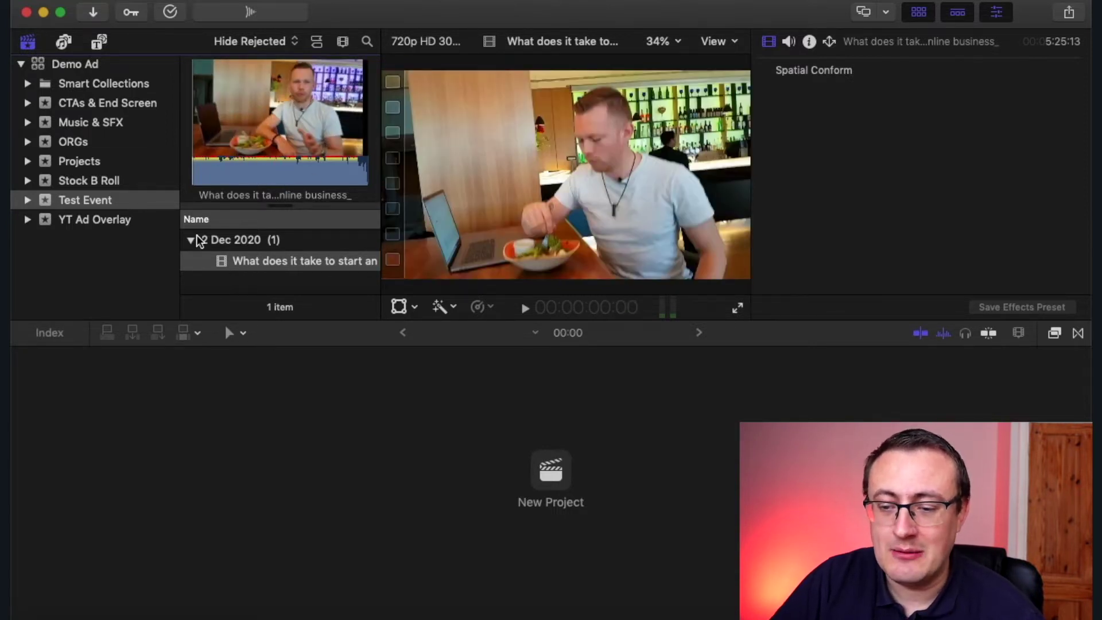
click(227, 266)
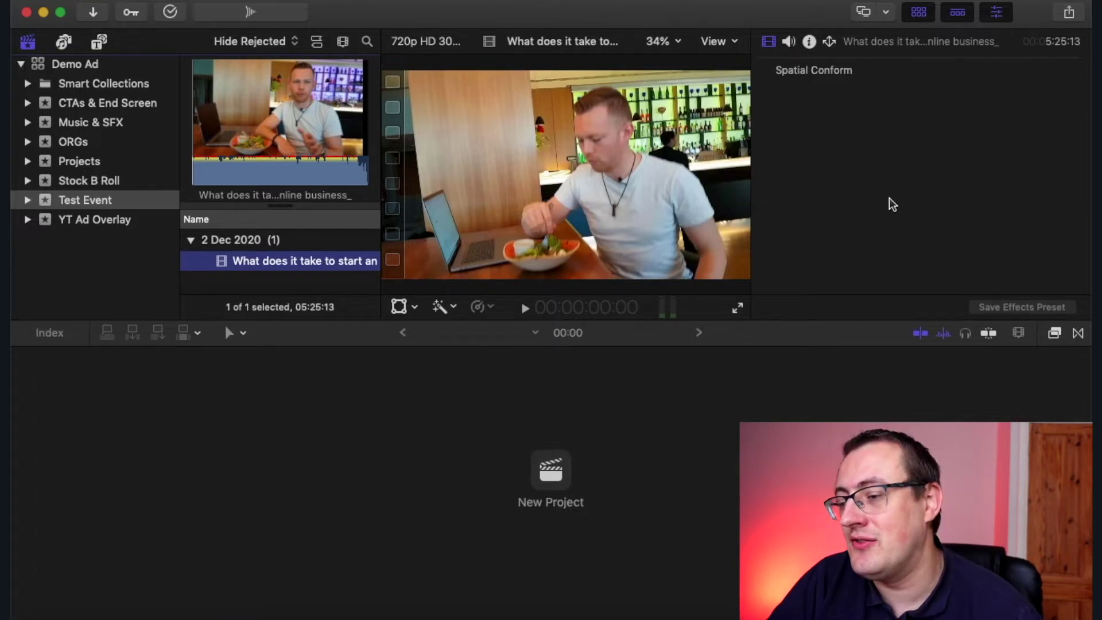
click(774, 44)
click(788, 43)
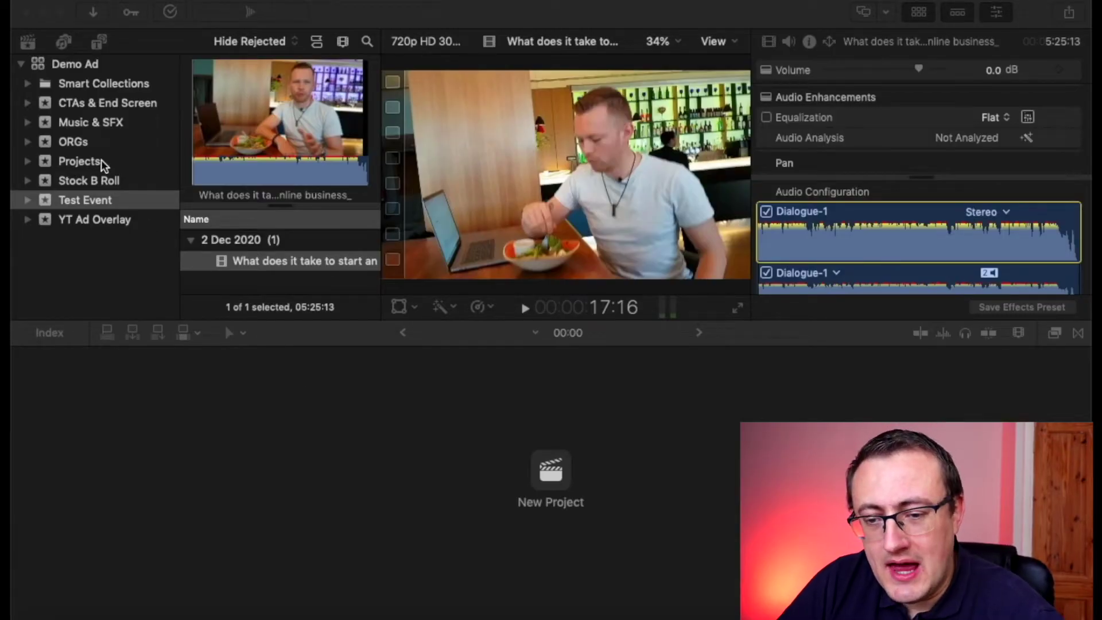
Delete the CLEAN and BASE template projects from the Projects event
click(67, 160)
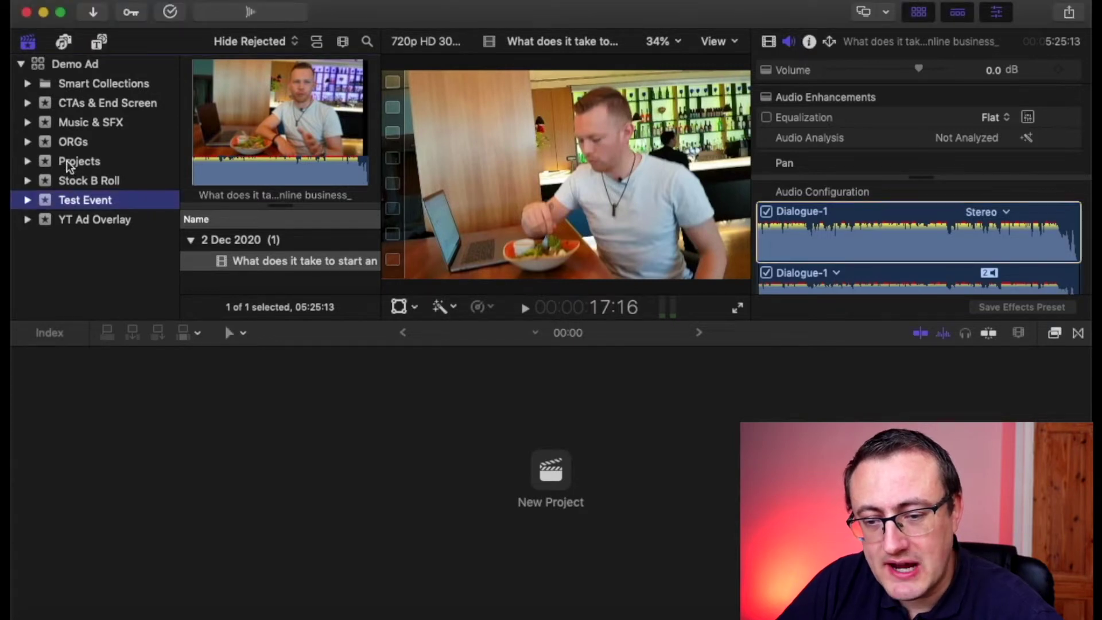
click(67, 160)
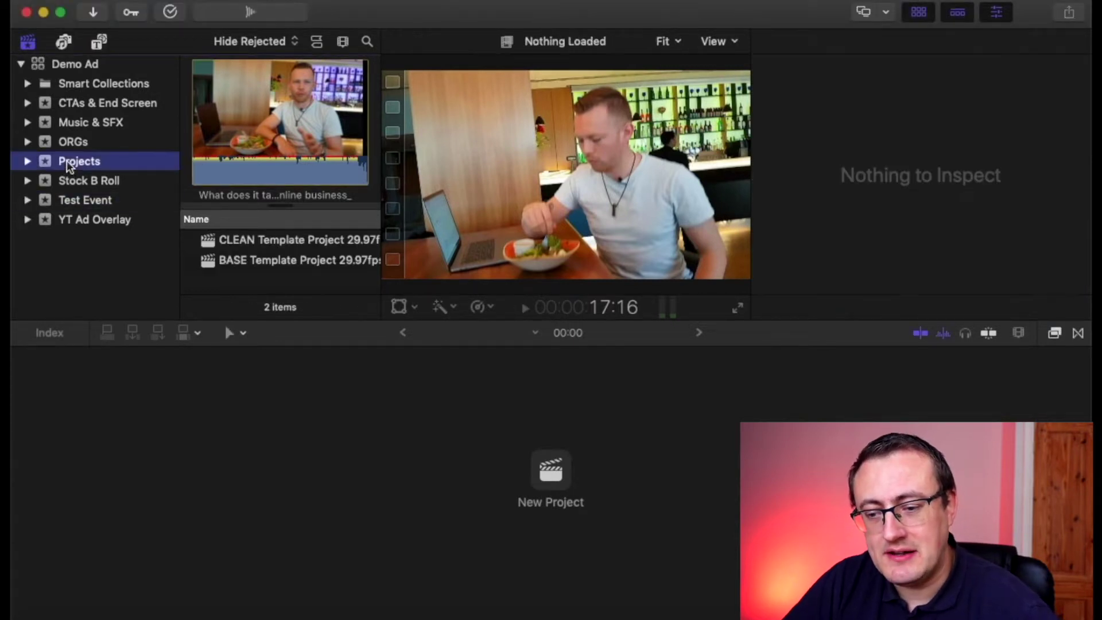
click(218, 240)
key(super+BackSpace)
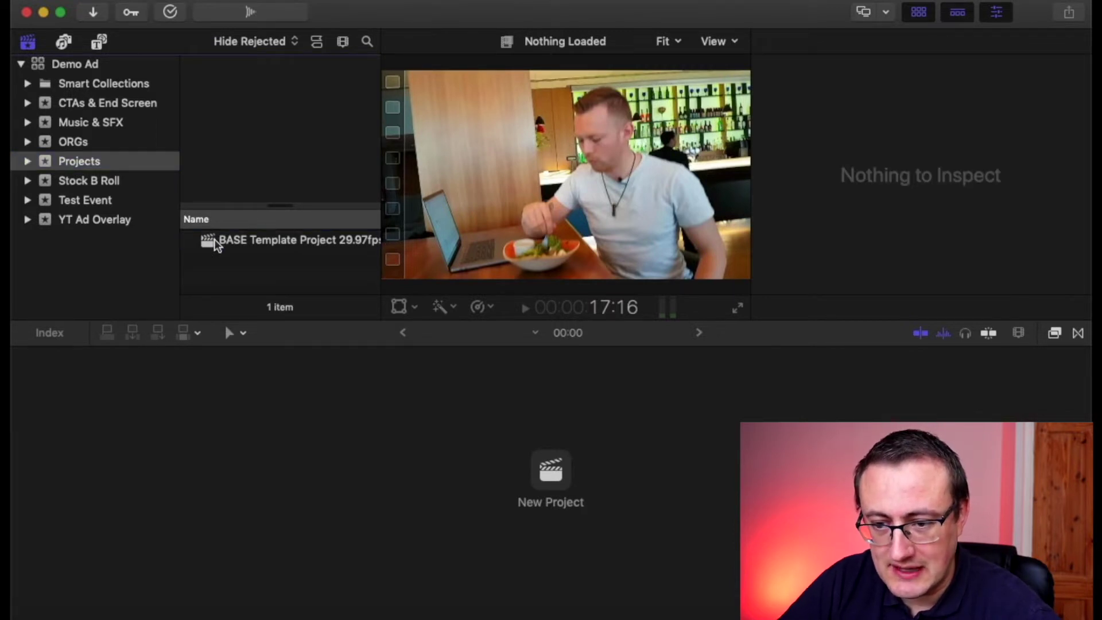
click(215, 239)
key(super+BackSpace)
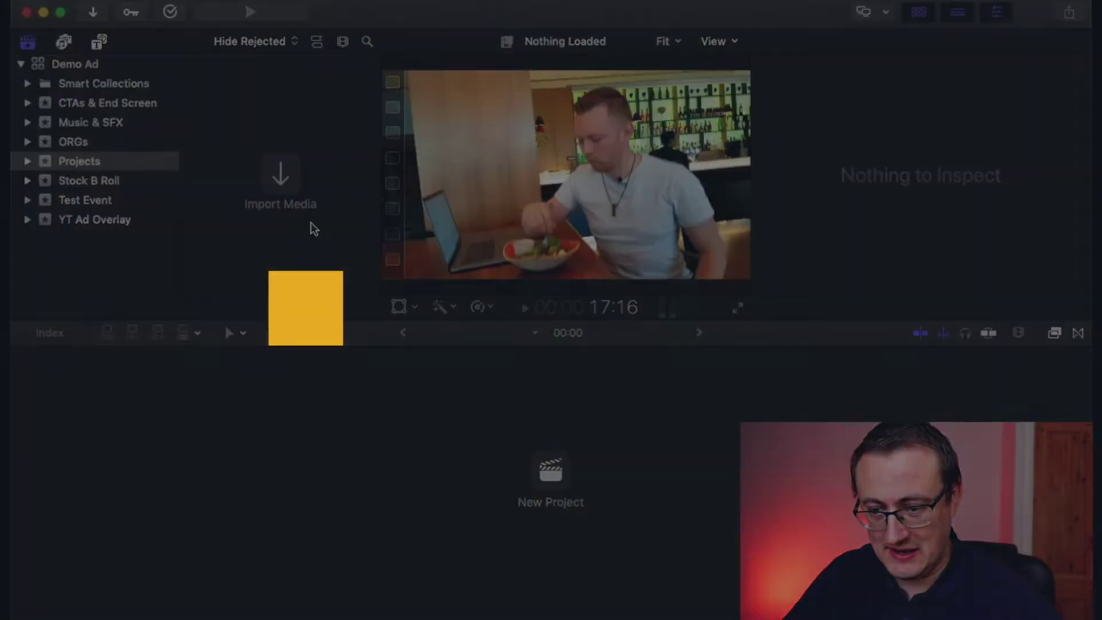
Start a new project in the Projects event and name it Demo Ad Project
key(super+n)
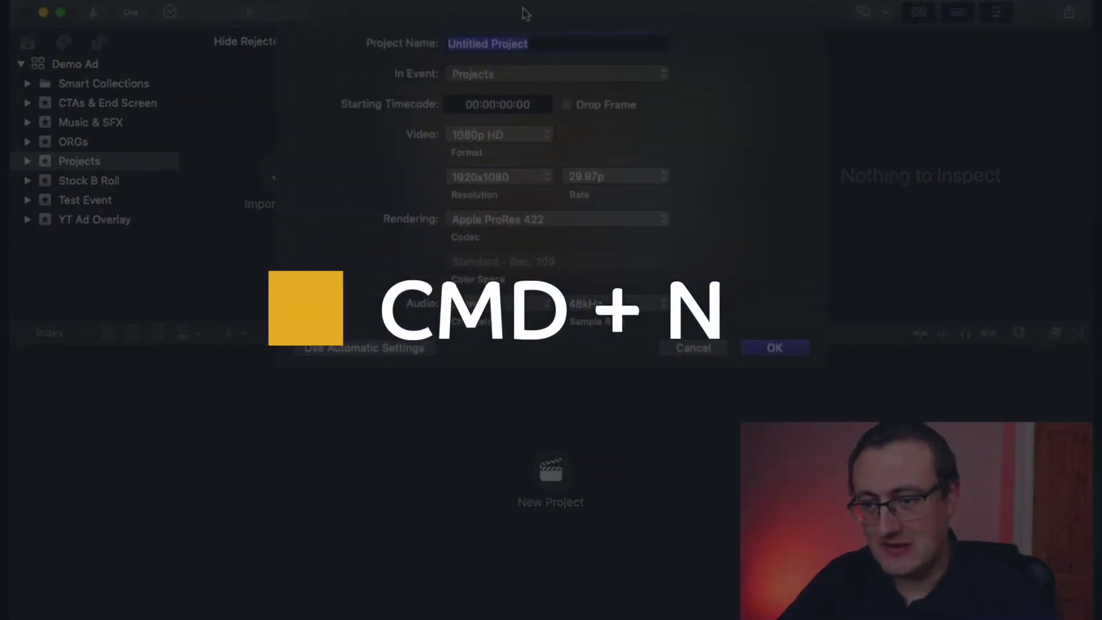
text(D)
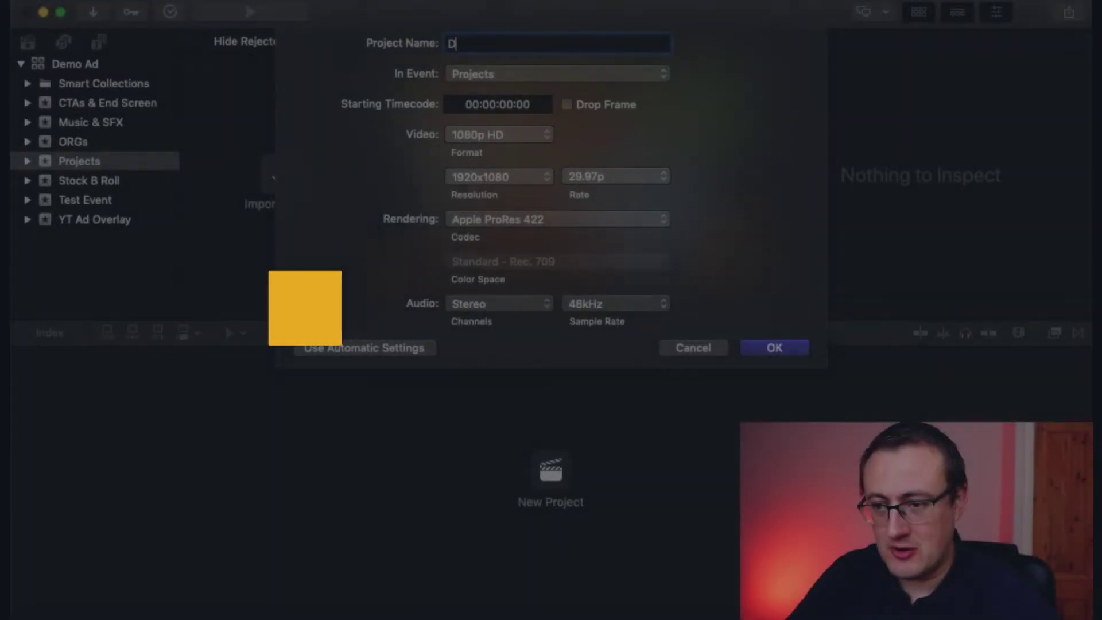
text(emo Ad Project)
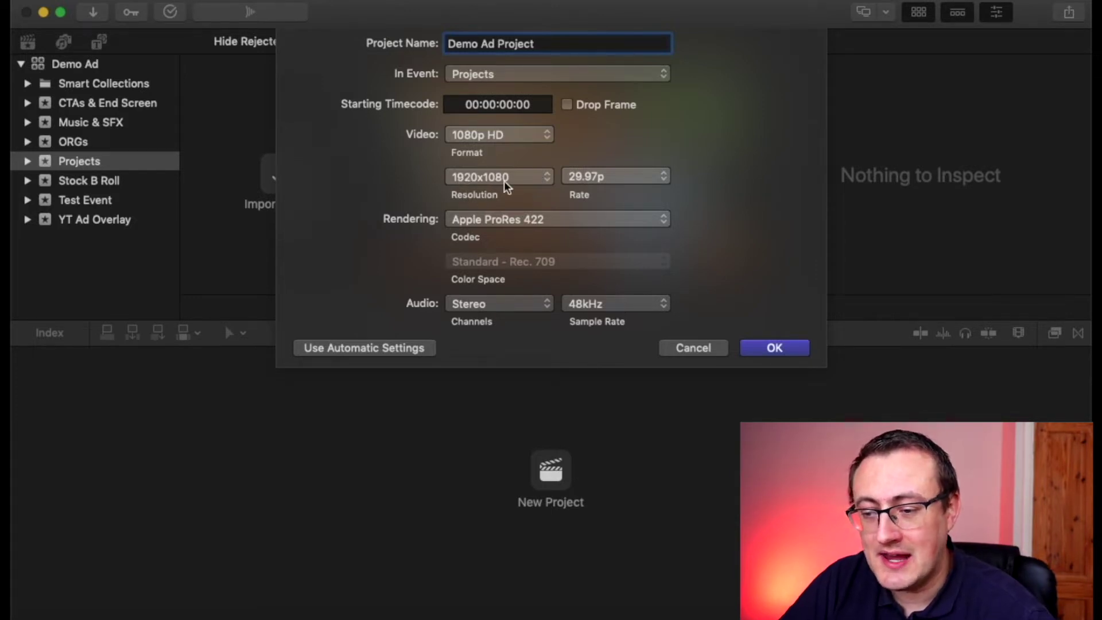
Review the video format and resolution options available for the new project
click(546, 178)
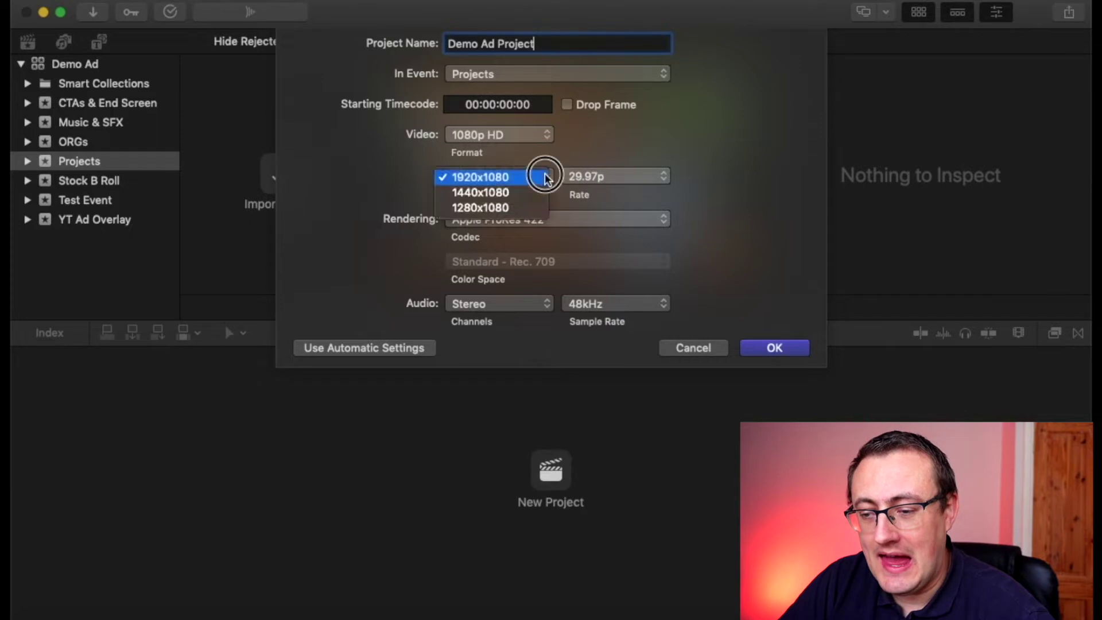
click(544, 177)
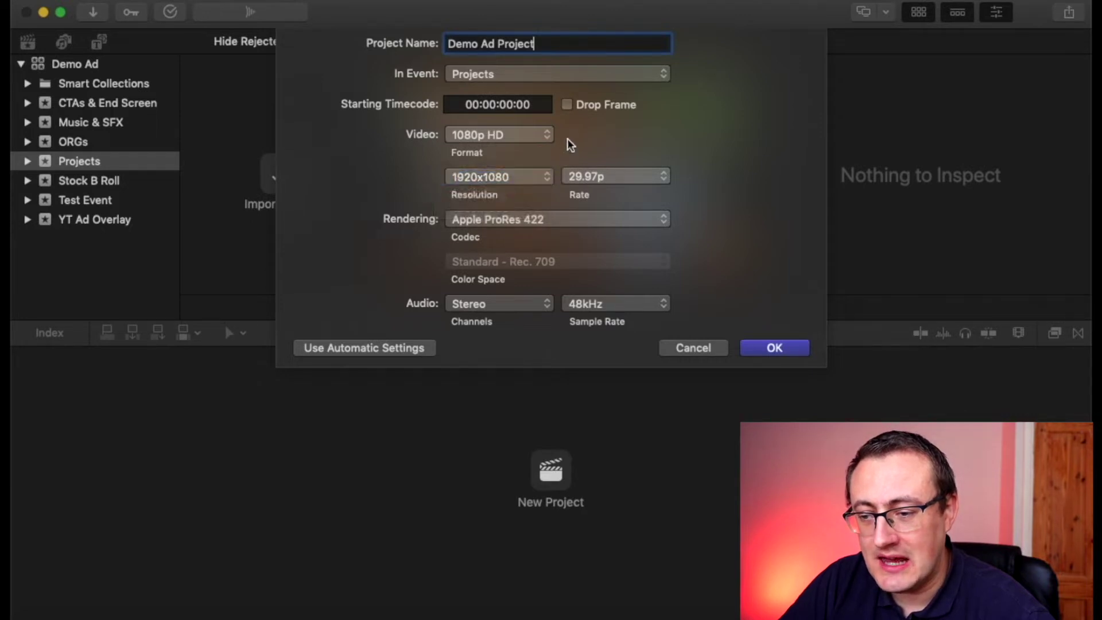
click(544, 134)
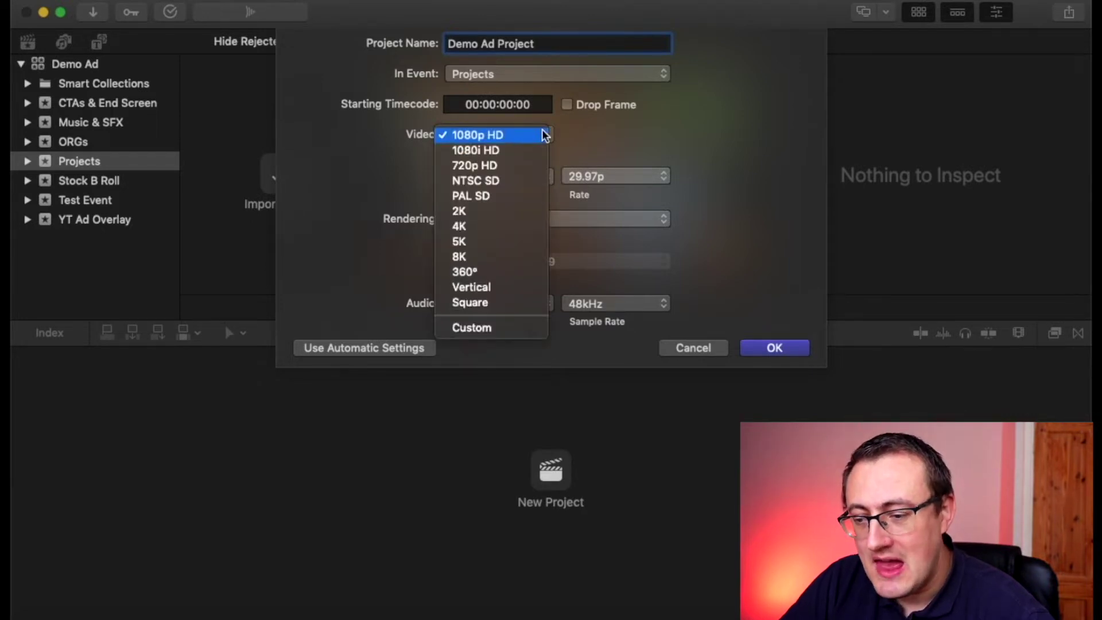
click(543, 134)
click(539, 135)
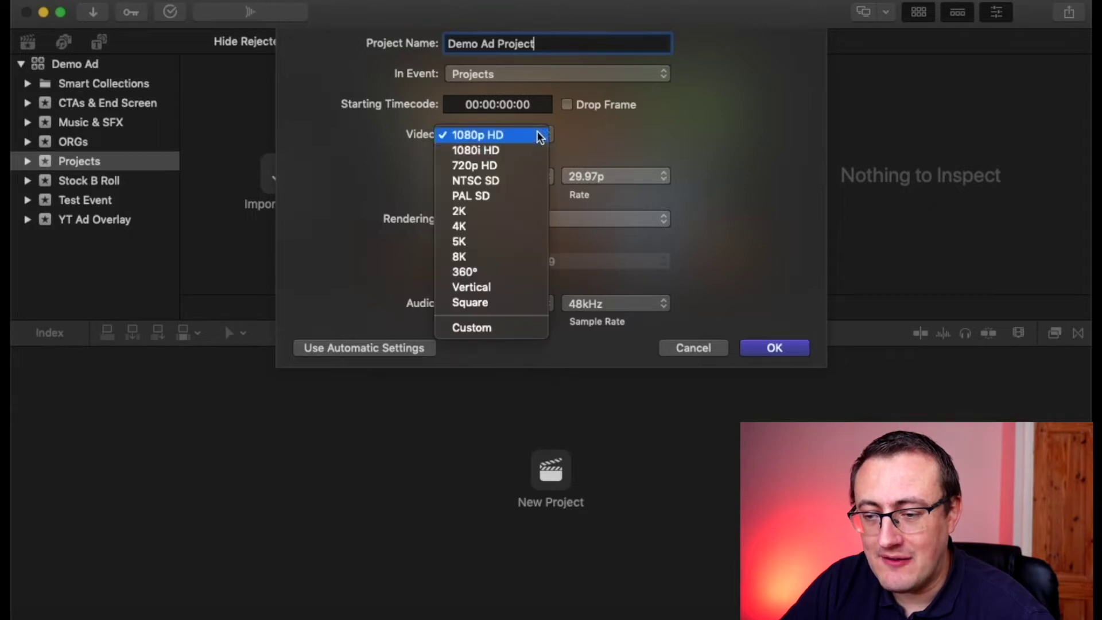
click(493, 227)
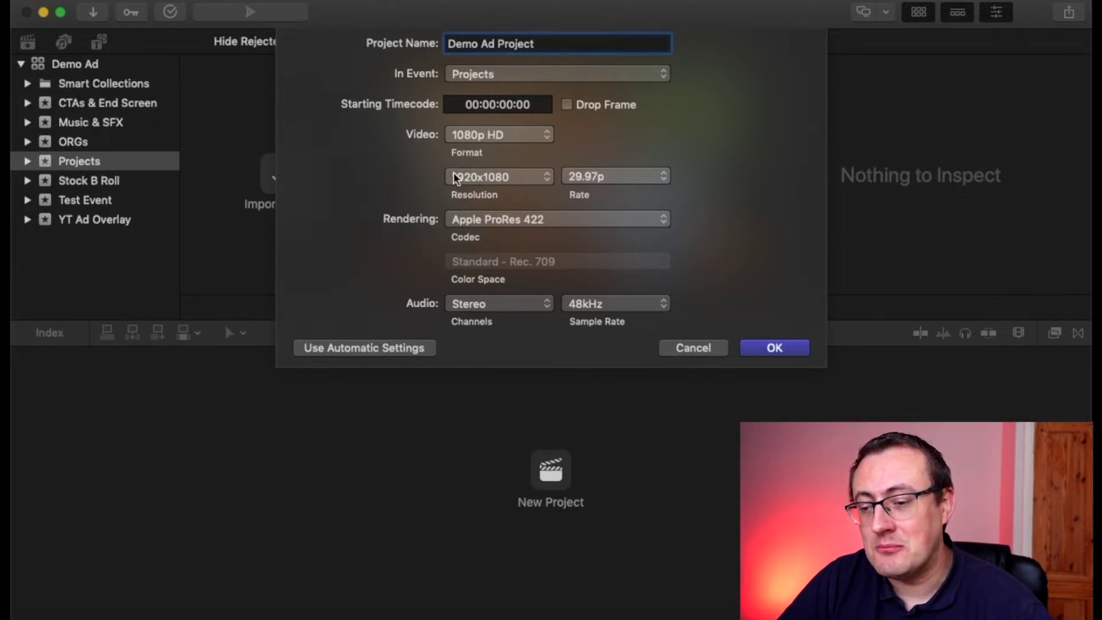
click(515, 179)
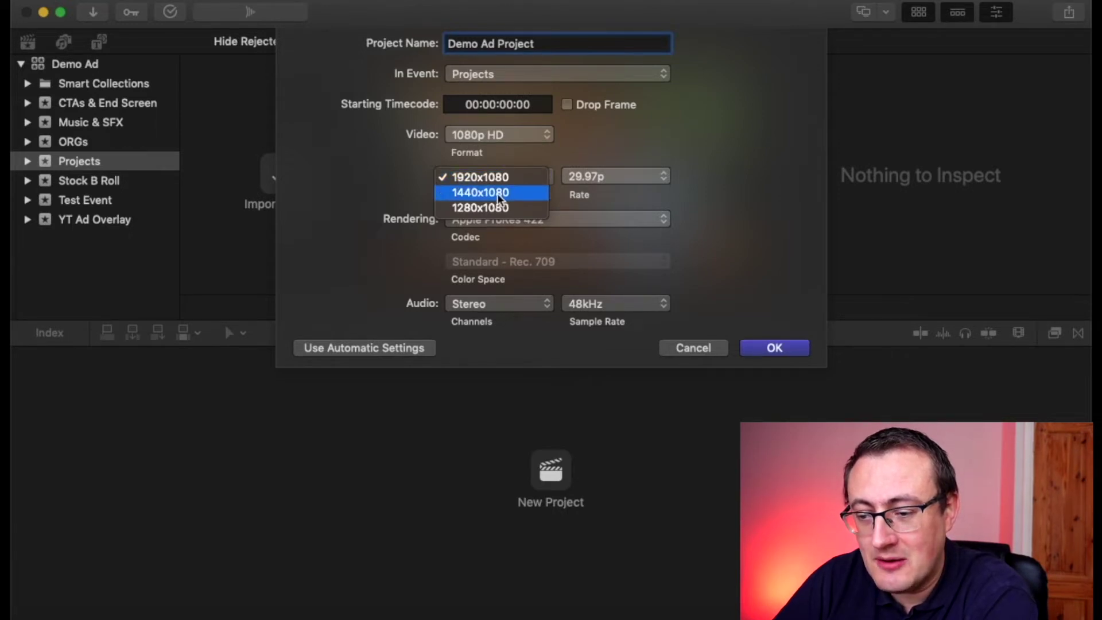
click(511, 150)
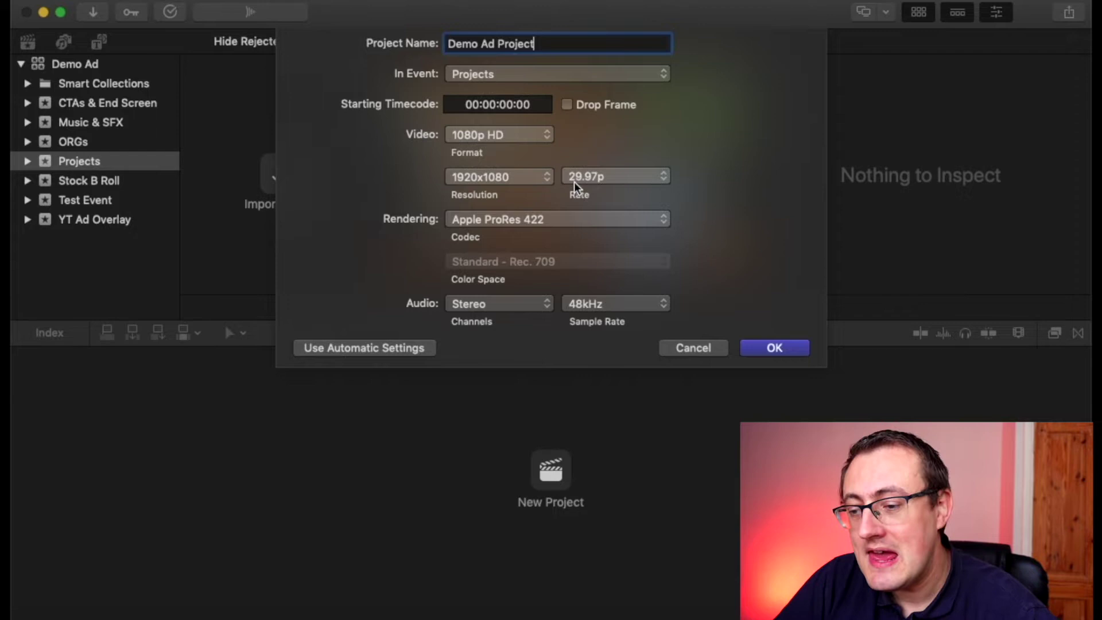
Review the frame rate options available for the new project
click(598, 178)
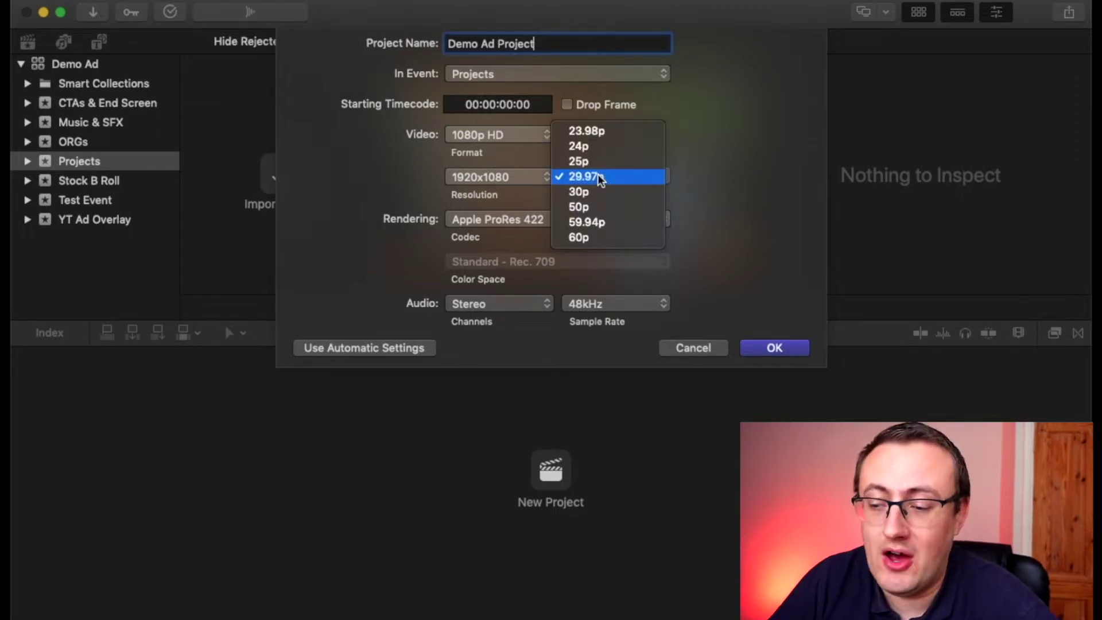
click(679, 166)
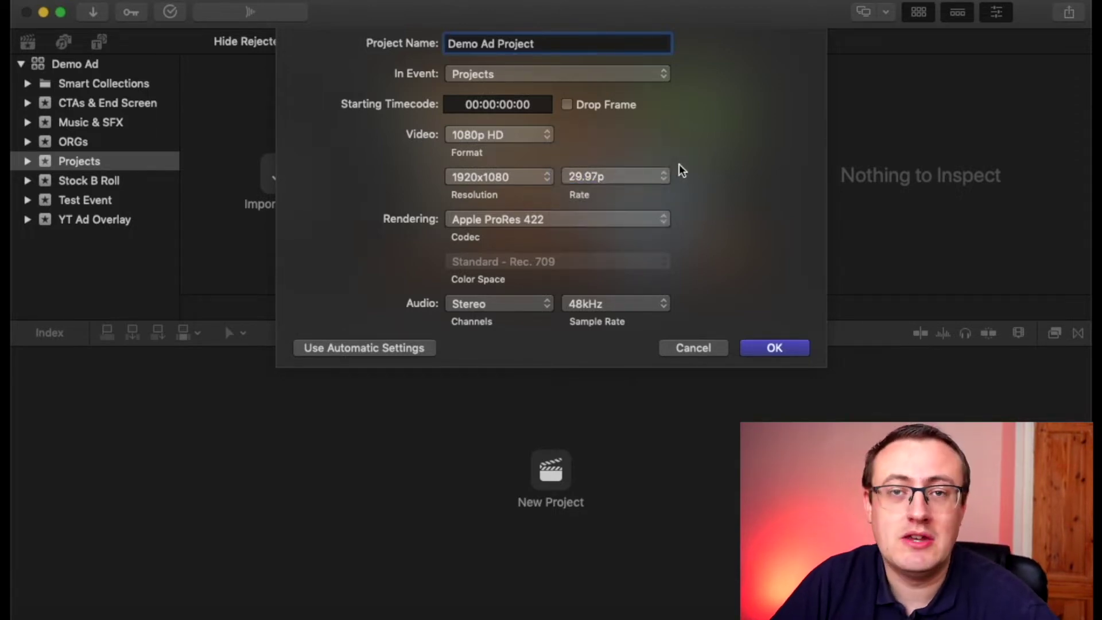
click(610, 177)
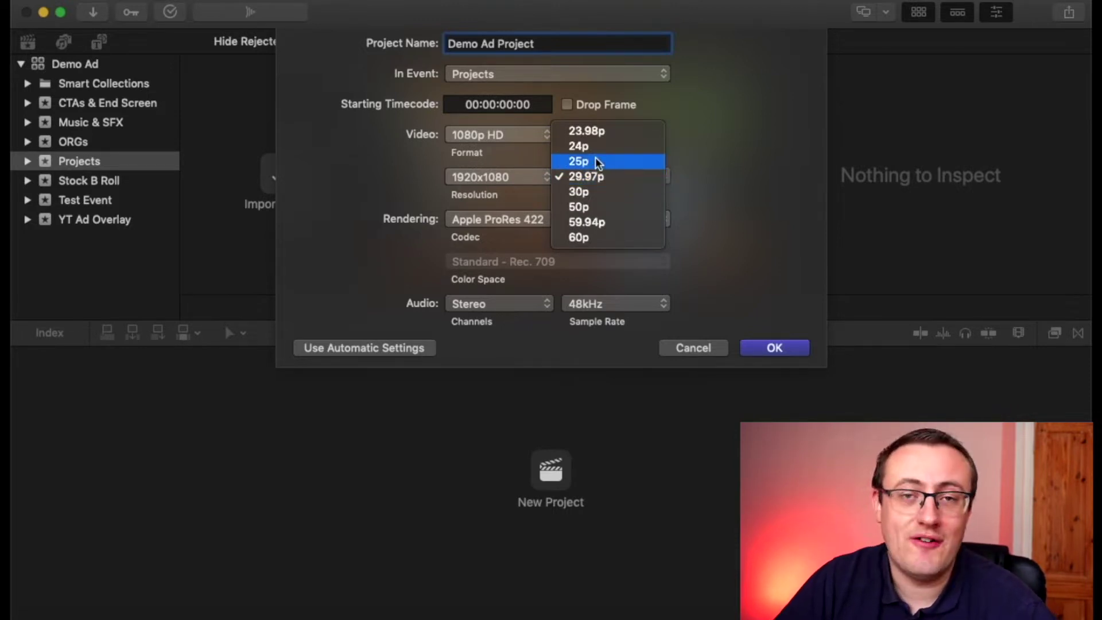
click(715, 163)
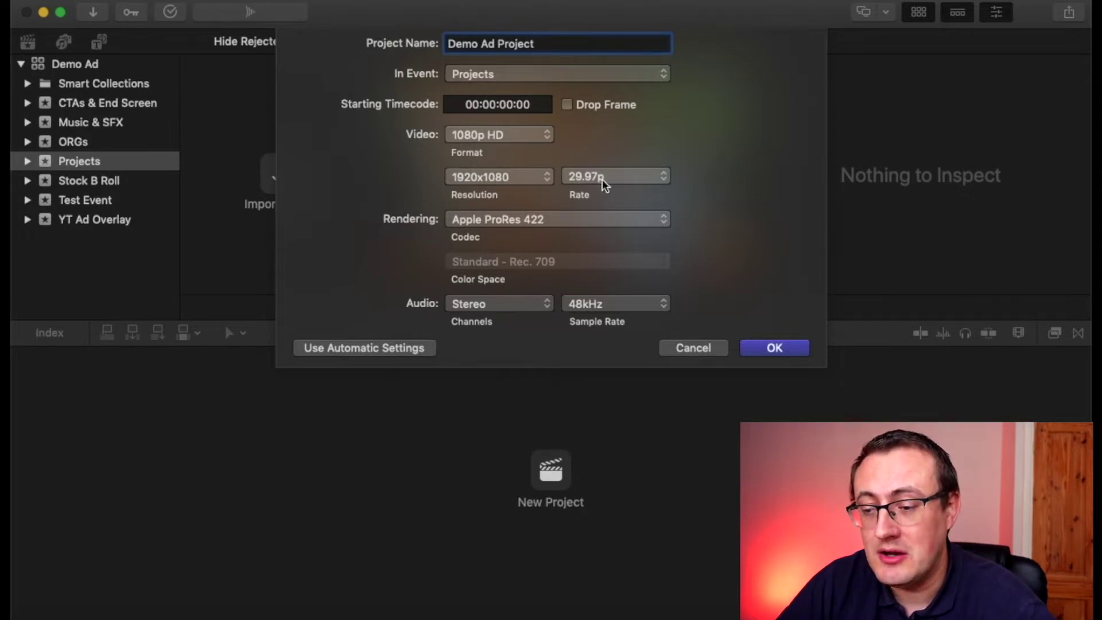
click(643, 177)
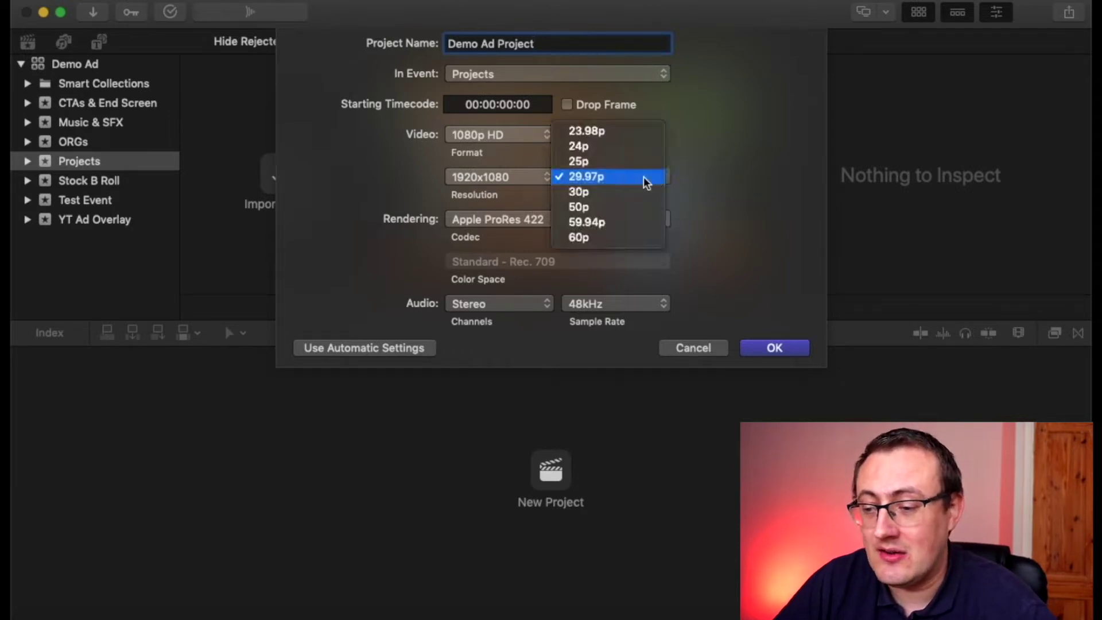
click(610, 179)
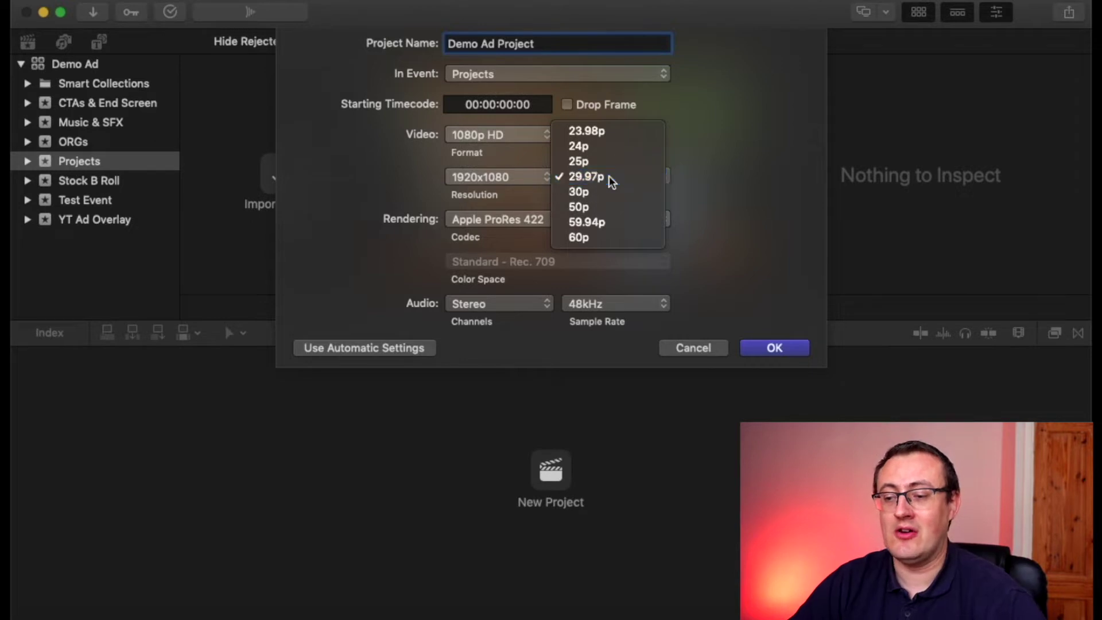
click(705, 132)
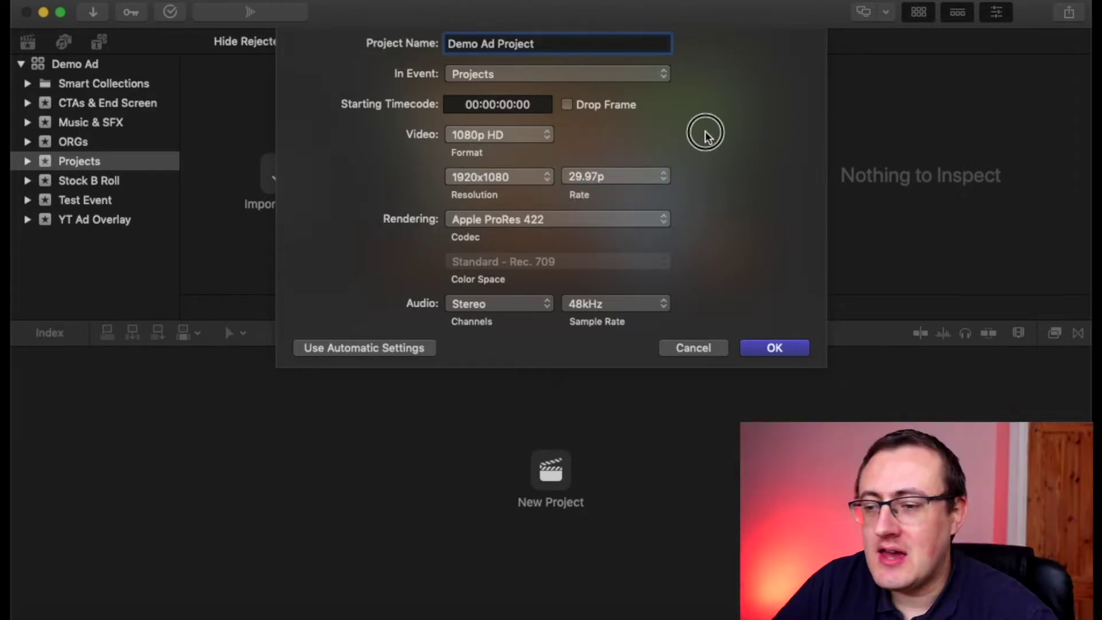
Shorten the project name to Demo Ad and create the project with 1080p HD, 1920x1080, 29.97p settings
key(BackSpace)
key(BackSpace)
key(BackSpace)
key(BackSpace)
key(BackSpace)
key(BackSpace)
key(BackSpace)
key(BackSpace)
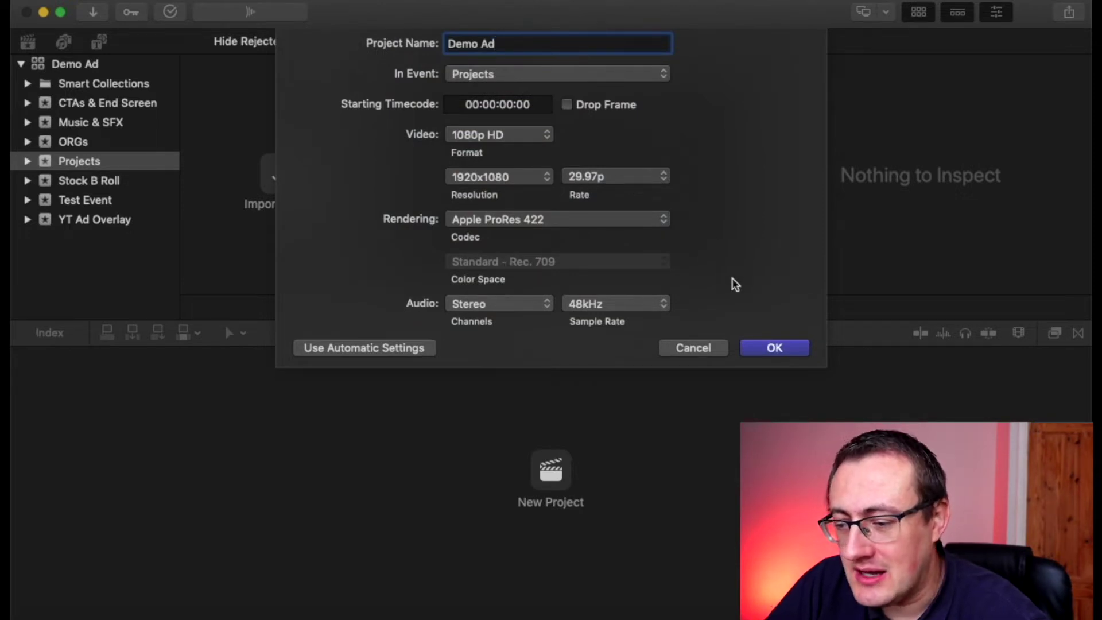
click(758, 347)
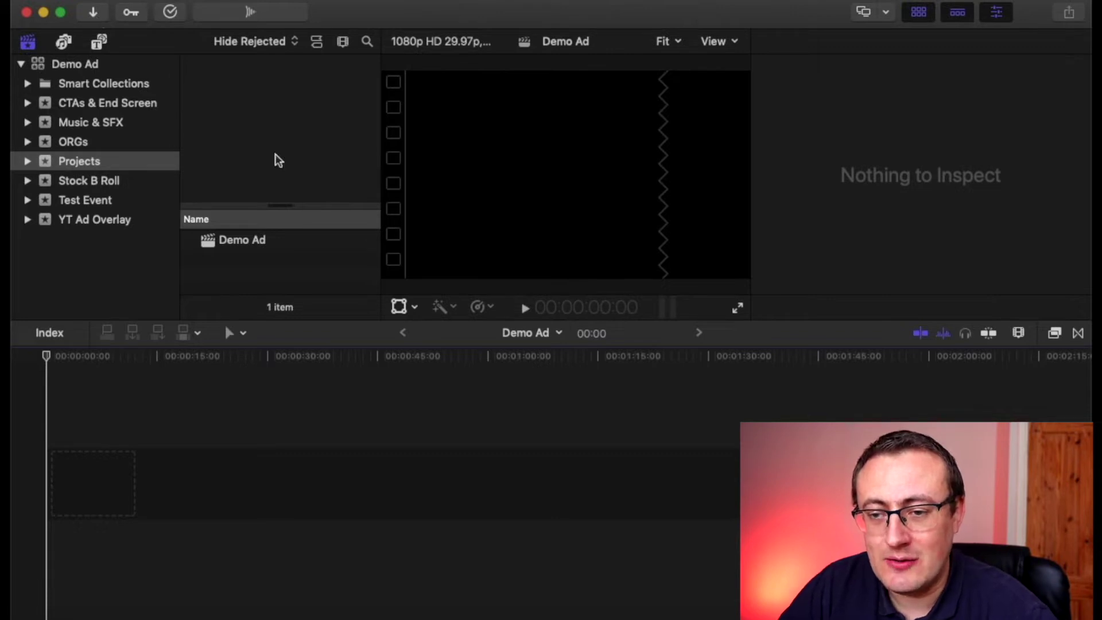
Start a media import and browse the external drive to the RAW Files to Use folder inside Video Editing Course
click(92, 13)
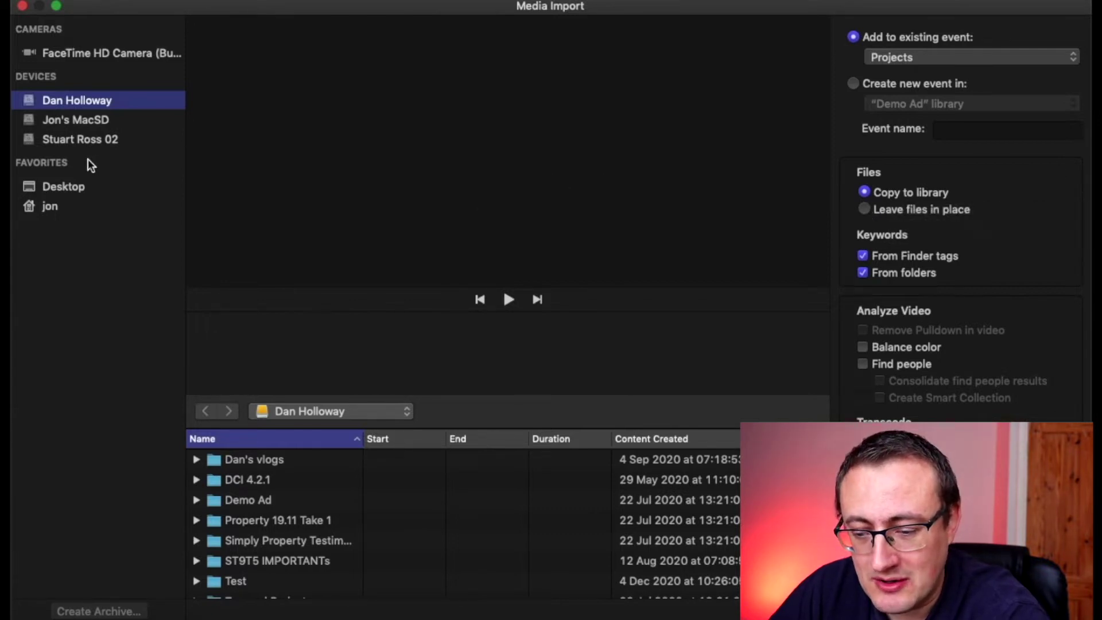
scroll(295, 508, down, 1)
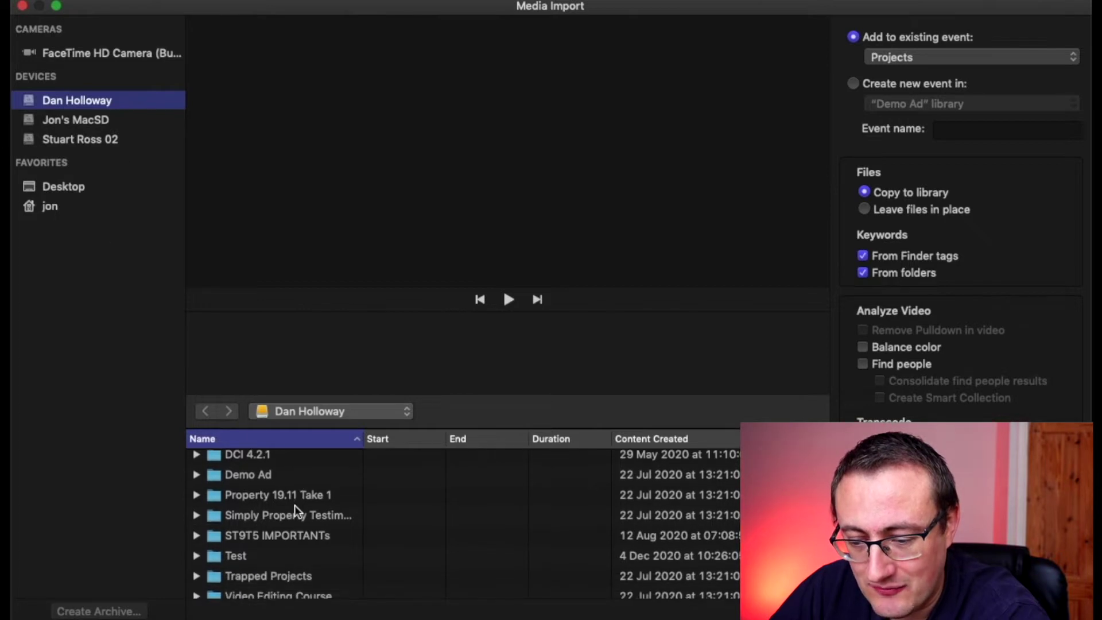
scroll(294, 508, down, 2)
scroll(294, 505, down, 1)
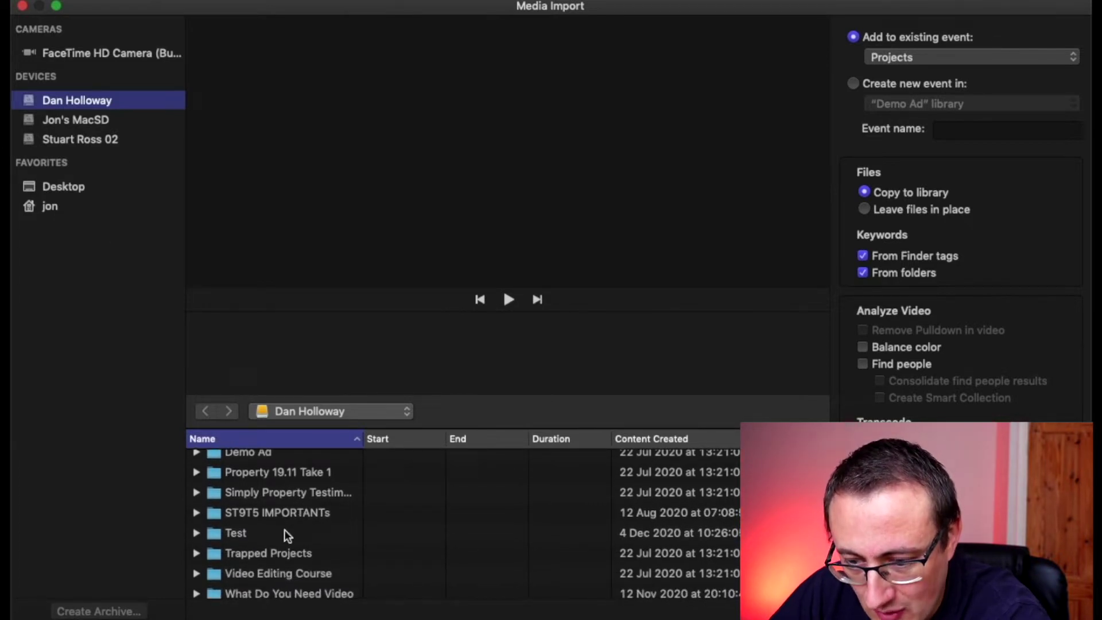
scroll(281, 481, down, 1)
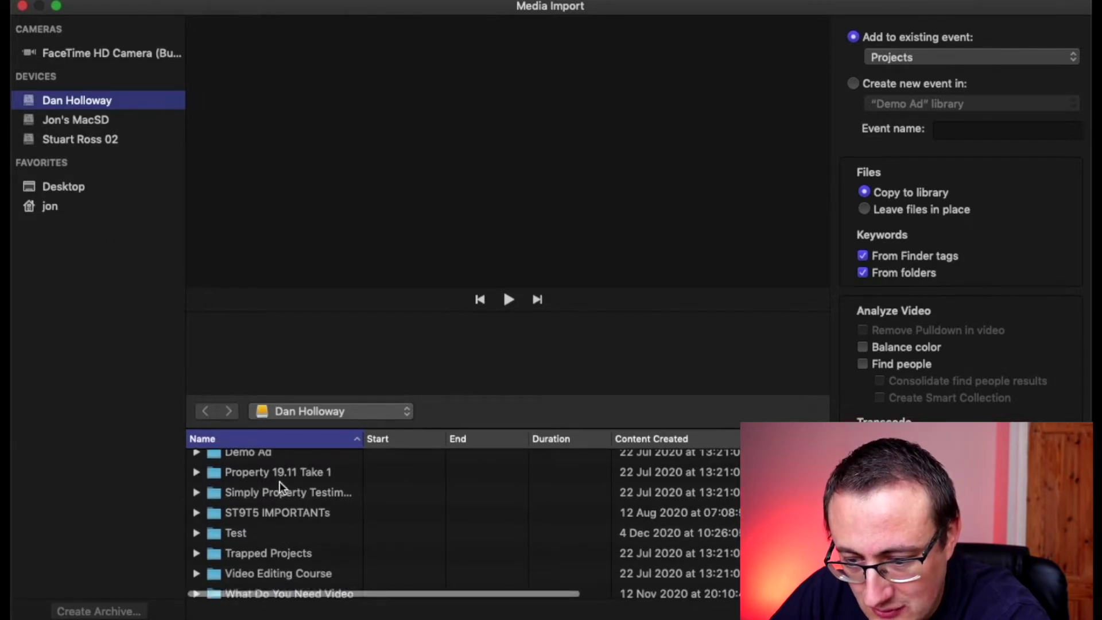
double_click(274, 575)
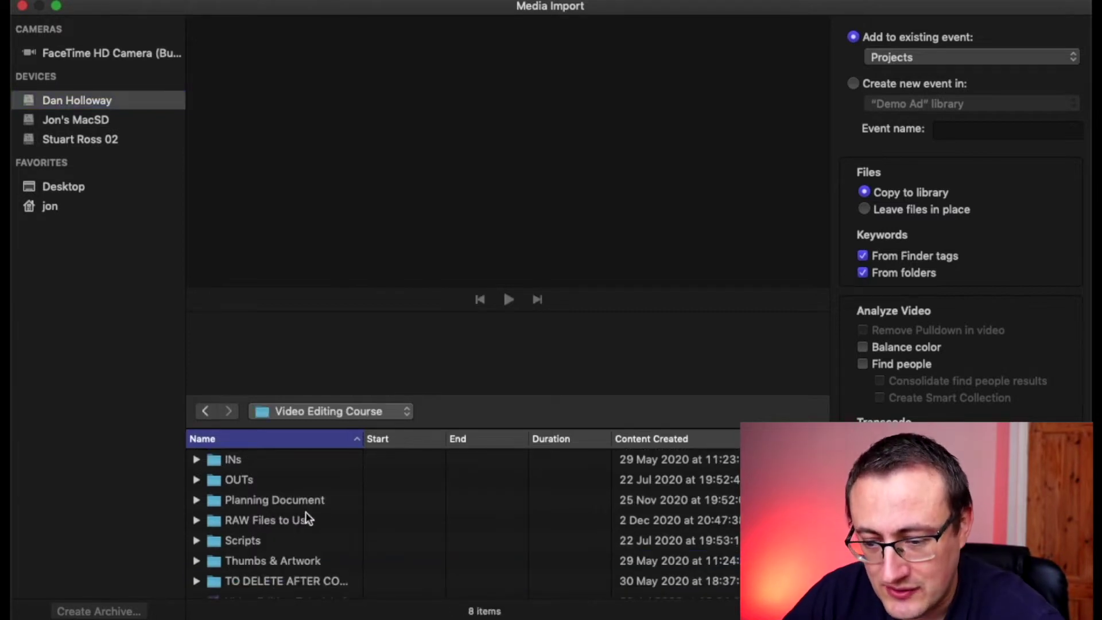
click(270, 518)
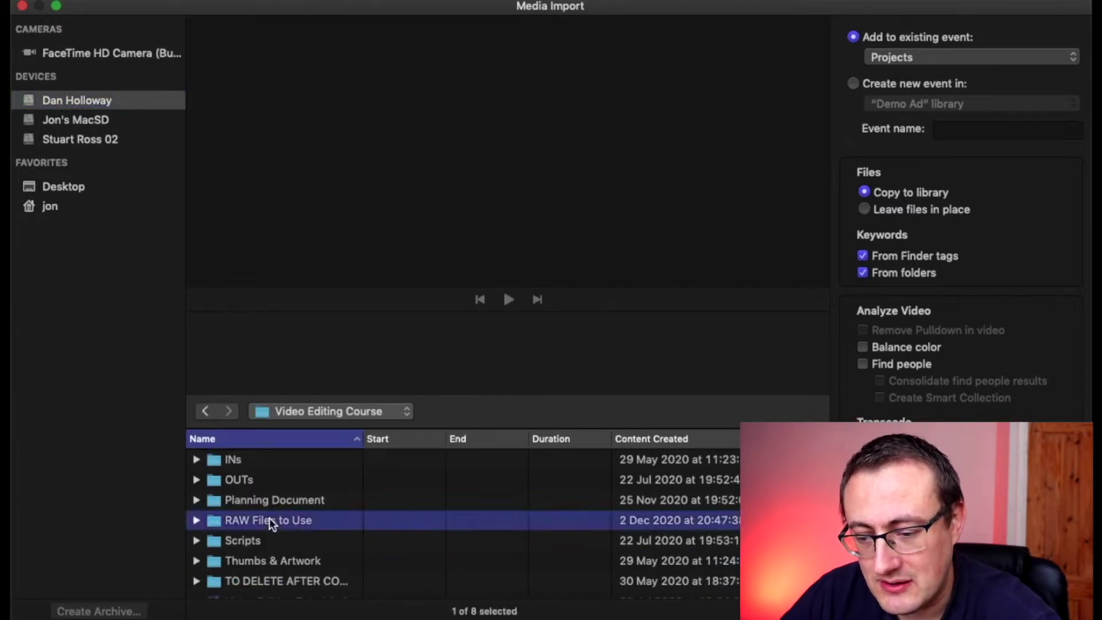
double_click(270, 520)
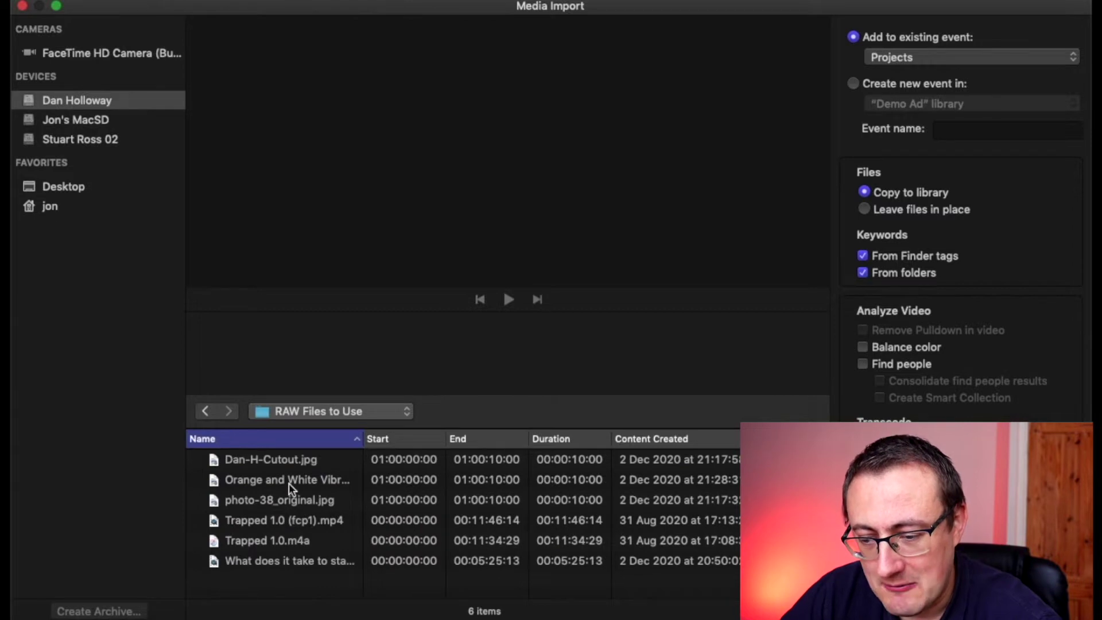
Preview the Trapped 1.0 (fcp1).mp4 video and the Trapped 1.0.m4a audio before importing
click(303, 518)
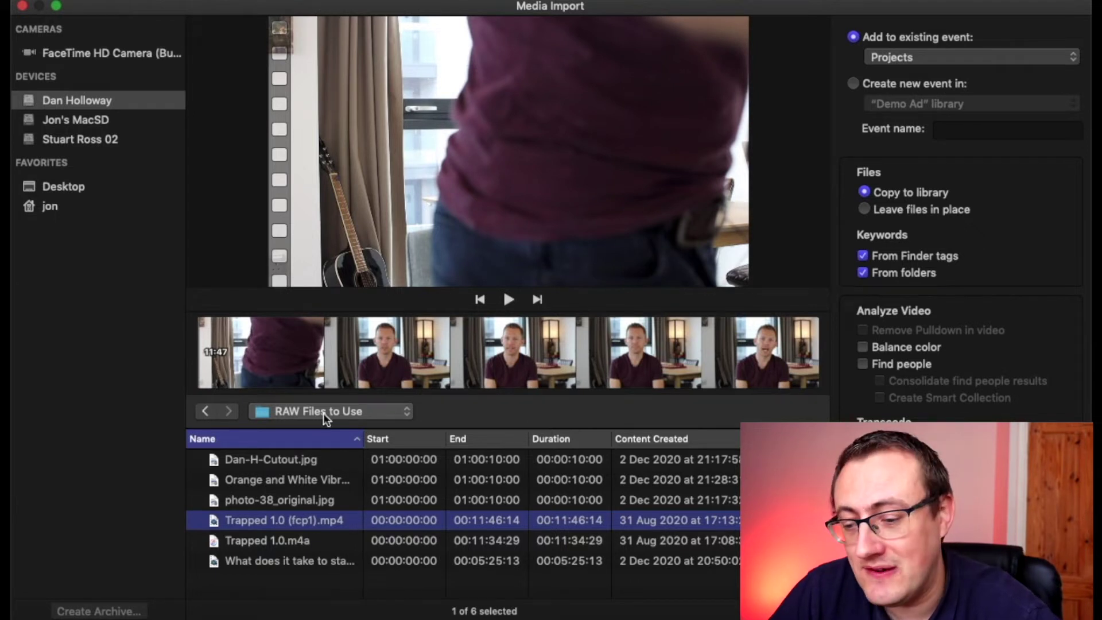
click(239, 542)
click(285, 331)
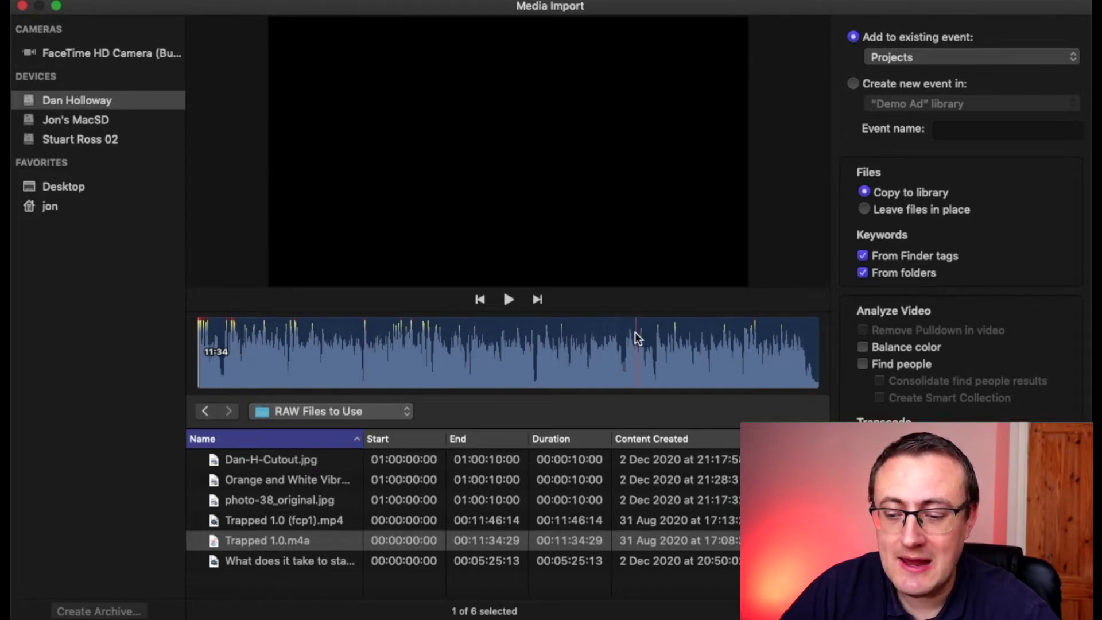
click(258, 521)
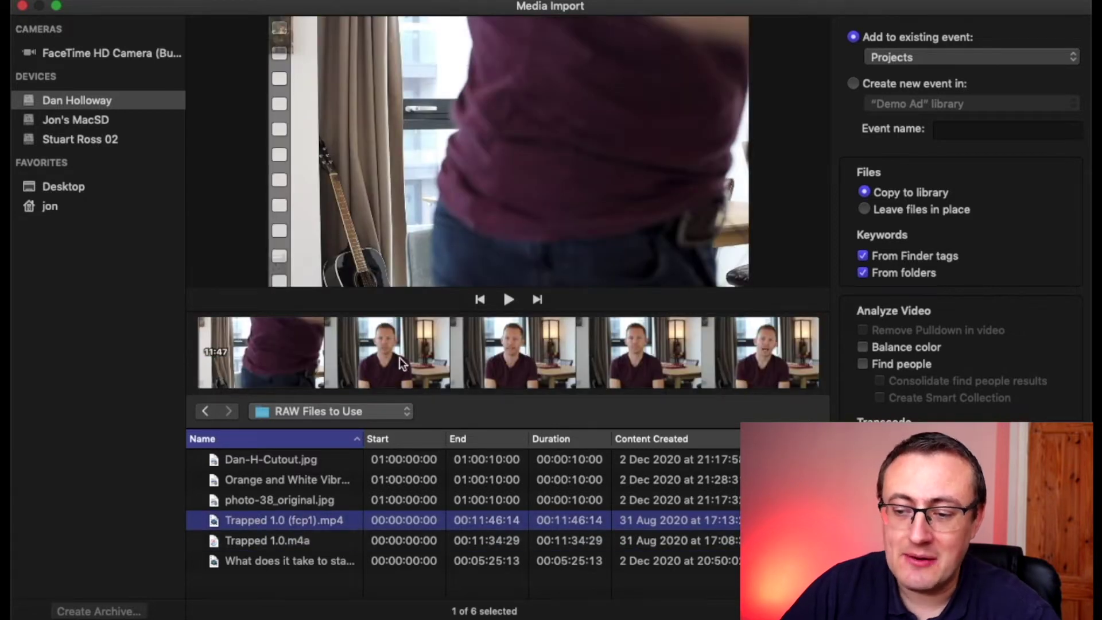
click(346, 326)
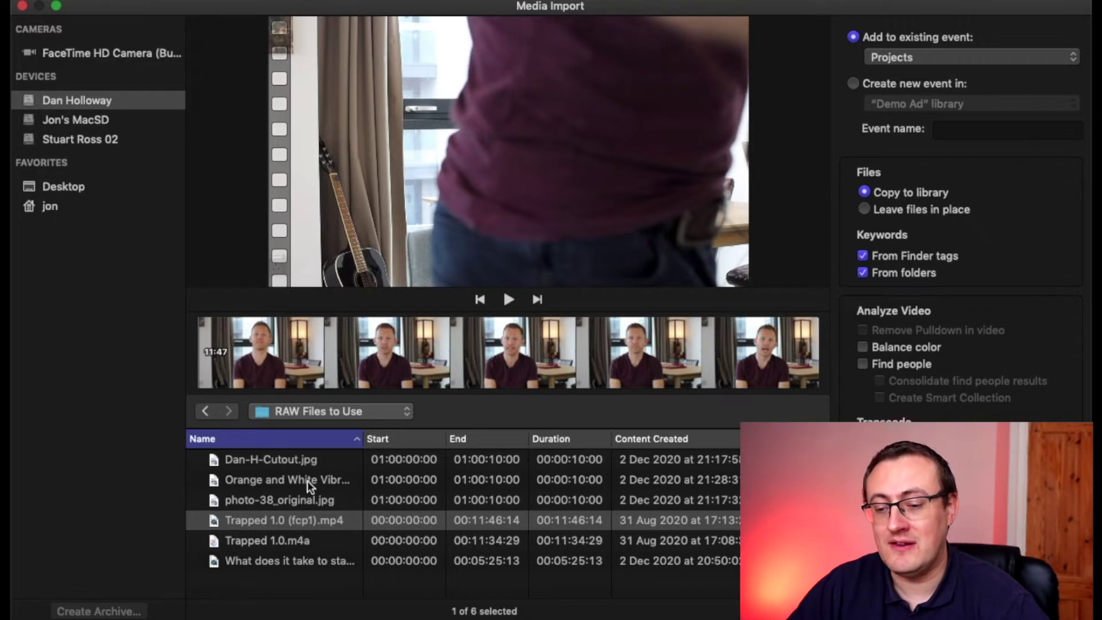
Import Trapped 1.0 (fcp1).mp4 and Trapped 1.0.m4a together into the Projects event, copying the files to the library
click(260, 515)
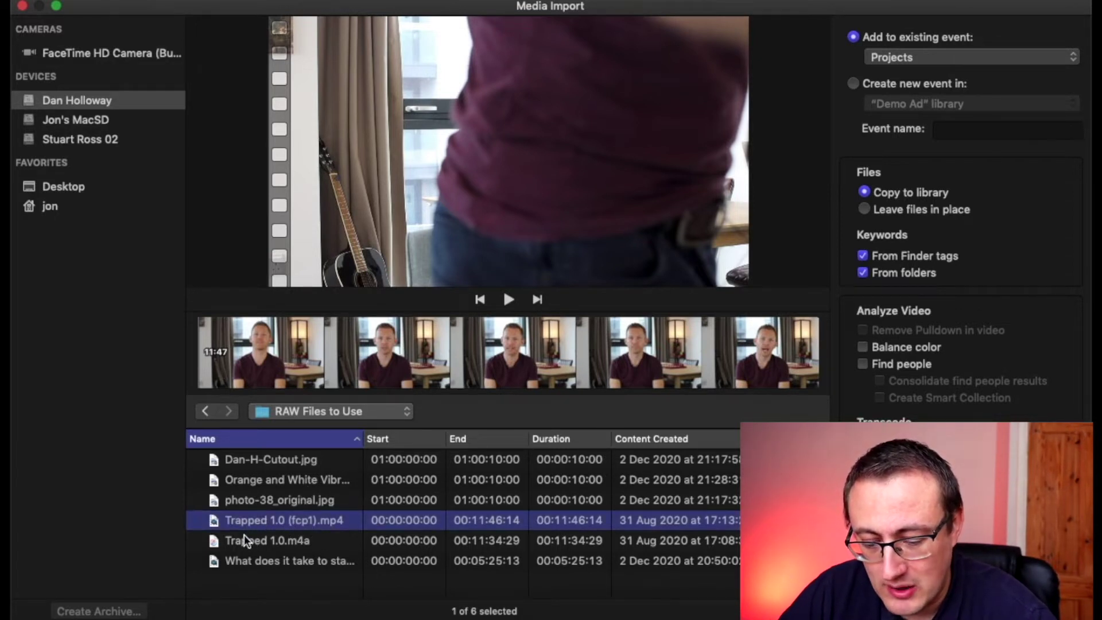
shift+click(221, 542)
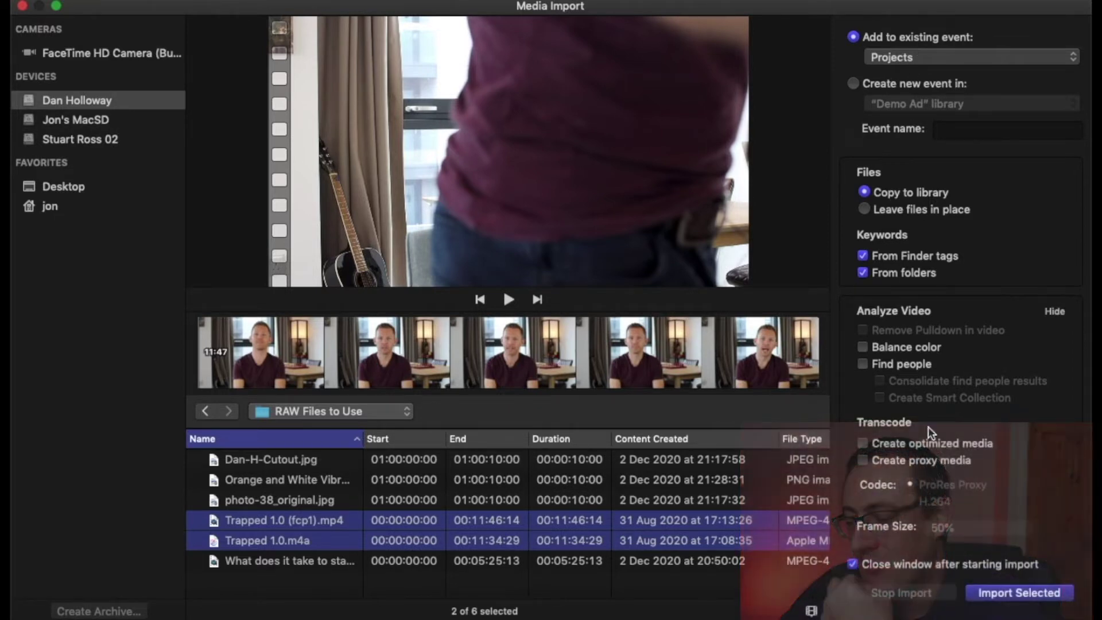
click(999, 598)
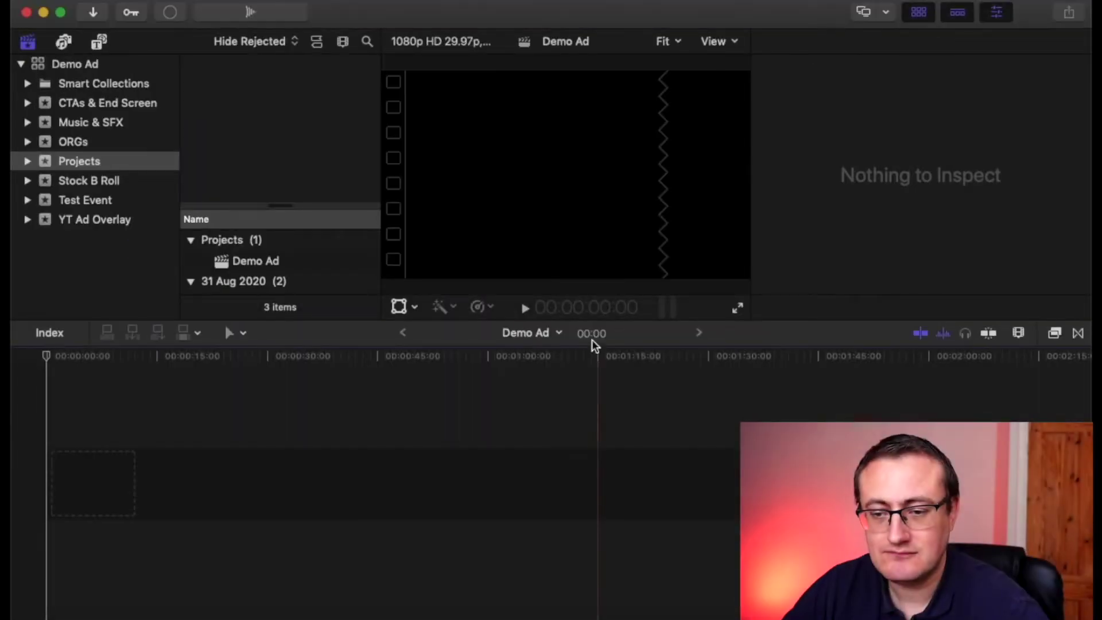
Inspect the imported Trapped 1.0 audio clip and check the progress of the background tasks
scroll(287, 258, down, 2)
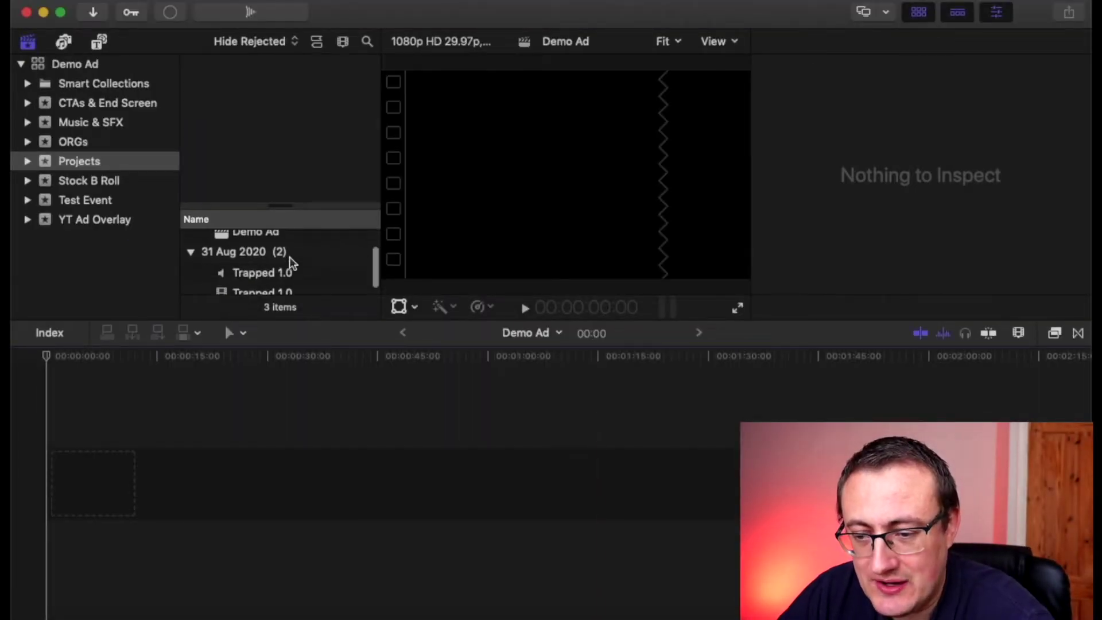
click(275, 263)
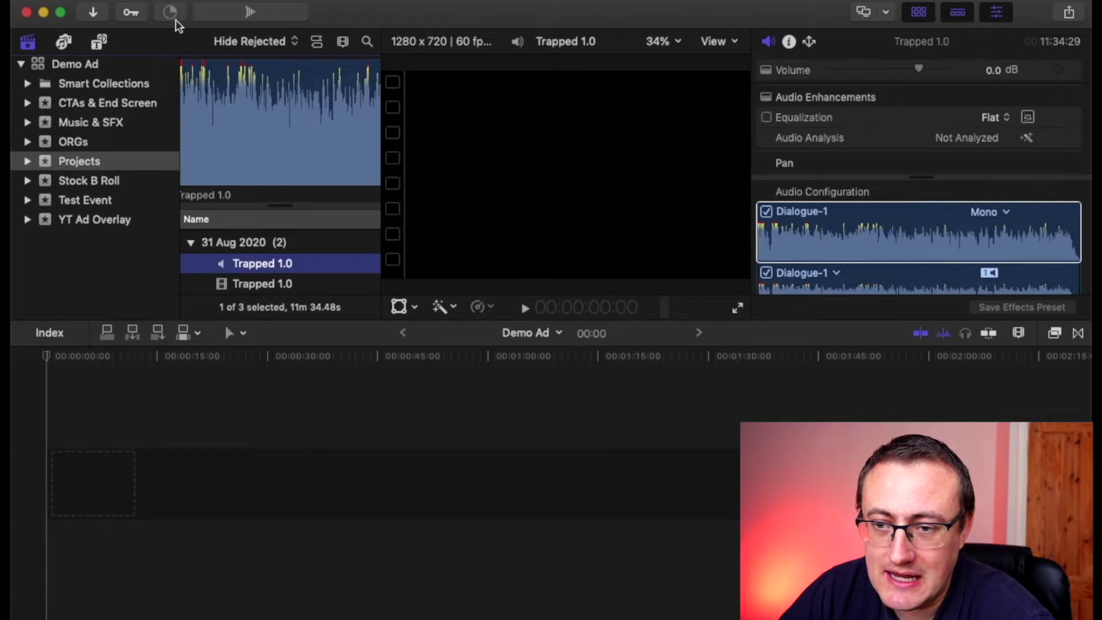
click(171, 12)
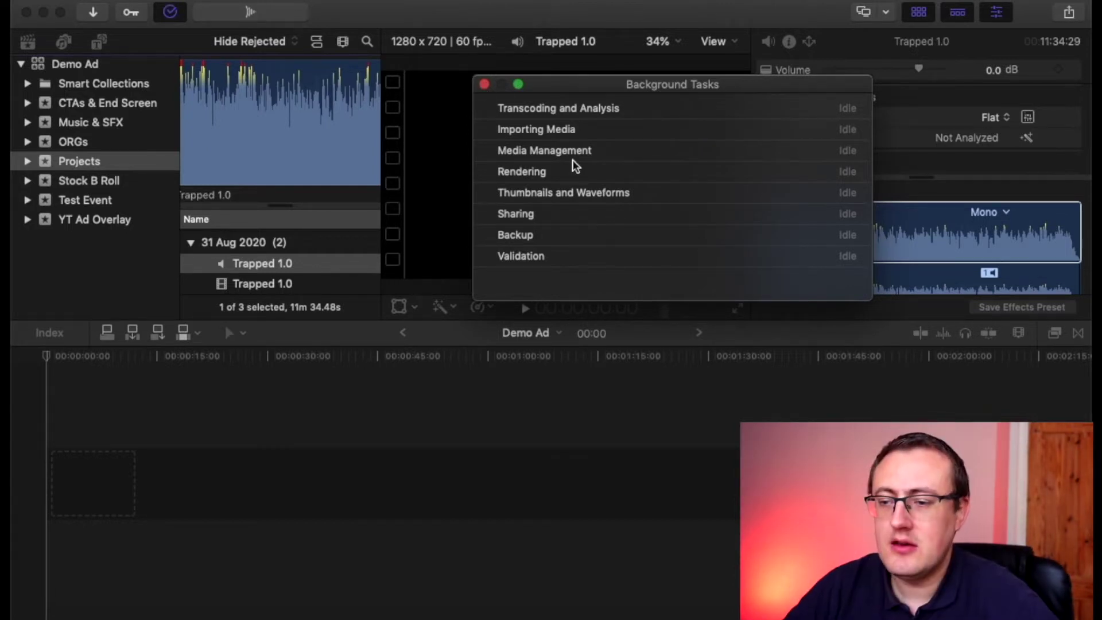
click(484, 85)
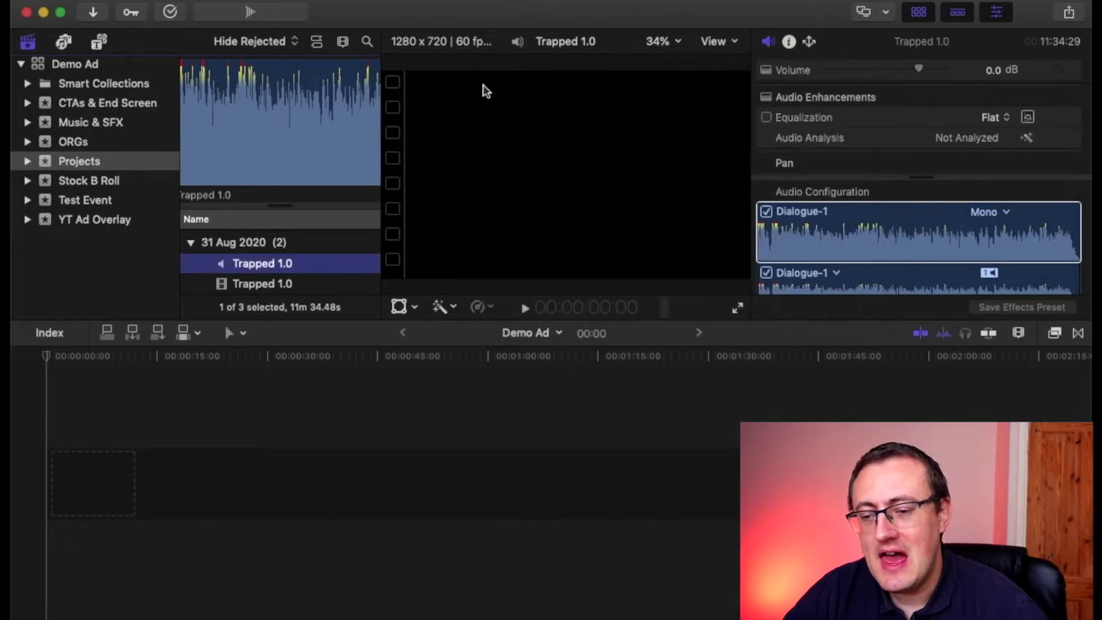
Reveal the Trapped 1.0 video clip's media file in Finder and check the audio file beside it in Original Media
click(232, 285)
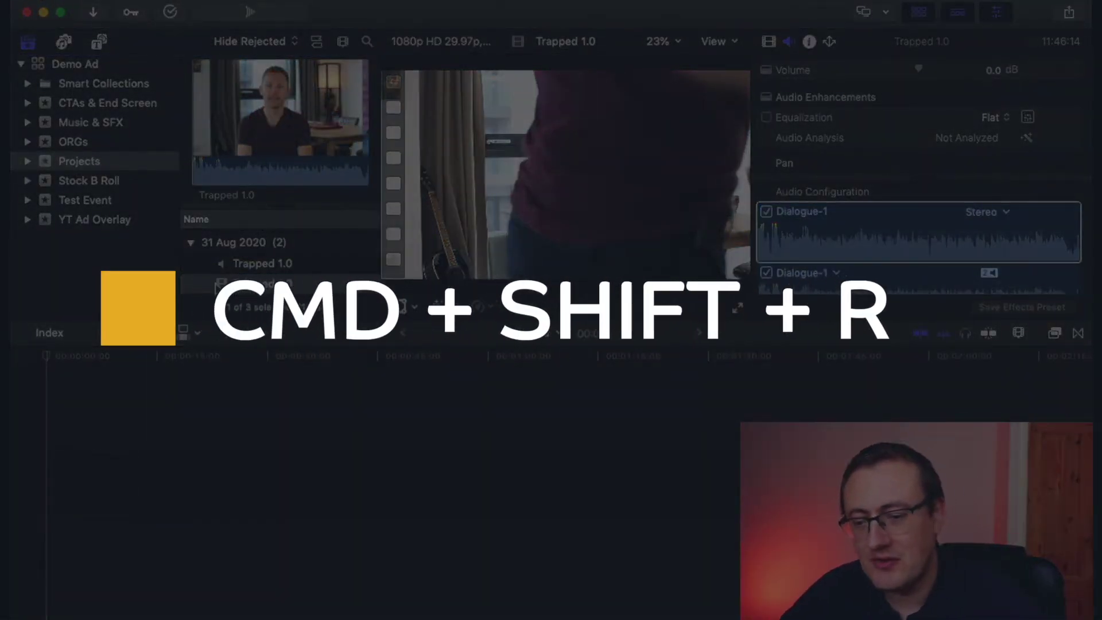
key(super+shift+r)
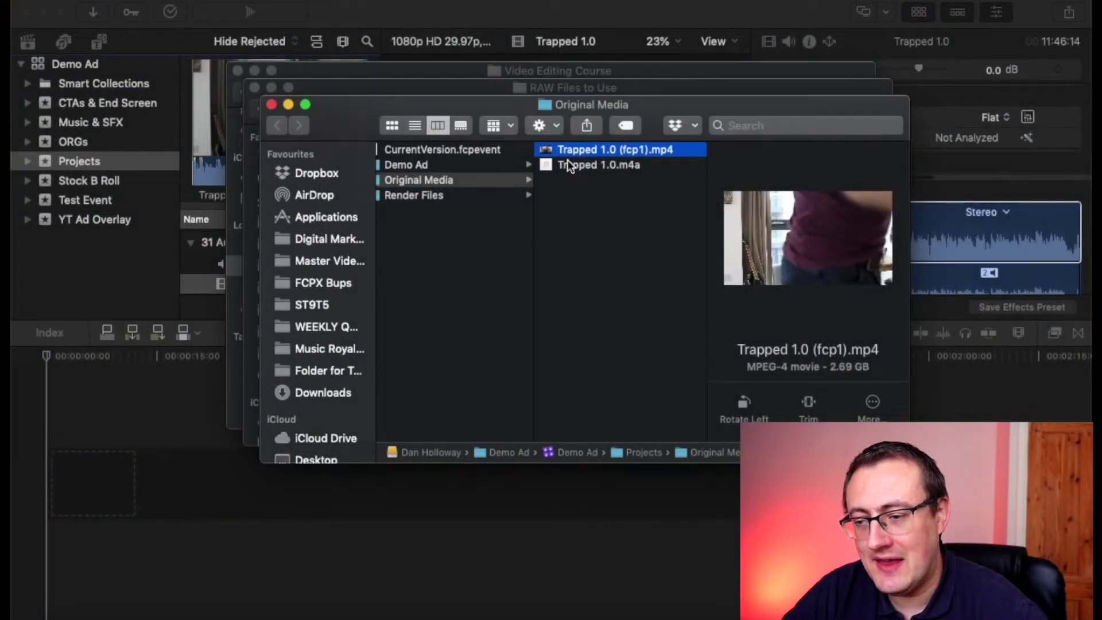
click(595, 164)
Trace the media back to the Demo Ad library file, collapse its contents and view the neighbouring INs folder
scroll(504, 217, left, 5)
scroll(533, 220, left, 5)
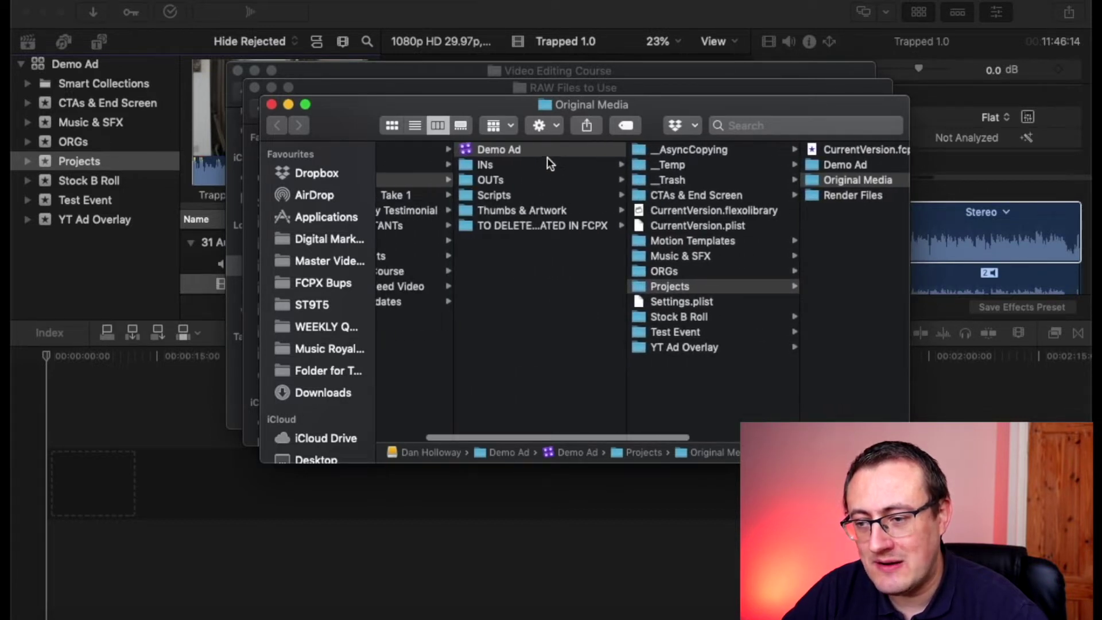
click(487, 152)
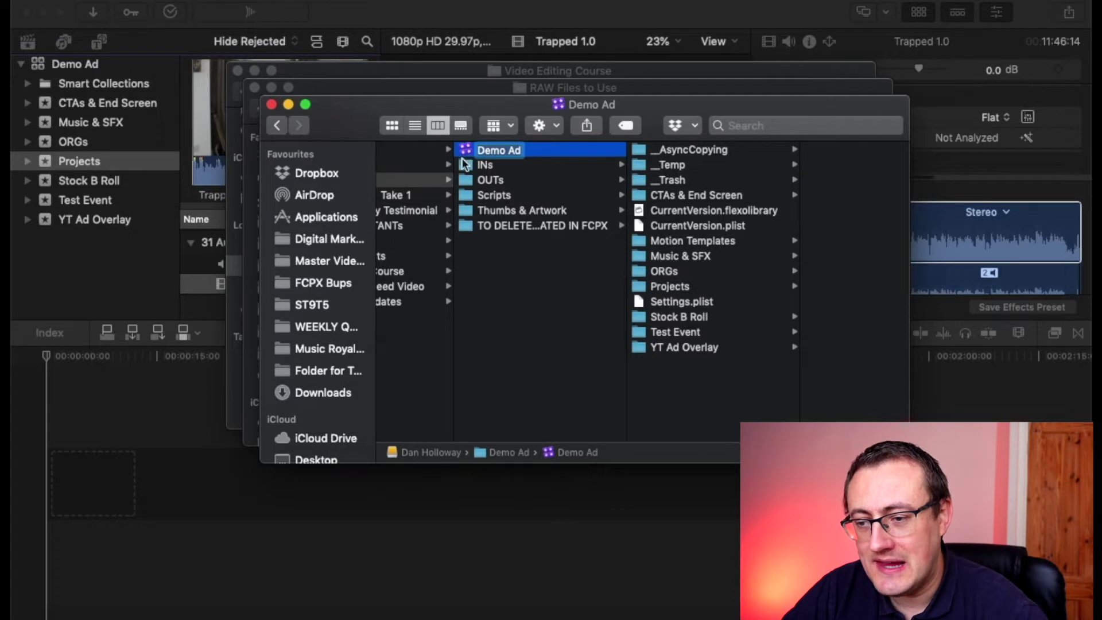
click(463, 158)
click(463, 153)
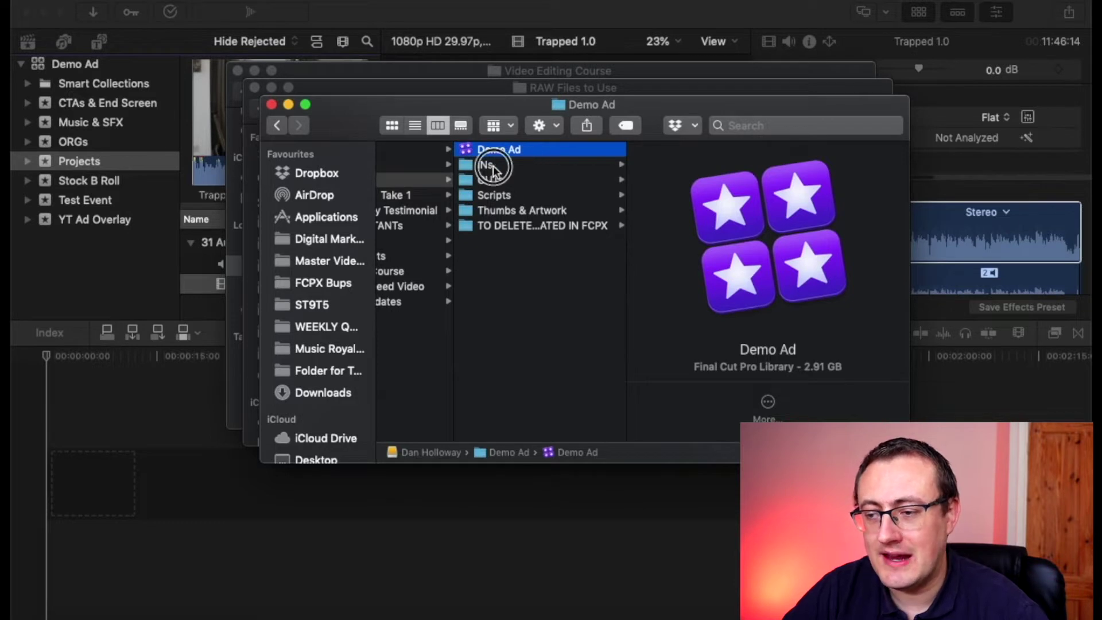
click(494, 166)
Locate the source copies of the Trapped 1.0 video and audio in Video Editing Course's RAW Files to Use folder
scroll(480, 205, left, 4)
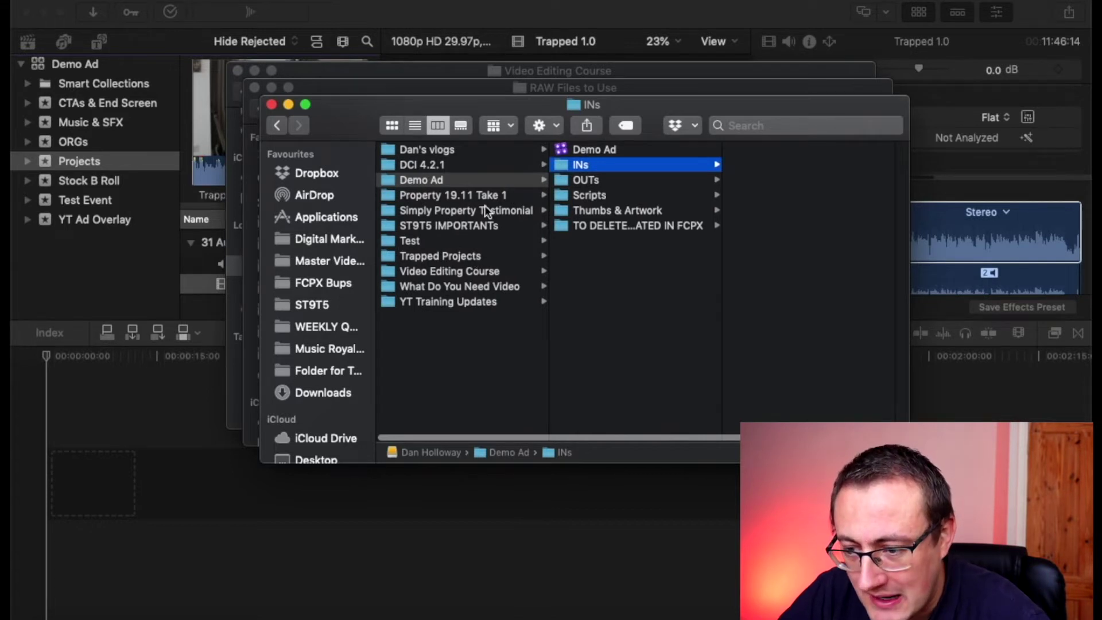
click(464, 272)
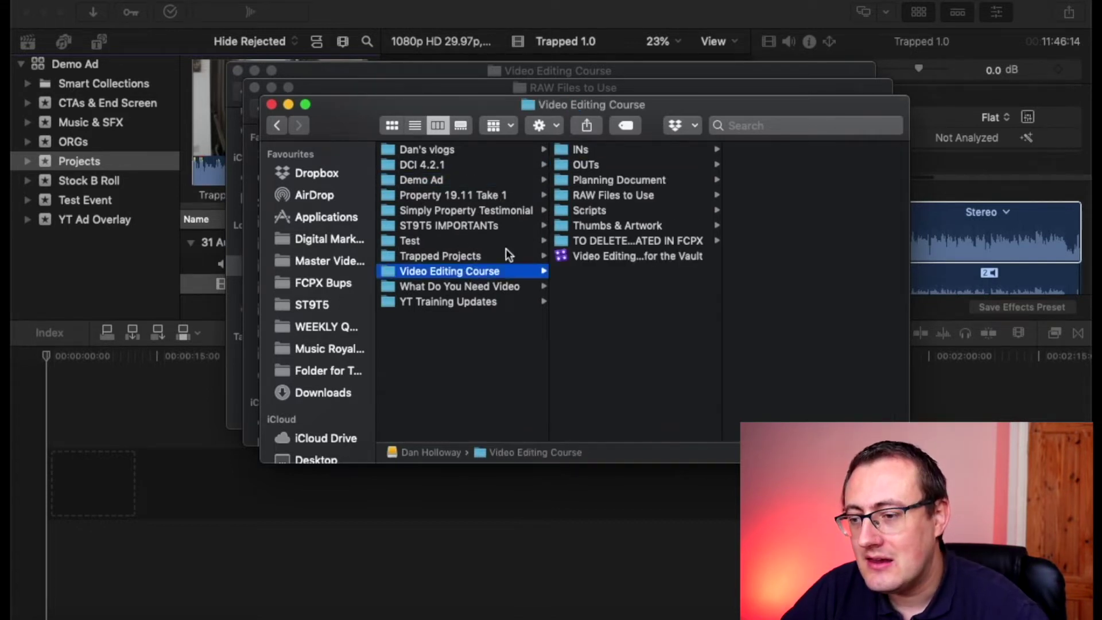
click(621, 195)
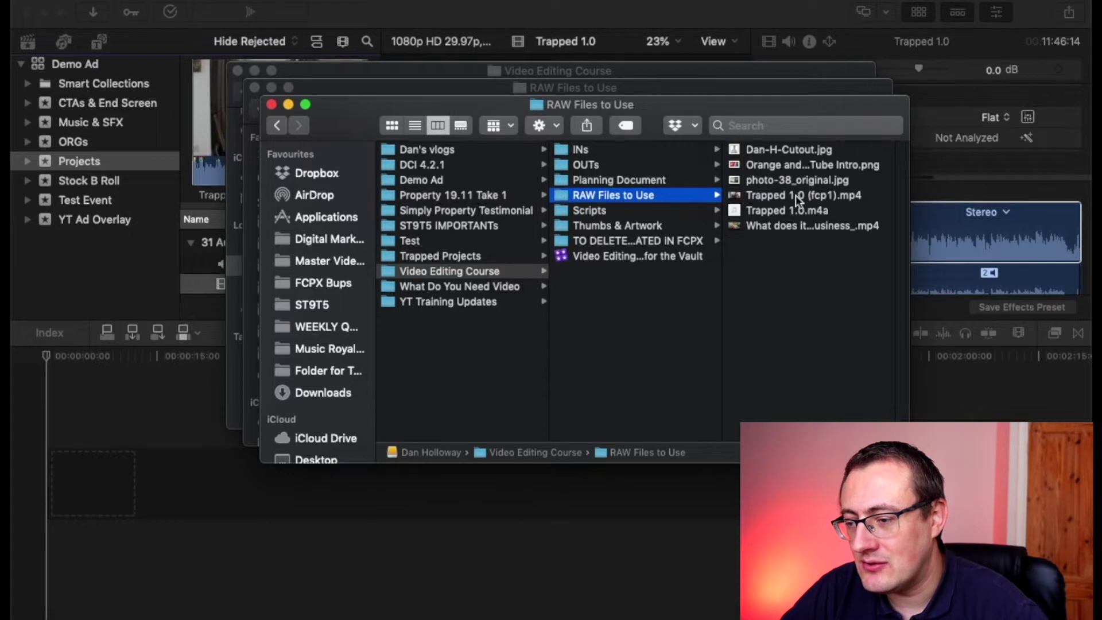
click(796, 196)
click(608, 212)
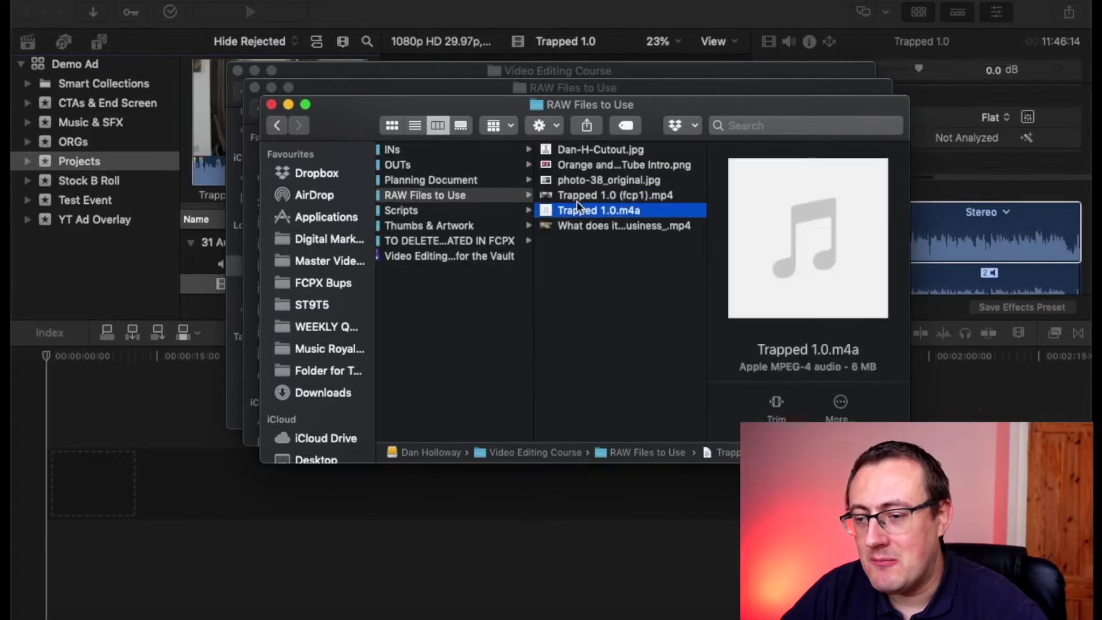
Go back to the Demo Ad folder on the drive and look at the Demo Ad library file
scroll(580, 200, left, 5)
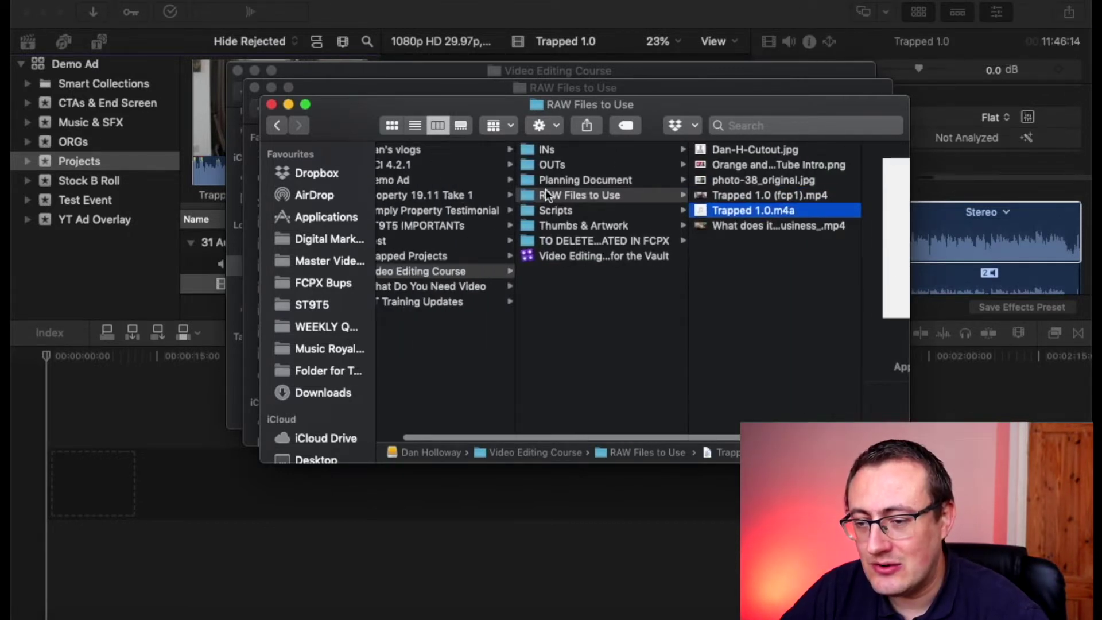
scroll(517, 192, left, 3)
click(486, 180)
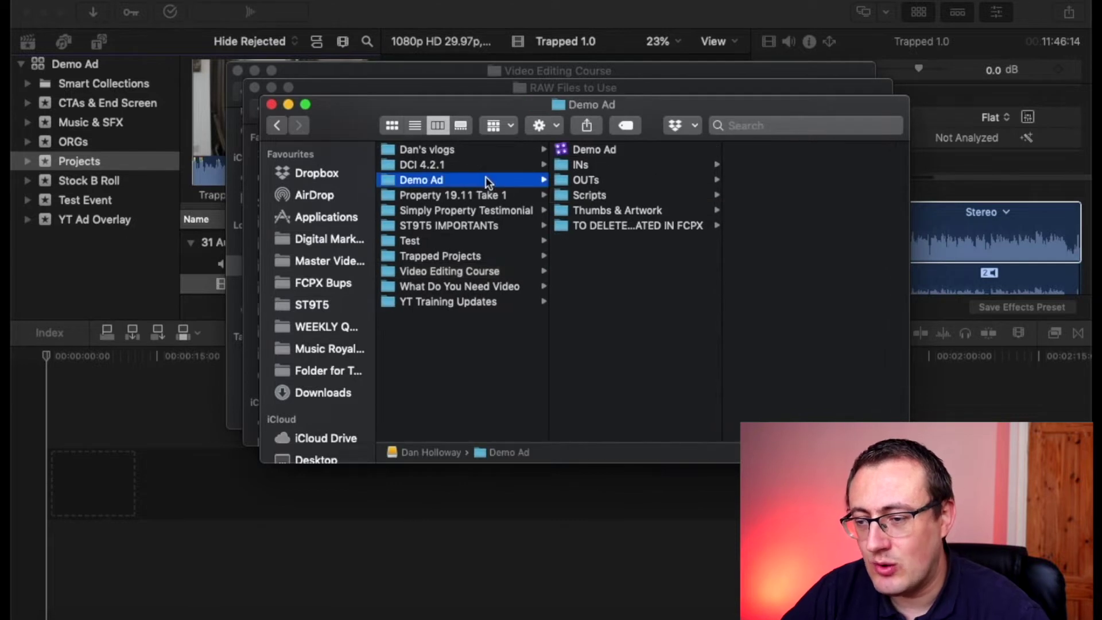
click(681, 149)
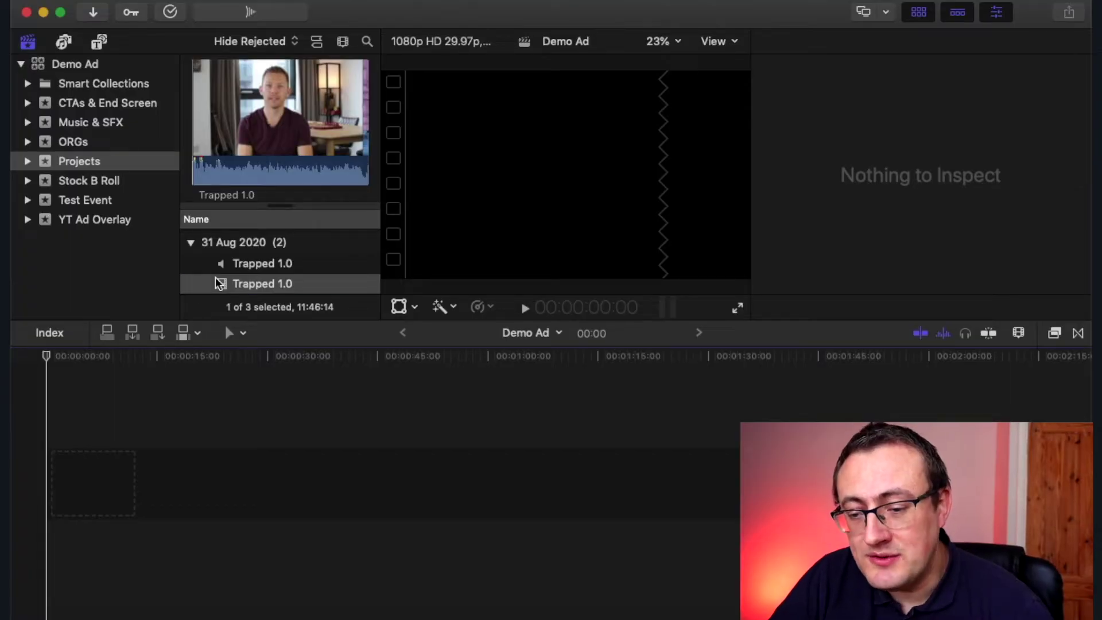
Place the Trapped 1.0 video clip at the start of the Demo Ad timeline and play a short section from 38:29
click(220, 284)
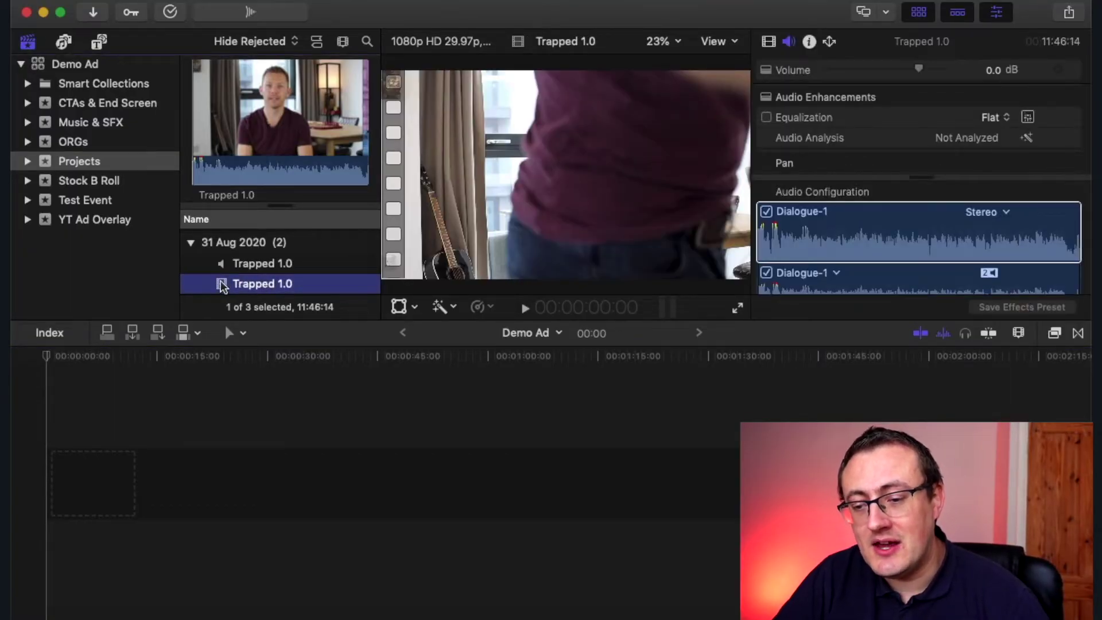
drag(223, 287, 26, 467)
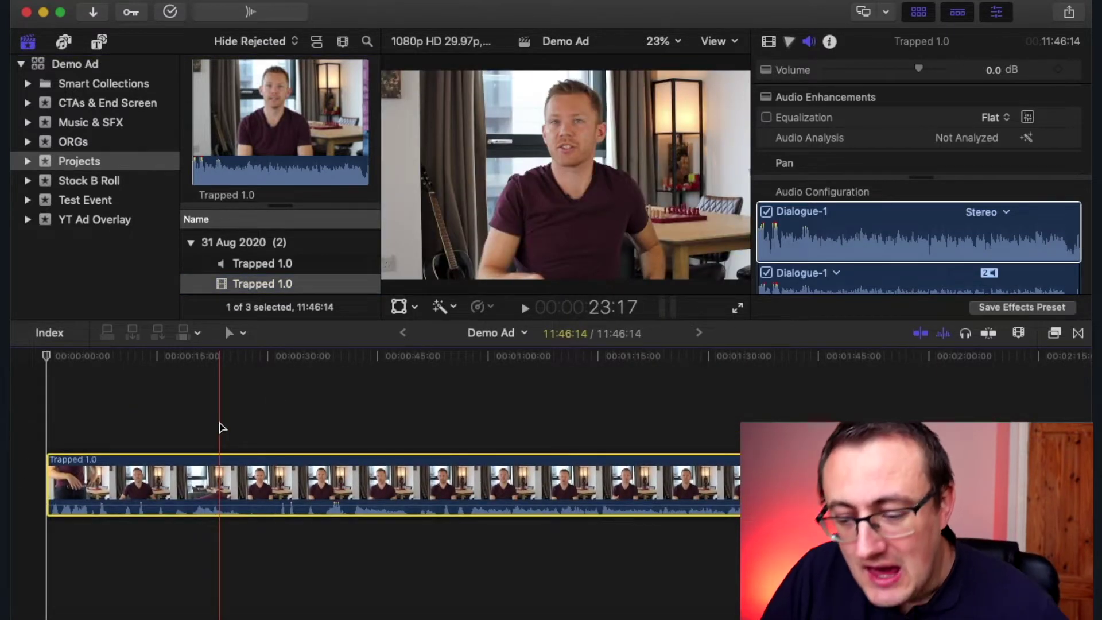
click(334, 424)
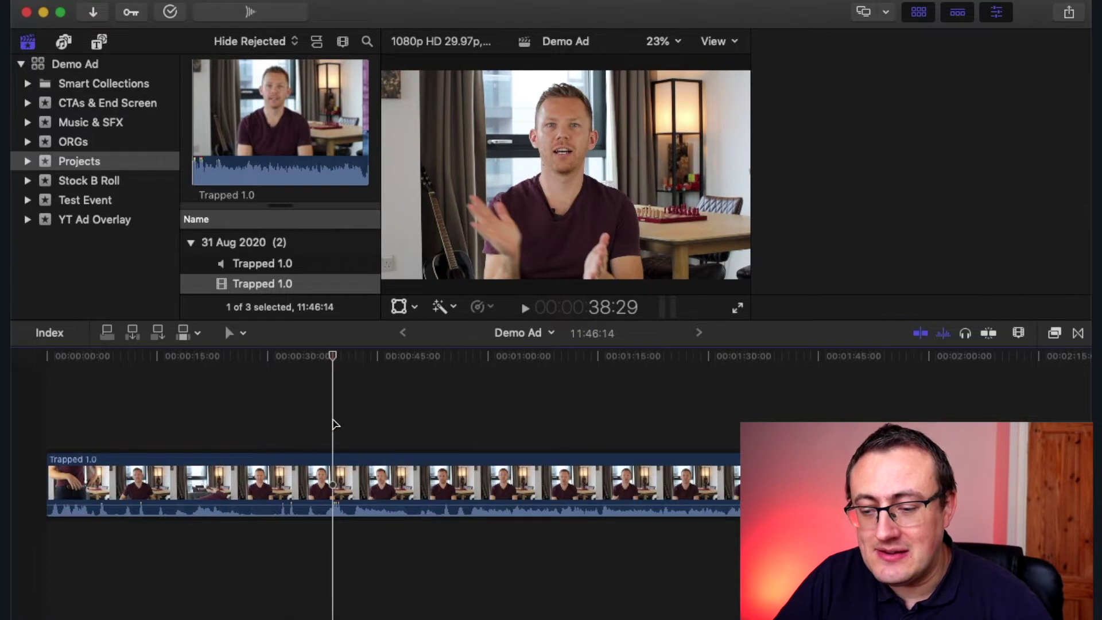
key(space)
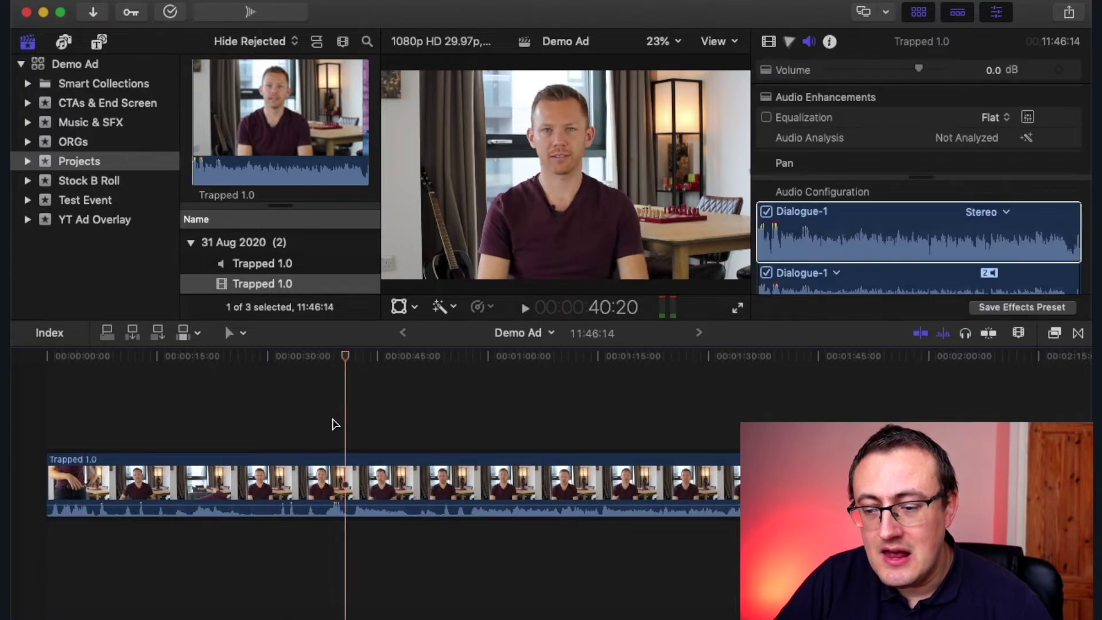
key(space)
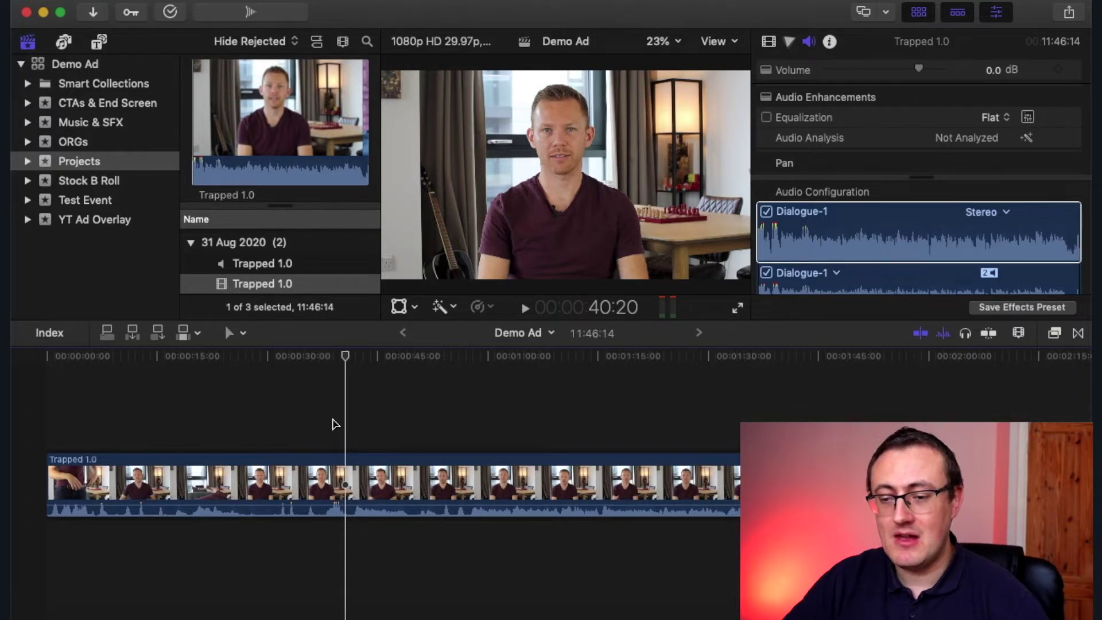
Remove the Trapped 1.0 video clip from the Demo Ad timeline
click(235, 482)
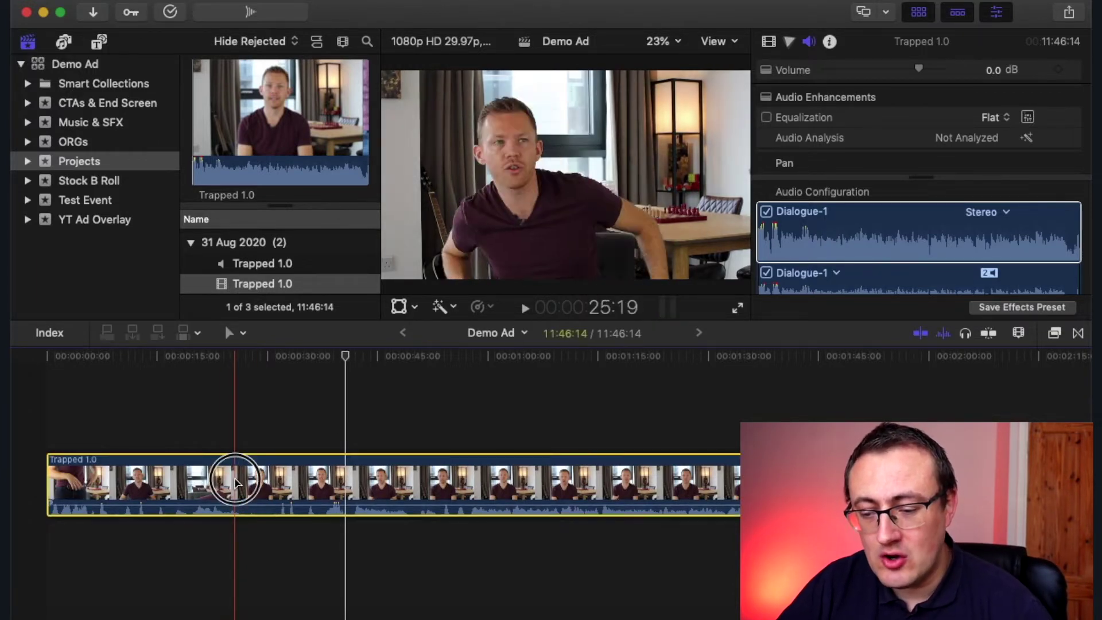
click(228, 265)
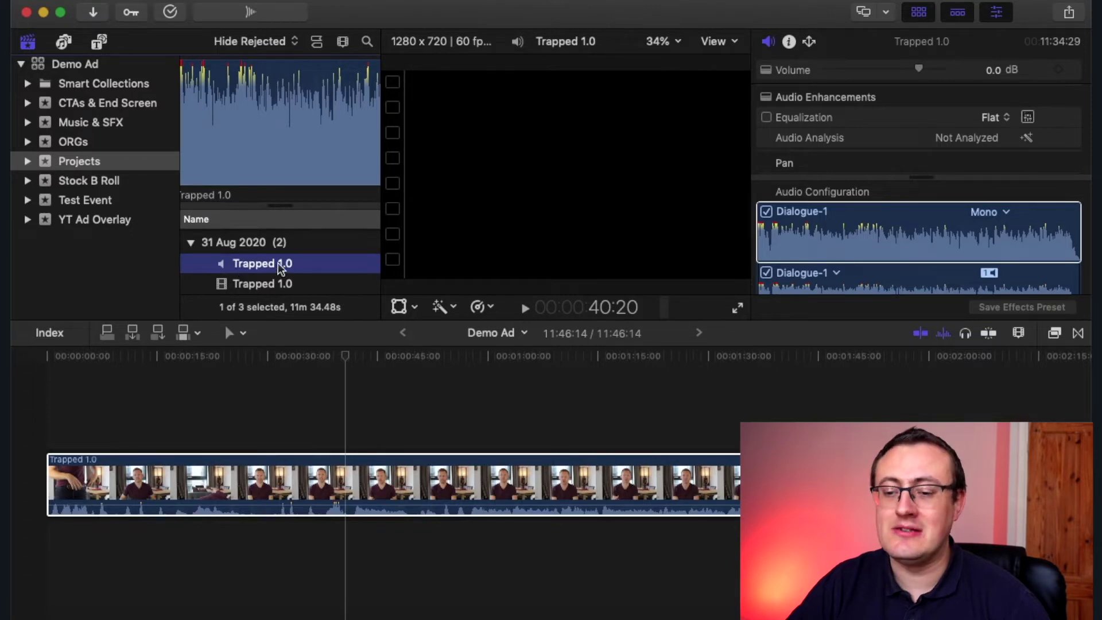
click(211, 475)
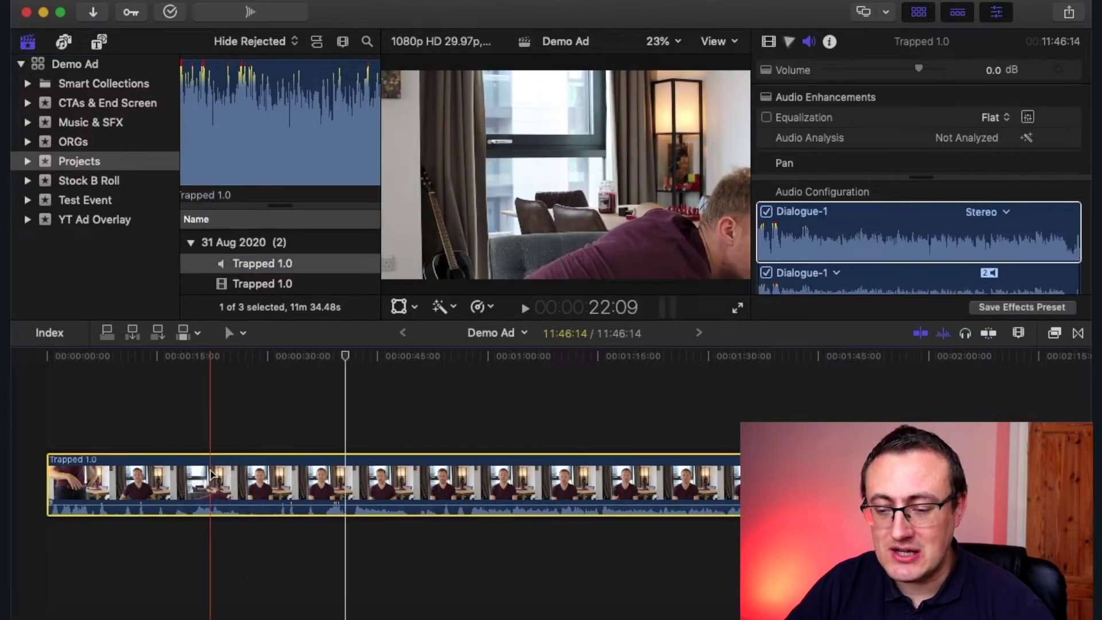
key(Delete)
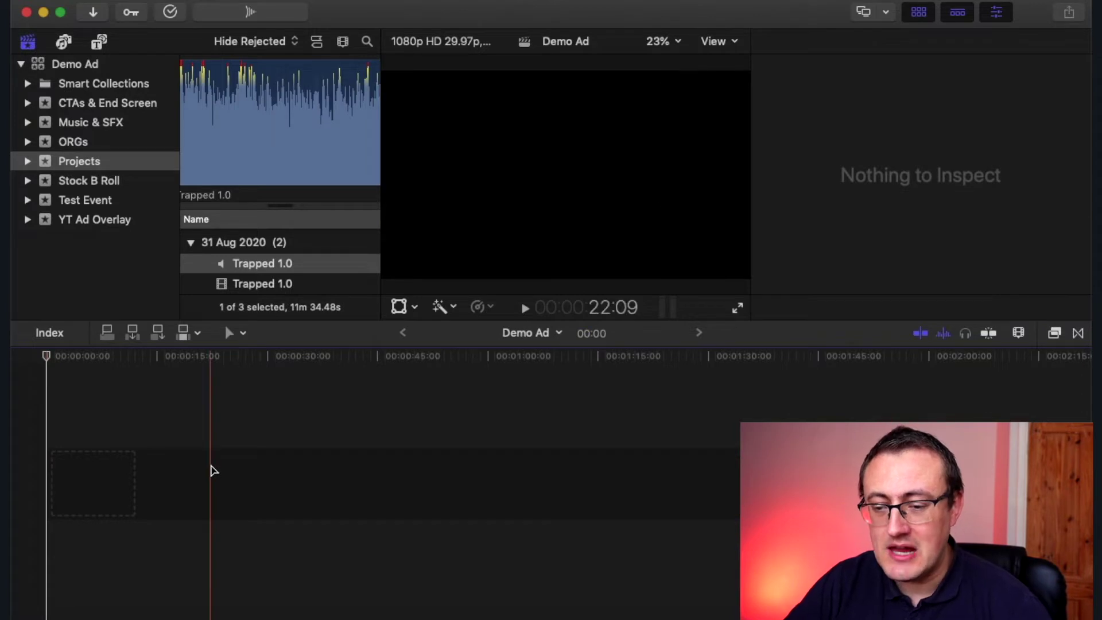
Synchronize the Trapped 1.0 audio and video into Trapped 1.0 - Synchronized Clip in the Projects event, using audio for synchronization and disabling audio components on AV clips
click(246, 269)
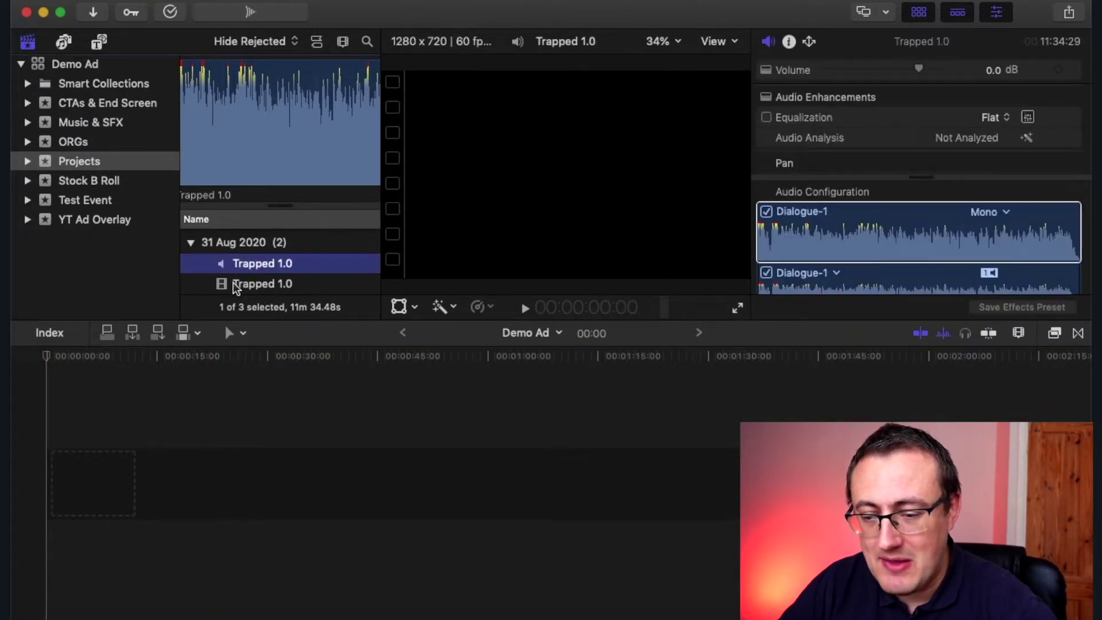
shift+click(233, 284)
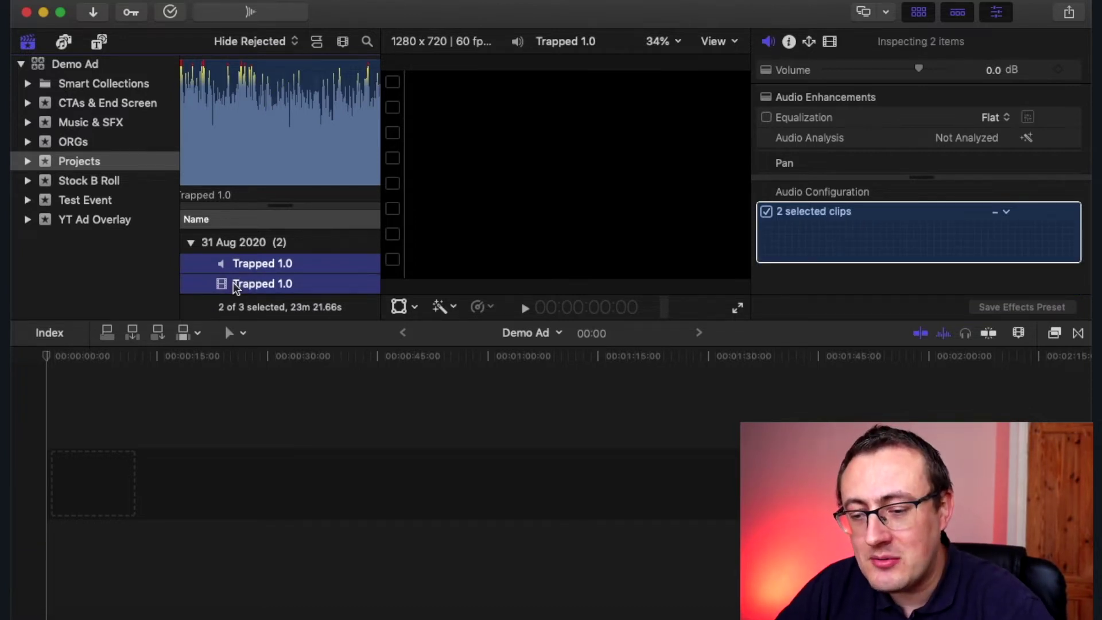
right_click(236, 285)
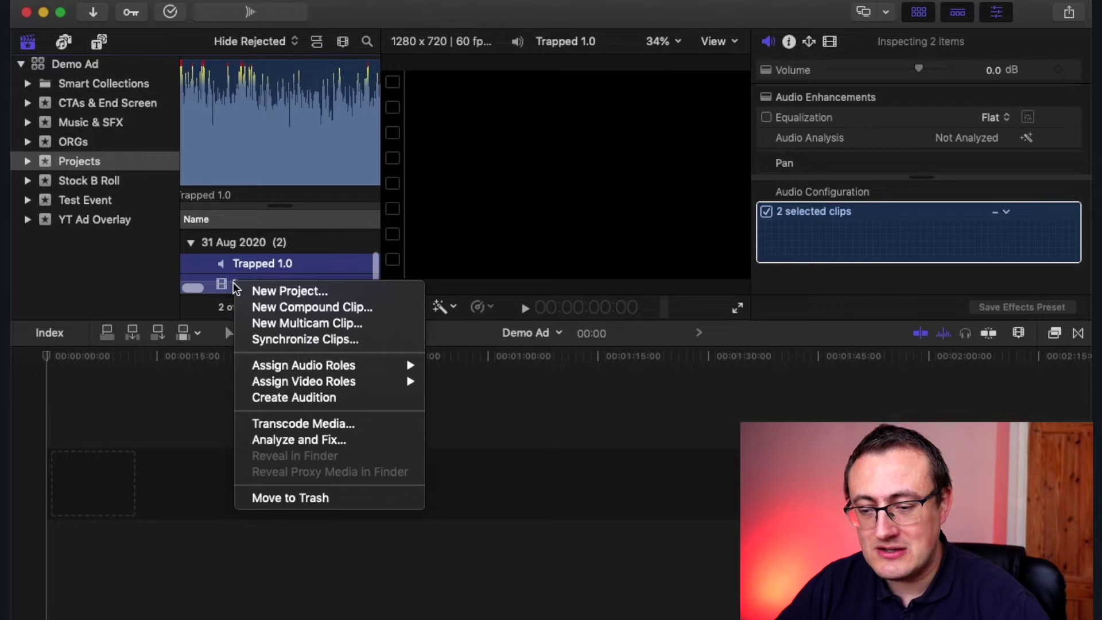
click(299, 341)
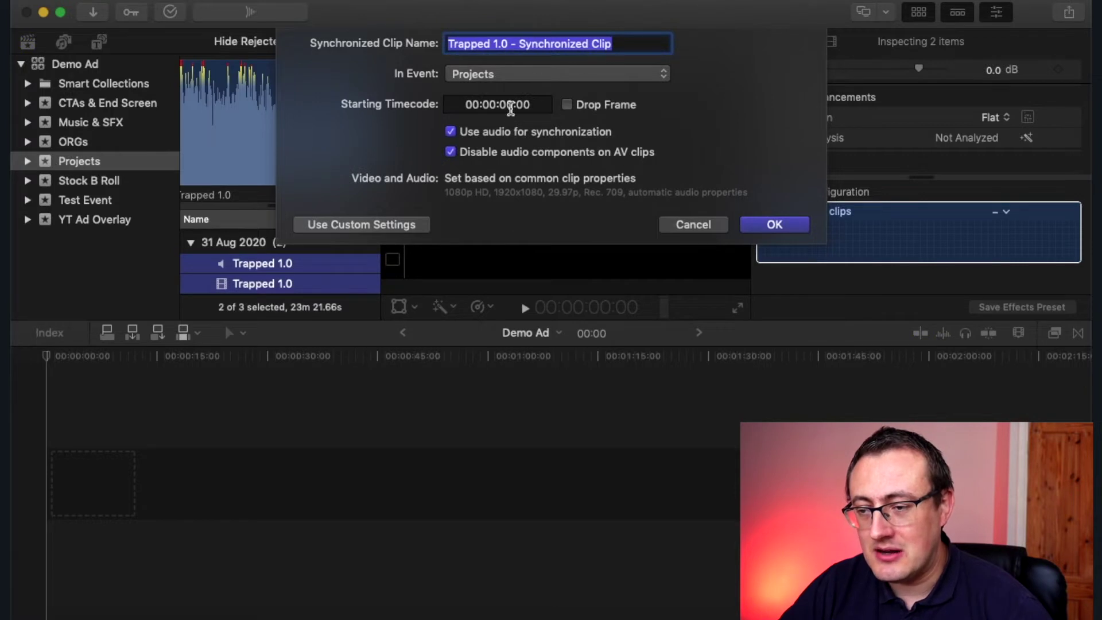
click(775, 225)
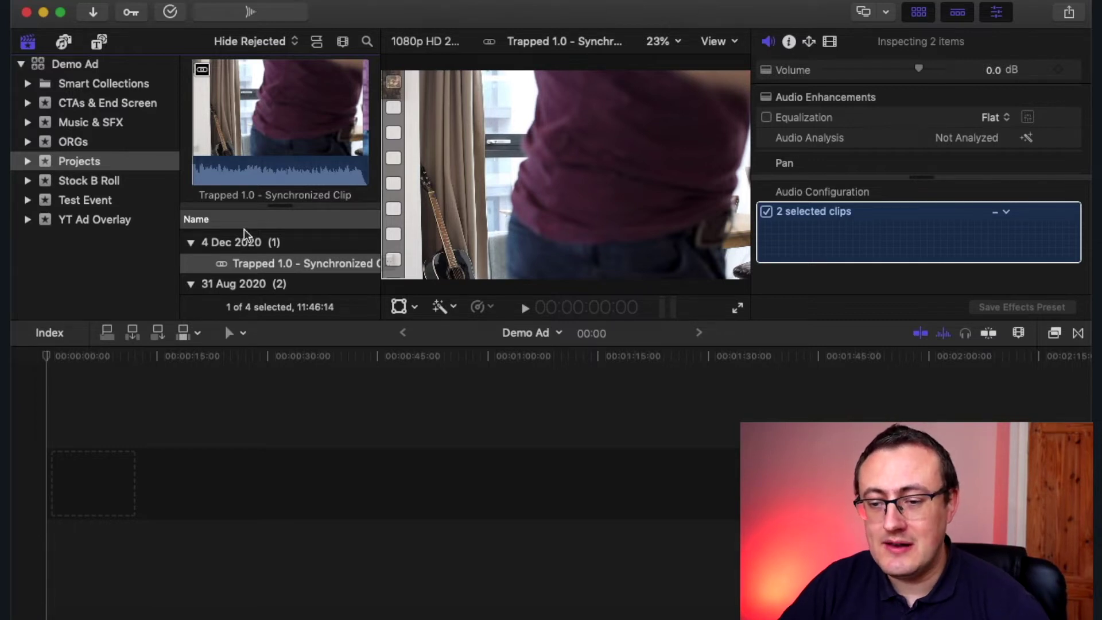
Place the synchronized Trapped 1.0 clip at the start of the Demo Ad timeline and play it from 5:22 and from around 40 seconds
drag(230, 259, 53, 471)
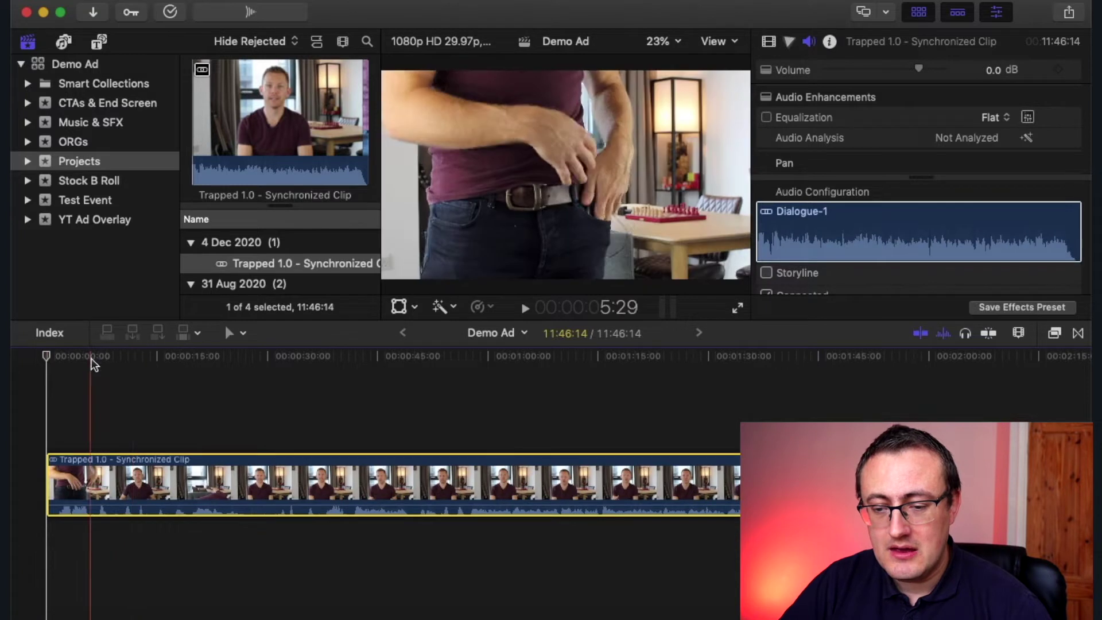
click(89, 357)
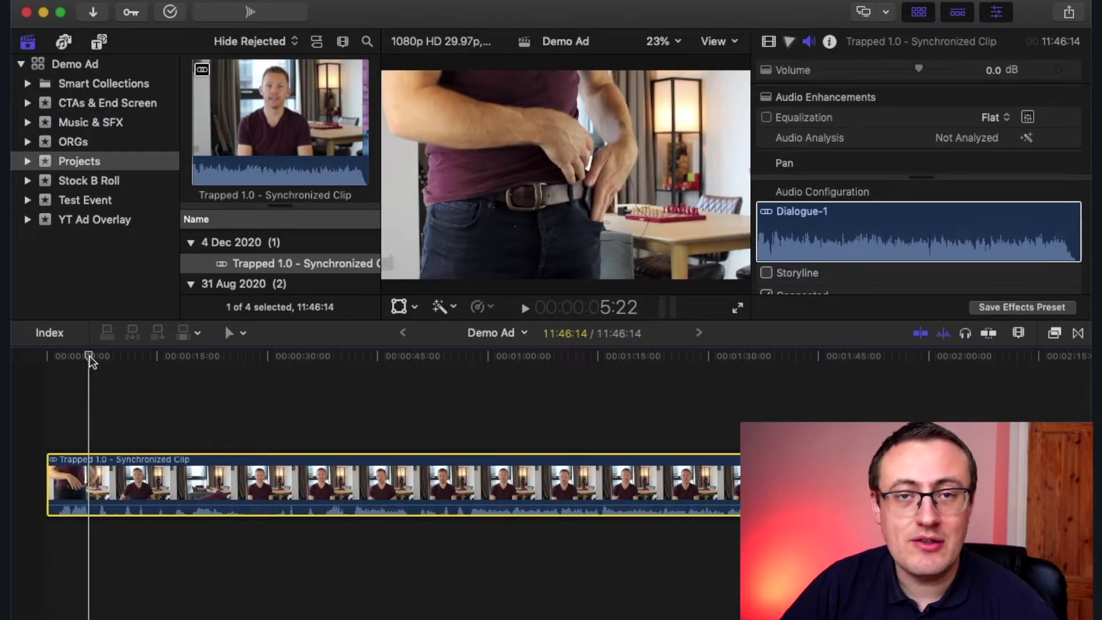
key(space)
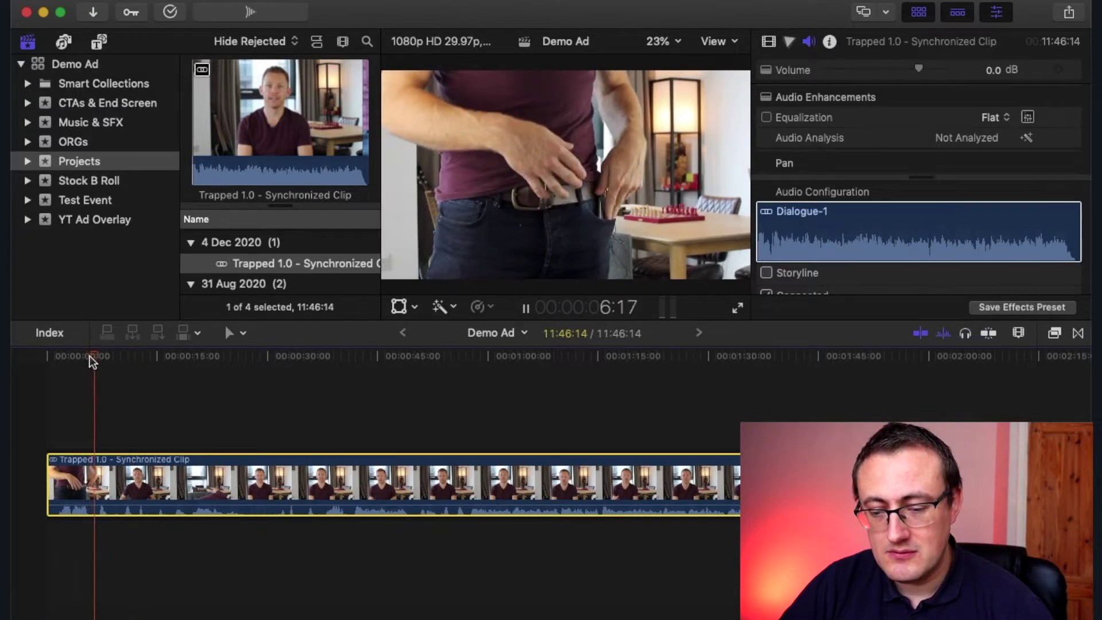
click(349, 360)
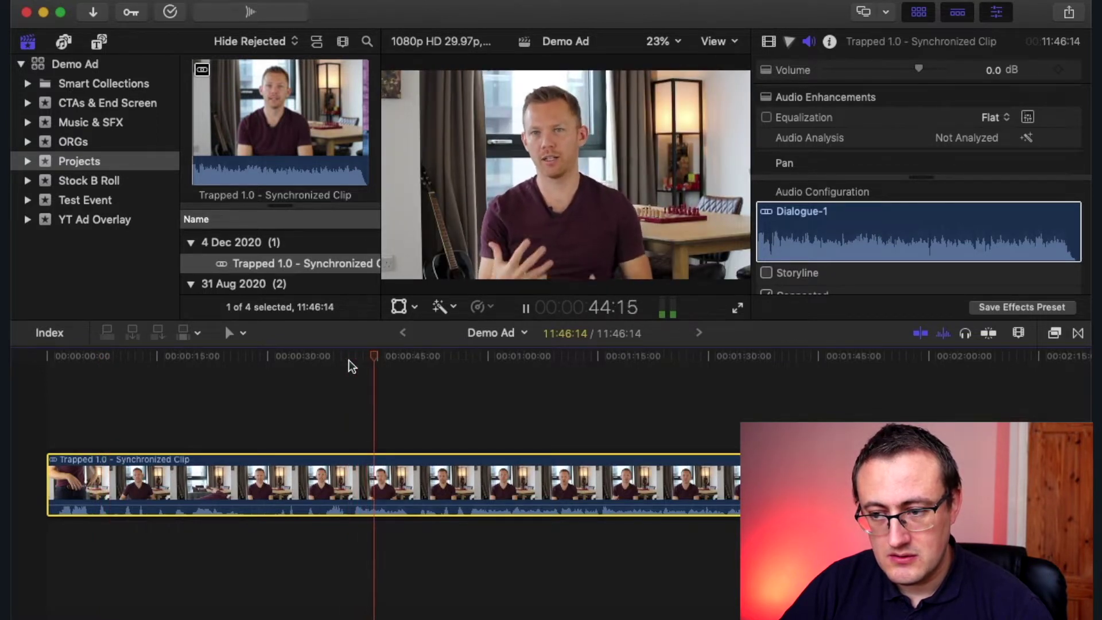
key(space)
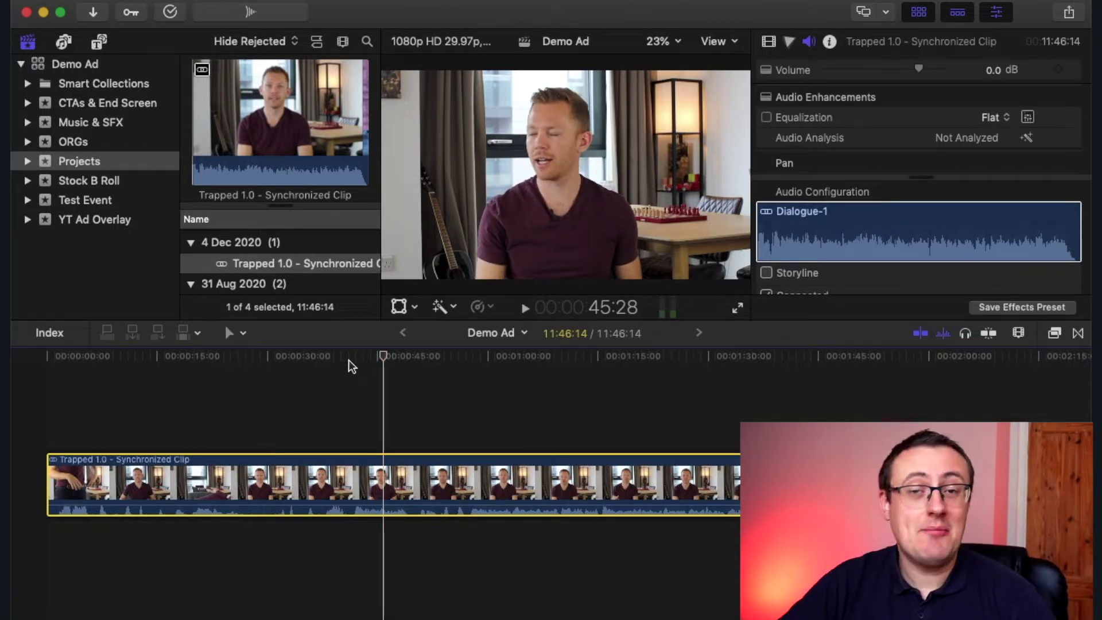
Open the contents of the synchronized clip on the timeline, turn skimming off and select the separate Trapped 1.0 audio clip
click(376, 486)
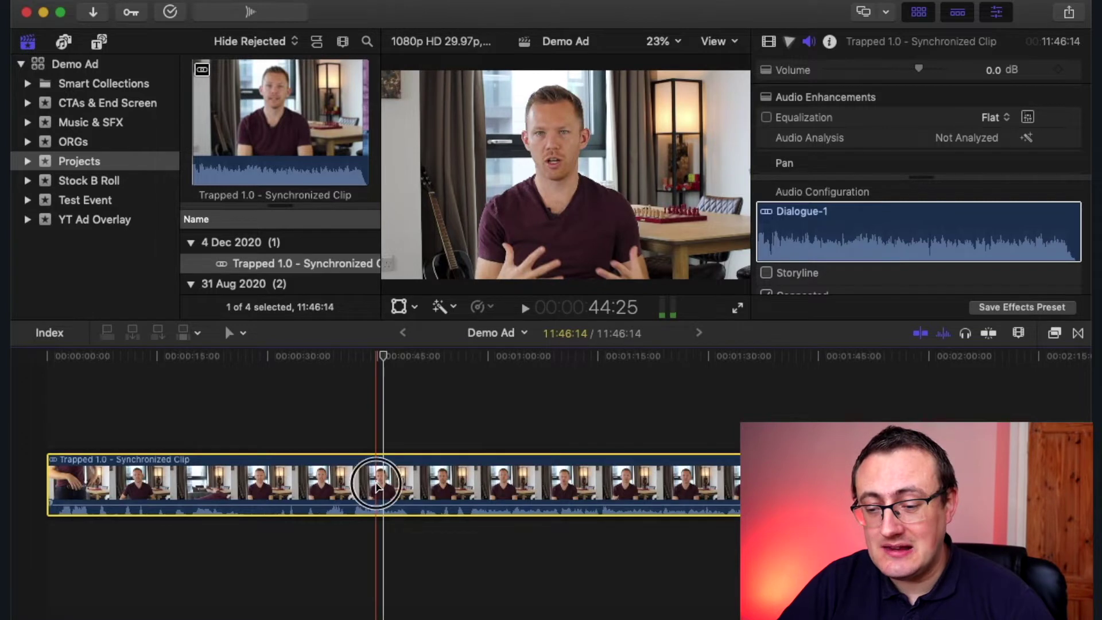
double_click(376, 486)
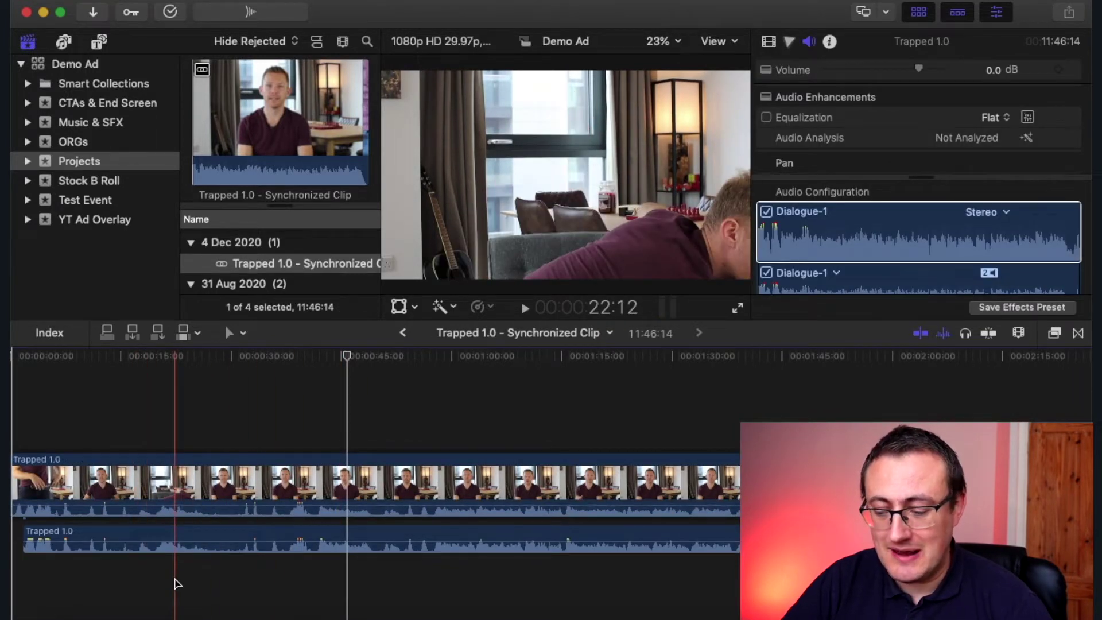
key(s)
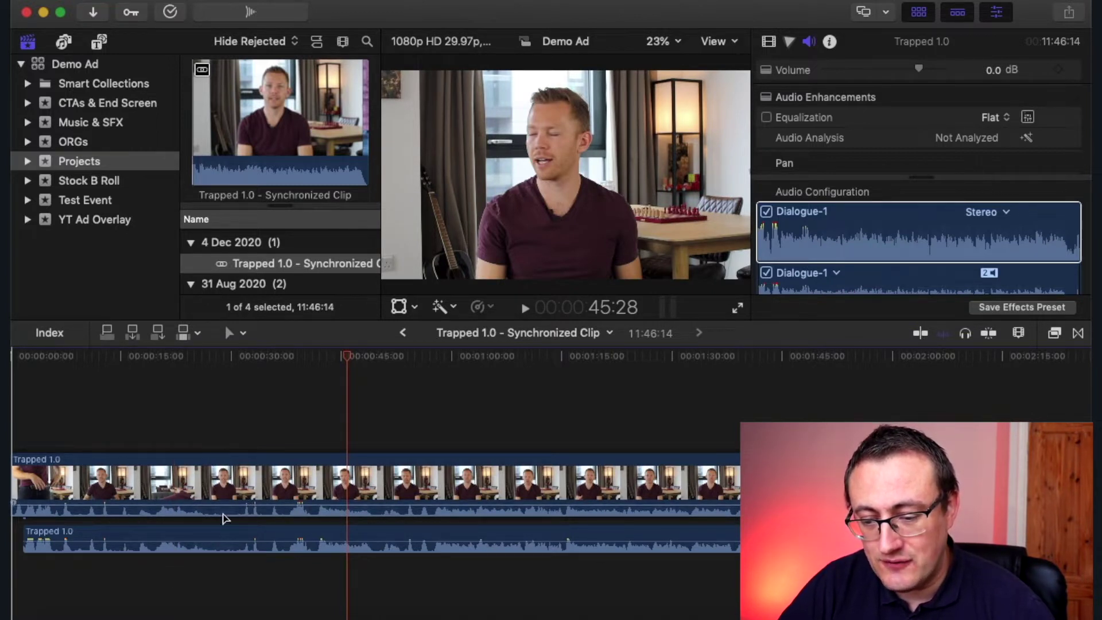
mouse_move(314, 506)
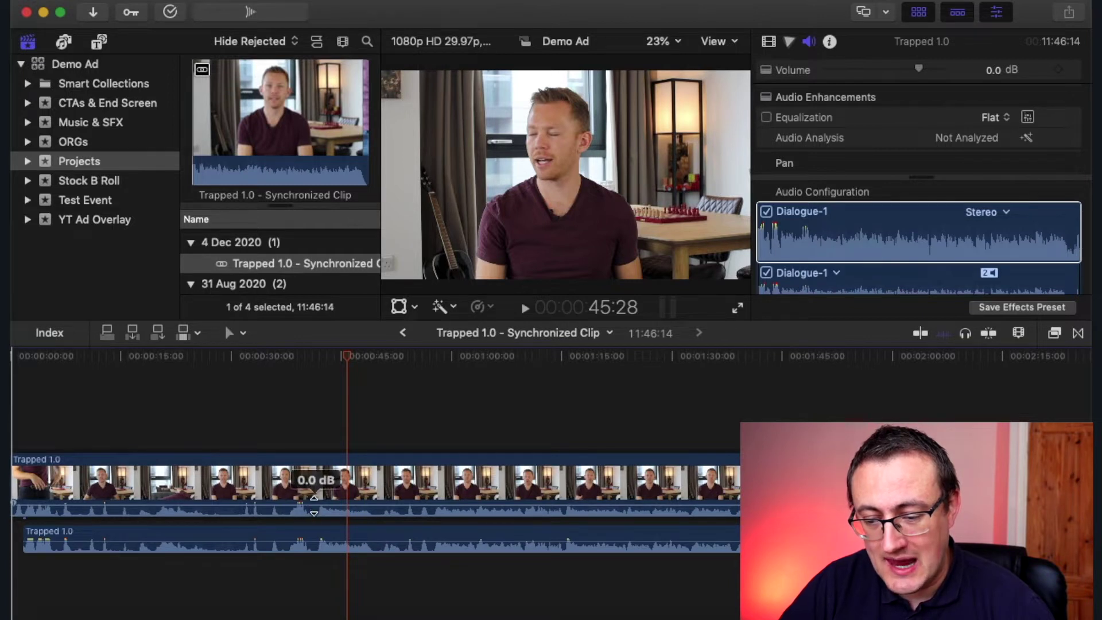
click(336, 546)
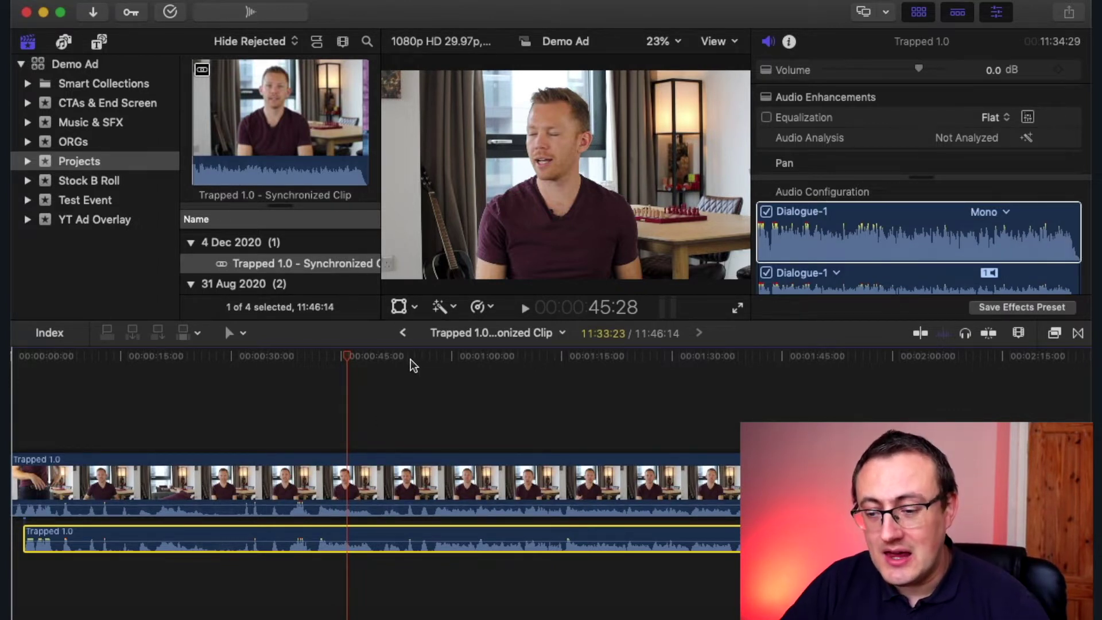
Replace the synchronized clip on the Demo Ad timeline with the separate Trapped 1.0 video and audio clips it contains
click(349, 455)
drag(349, 455, 291, 563)
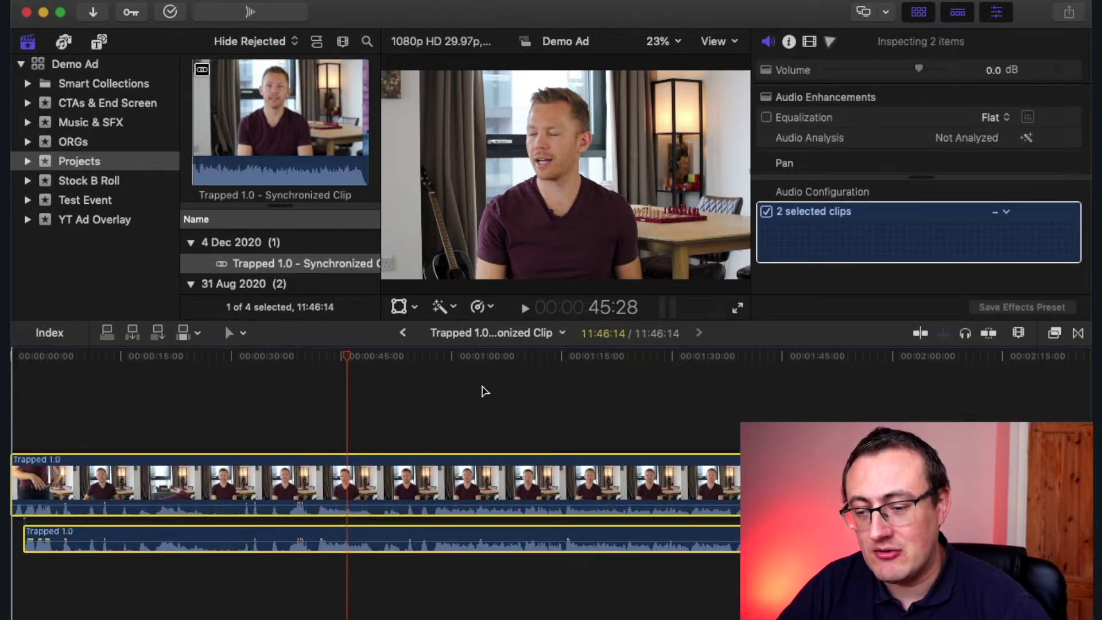
click(405, 333)
click(317, 494)
key(Delete)
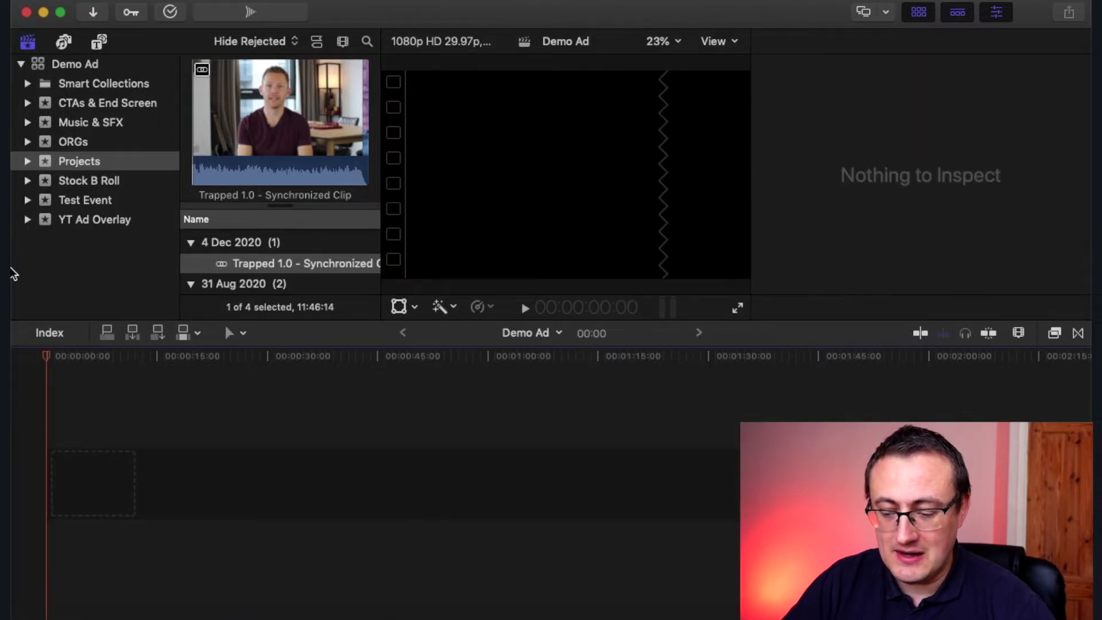
key(e)
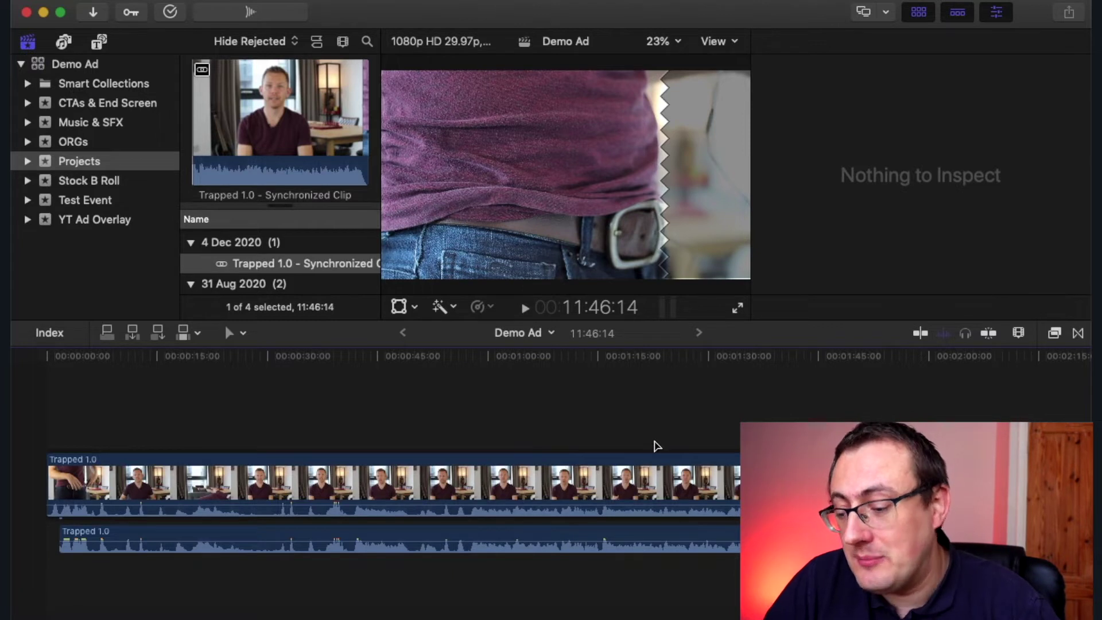
Lower the volume of the Trapped 1.0 video clip's own audio to -∞ dB on the timeline
mouse_move(576, 505)
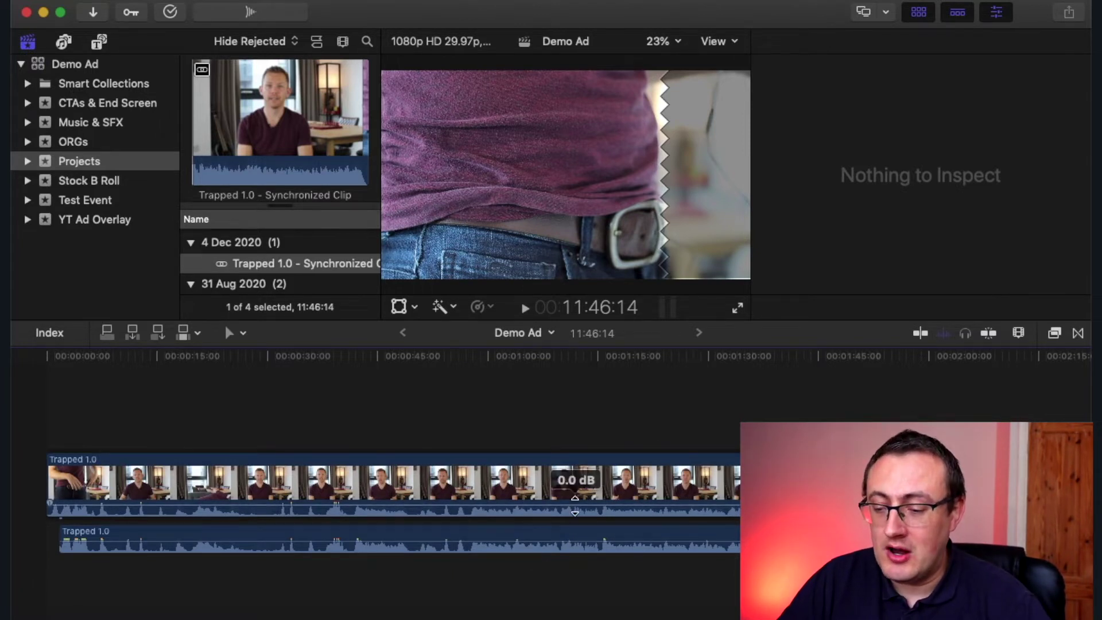
drag(575, 505, 574, 552)
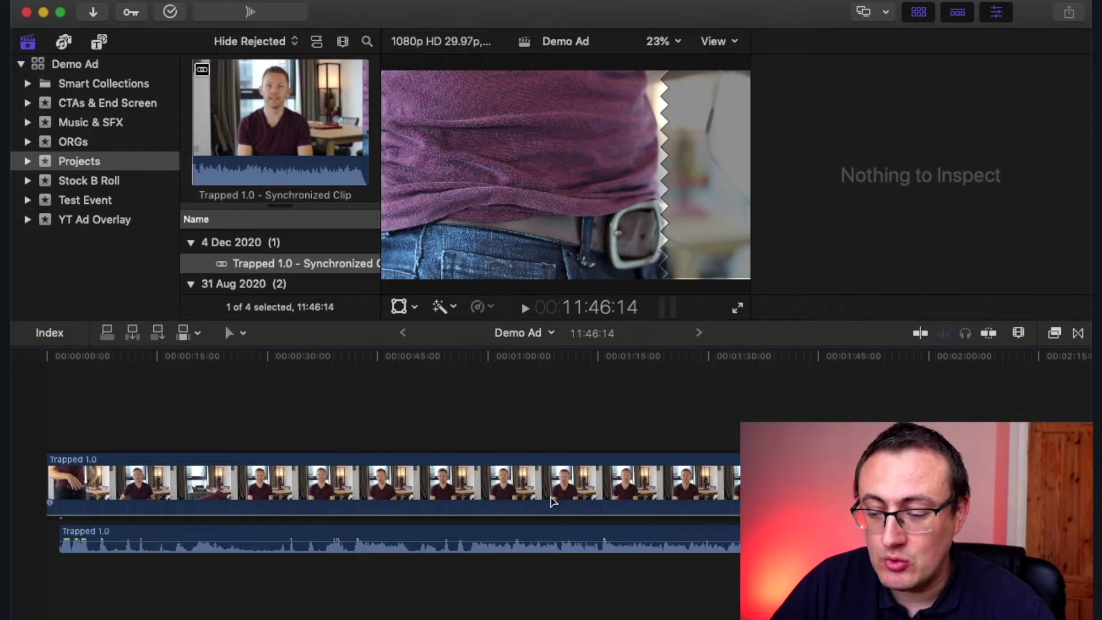
mouse_move(543, 516)
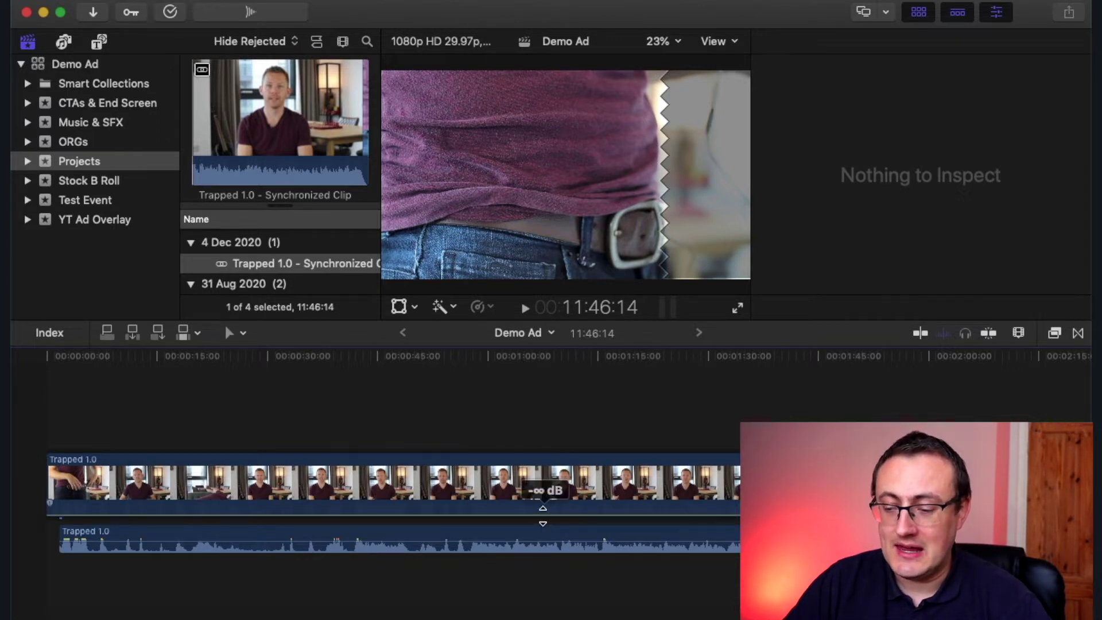
mouse_move(543, 515)
mouse_down()
mouse_move(548, 502)
mouse_move(546, 517)
mouse_up()
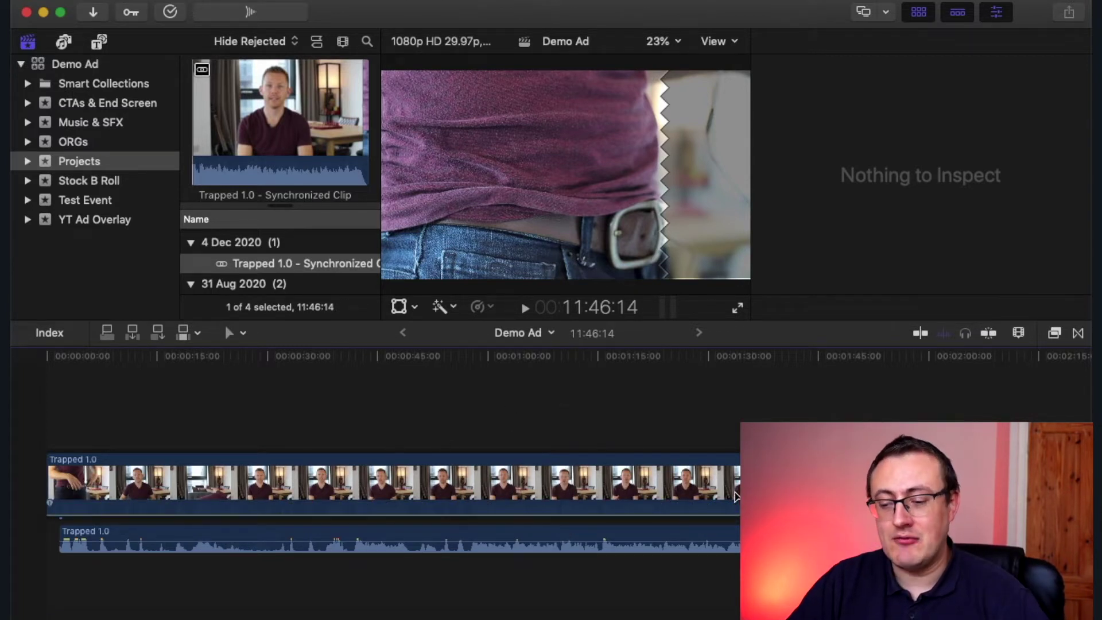
Play the Demo Ad timeline from 43:27 and again from shortly before 1:15 to check the sound against the picture
click(370, 355)
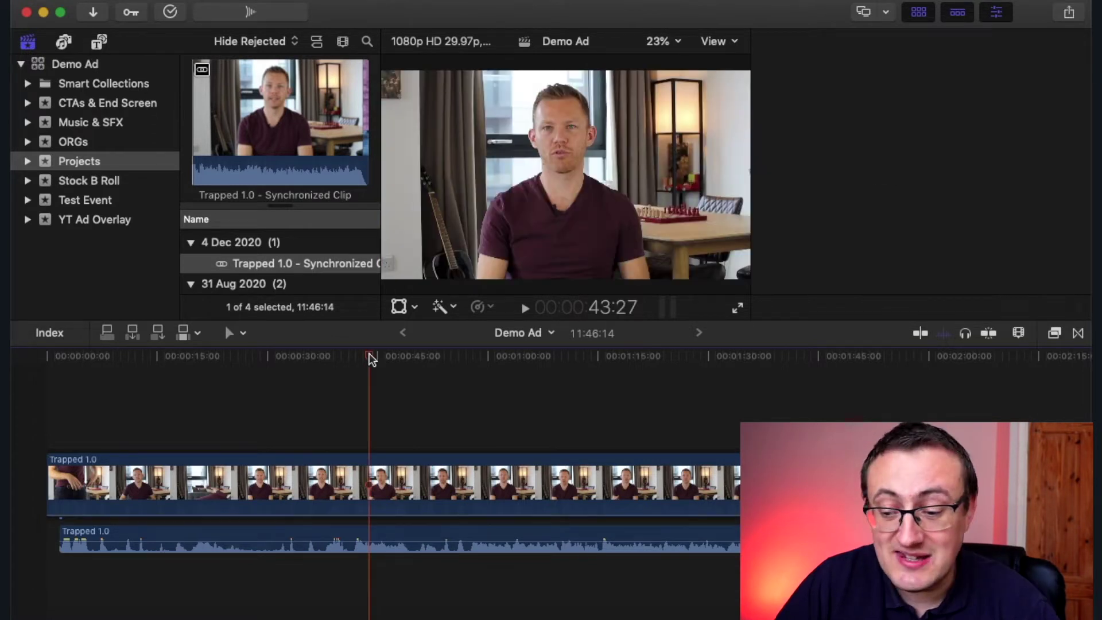
key(super+4)
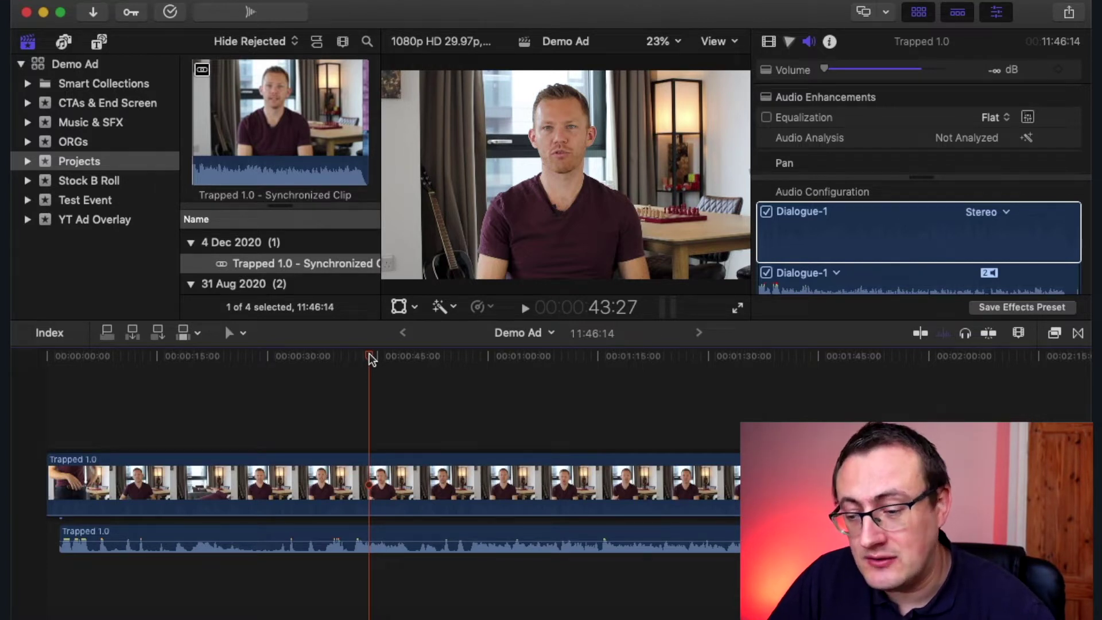
key(space)
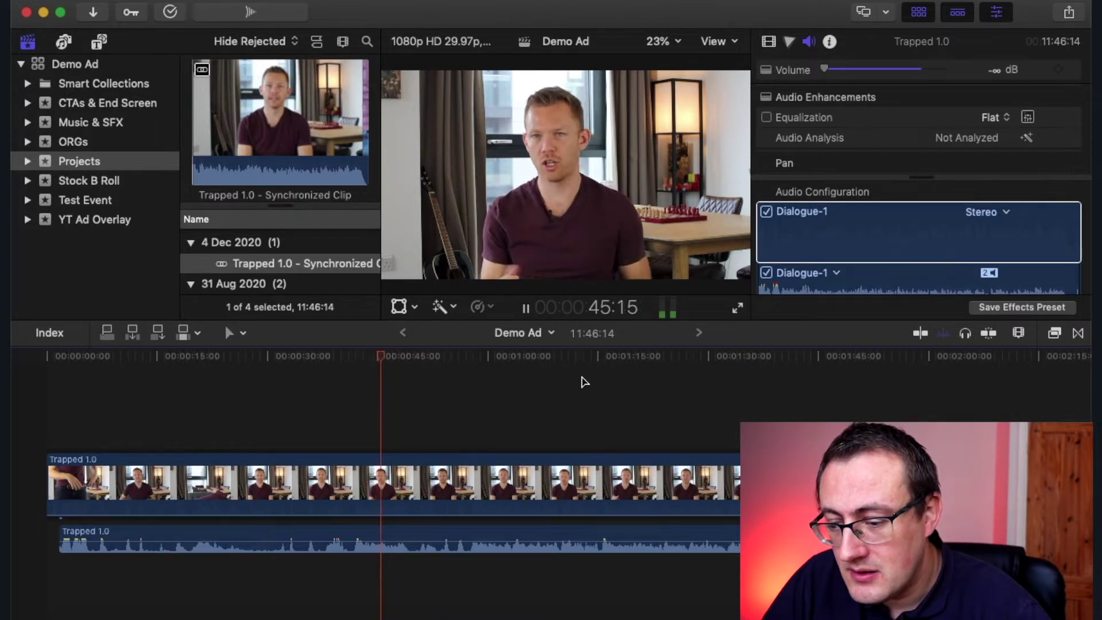
click(561, 366)
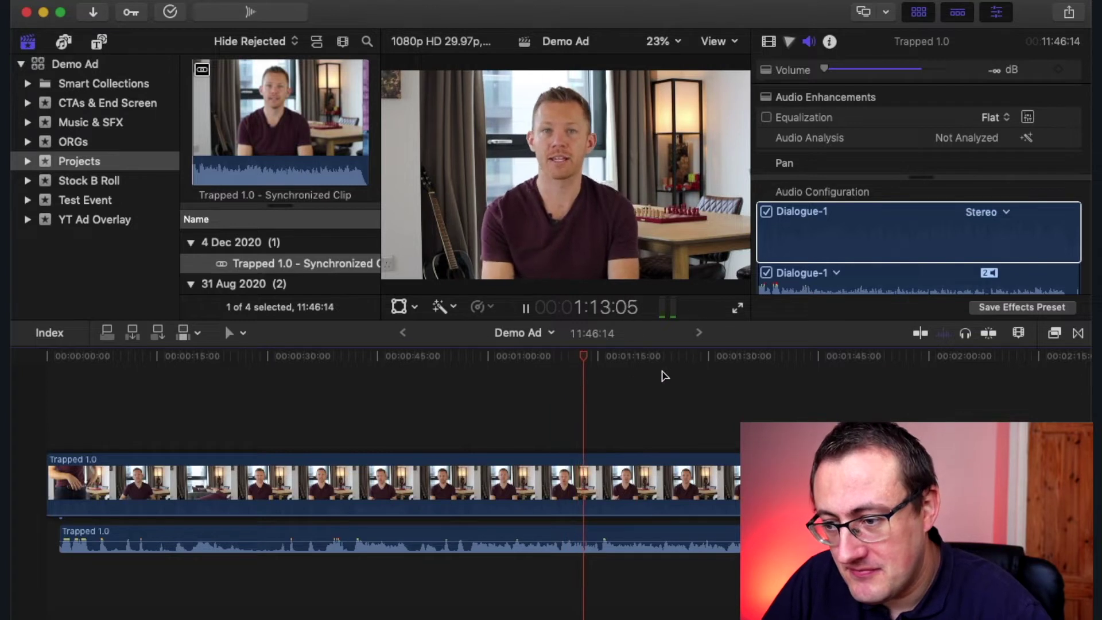
key(space)
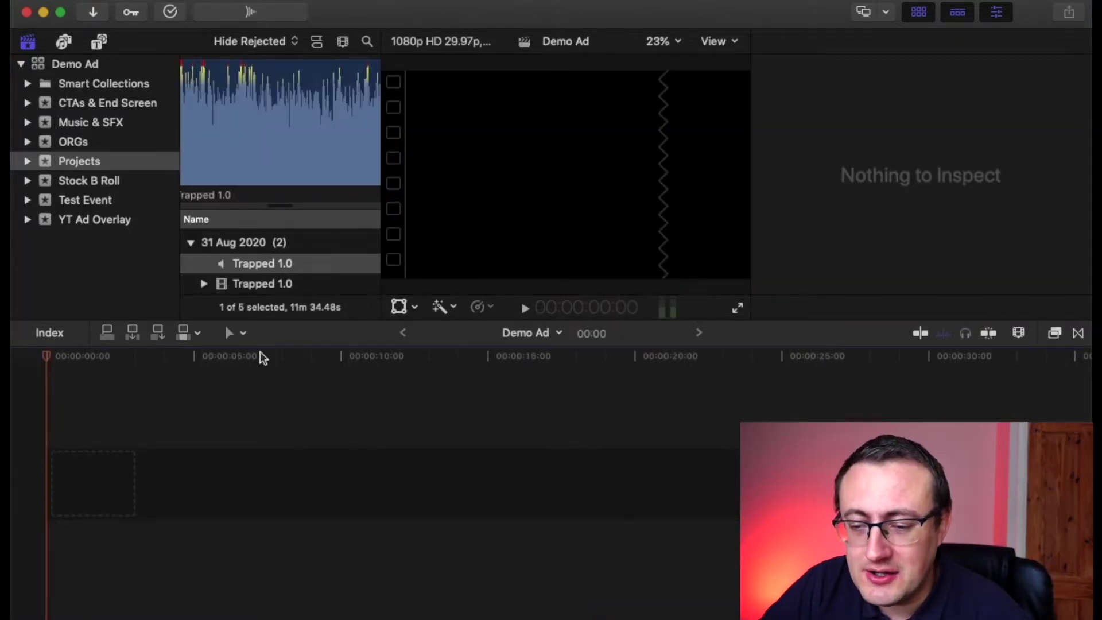
Place the Trapped 1.0 video at the start of the empty Demo Ad timeline and connect the Trapped 1.0 audio beneath it near the beginning
click(225, 284)
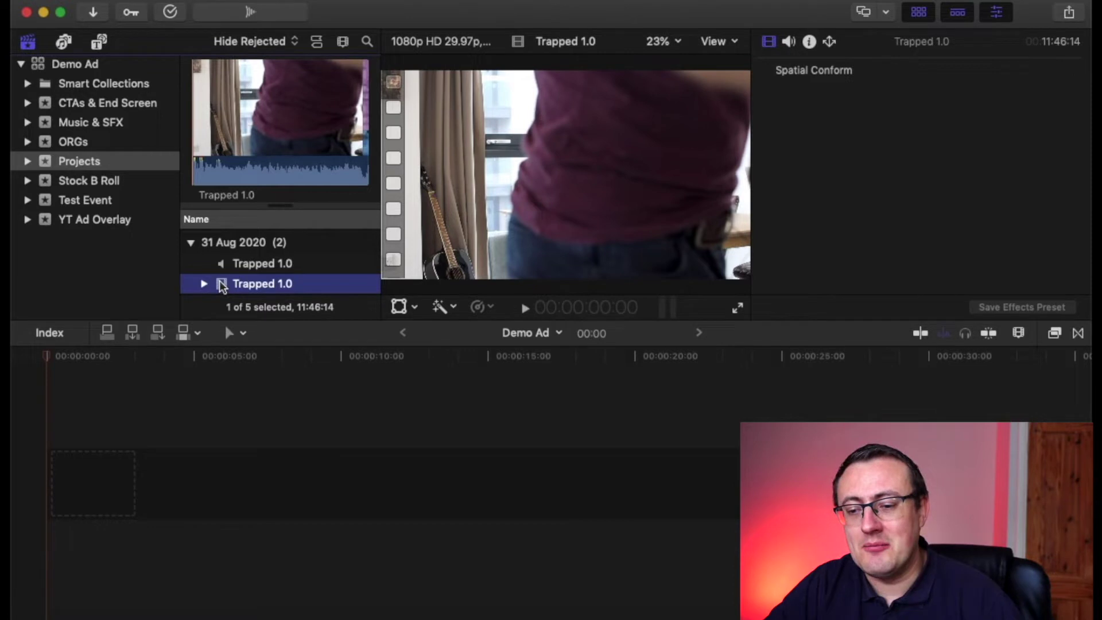
drag(222, 285, 40, 477)
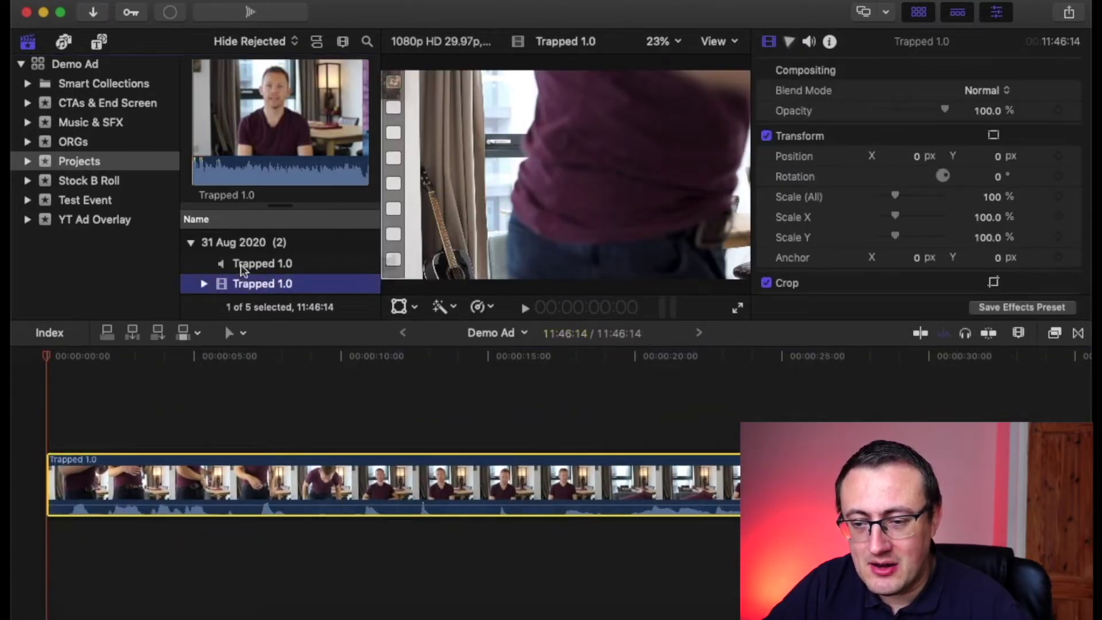
click(241, 264)
drag(240, 264, 105, 545)
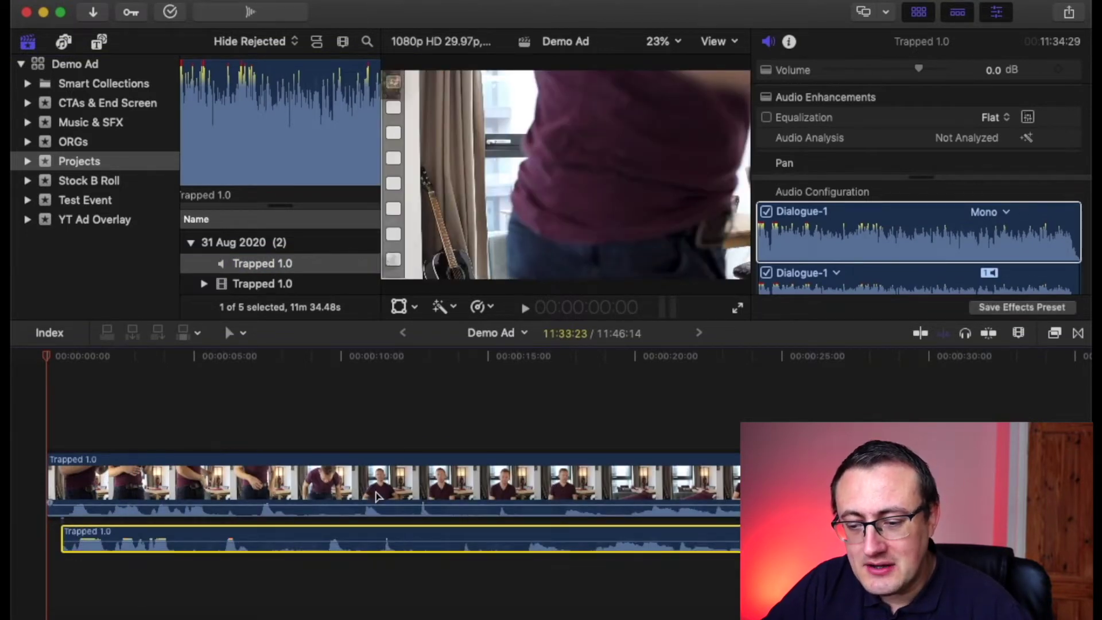
click(327, 491)
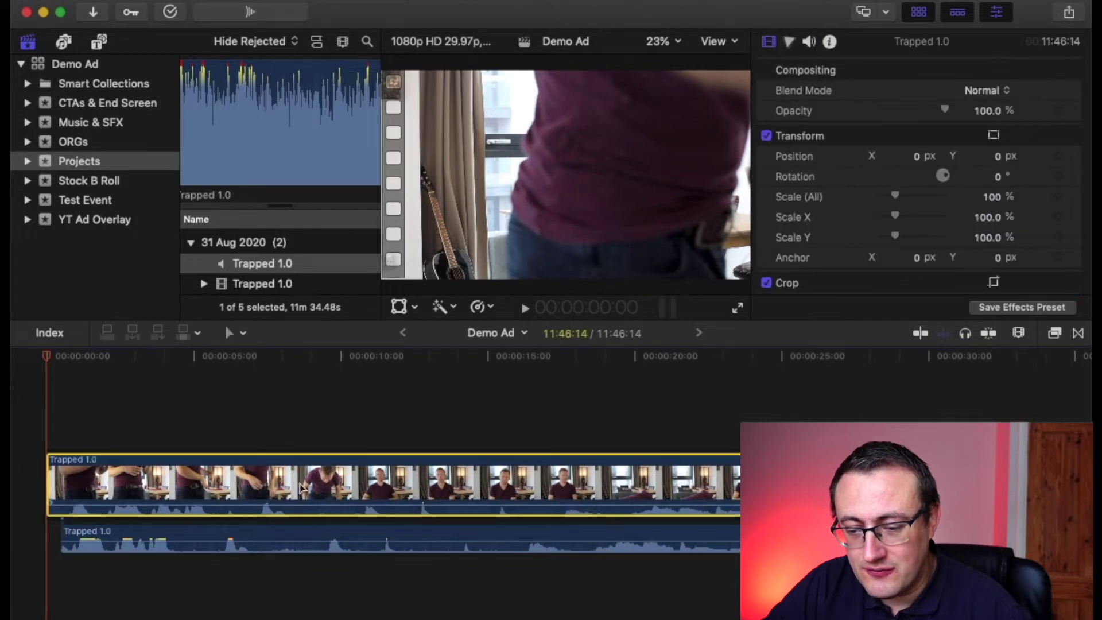
Slide the connected Trapped 1.0 audio clip along the timeline to roughly match its waveform peaks to those of the video
click(281, 540)
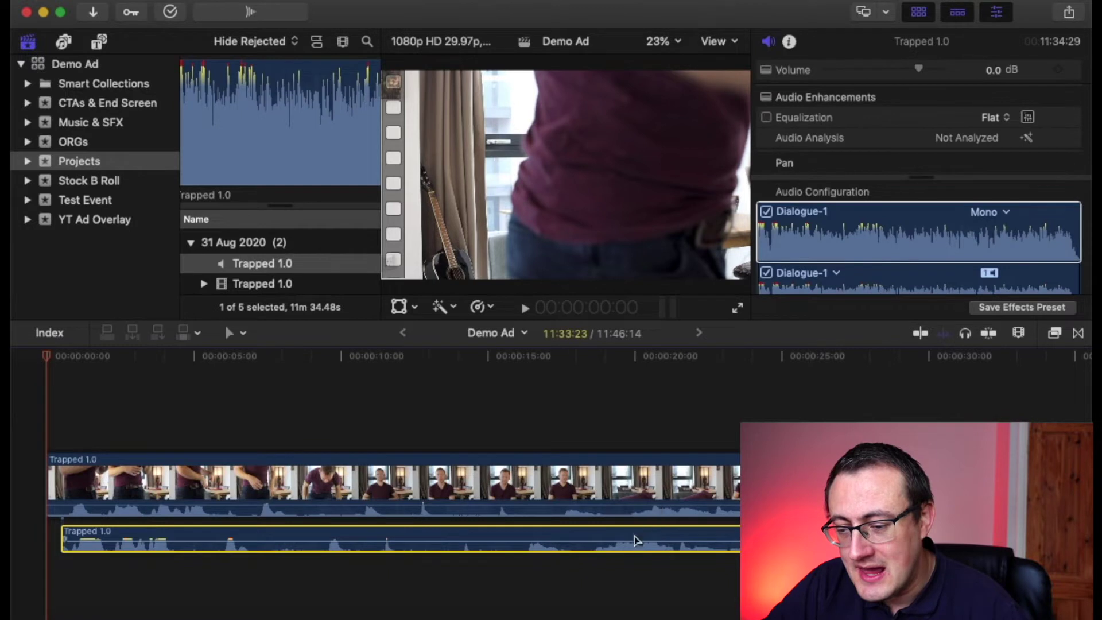
mouse_move(612, 541)
mouse_down()
mouse_move(644, 534)
mouse_move(604, 544)
mouse_up()
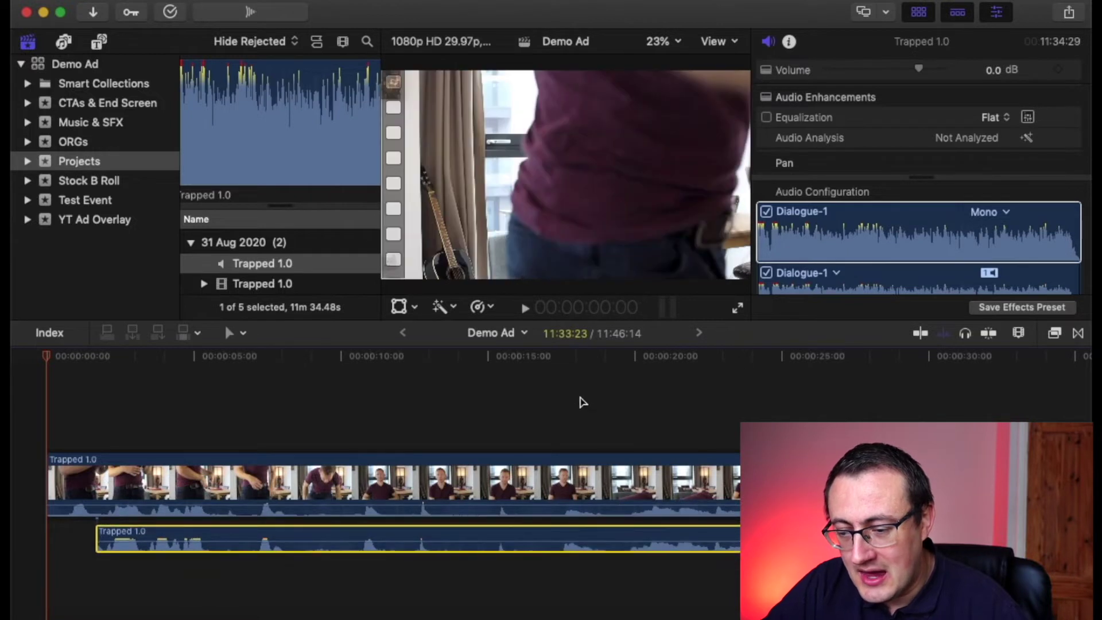
Fine-tune the Trapped 1.0 audio clip's position against the video's waveform around 17:15 on the magnified timeline
click(562, 411)
key(super+equal)
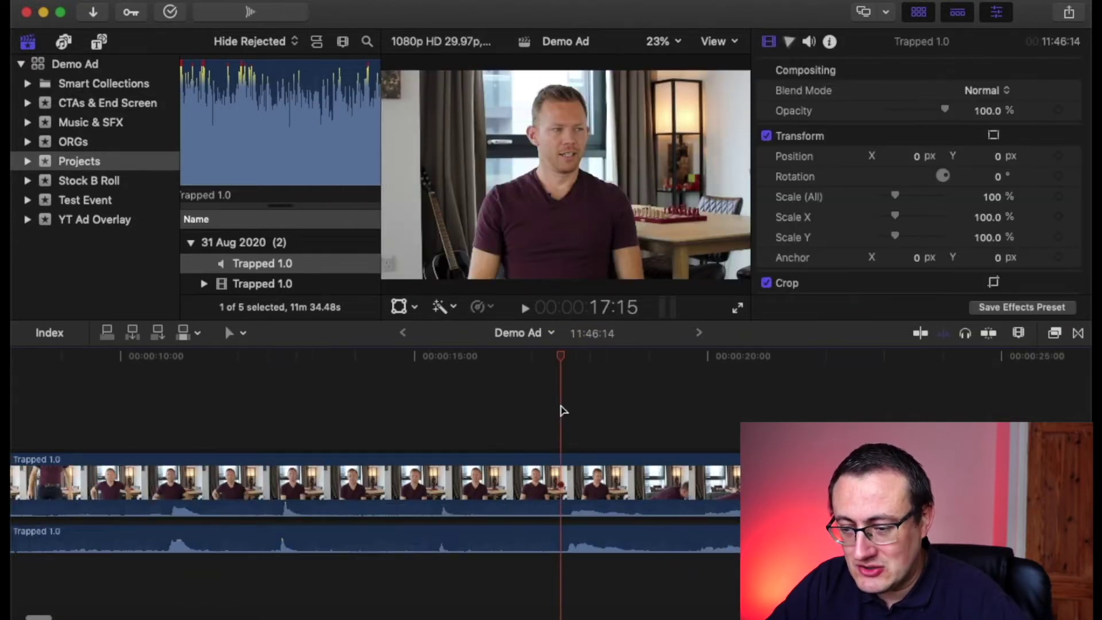
key(super+equal)
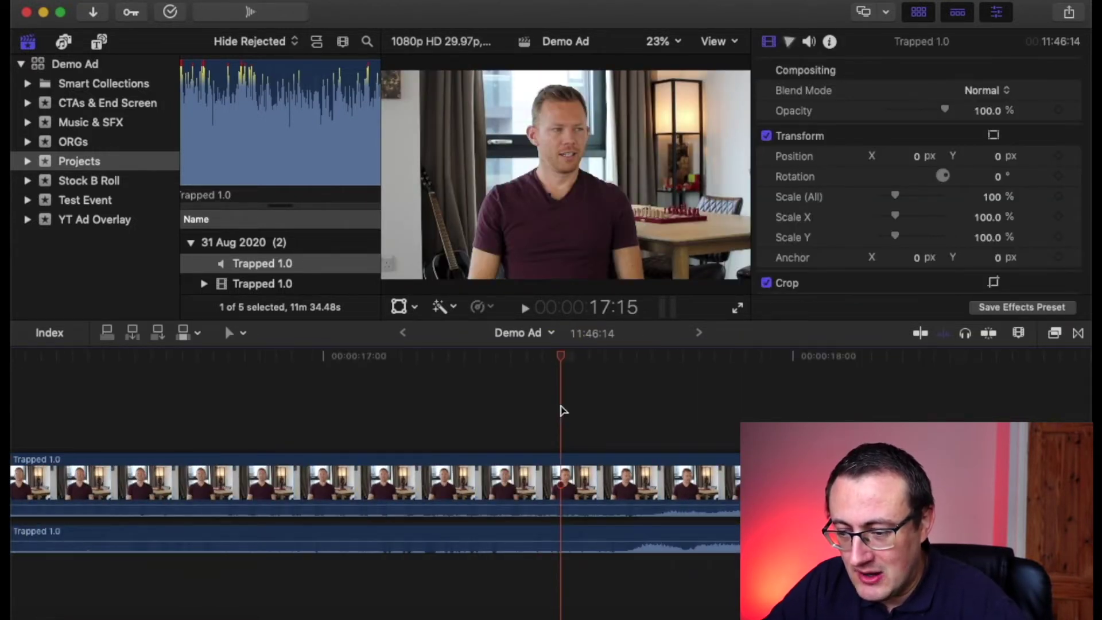
key(super+equal)
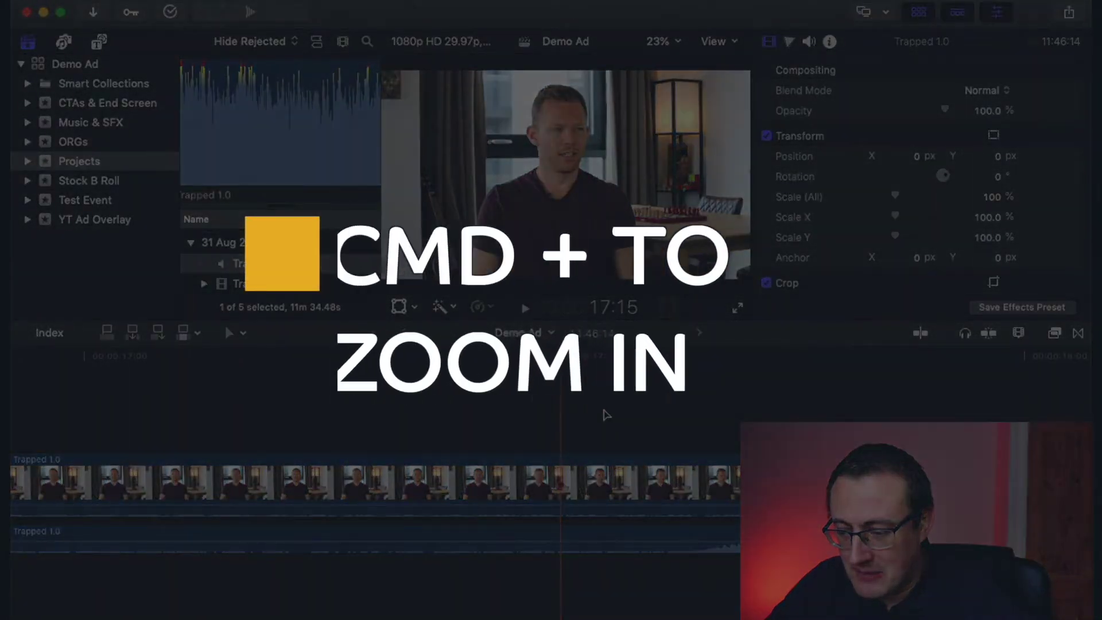
key(super+equal)
drag(654, 534, 678, 538)
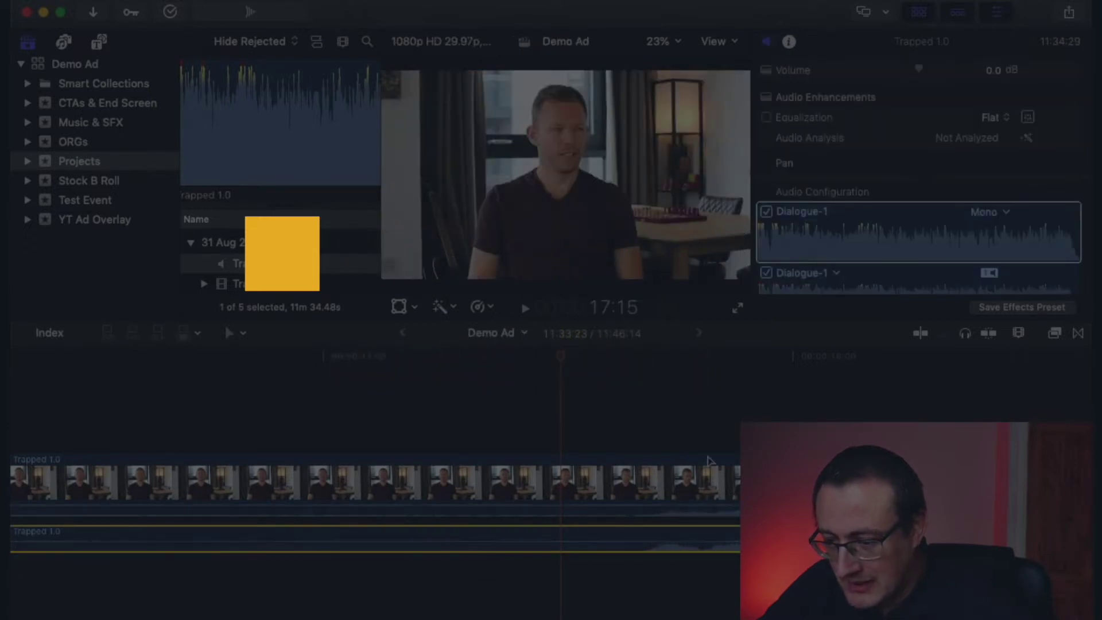
Play the Demo Ad timeline from 59:13 to about 1:03 to check whether the audio matches the picture
key(super+minus)
key(super+minus)
key(super+minus)
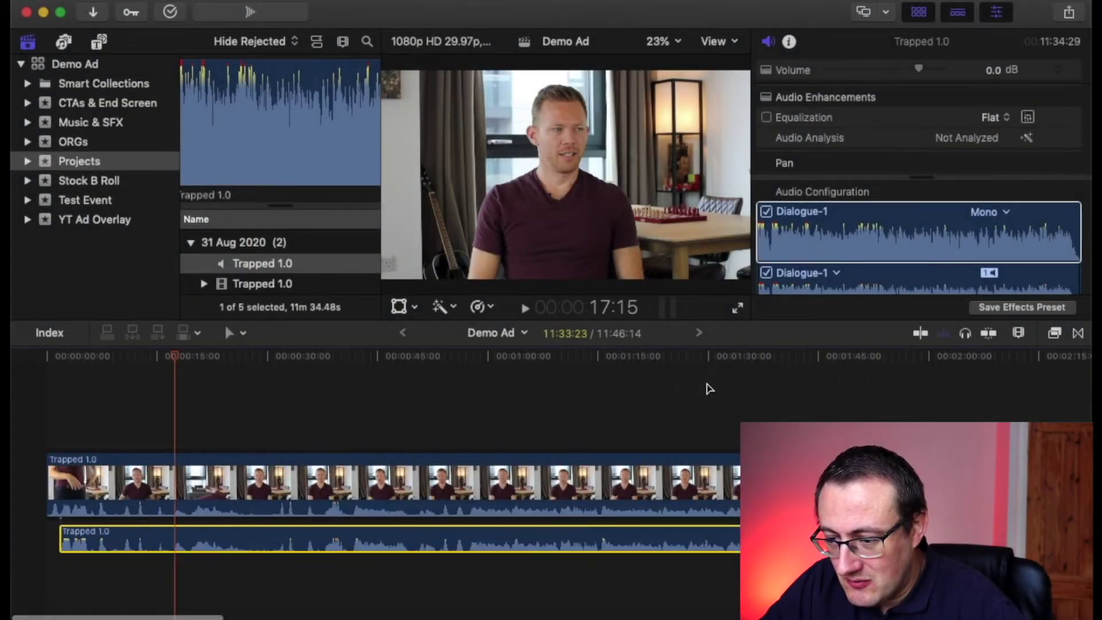
click(483, 390)
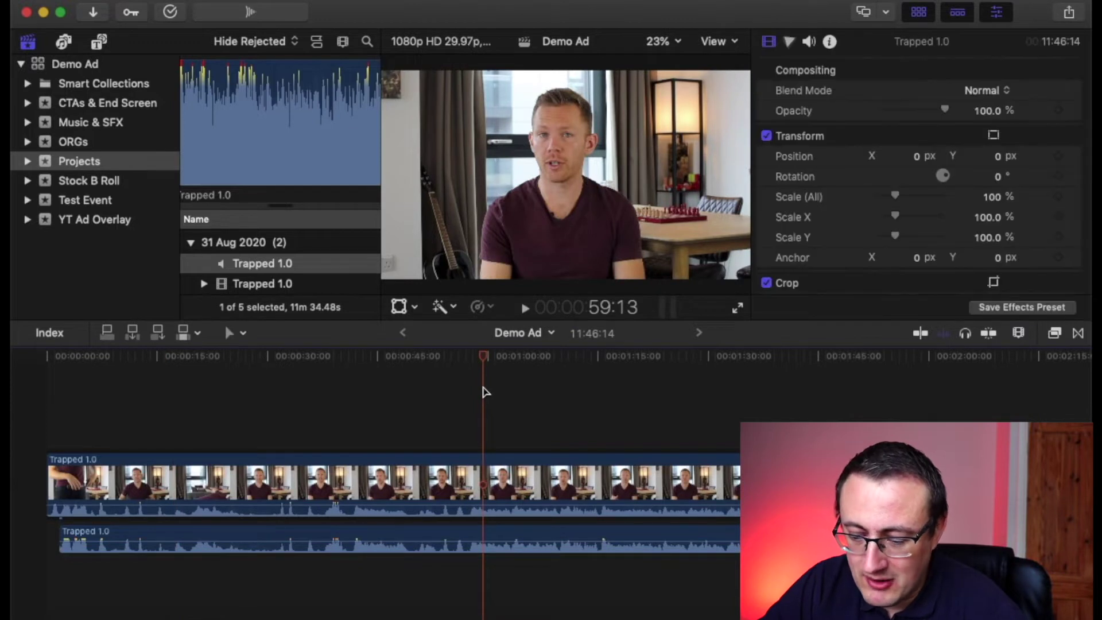
key(space)
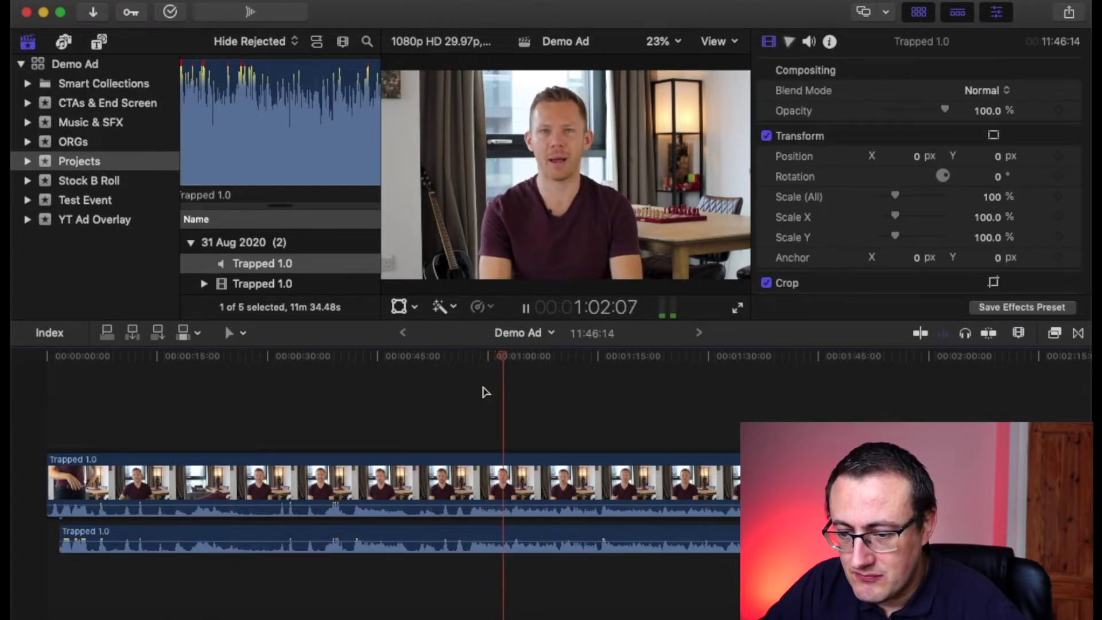
key(space)
Nudge the Trapped 1.0 audio clip frame by frame, forward and back, until its waveform lines up with the video's around 1:03
click(511, 534)
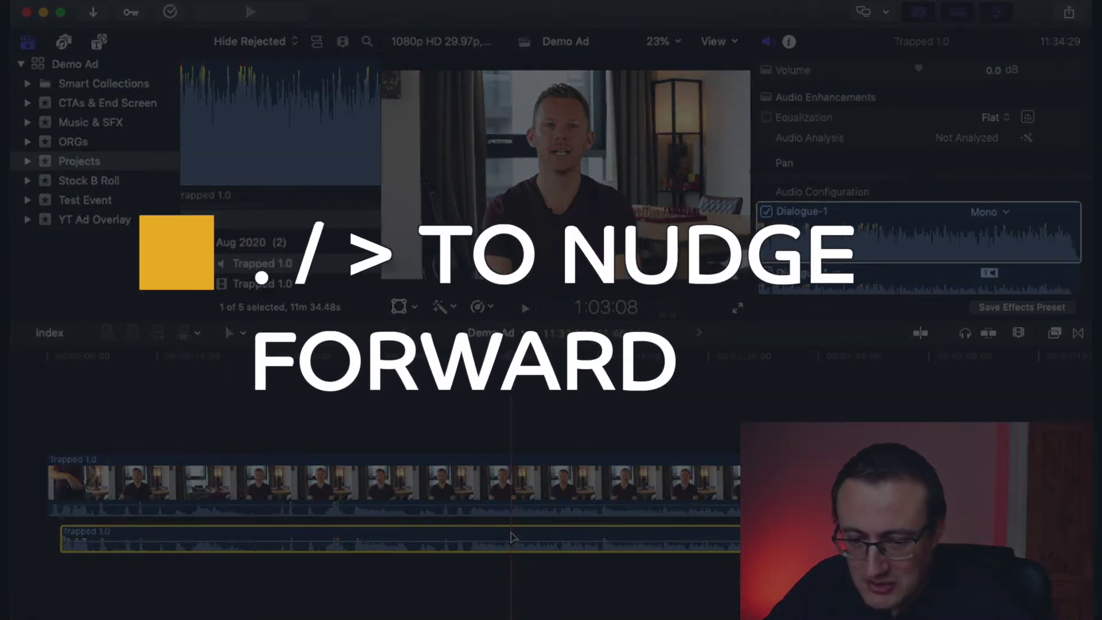
key(super+equal)
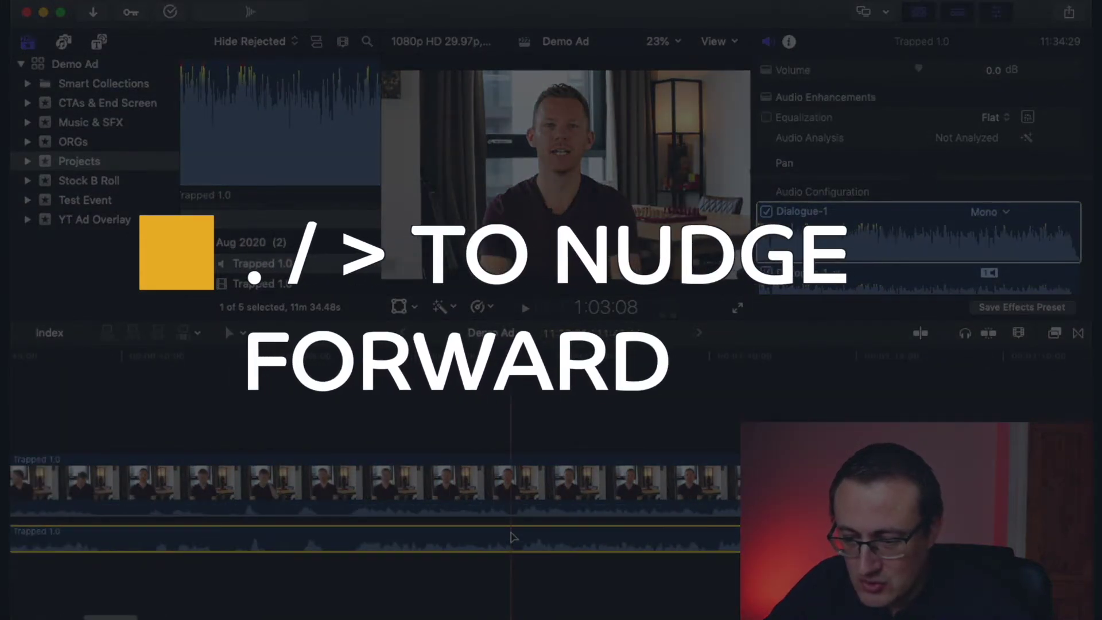
key(period)
key(period)
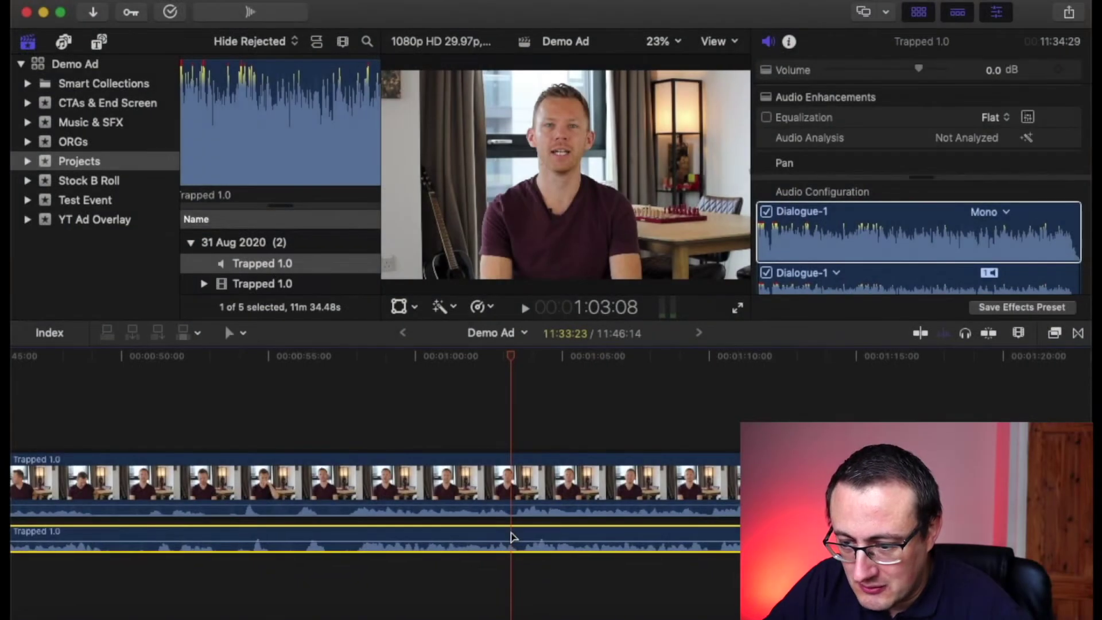
key(period)
key(period)
key(period)
key(period)
key(period)
key(period)
key(period)
key(period)
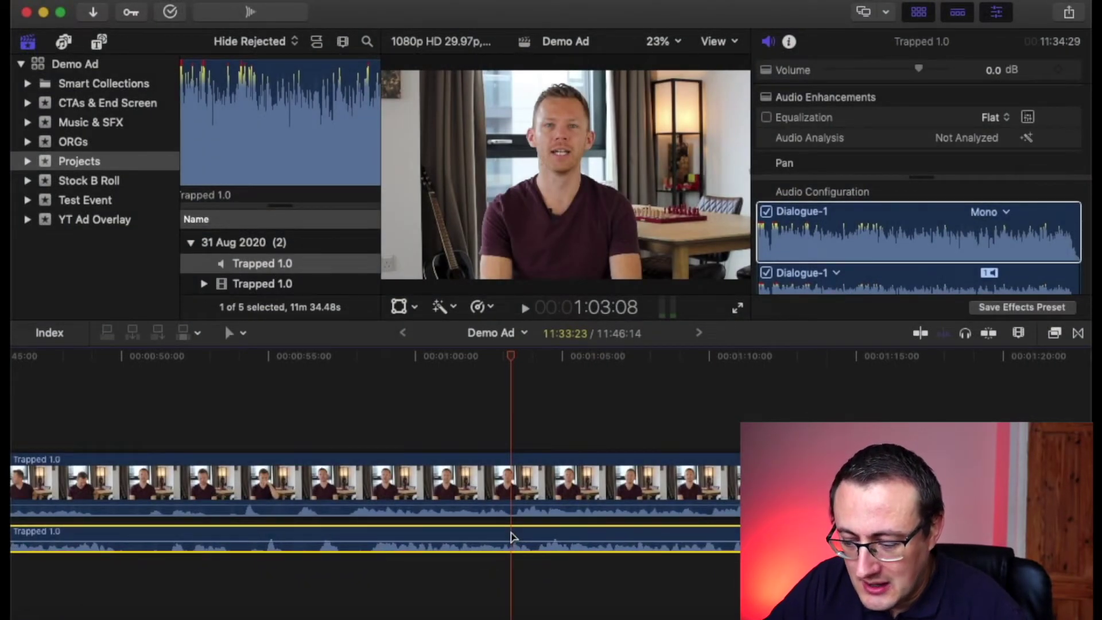
key(comma)
key(comma)
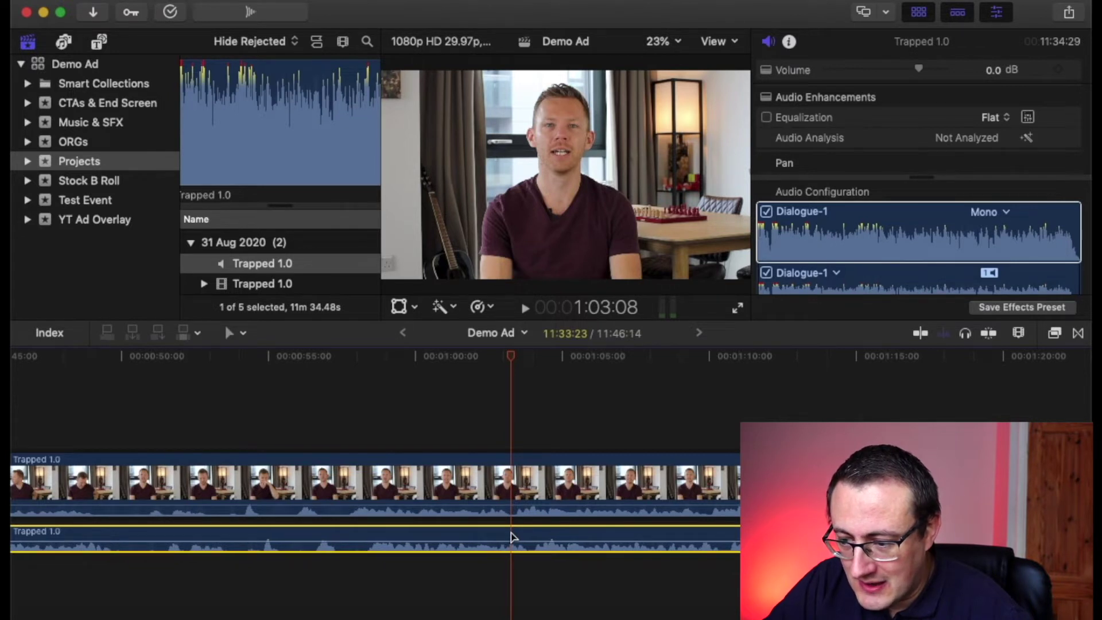
key(comma)
key(comma)
key(comma)
key(comma)
key(comma)
key(comma)
key(comma)
key(comma)
key(comma)
key(comma)
key(comma)
key(comma)
key(comma)
key(comma)
key(comma)
key(comma)
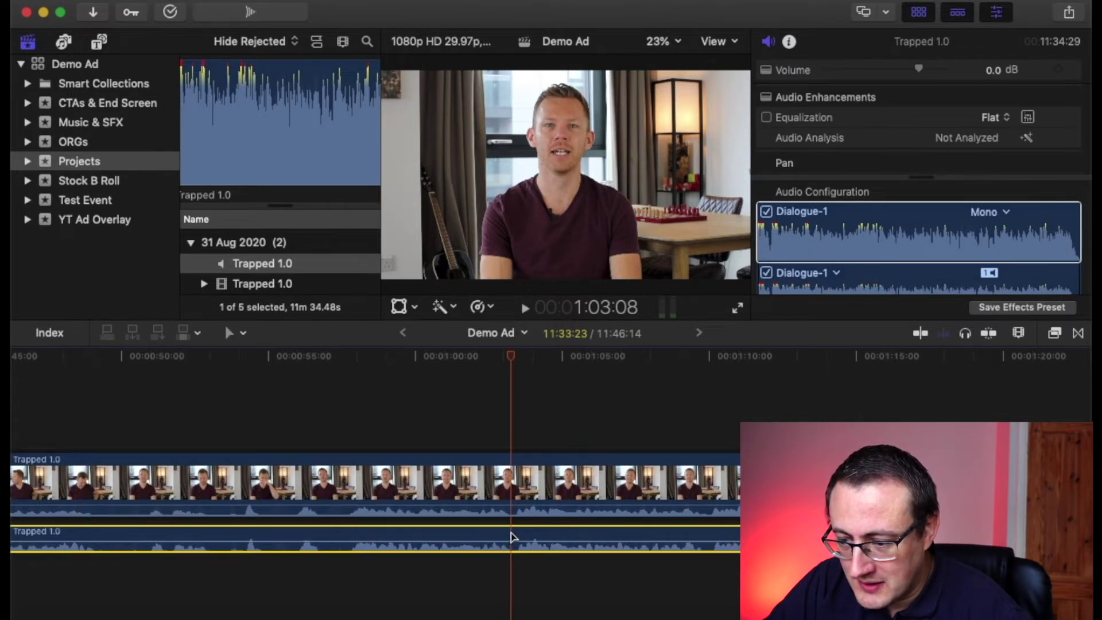
key(comma)
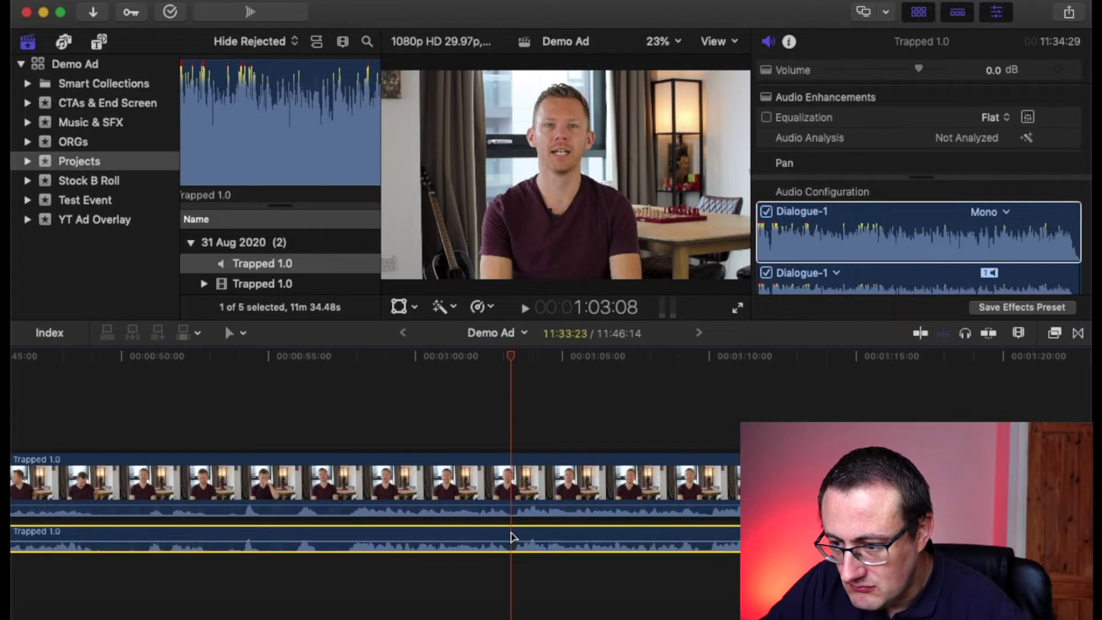
Compare the two Trapped 1.0 waveforms close up around 1:10:00 and play from there to about 1:14 to check the sync
click(713, 425)
click(710, 423)
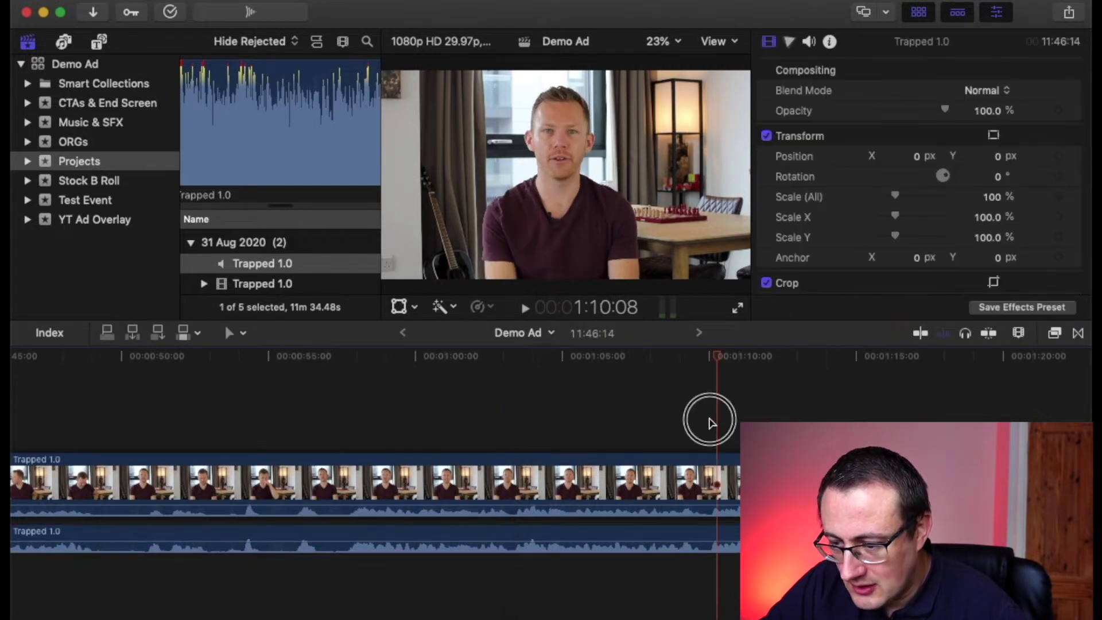
key(super+equal)
key(super+equal)
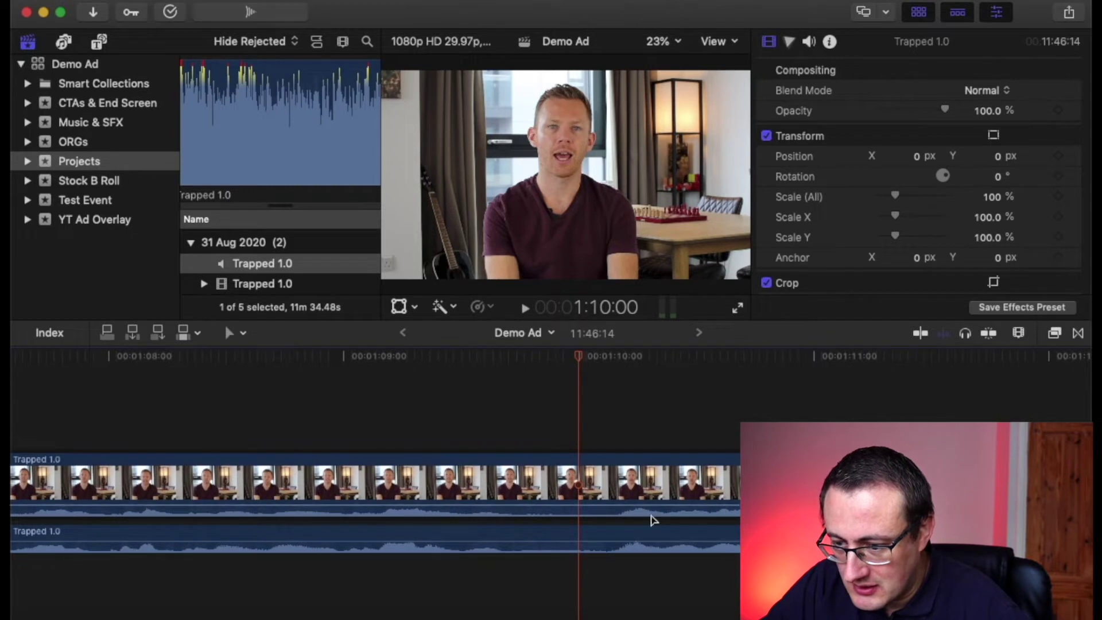
click(634, 534)
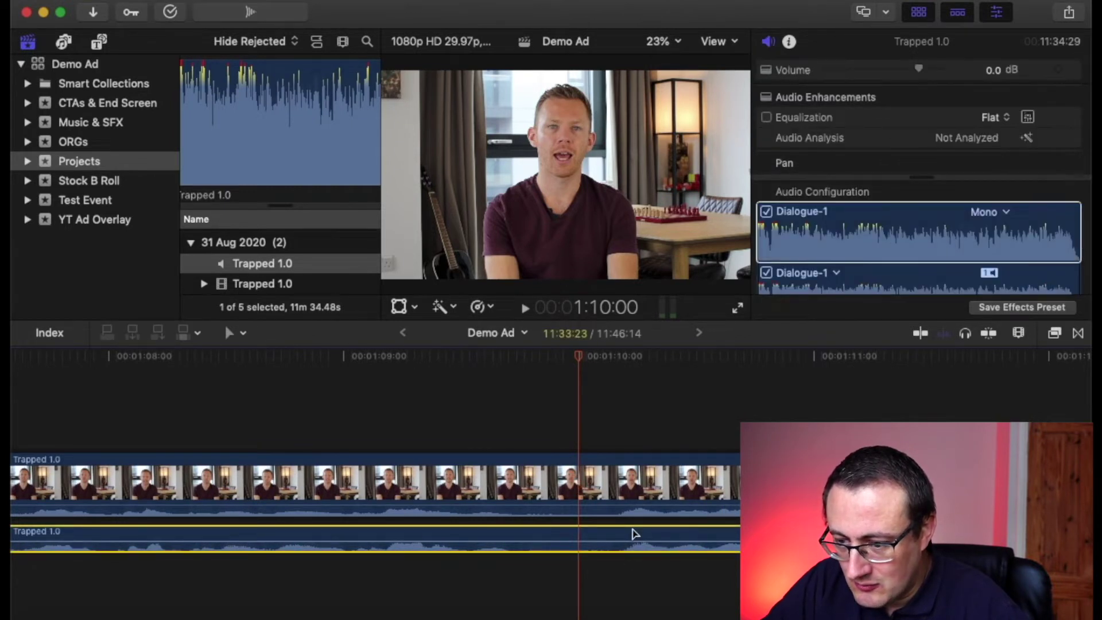
key(space)
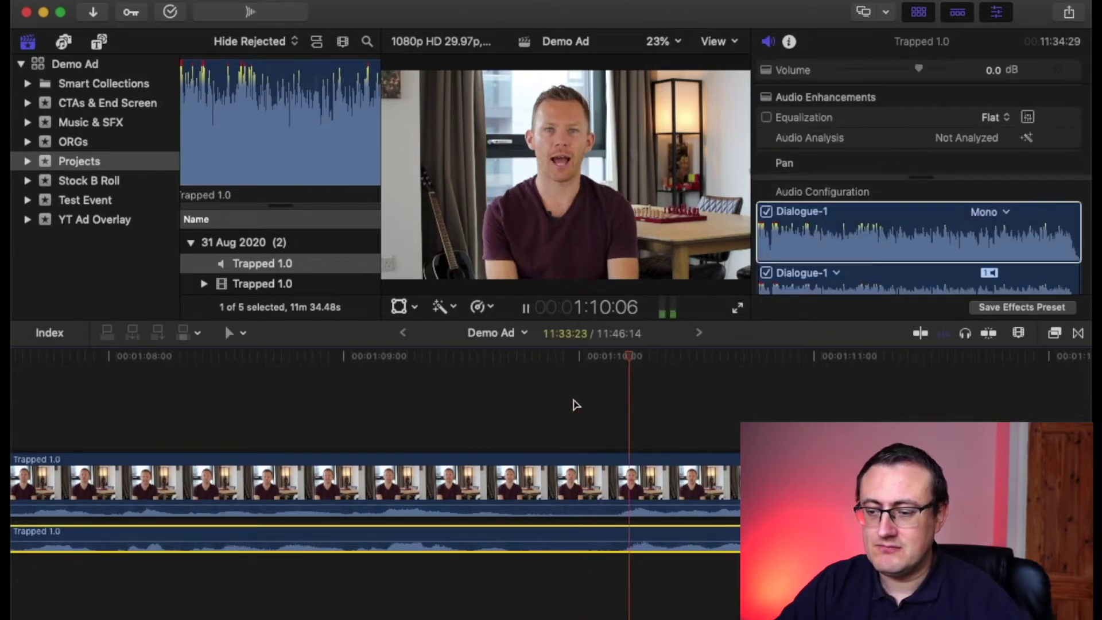
key(super+minus)
key(super+minus)
key(super+minus)
key(super+minus)
key(super+minus)
key(super+minus)
key(super+minus)
key(super+minus)
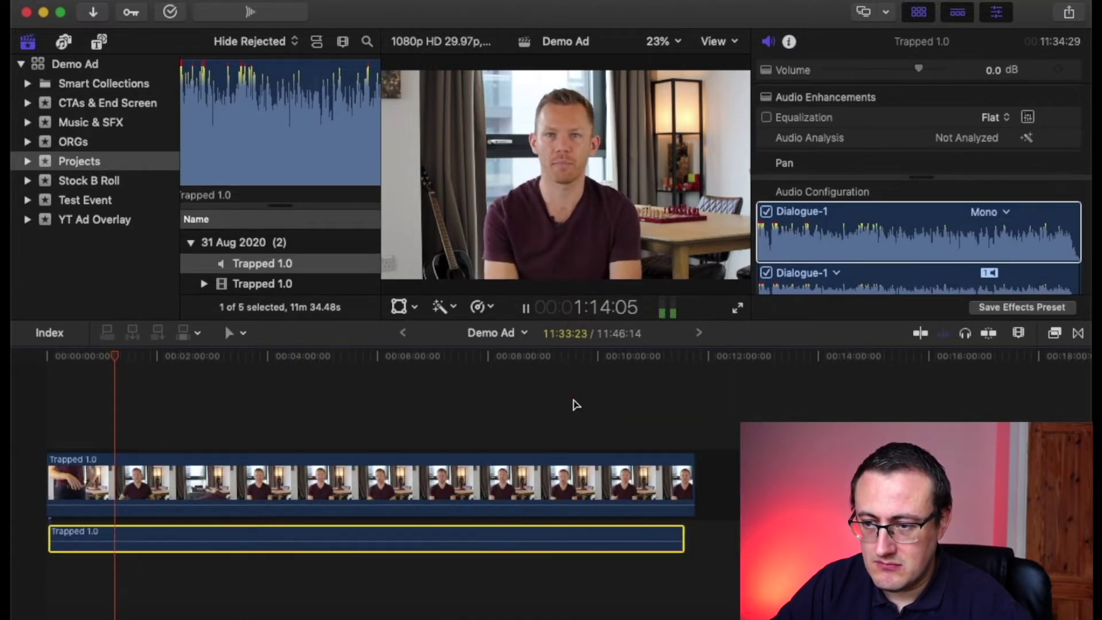
key(space)
Play the Demo Ad timeline from about 7:56, 7:27 and 1:18 to check the sync at different places
click(485, 417)
key(space)
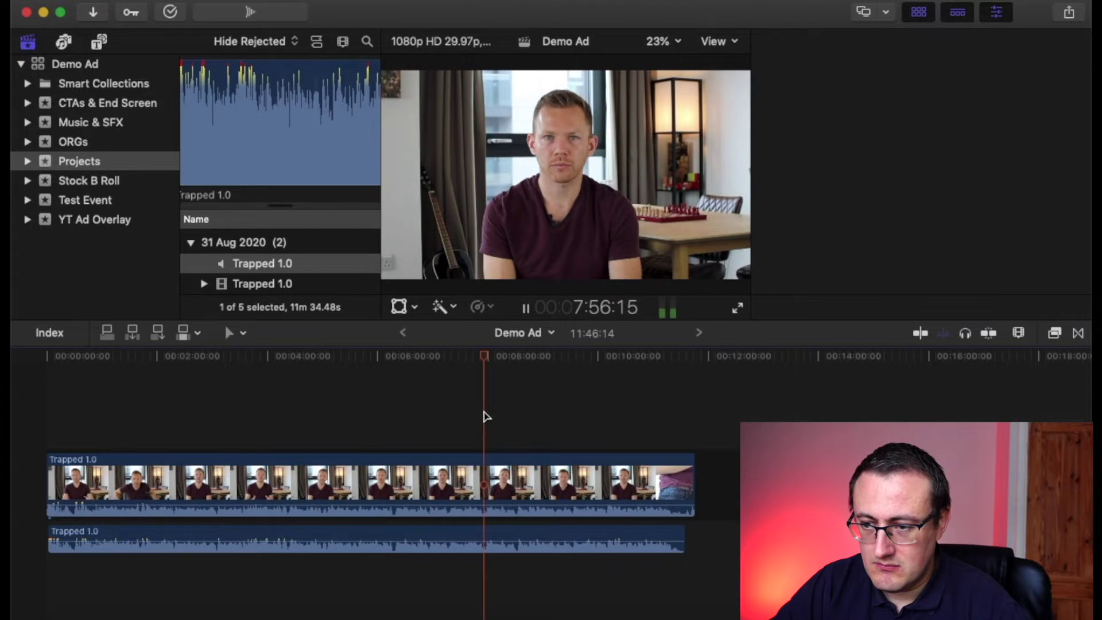
click(459, 418)
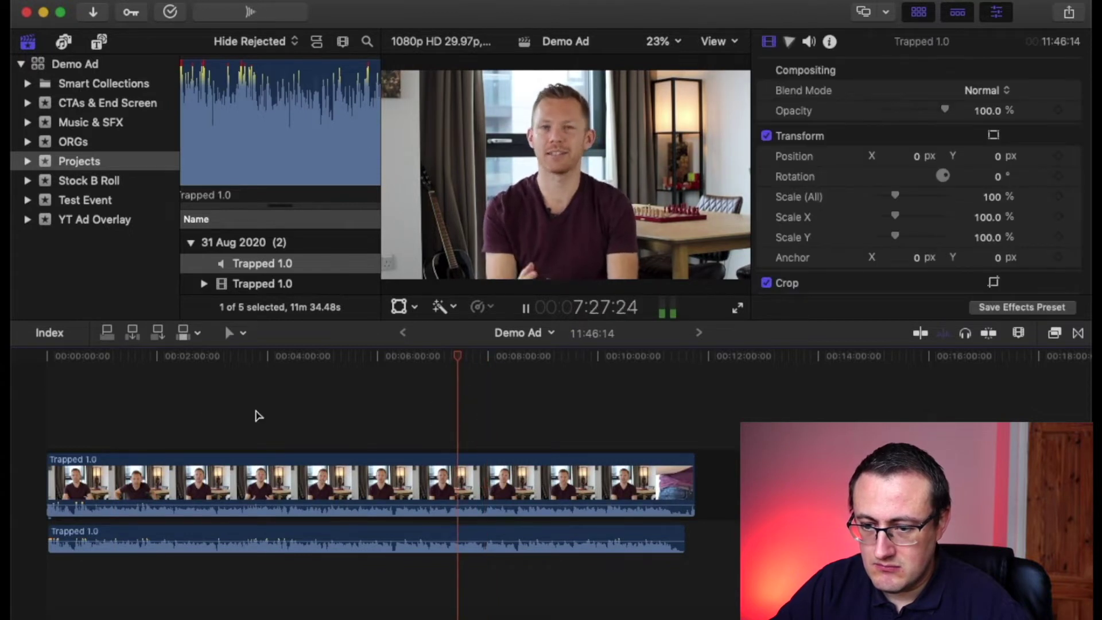
click(119, 424)
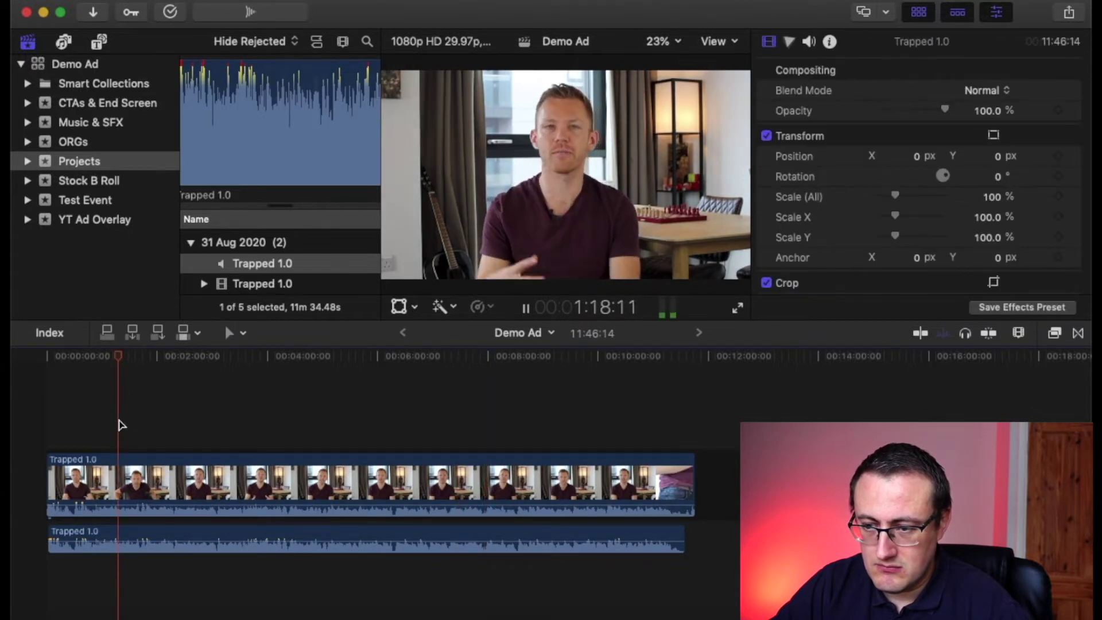
click(160, 537)
key(space)
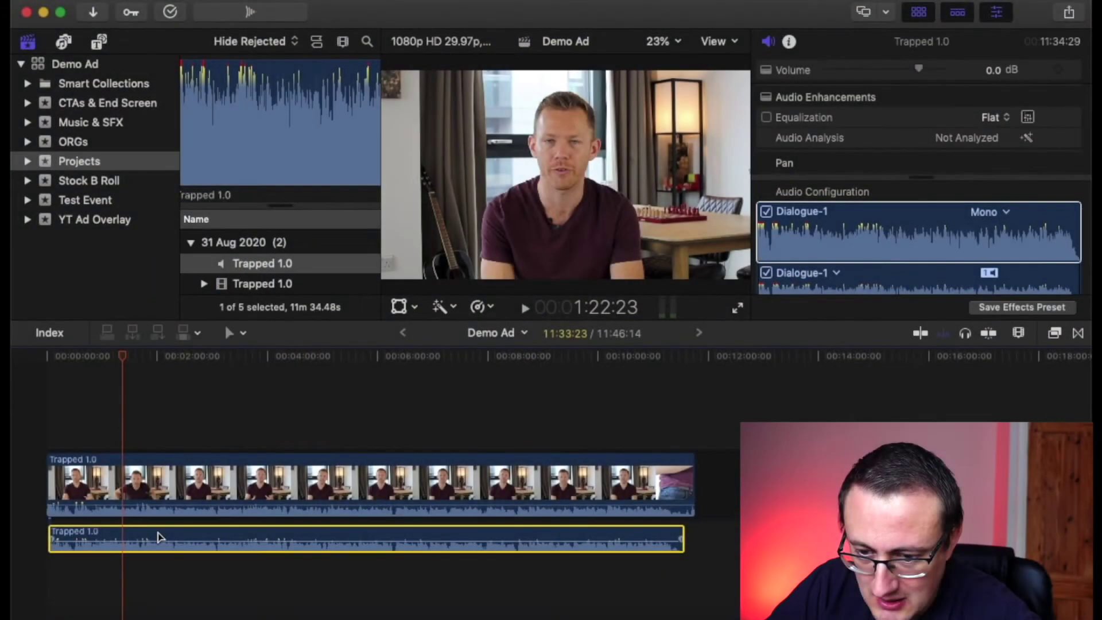
Play the magnified timeline onward from 1:22:23, pausing at 1:25:15 to compare the audio and video waveforms
key(super+equal)
key(super+equal)
key(super+equal)
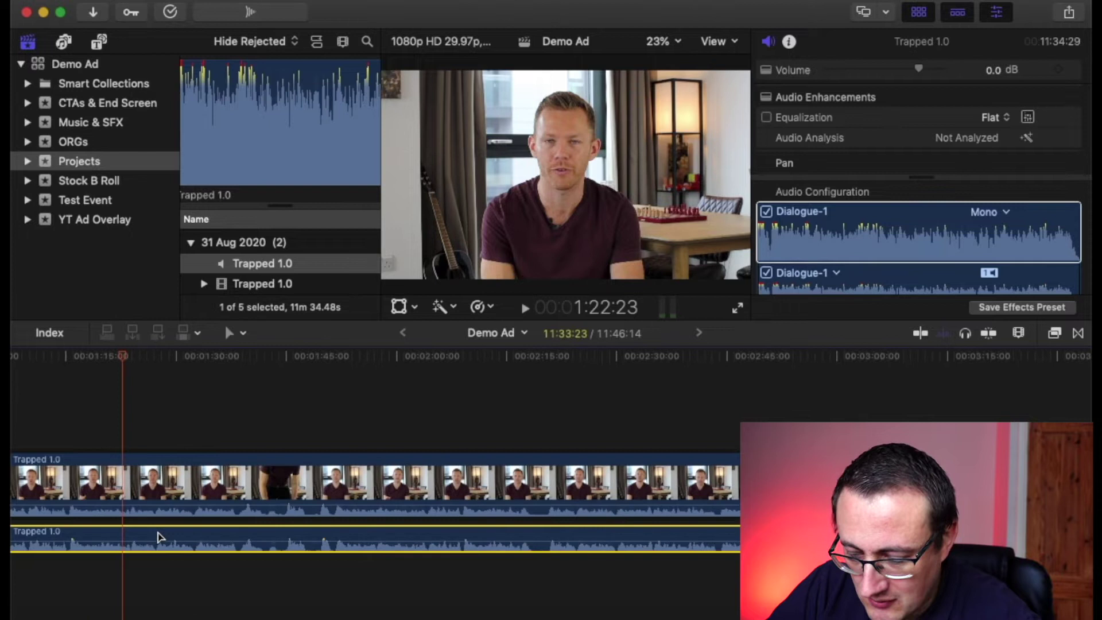
key(space)
key(super+equal)
key(super+equal)
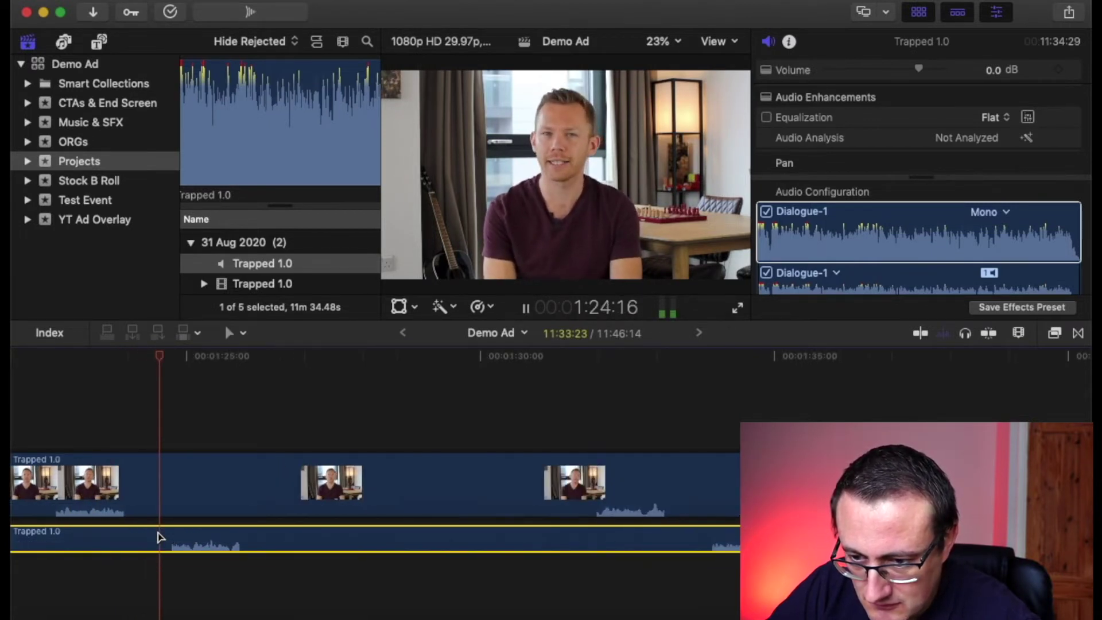
key(space)
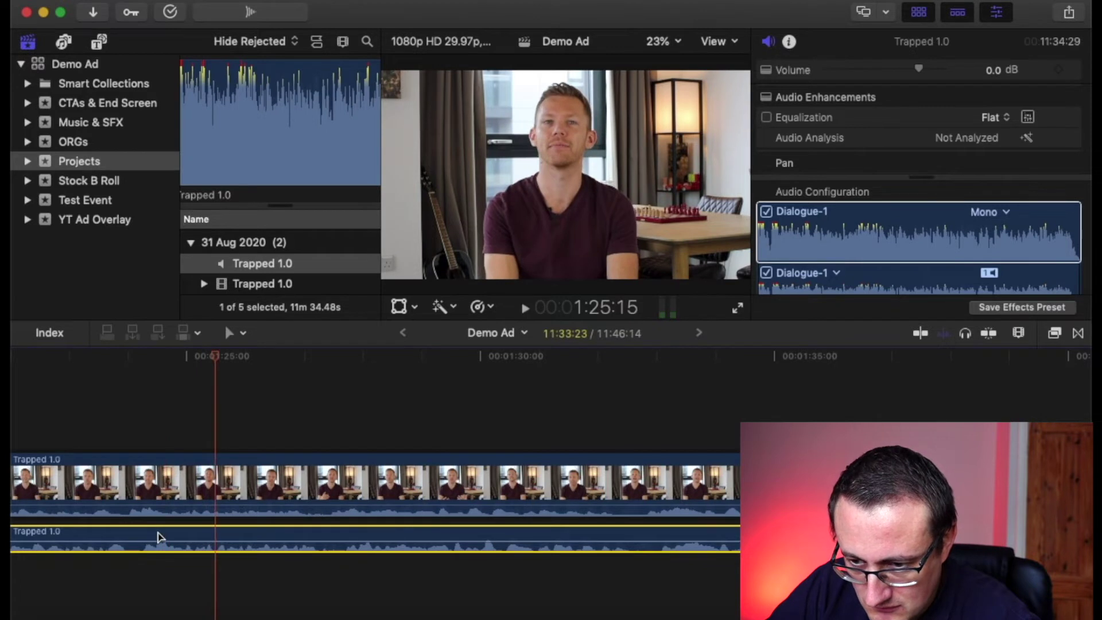
key(space)
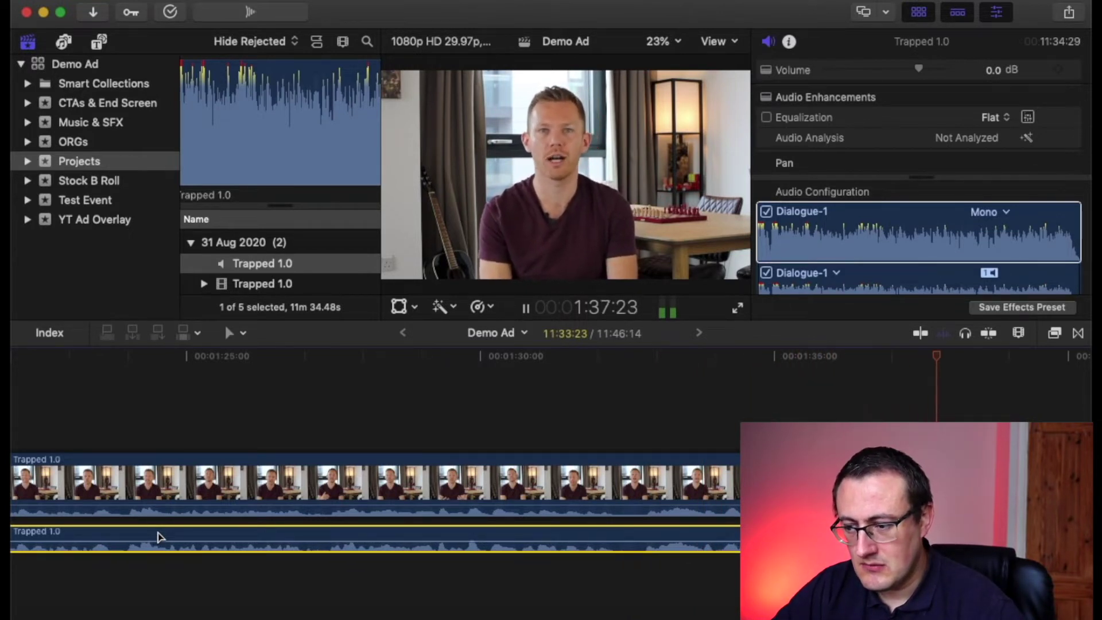
key(space)
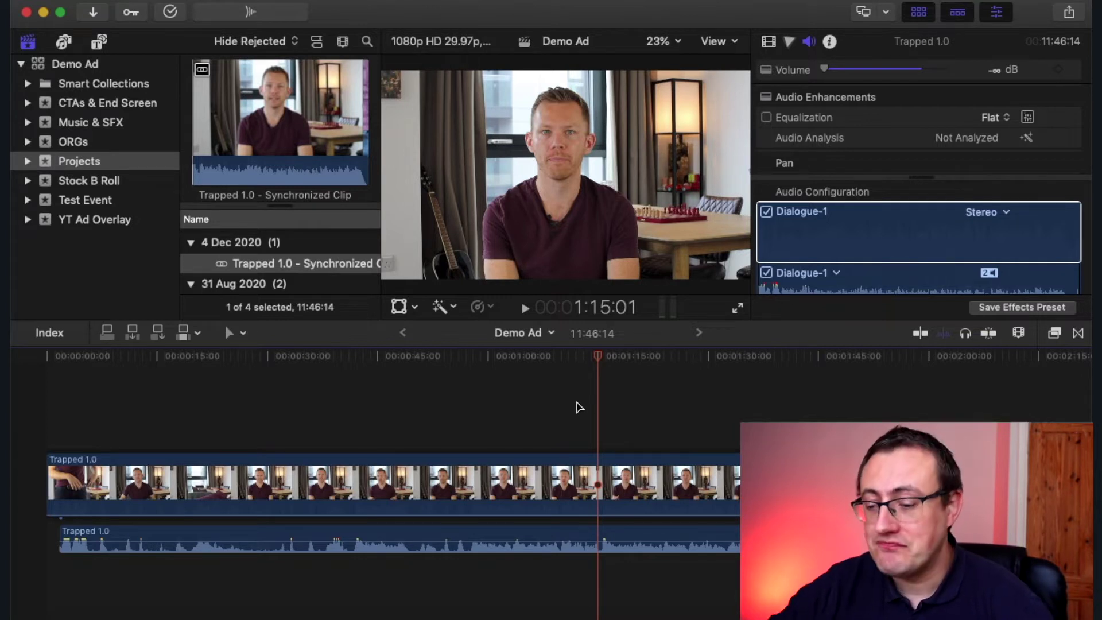
Slightly lower the shadows exposure of the Trapped 1.0 video clip with a Color Board correction
click(532, 466)
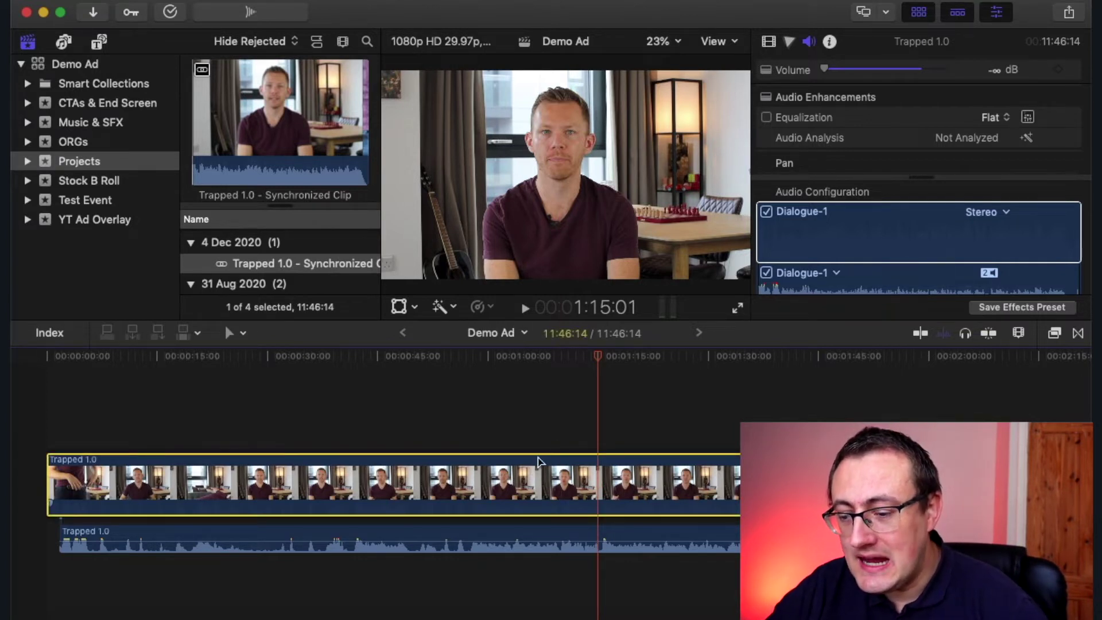
click(808, 147)
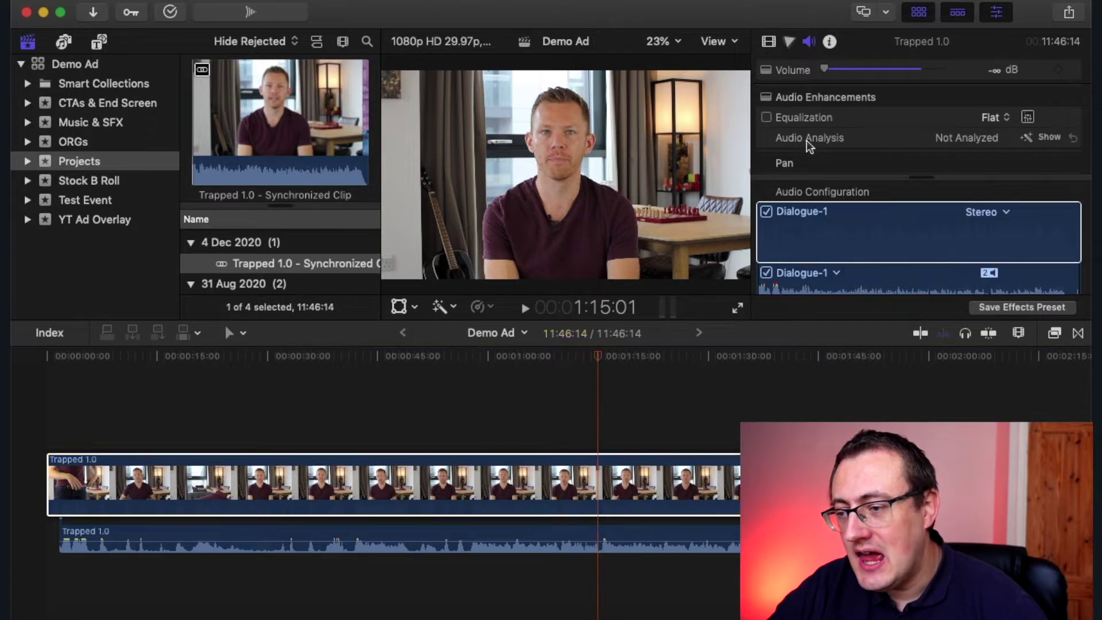
click(790, 44)
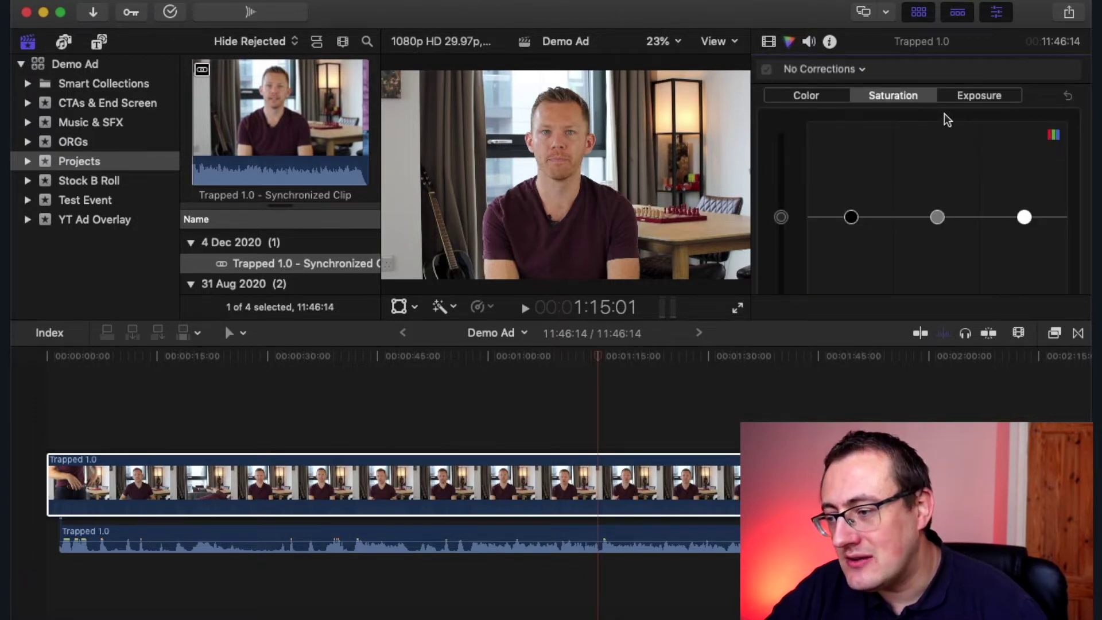
click(991, 96)
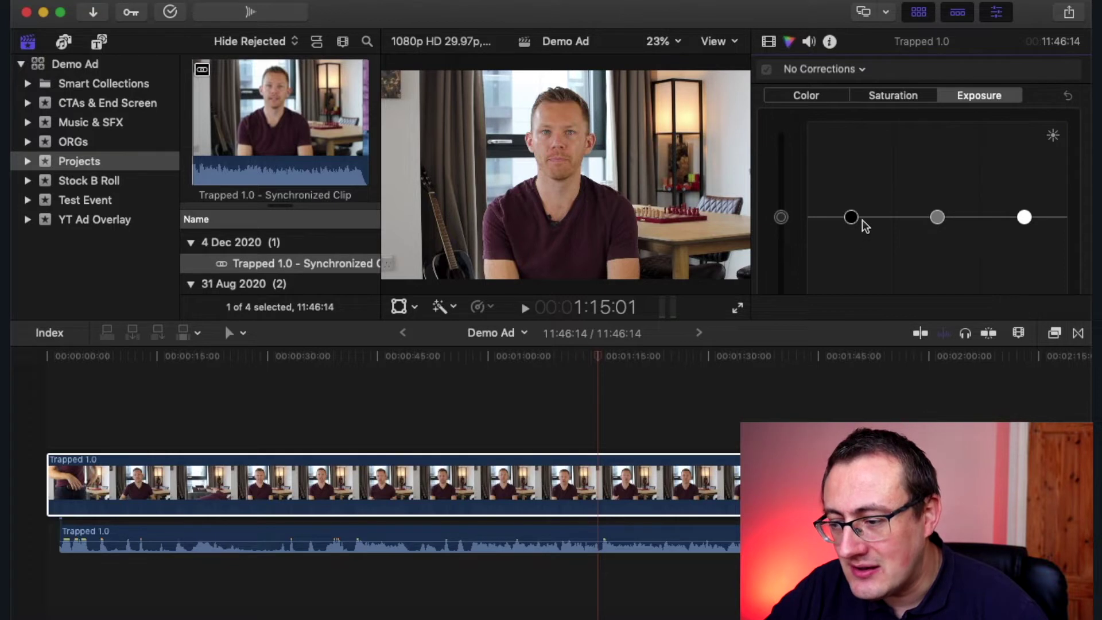
drag(854, 221, 854, 225)
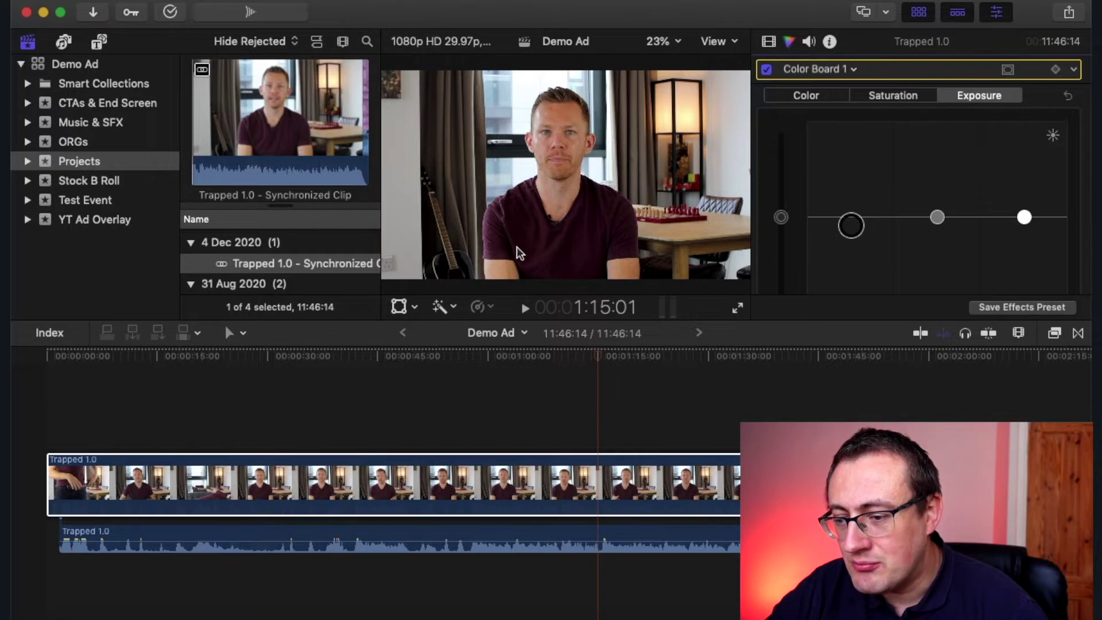
Moderately raise the overall saturation of the Trapped 1.0 video clip in Color Board 1, after trying the maximum
click(905, 98)
drag(781, 218, 778, 96)
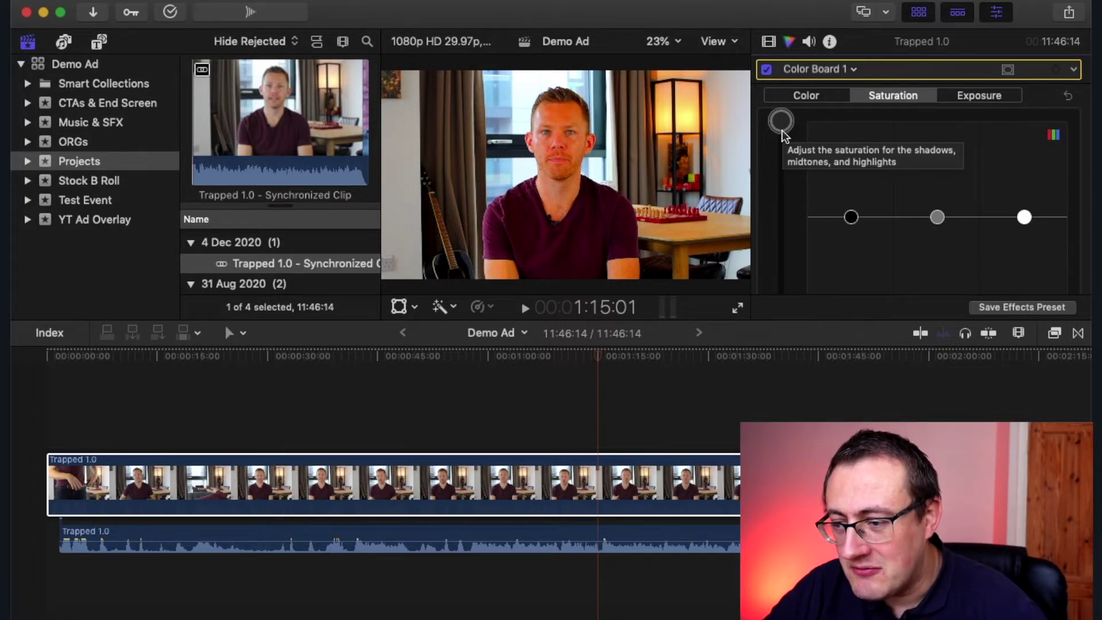
mouse_move(785, 120)
mouse_down()
mouse_move(787, 170)
mouse_move(786, 98)
mouse_up()
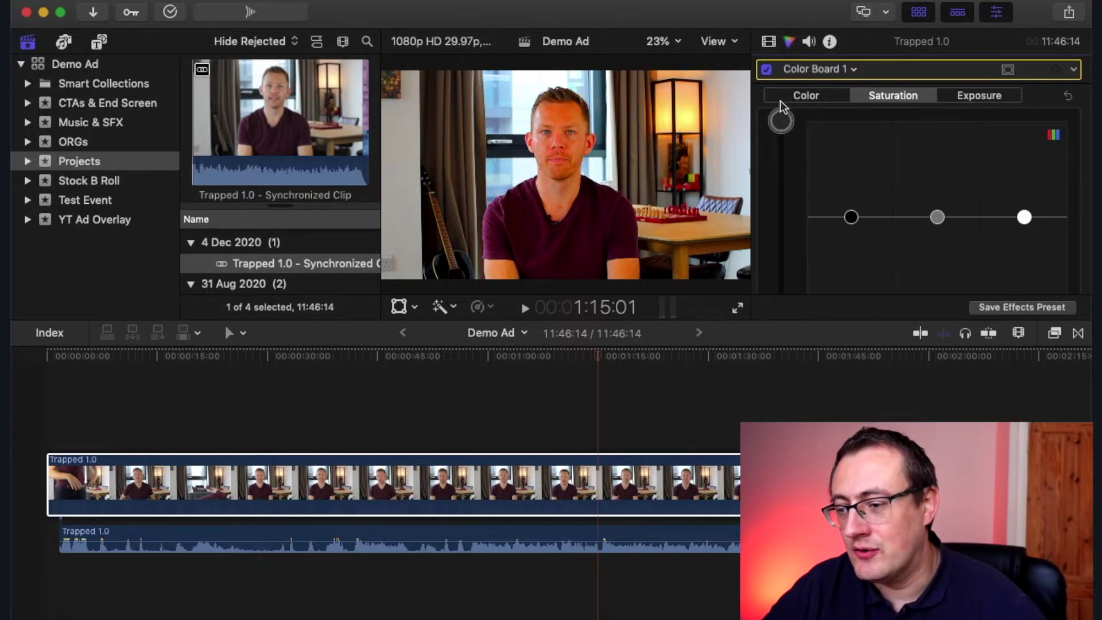
drag(781, 120, 781, 172)
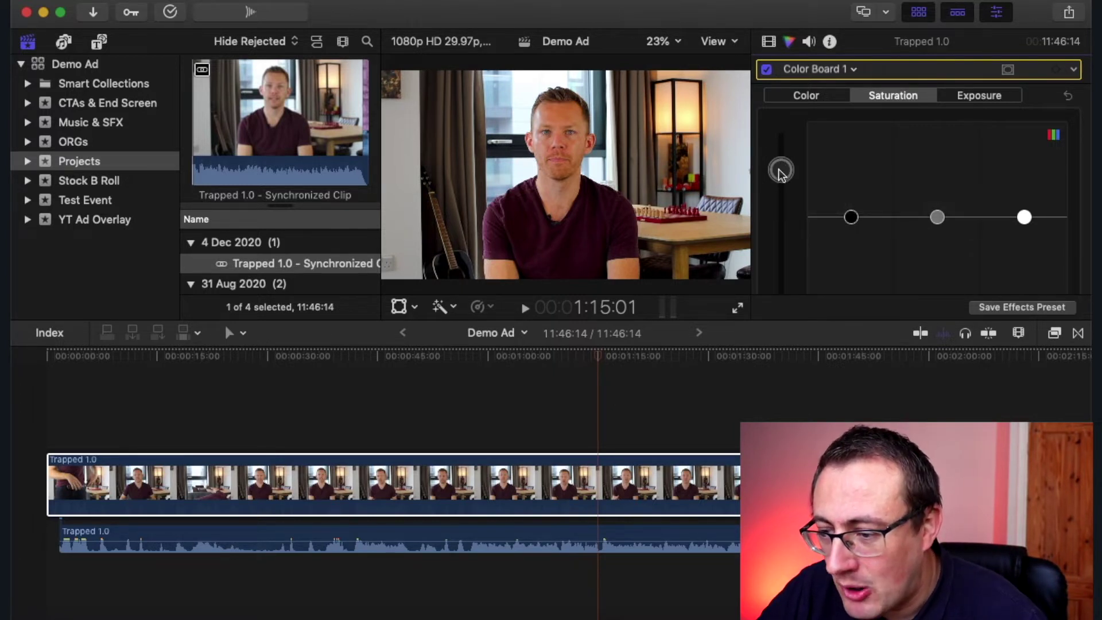
Raise the highlights exposure of the Trapped 1.0 video clip to 26% in Color Board 1
click(979, 93)
drag(1026, 218, 1027, 194)
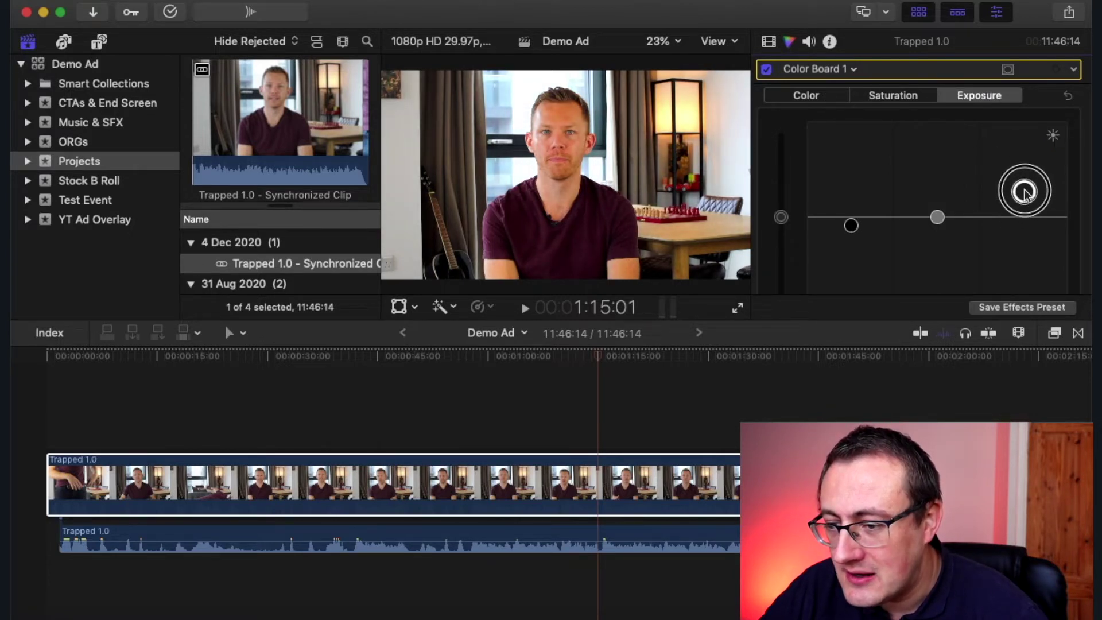
drag(1026, 193, 1026, 192)
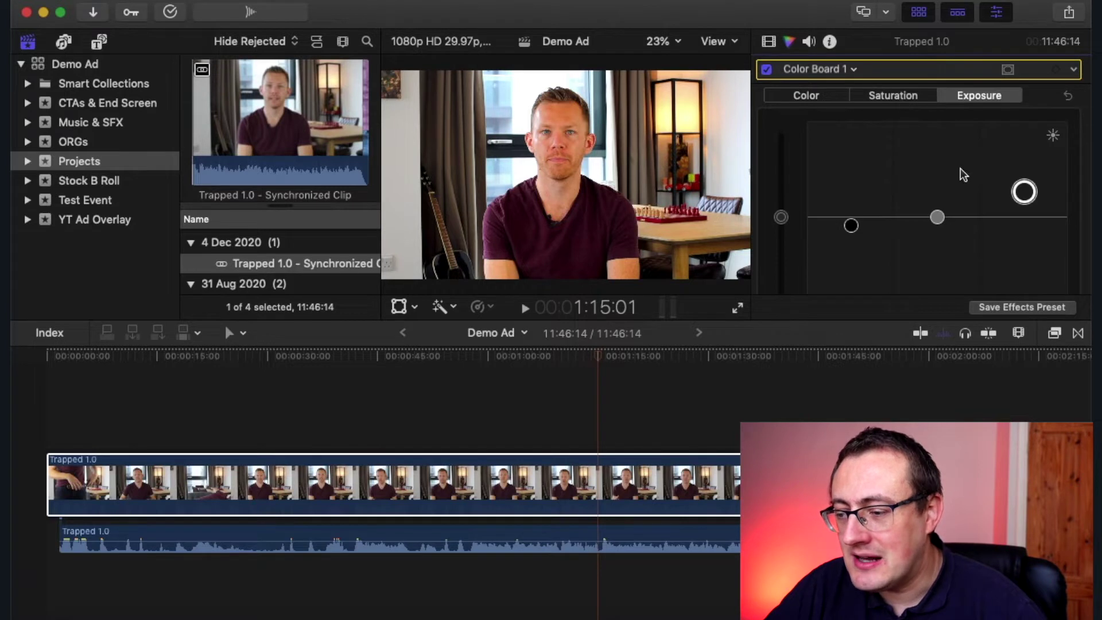
scroll(956, 227, down, 5)
scroll(956, 228, up, 5)
scroll(957, 228, down, 5)
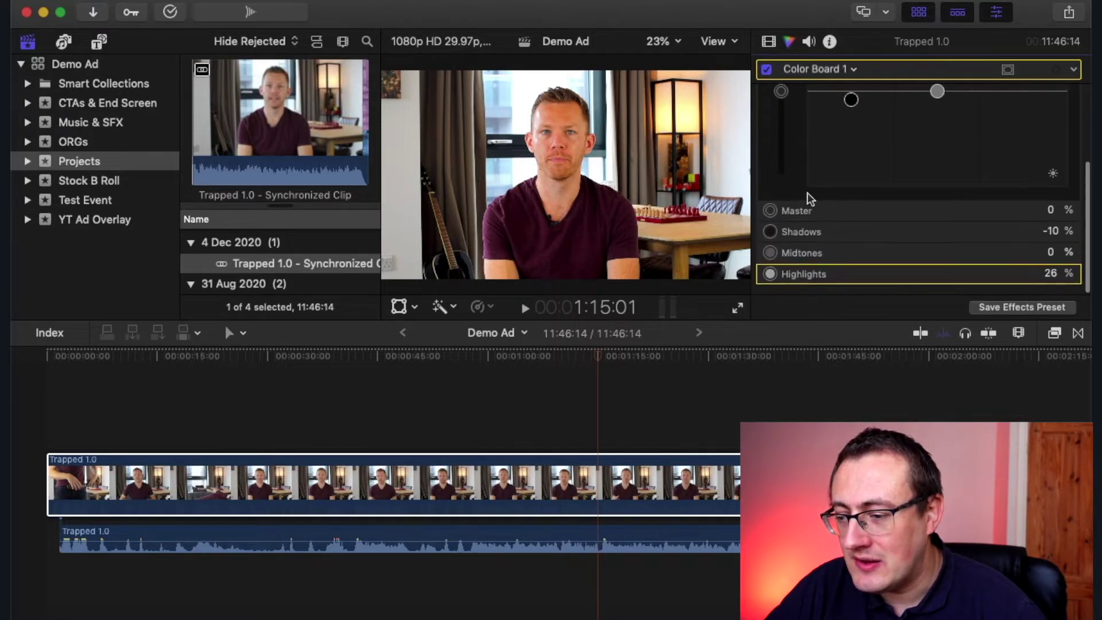
scroll(900, 225, up, 5)
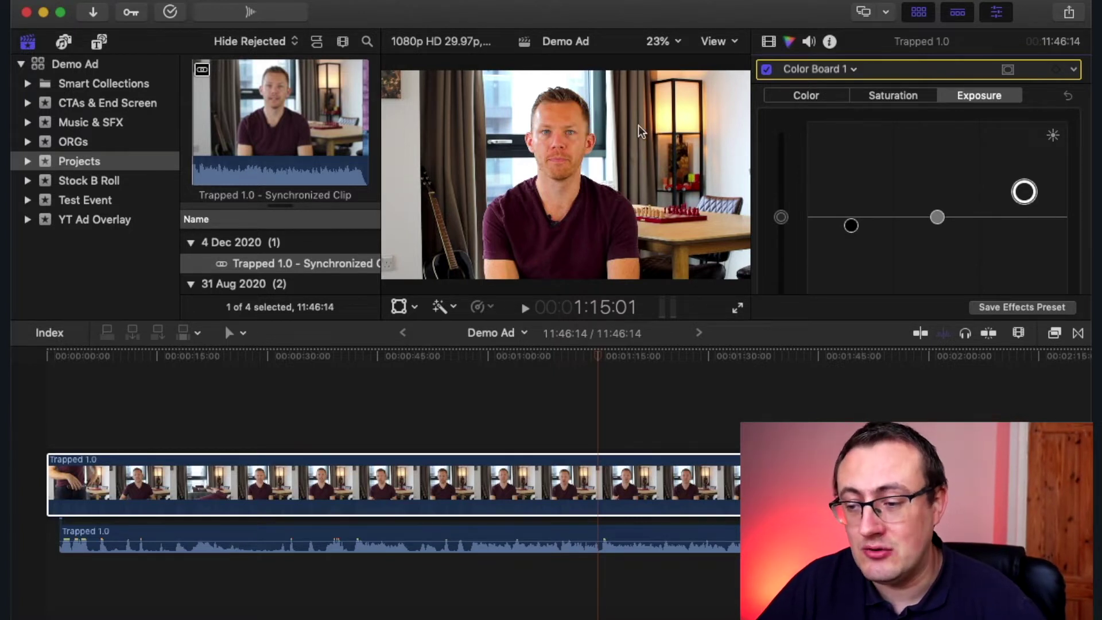
Turn the Color Board 1 correction off and on repeatedly to compare the footage before and after, leaving it enabled
click(767, 70)
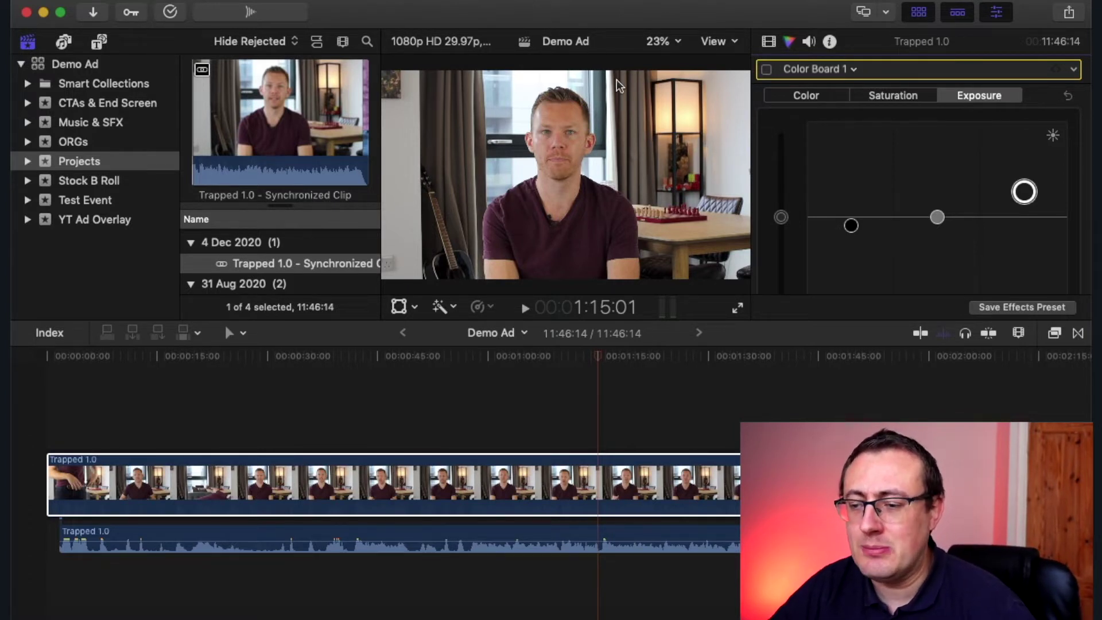
click(767, 69)
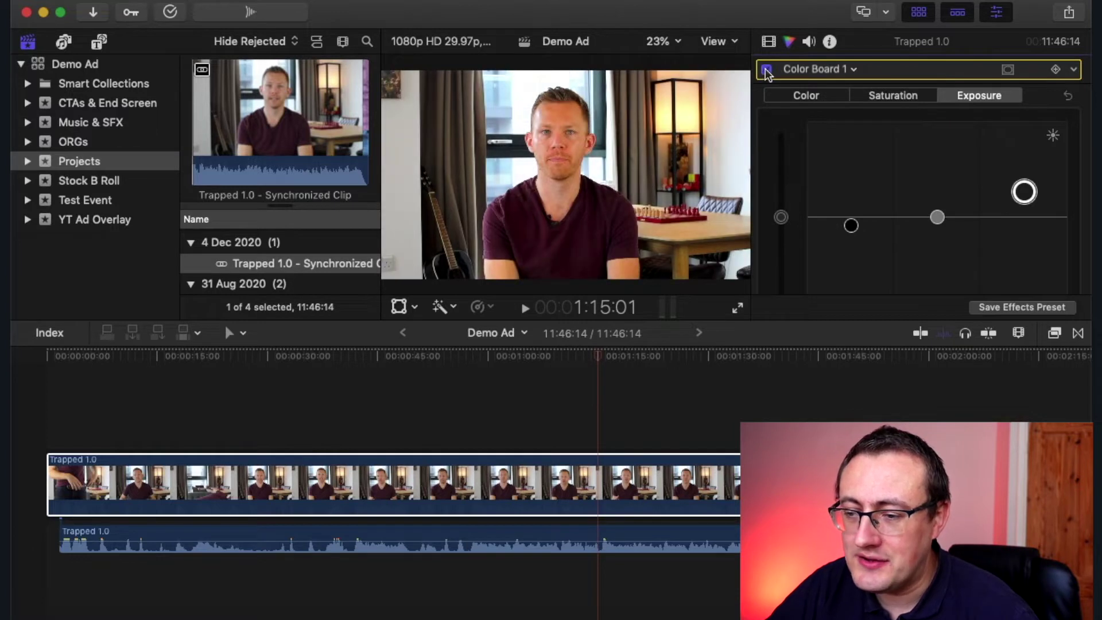
click(766, 70)
click(766, 69)
click(767, 70)
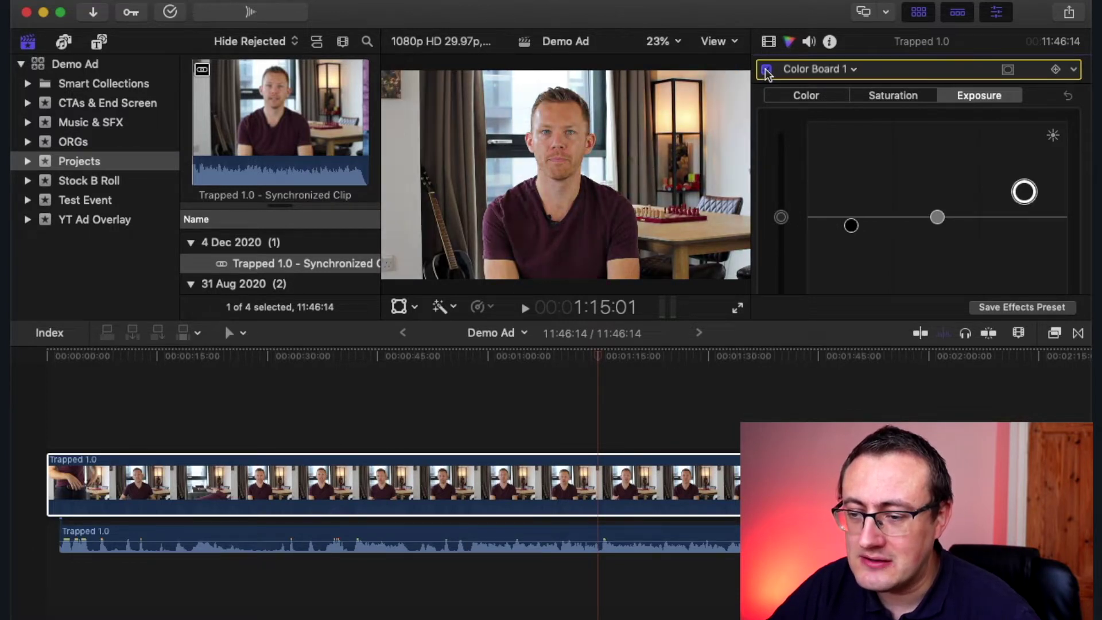
click(767, 70)
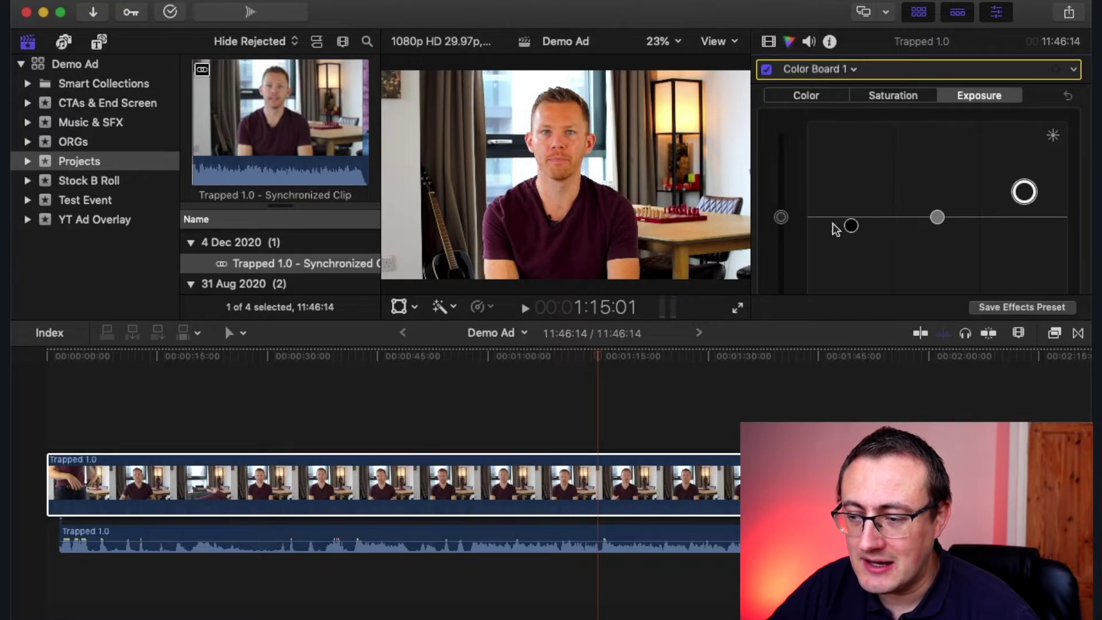
click(767, 69)
click(767, 70)
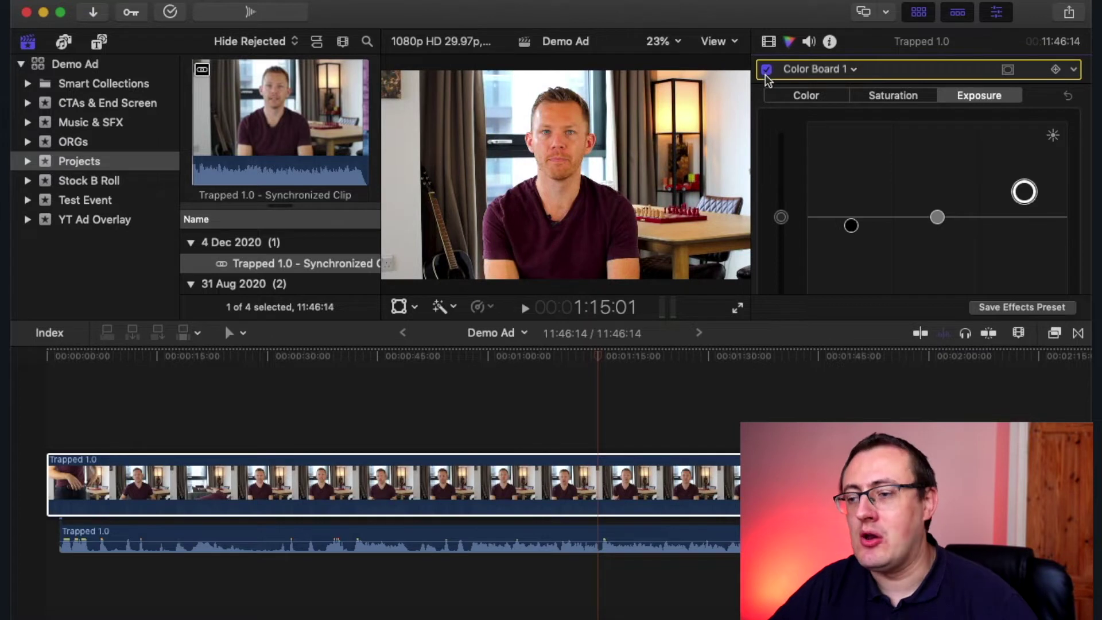
Search all video effects for "lut" and apply the Custom LUT effect to the Trapped 1.0 video clip
click(769, 42)
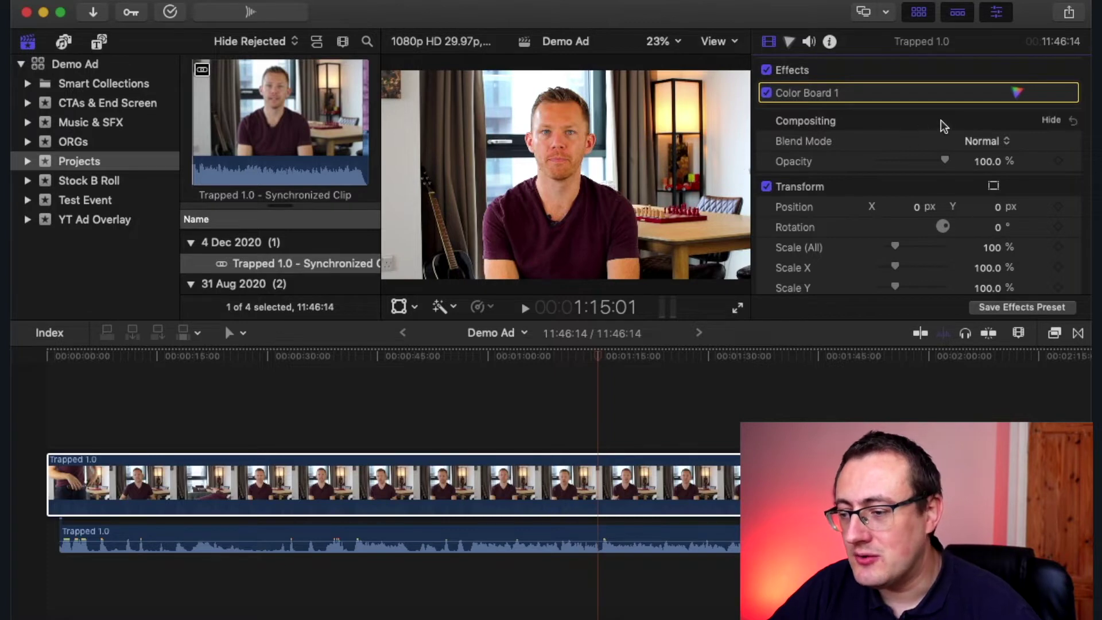
click(1055, 333)
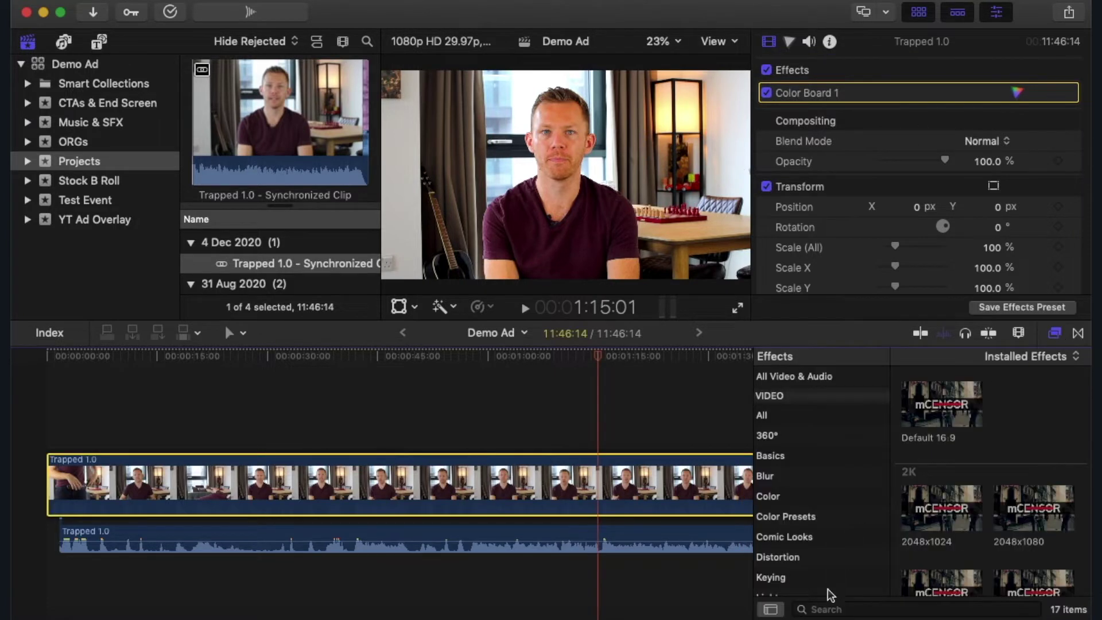
click(828, 608)
text(lut)
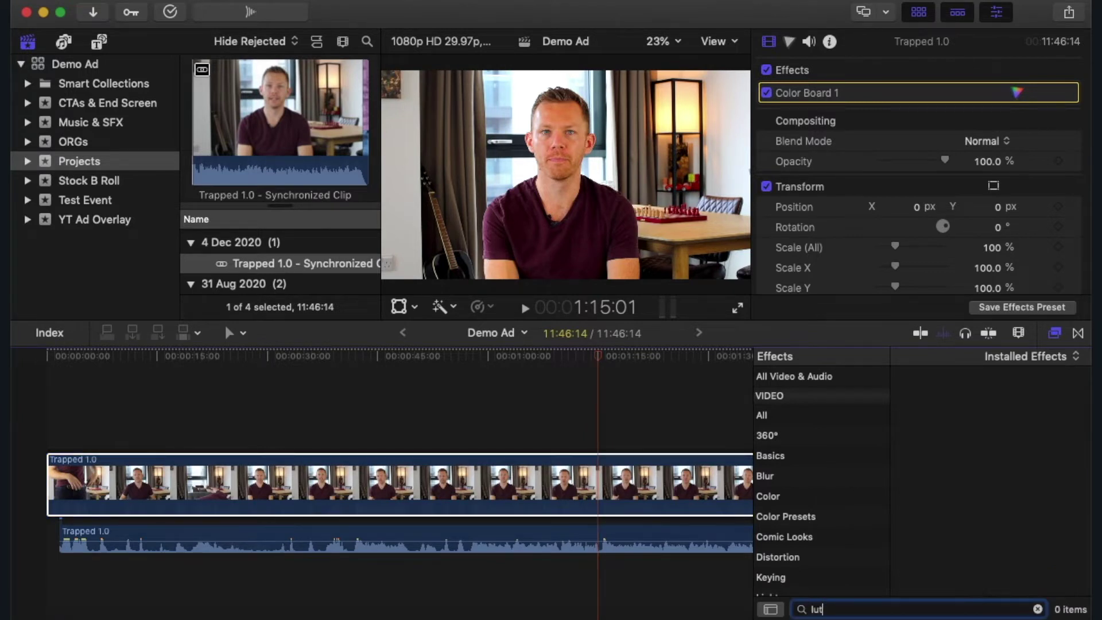
click(782, 415)
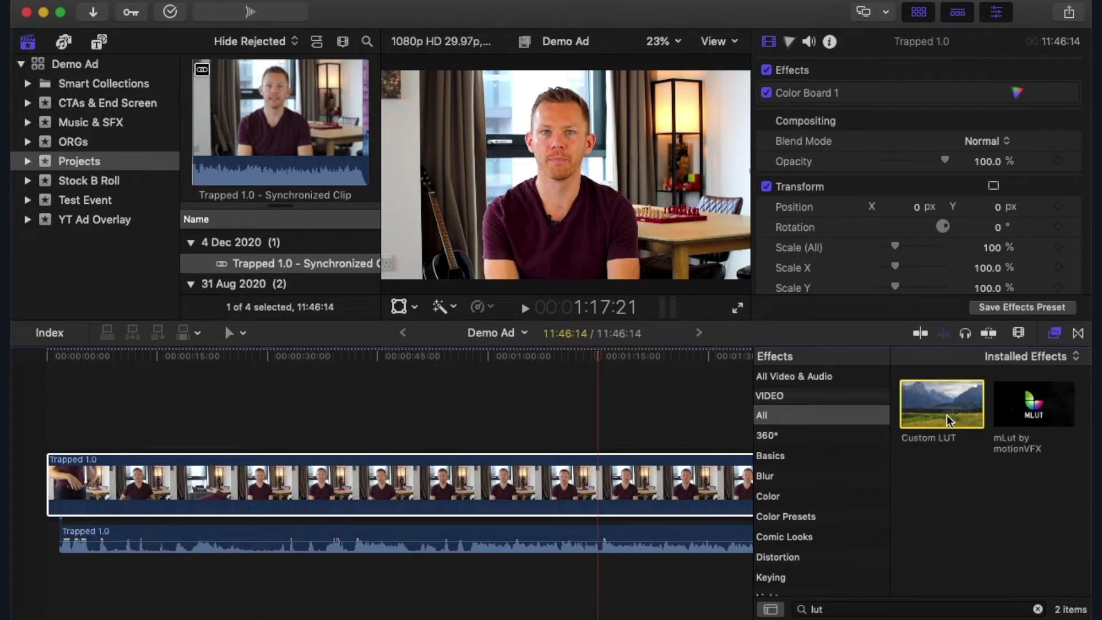
drag(948, 416, 619, 485)
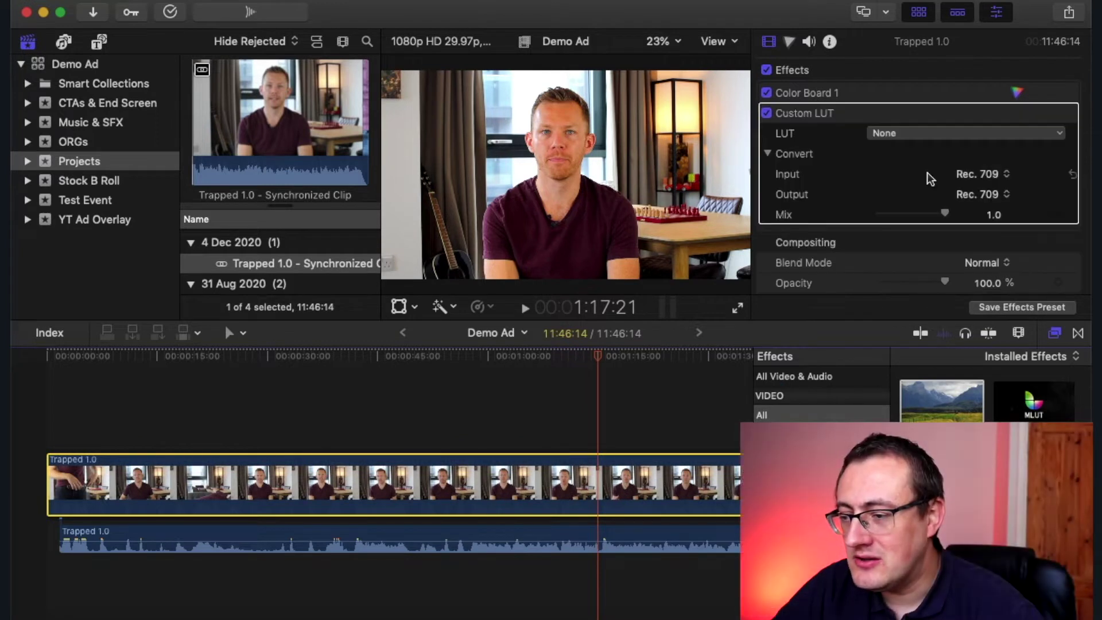
Try the Cine Pack 1 LUTs Arctic Circle_4, Kodak Killer_4 and That Teal _ Orange Though_5 on the video clip
click(937, 136)
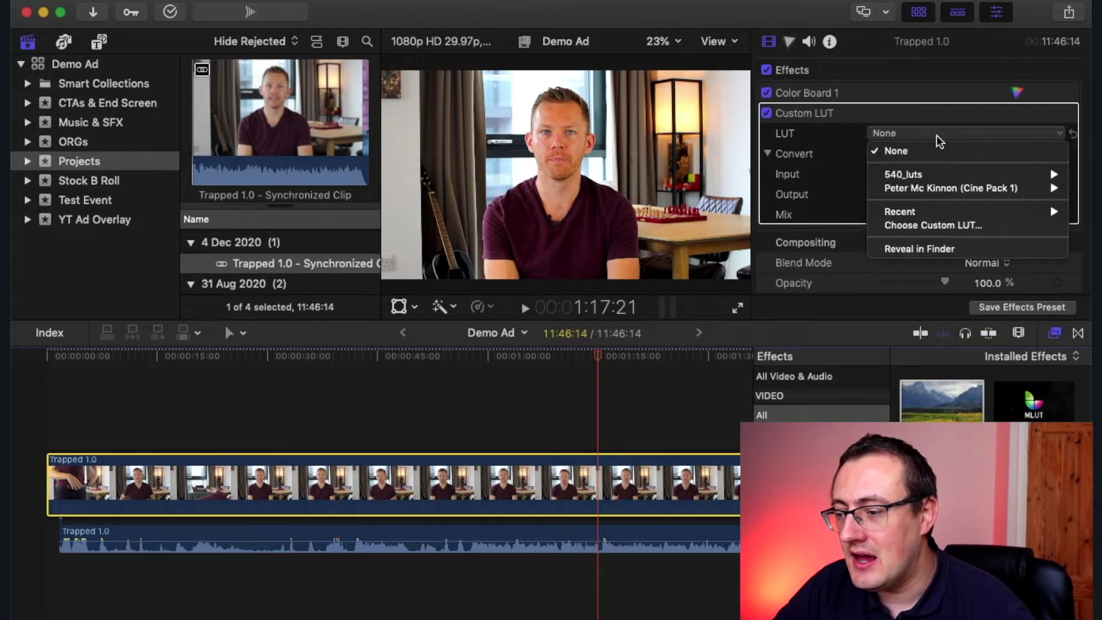
mouse_move(935, 188)
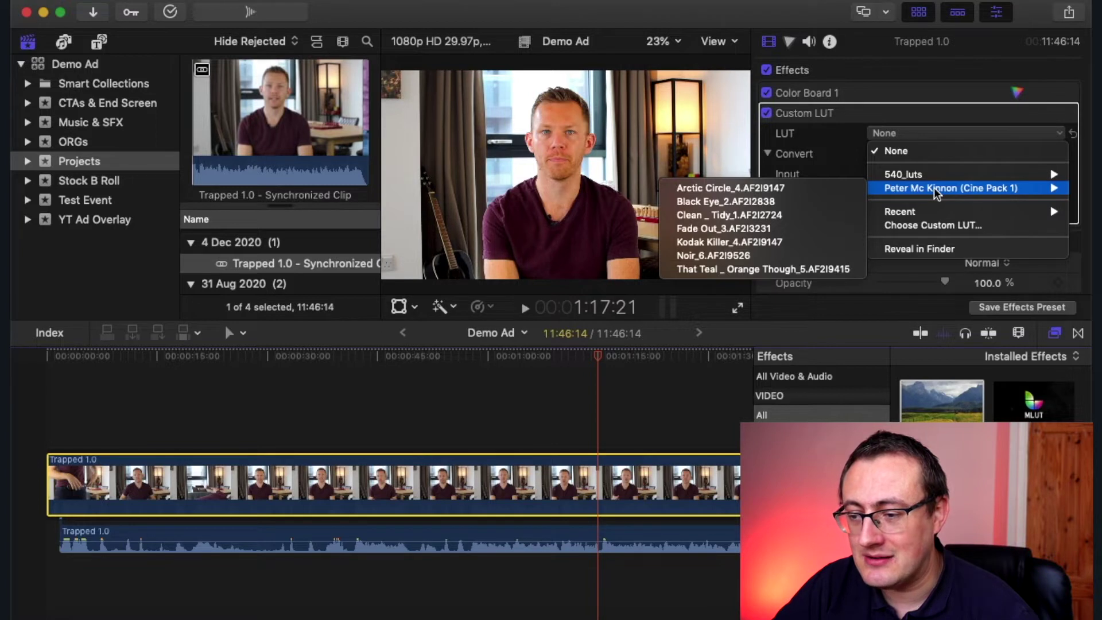
click(719, 190)
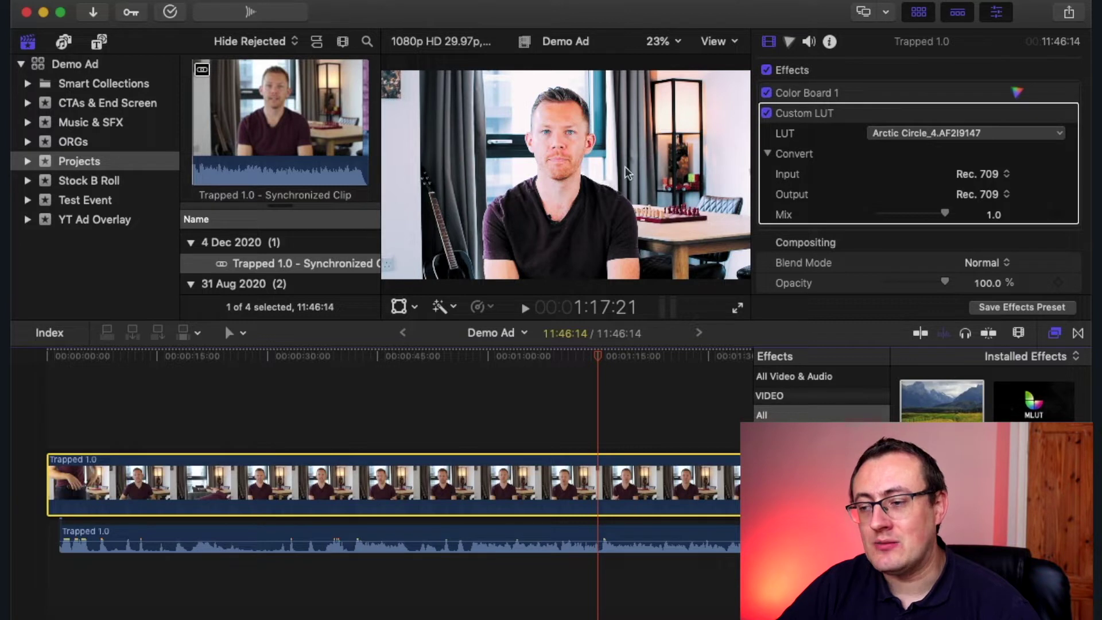
click(889, 130)
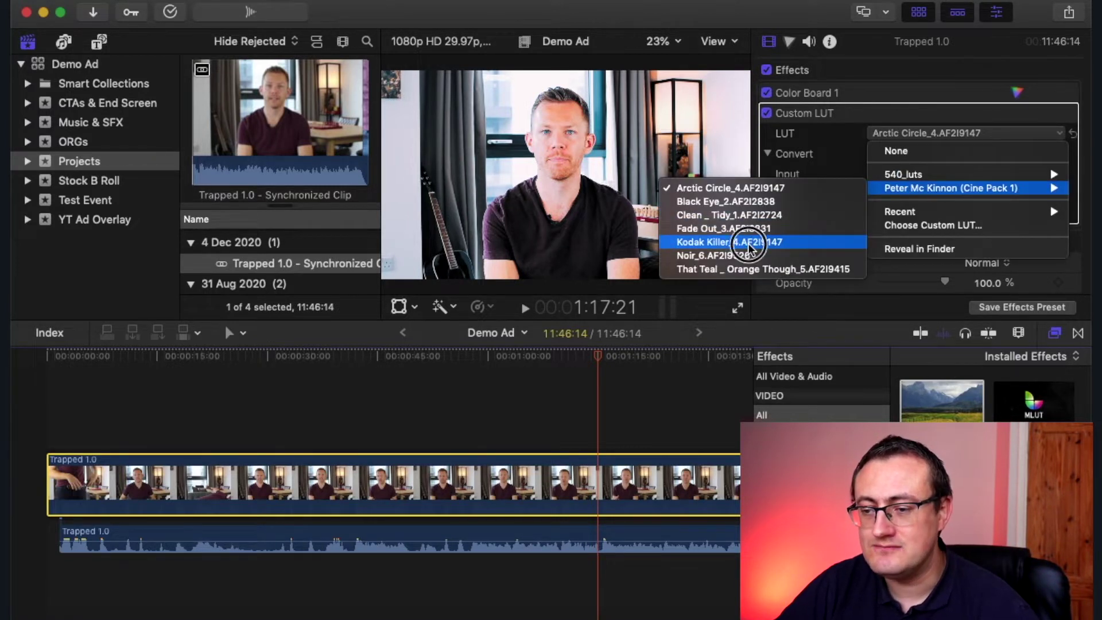
click(749, 243)
click(931, 133)
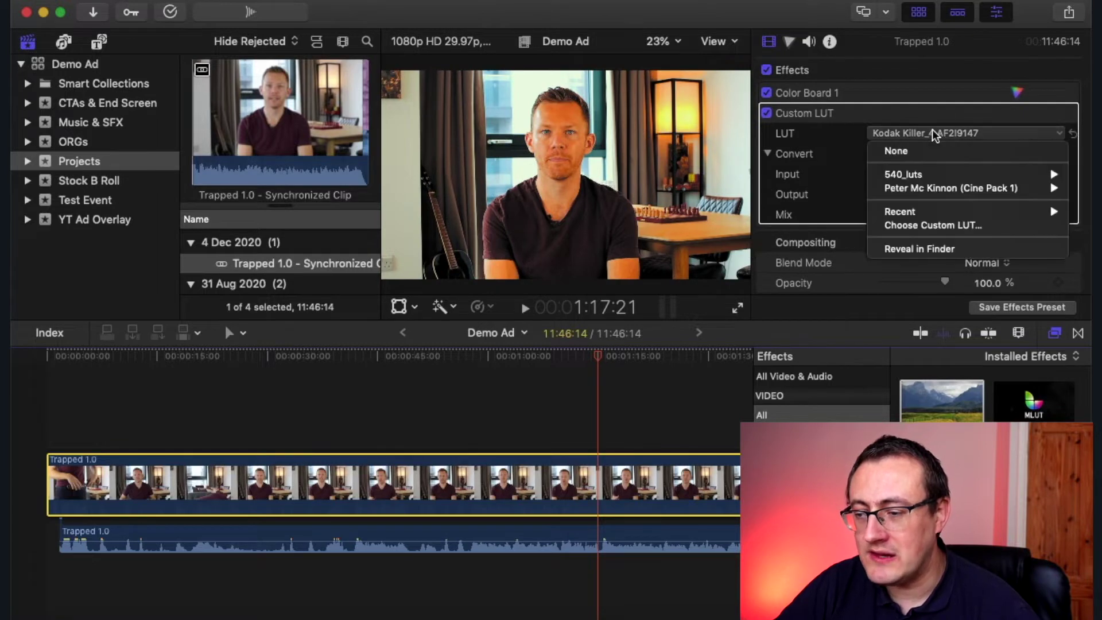
mouse_move(911, 188)
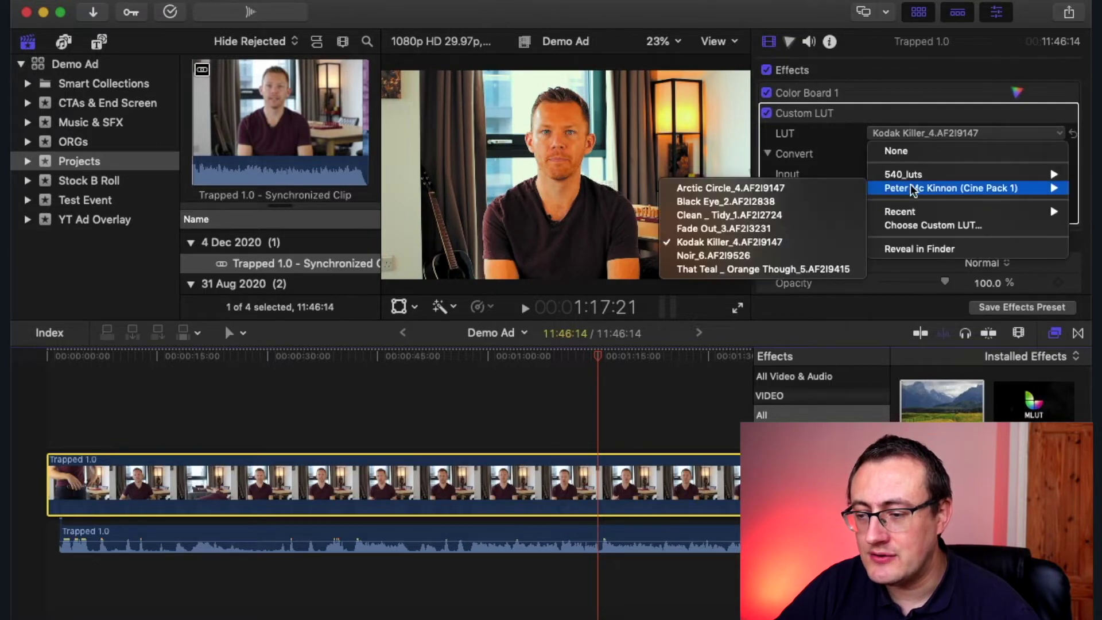
click(746, 269)
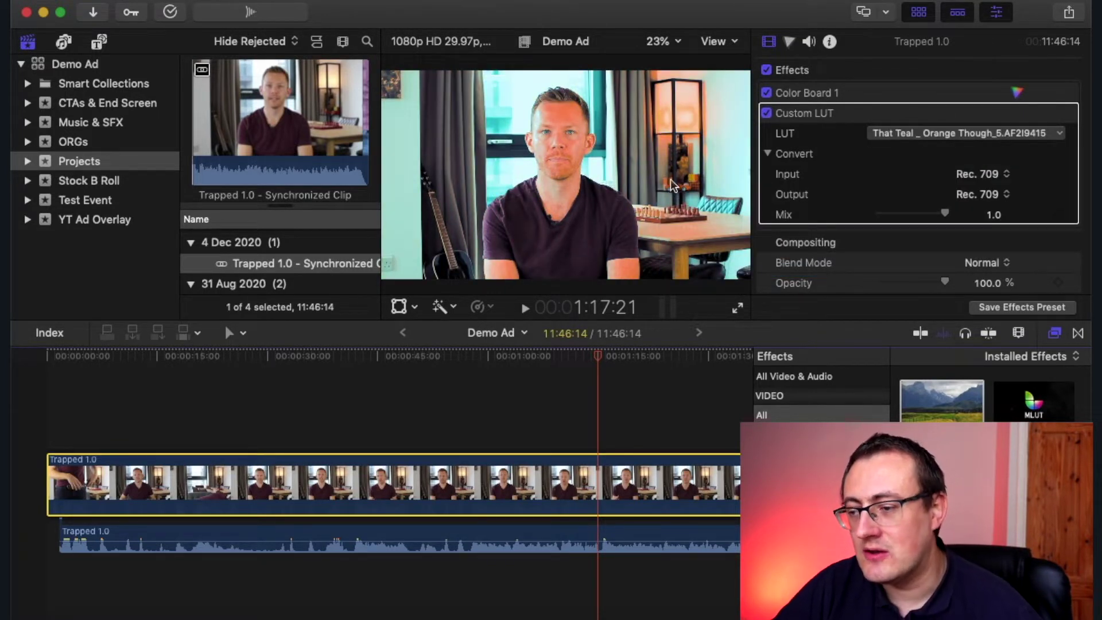
Remove the Custom LUT effect from the Trapped 1.0 video clip and close the effects browser
click(869, 113)
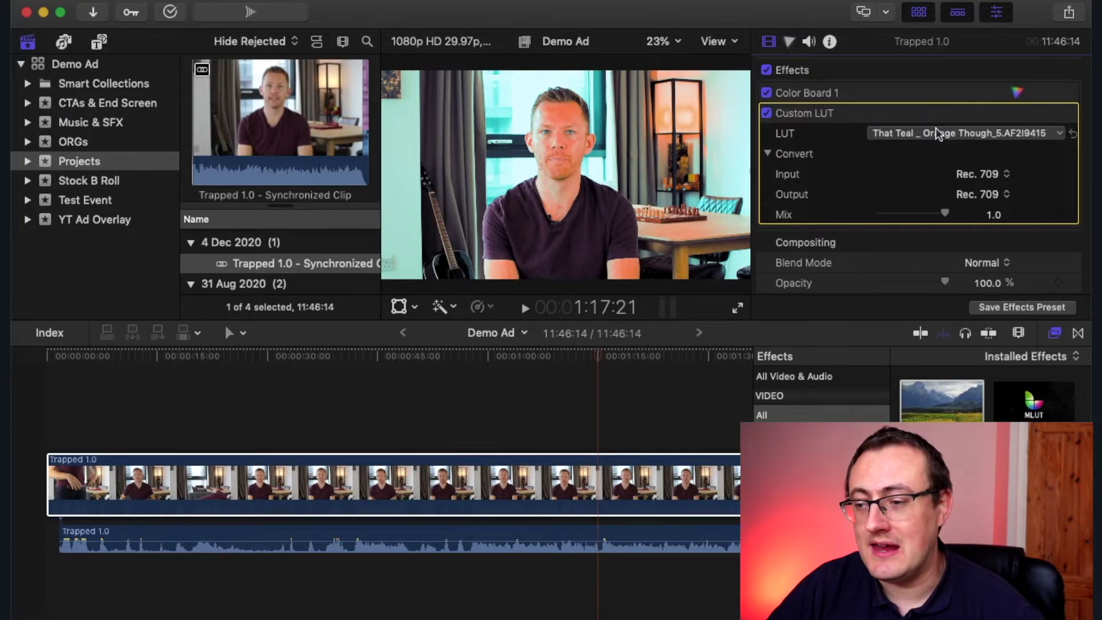
mouse_move(900, 113)
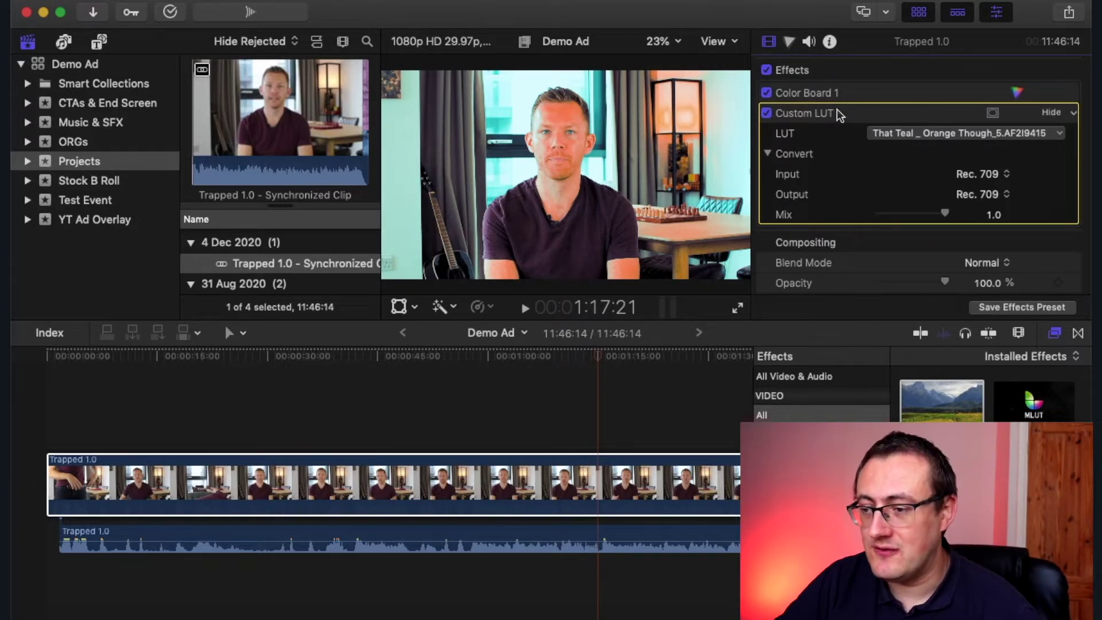
key(Delete)
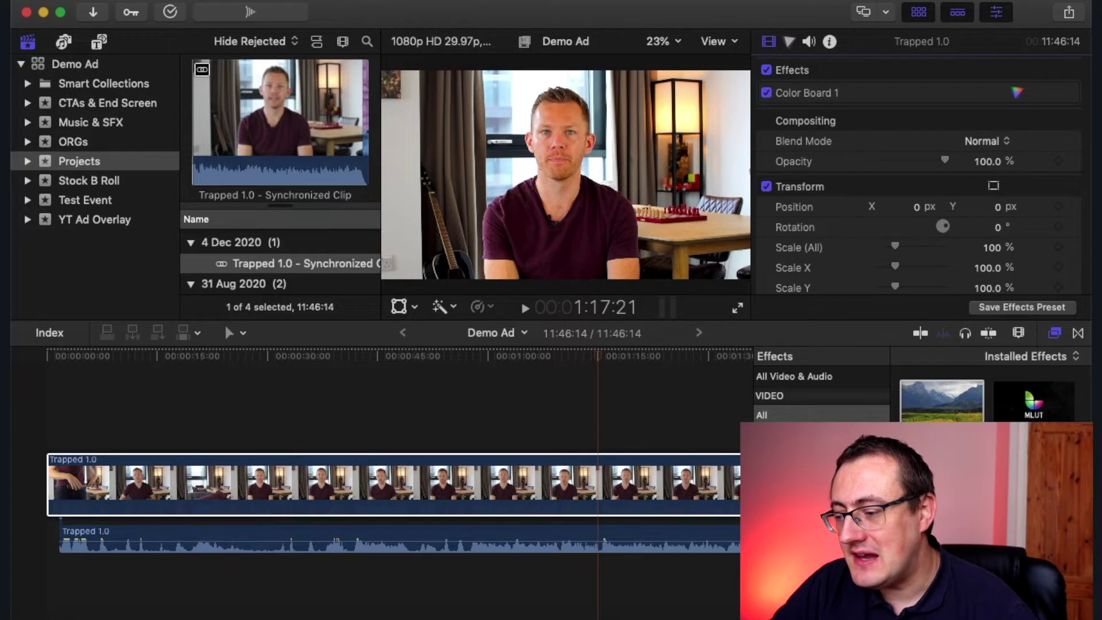
click(1055, 333)
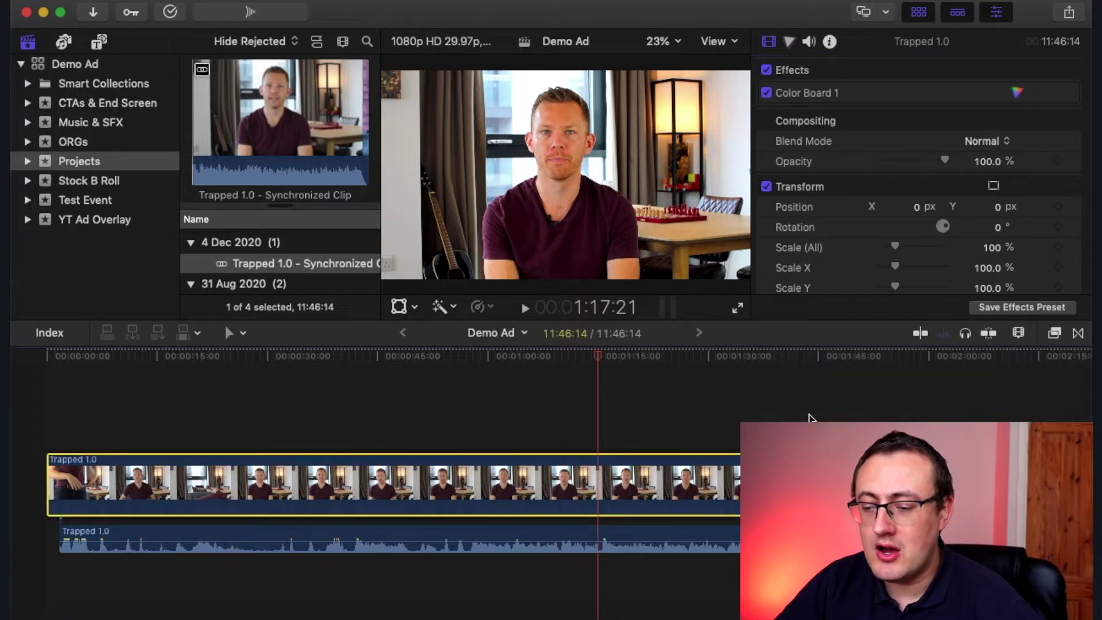
Raise the volume of the separate Trapped 1.0 audio clip to 12.0 dB and inspect its waveform close up
key(shift+z)
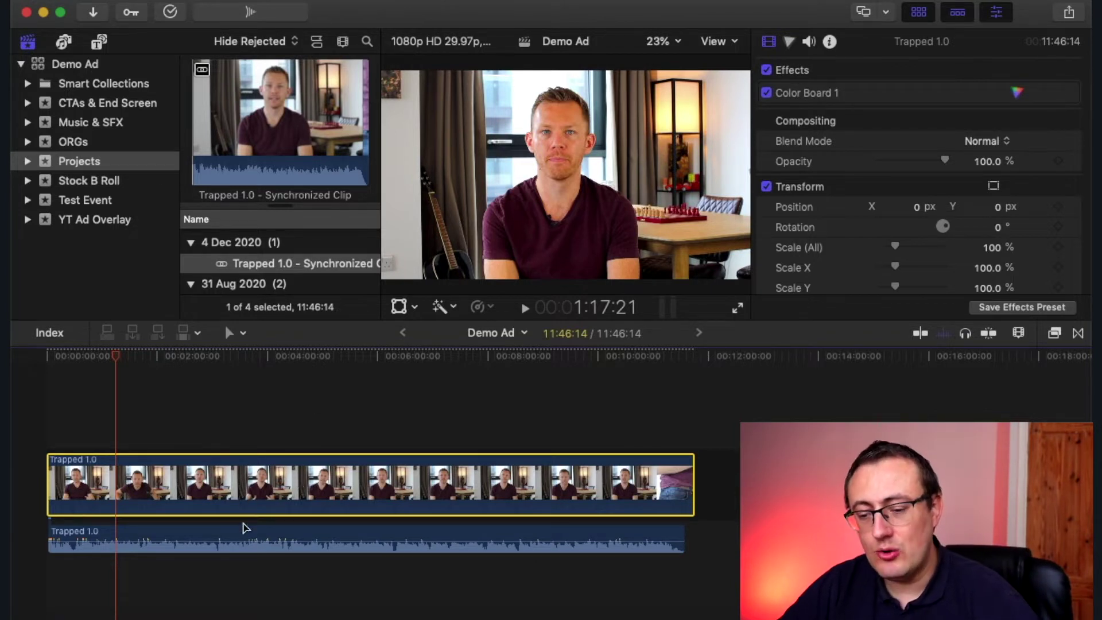
click(278, 533)
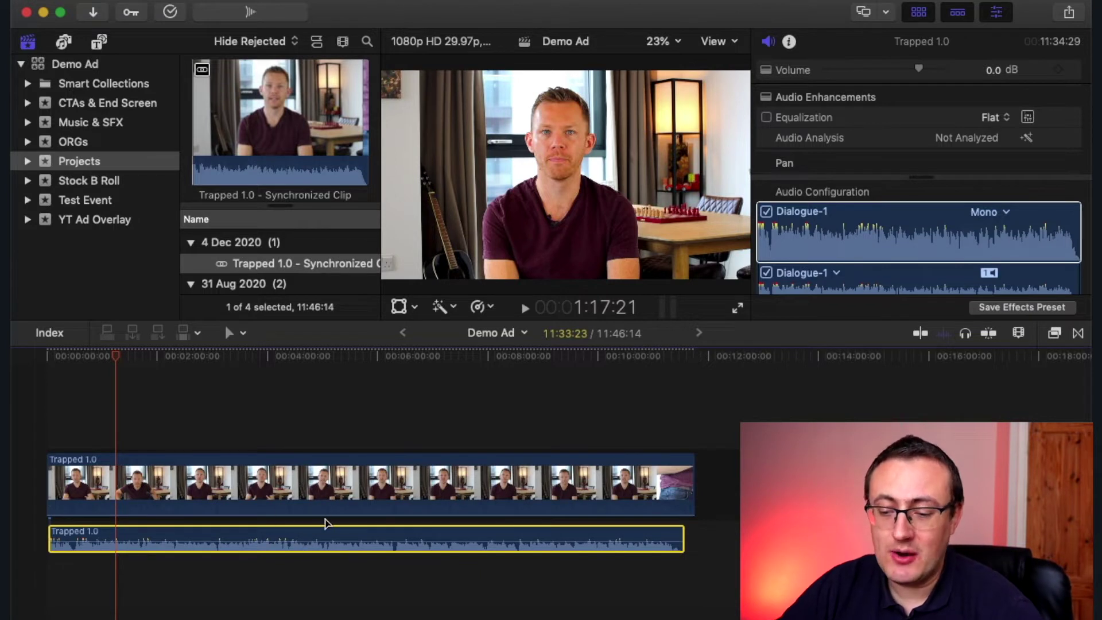
drag(303, 542, 303, 543)
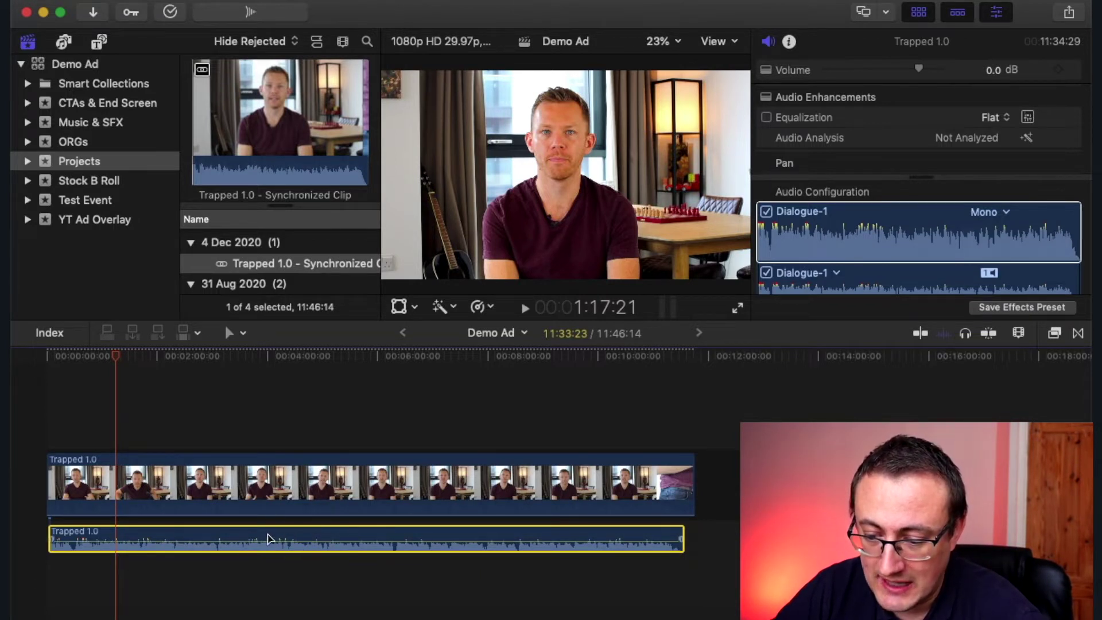
mouse_move(333, 542)
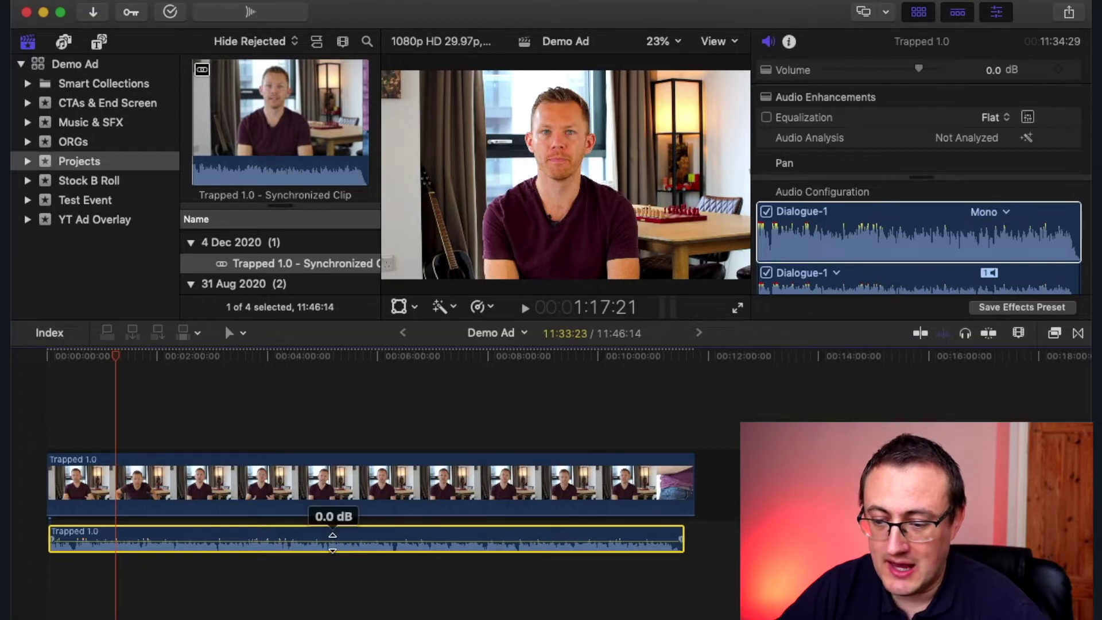
click(333, 543)
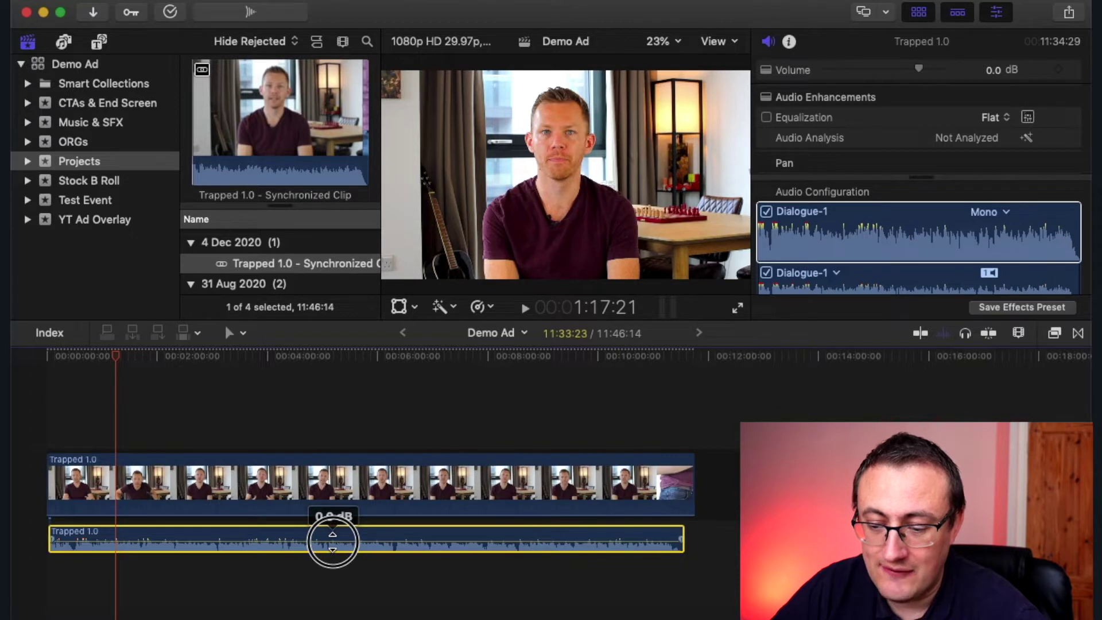
mouse_move(333, 543)
mouse_down()
mouse_move(332, 527)
mouse_move(337, 537)
mouse_up()
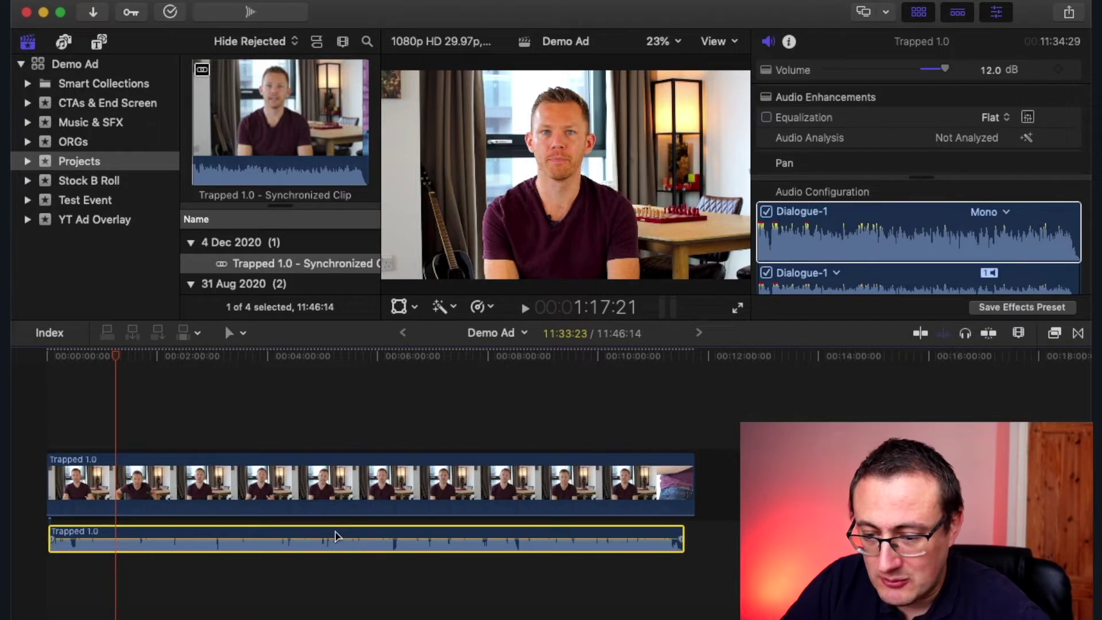
key(super+equal)
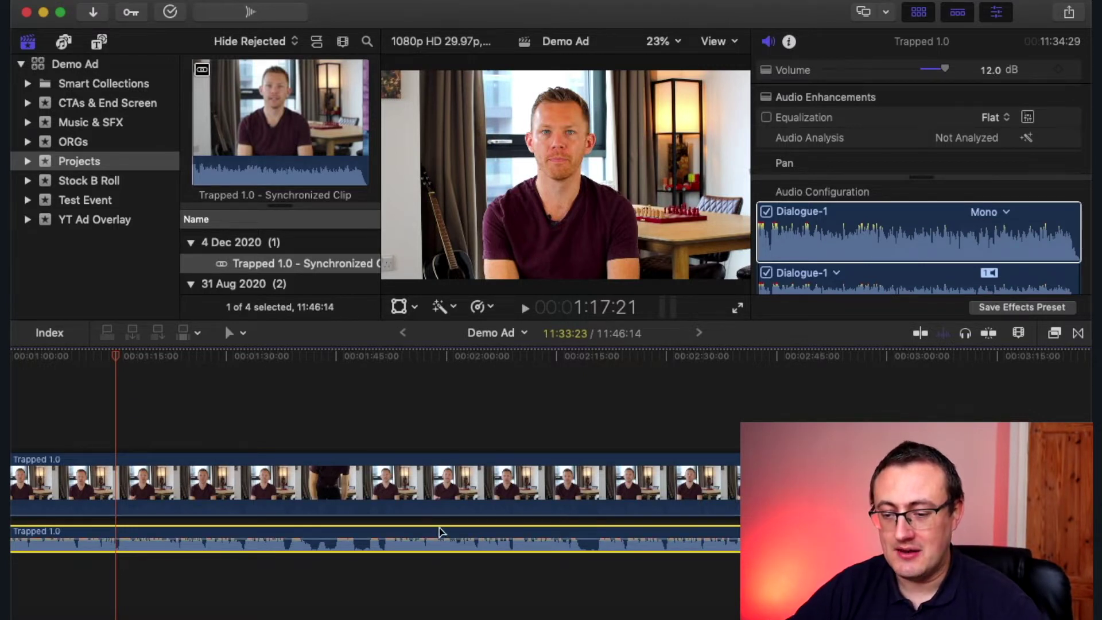
Check the separate Trapped 1.0 audio clip's volume line and play a short section from around 1:57 to hear its level
drag(420, 540, 419, 540)
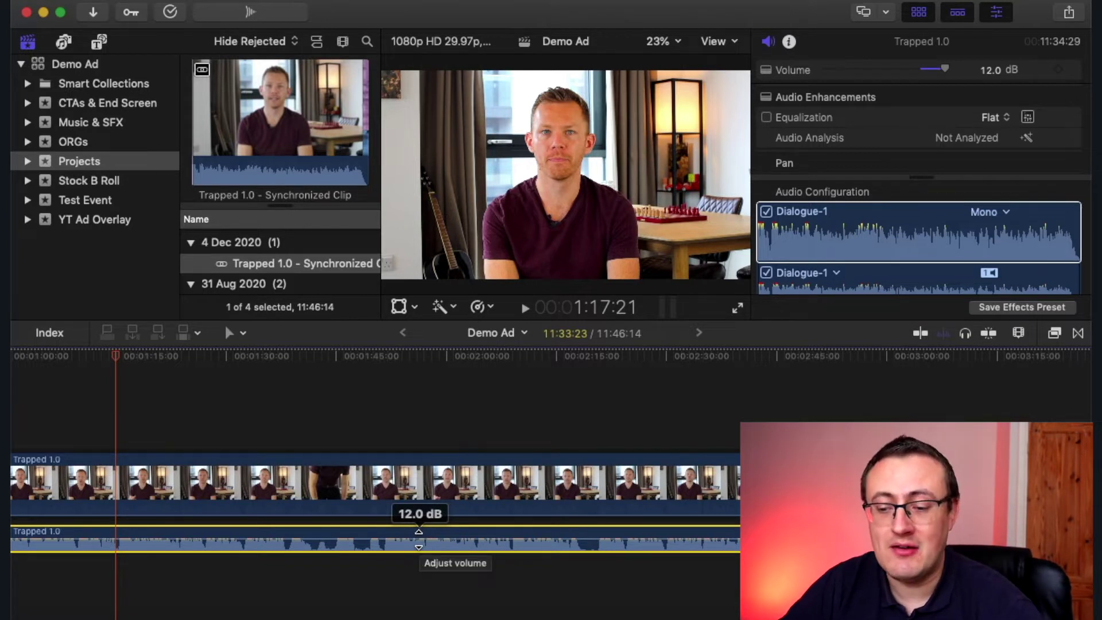
click(433, 406)
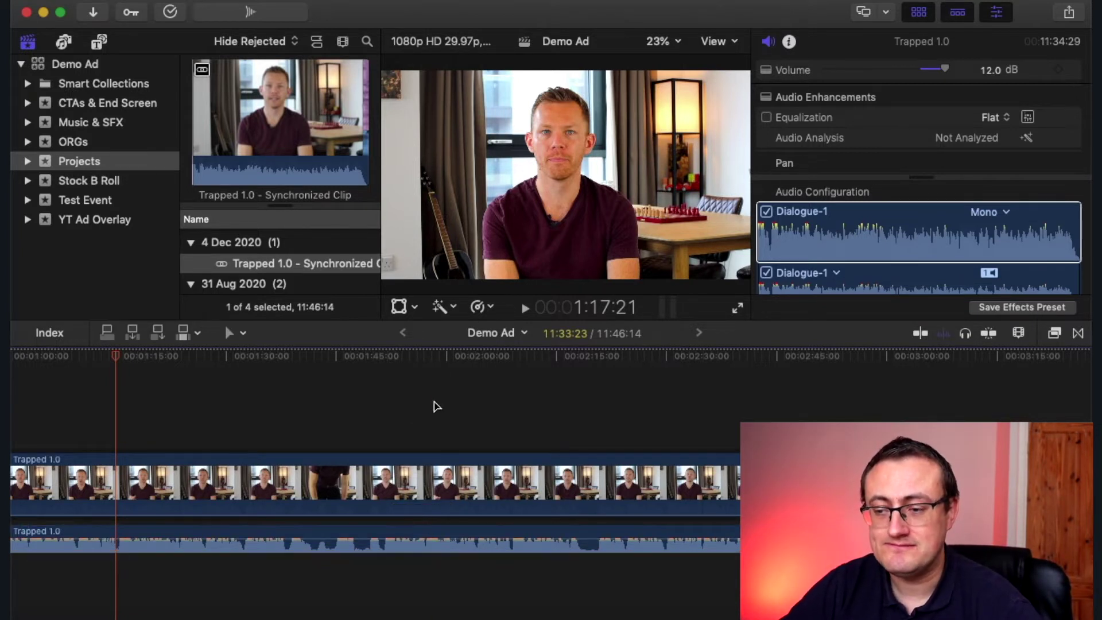
key(space)
click(419, 406)
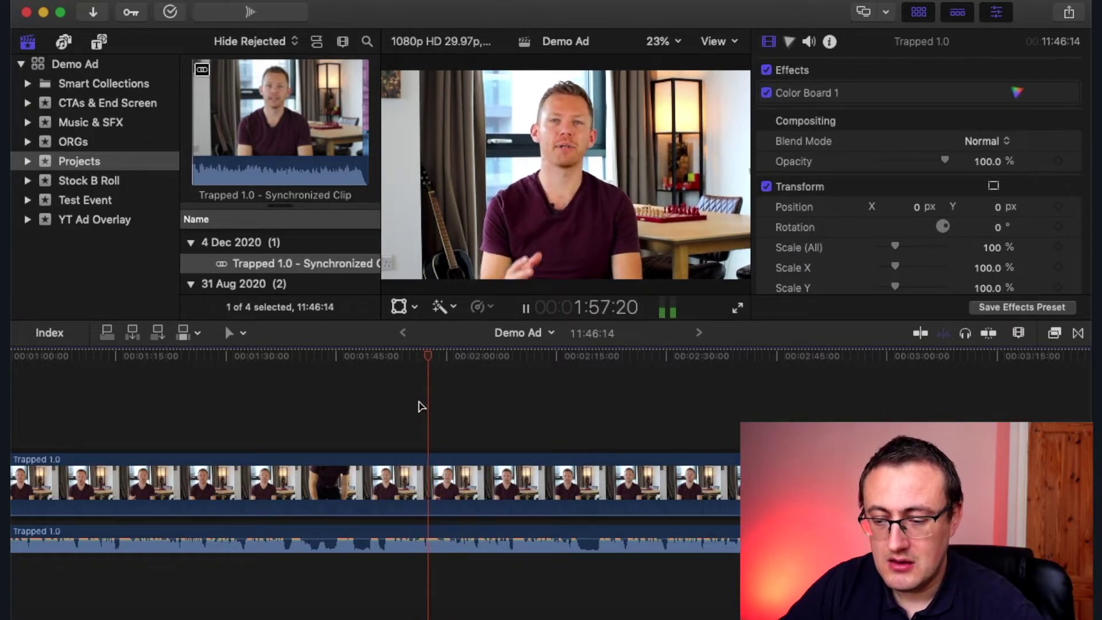
key(XF86AudioRaiseVolume)
key(space)
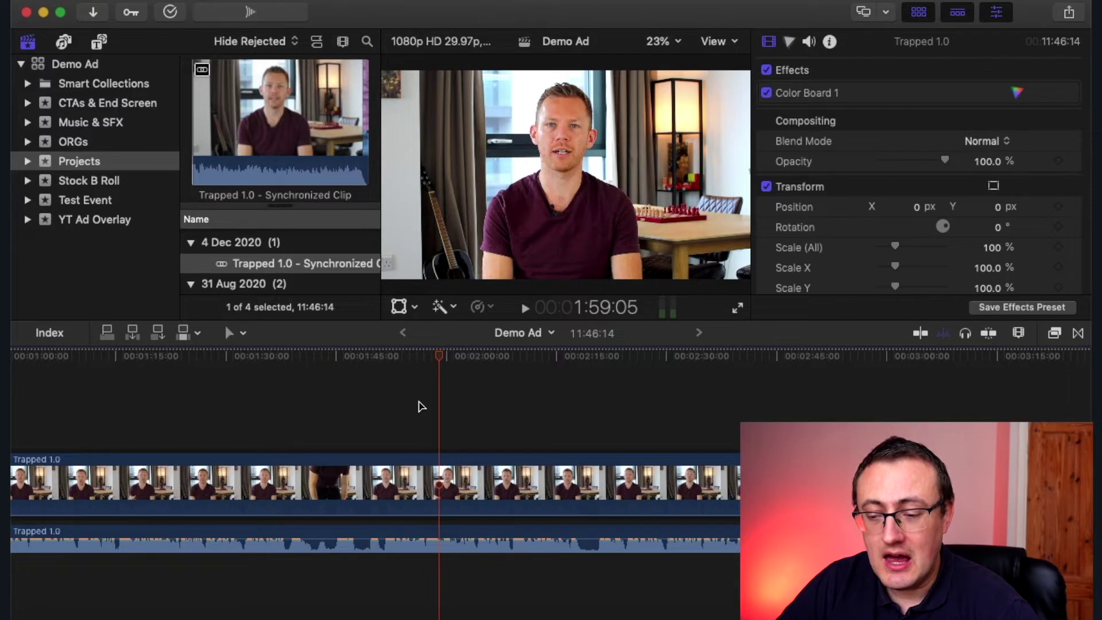
Undo the last volume raise on the separate Trapped 1.0 audio clip, try 4.0 dB, and return the volume to 0.0 dB
key(super+z)
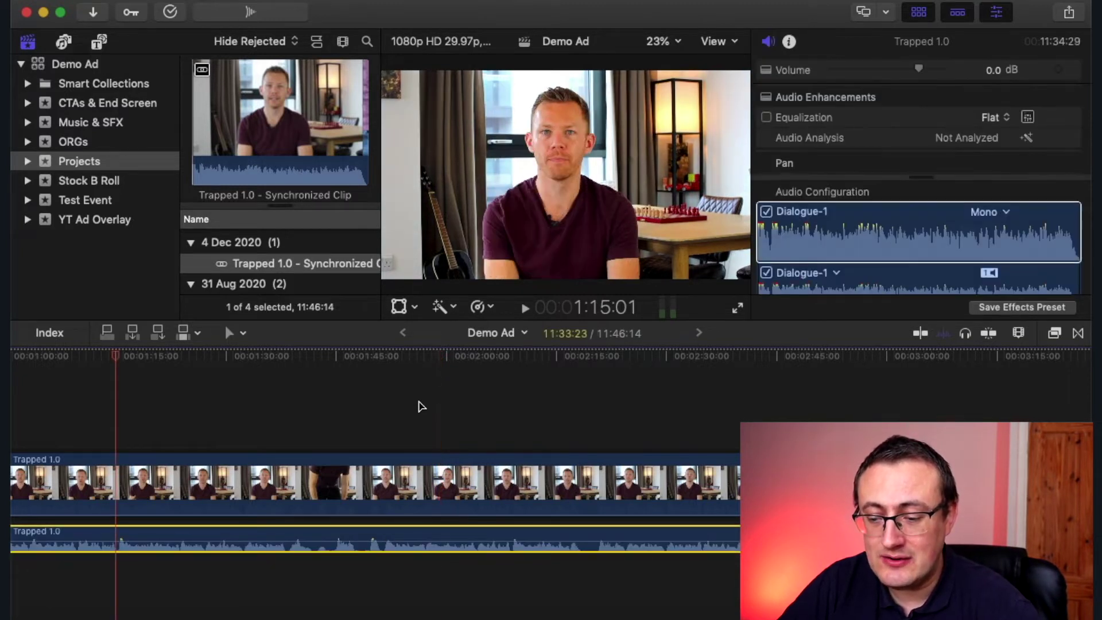
mouse_move(466, 542)
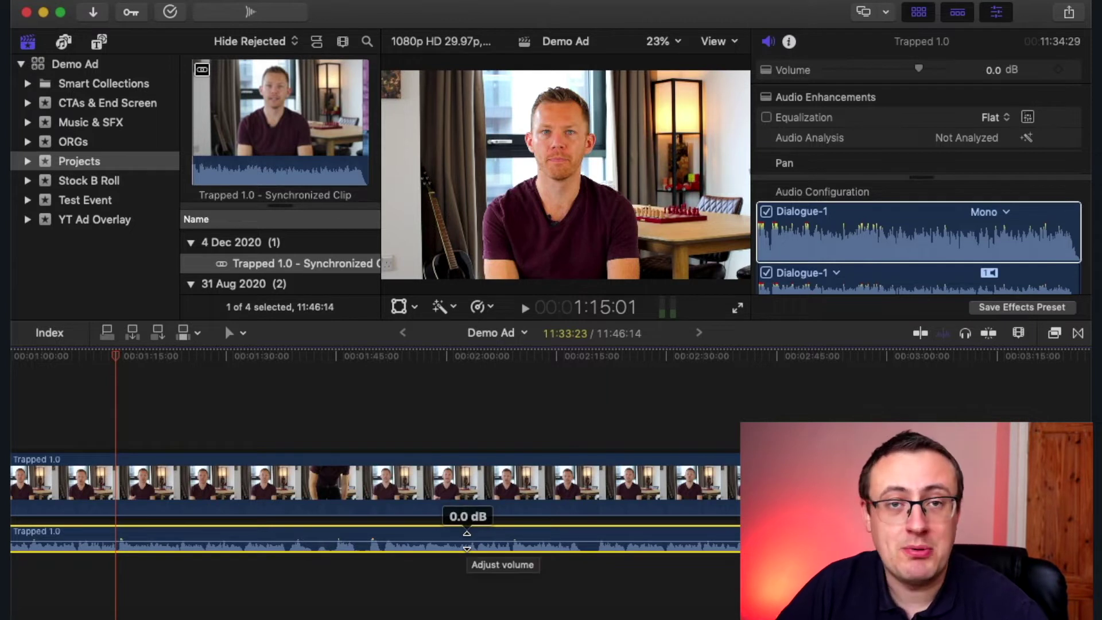
drag(467, 542, 466, 539)
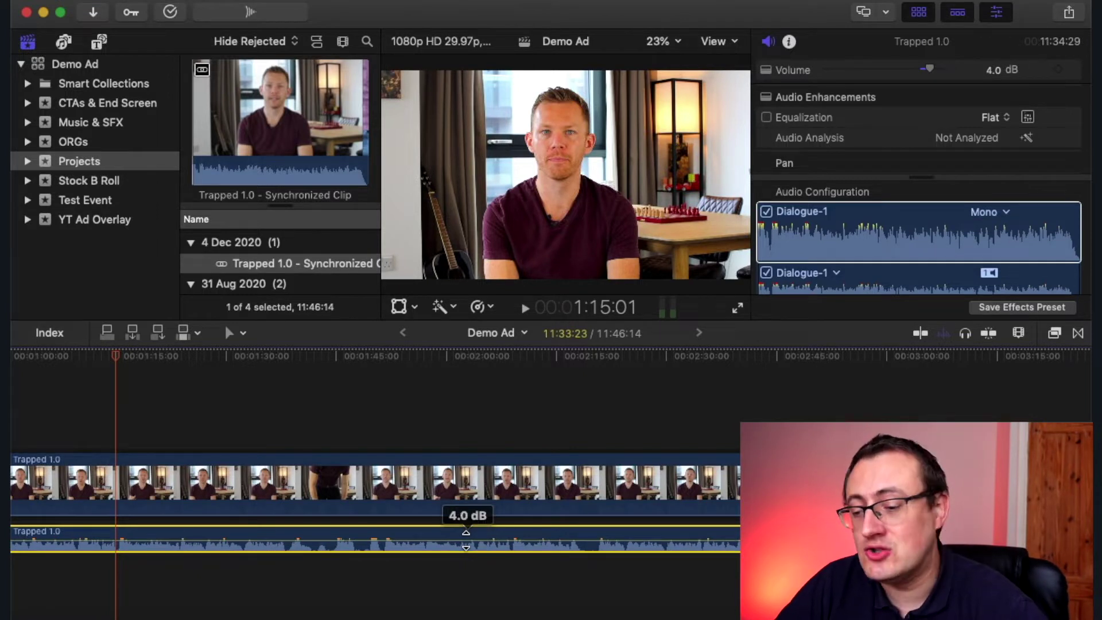
drag(467, 539, 540, 547)
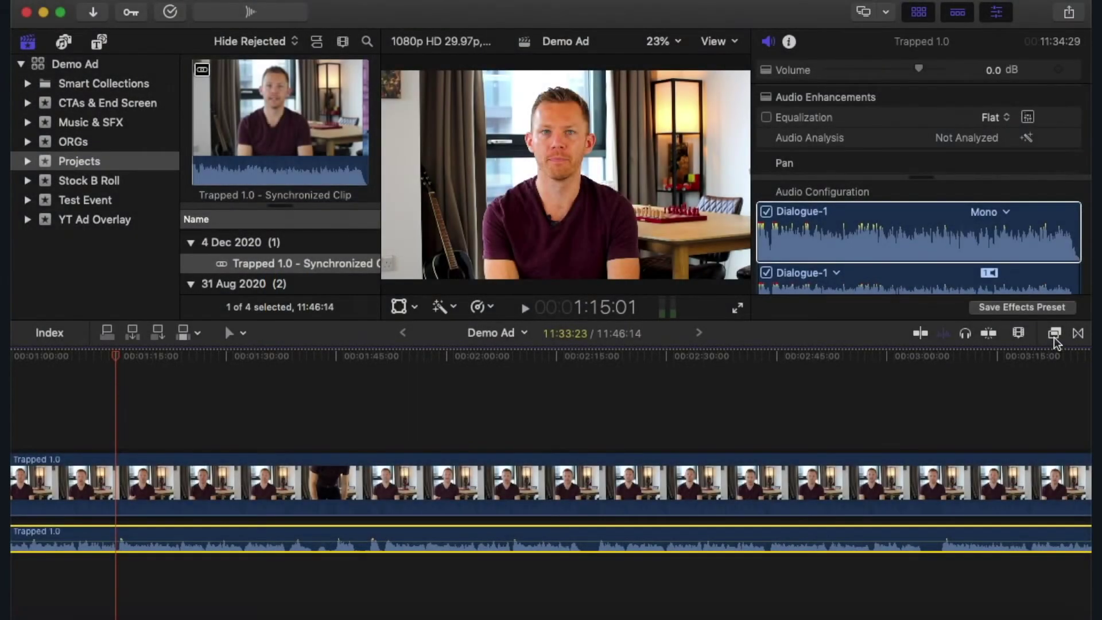
Search all video and audio effects for "limiter", apply the Final Cut Limiter to the separate Trapped 1.0 audio clip, and close the effects browser
click(1055, 334)
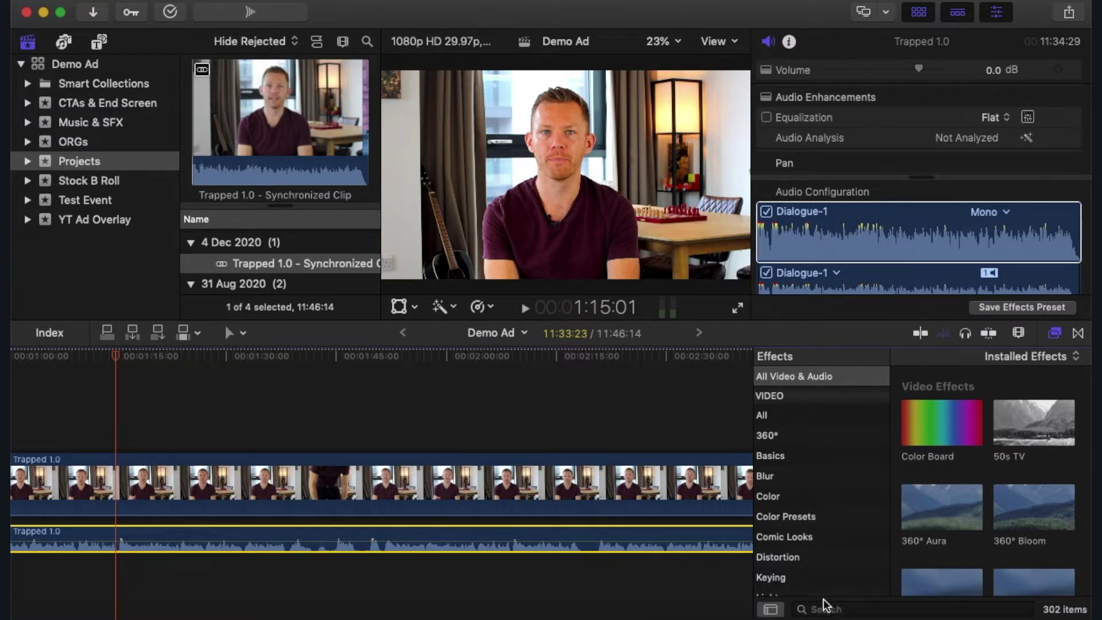
click(829, 376)
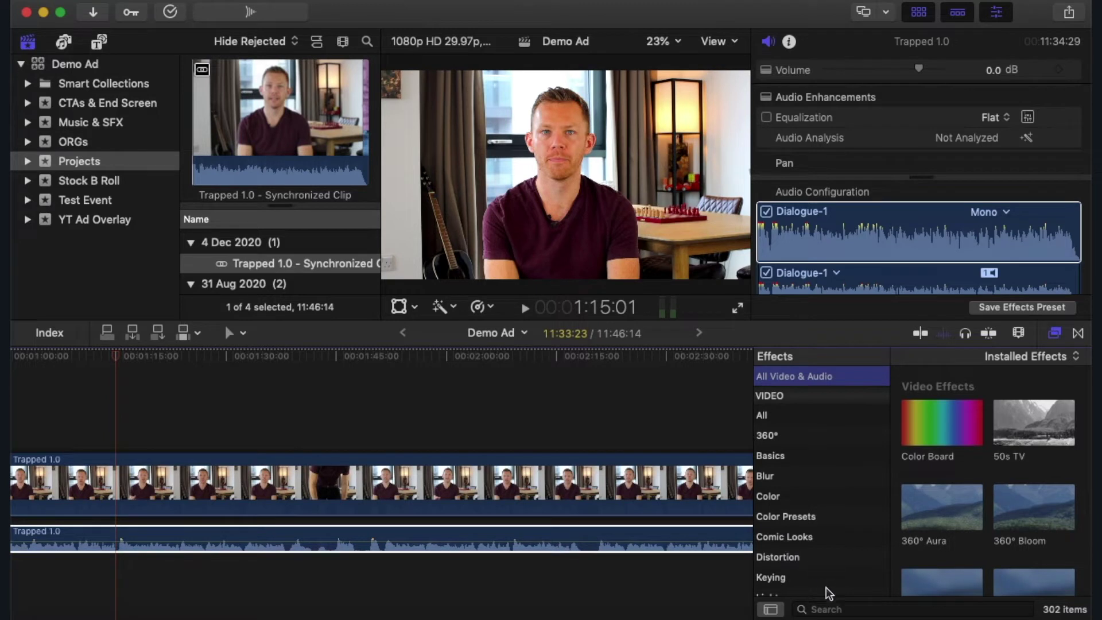
click(819, 611)
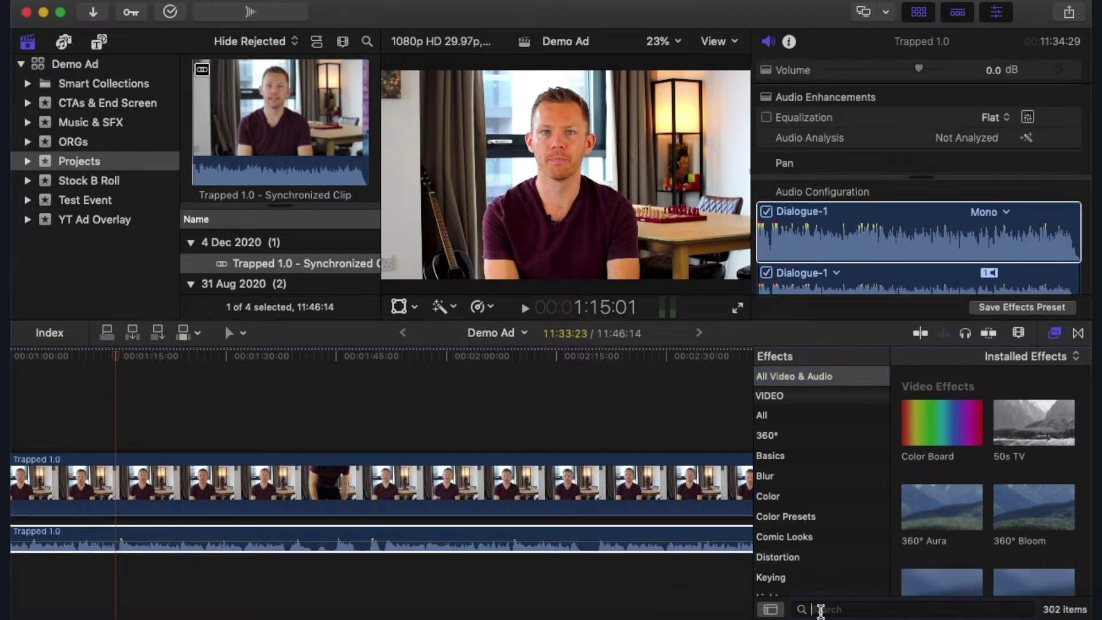
text(limi)
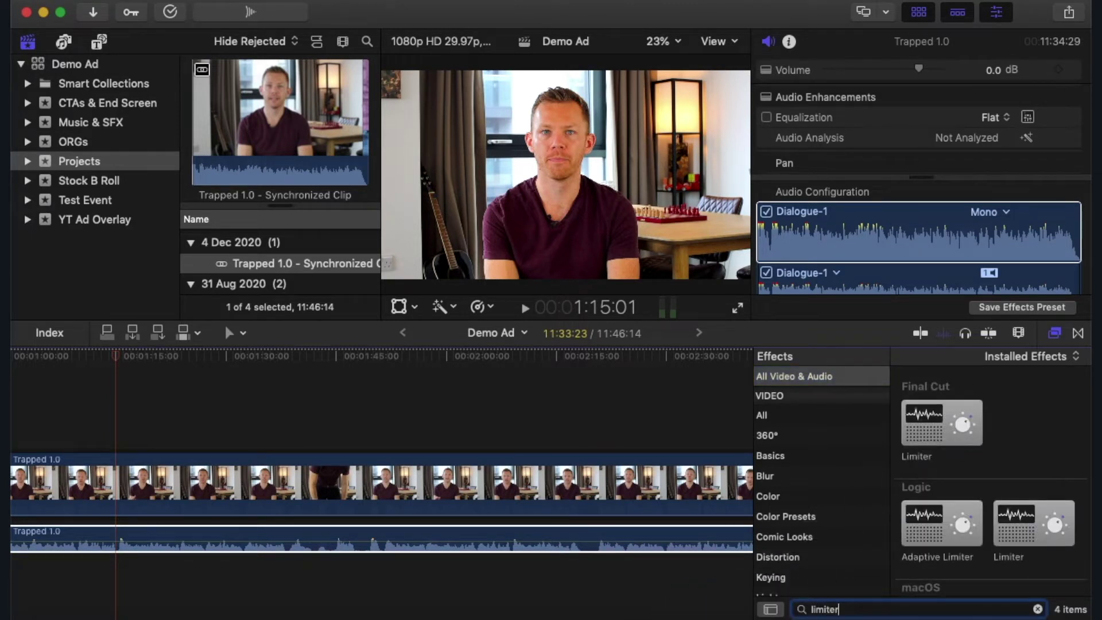
text(ter)
drag(961, 442, 617, 558)
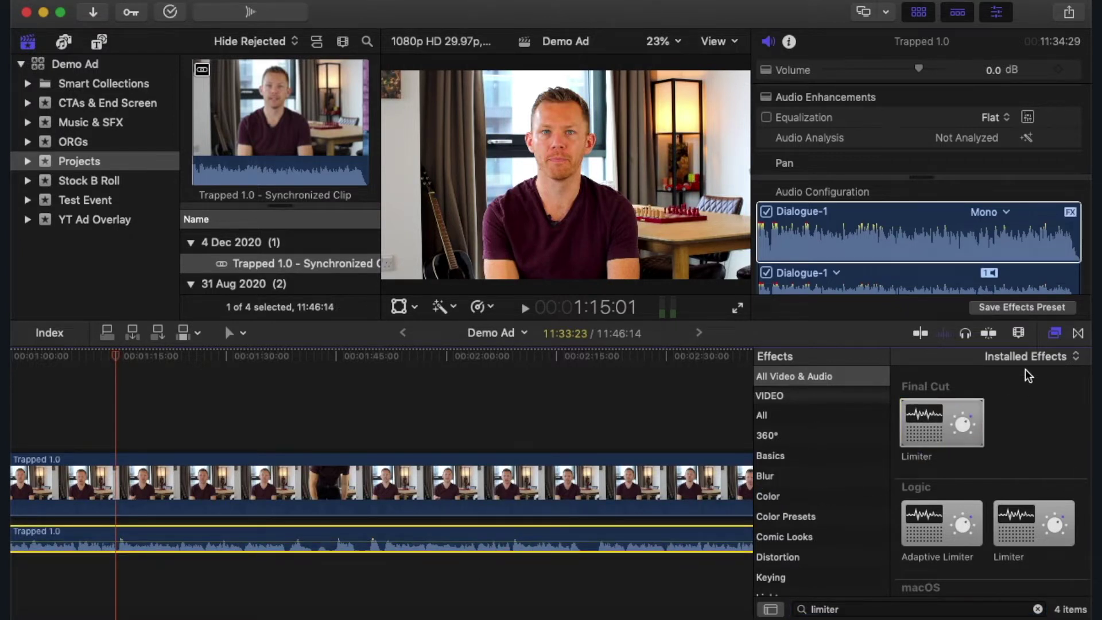
click(1055, 334)
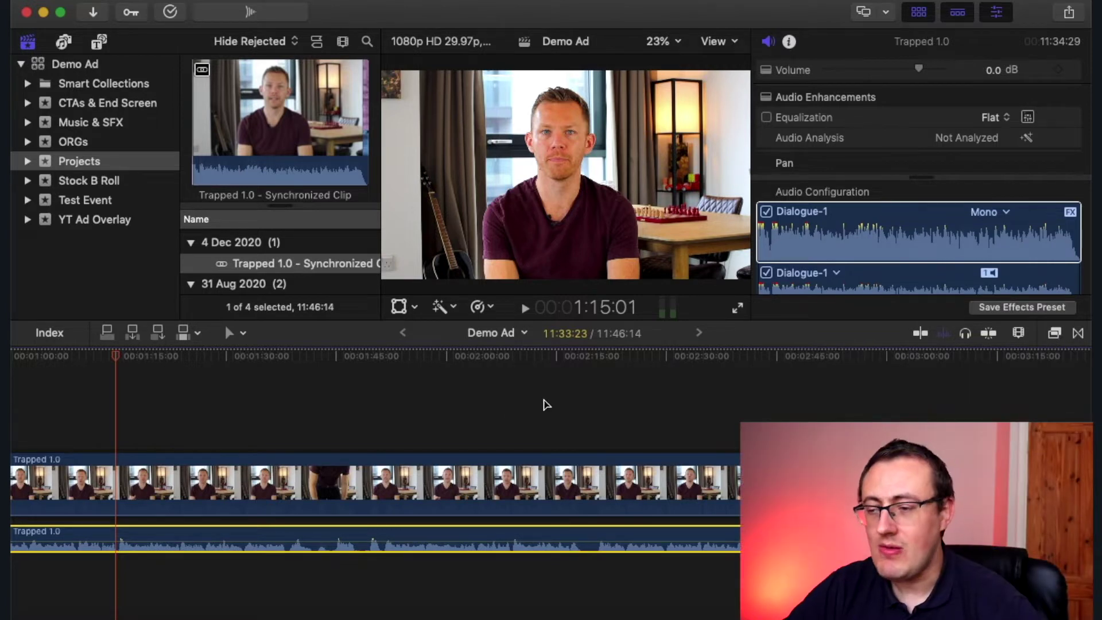
Open the Limiter's settings for the Dialogue-1 audio, try gains of +9.5 and +20.0 dB, settle on +10.5 dB, and close them
click(884, 208)
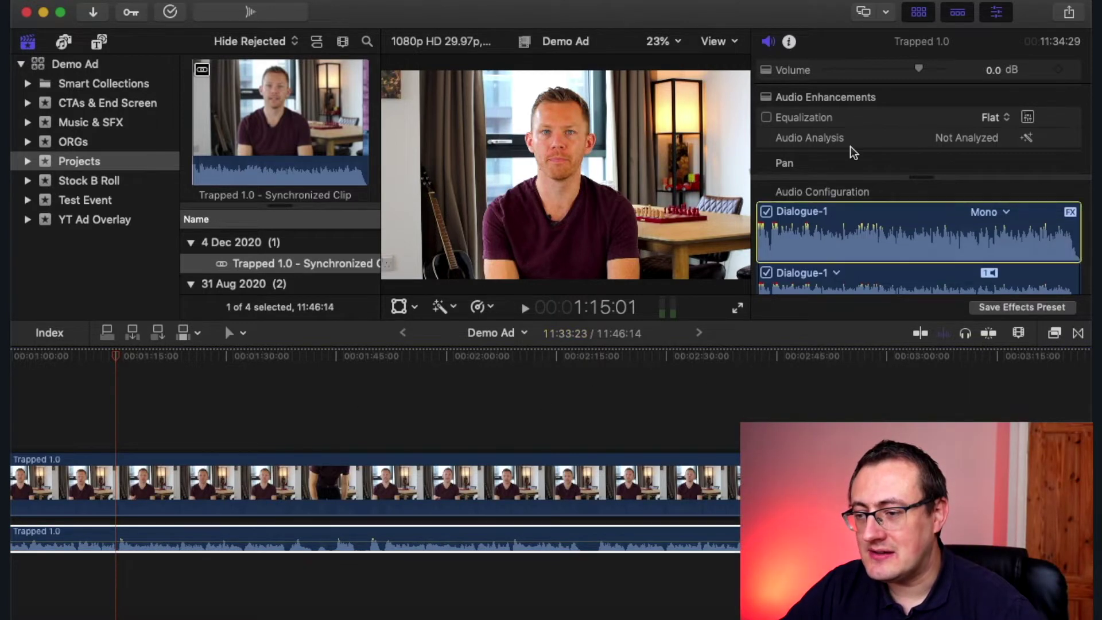
scroll(854, 153, down, 3)
click(854, 155)
scroll(852, 153, up, 2)
scroll(850, 153, down, 2)
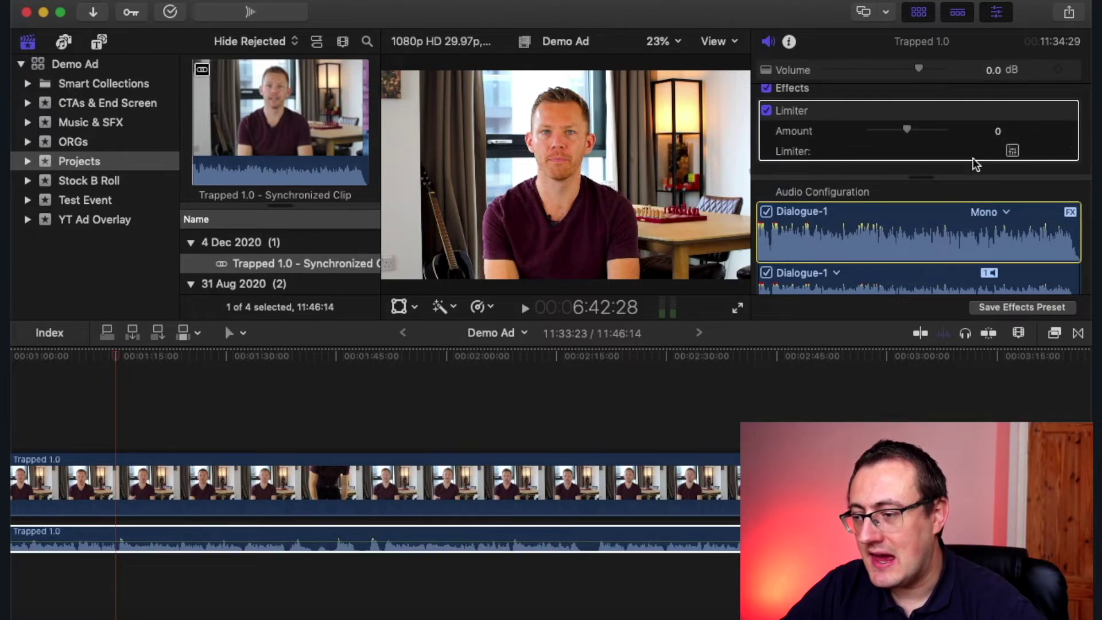
click(1012, 152)
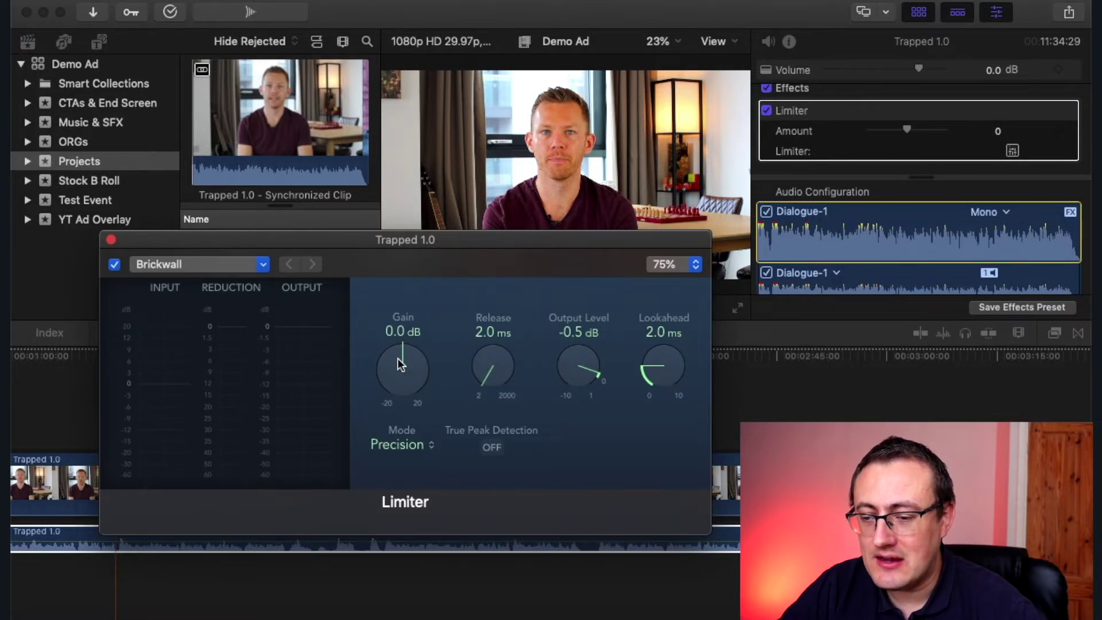
drag(397, 360, 387, 298)
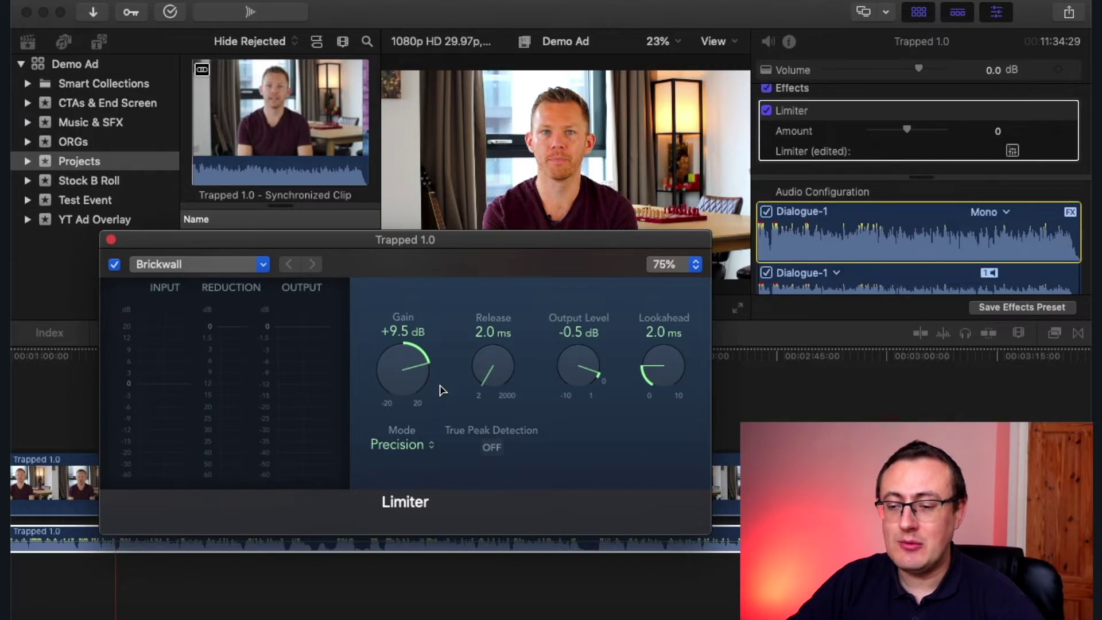
drag(413, 376, 411, 298)
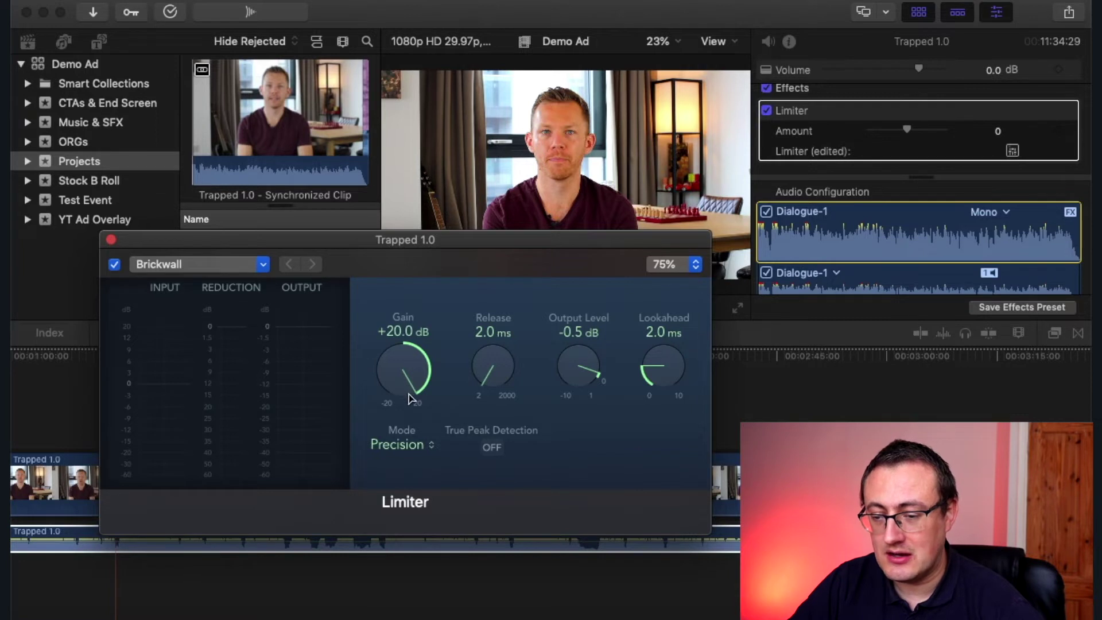
drag(404, 374, 410, 432)
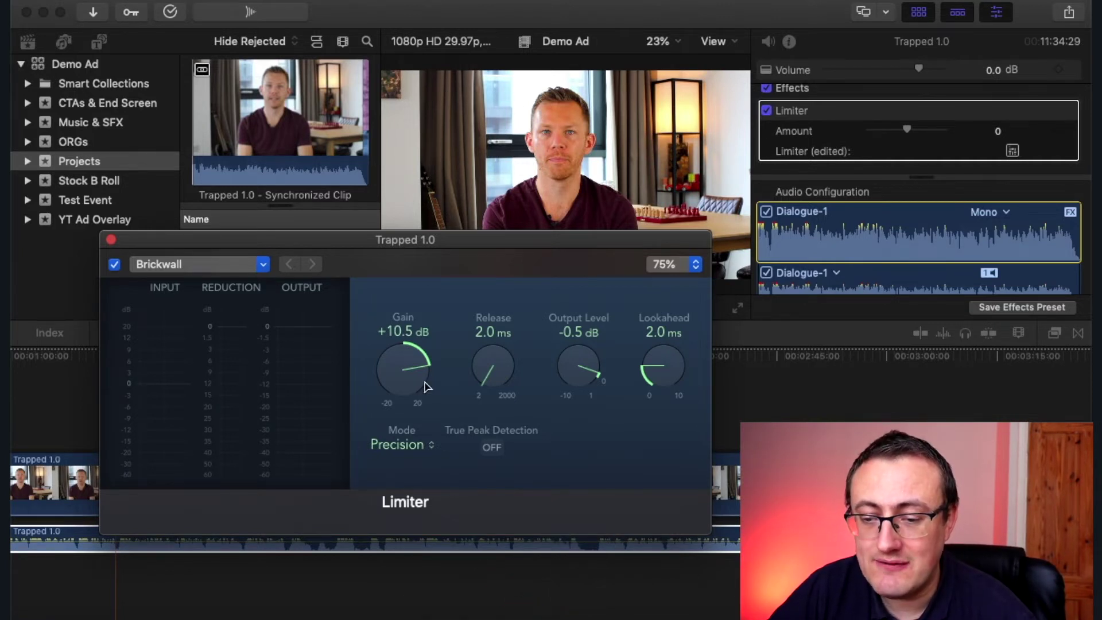
click(111, 240)
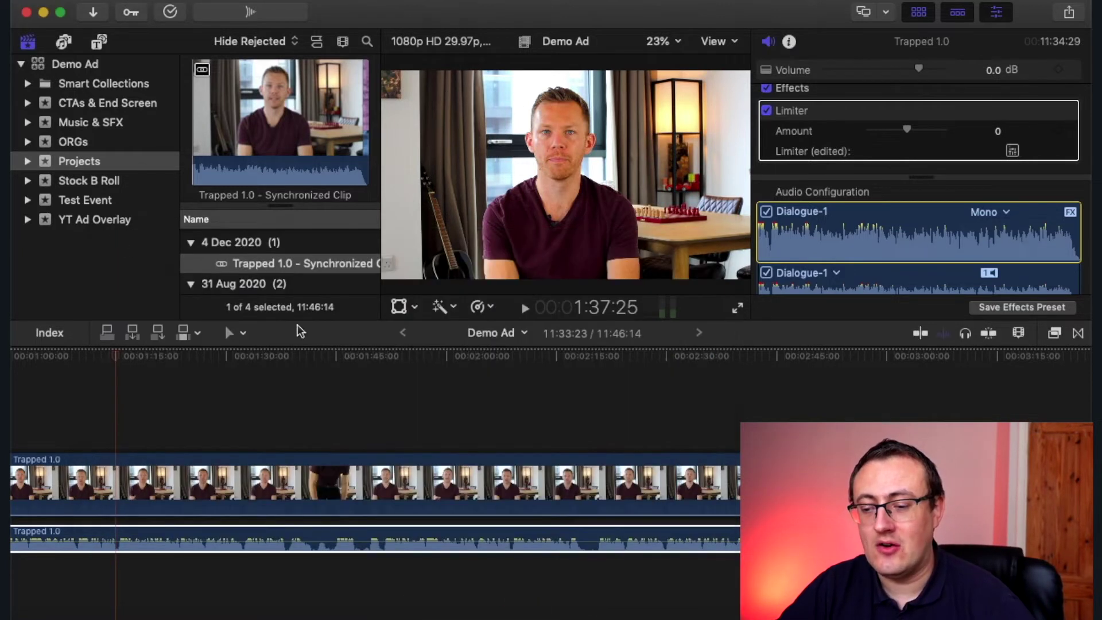
Play the timeline from around 2:00 to listen to the limited audio, stopping at about 2:04
click(454, 425)
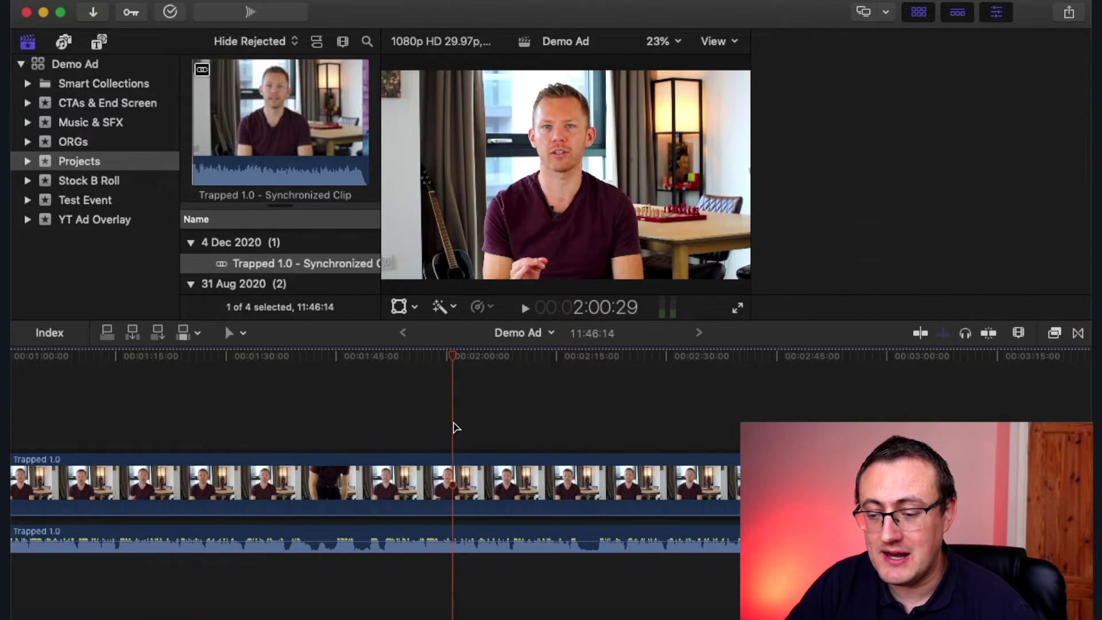
key(space)
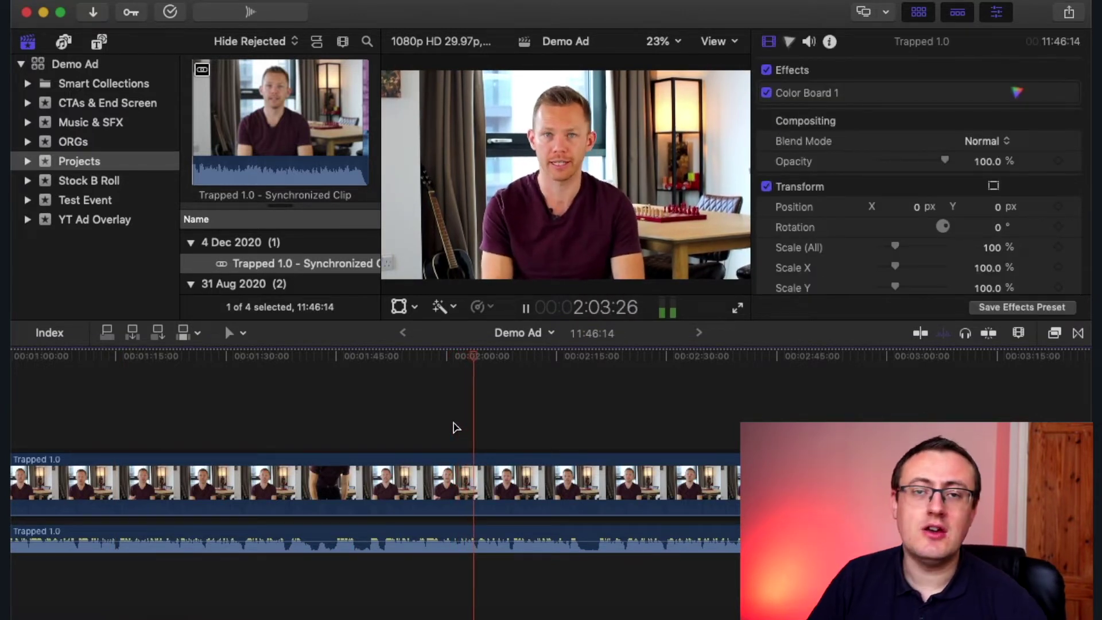
key(space)
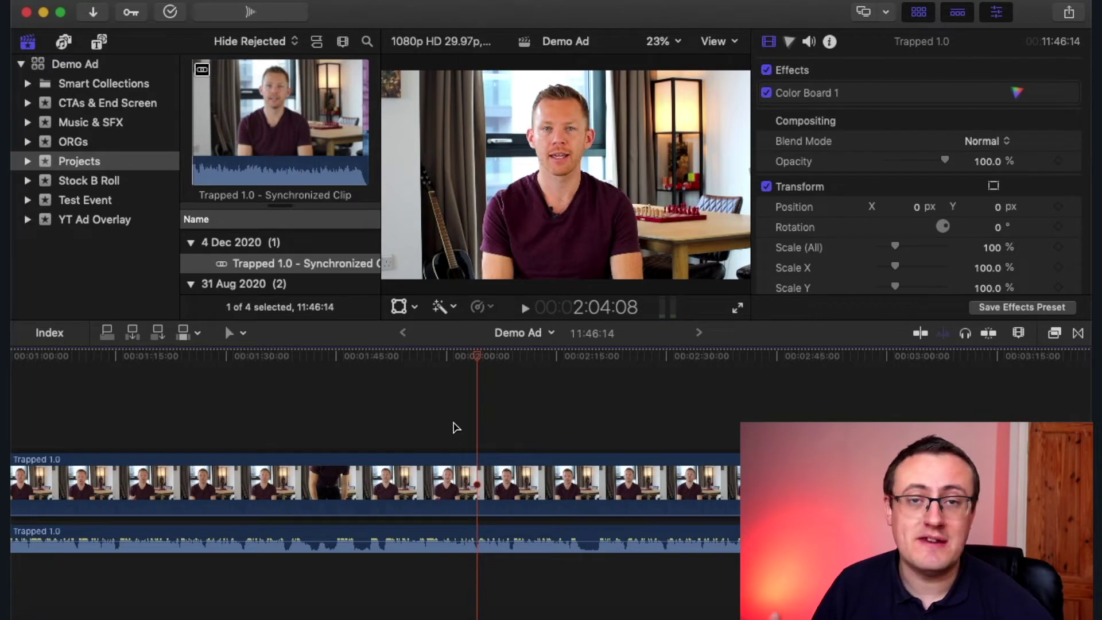
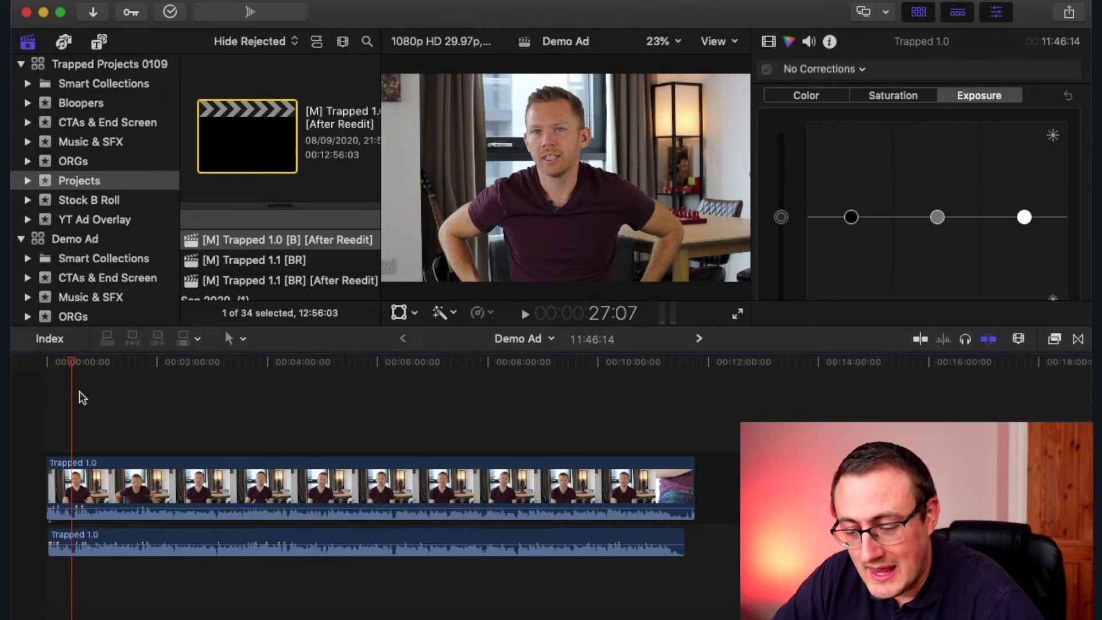
Play the Demo Ad timeline from about 34 seconds and place the playhead at 57:11, just before the speech picks up in the waveform
click(78, 359)
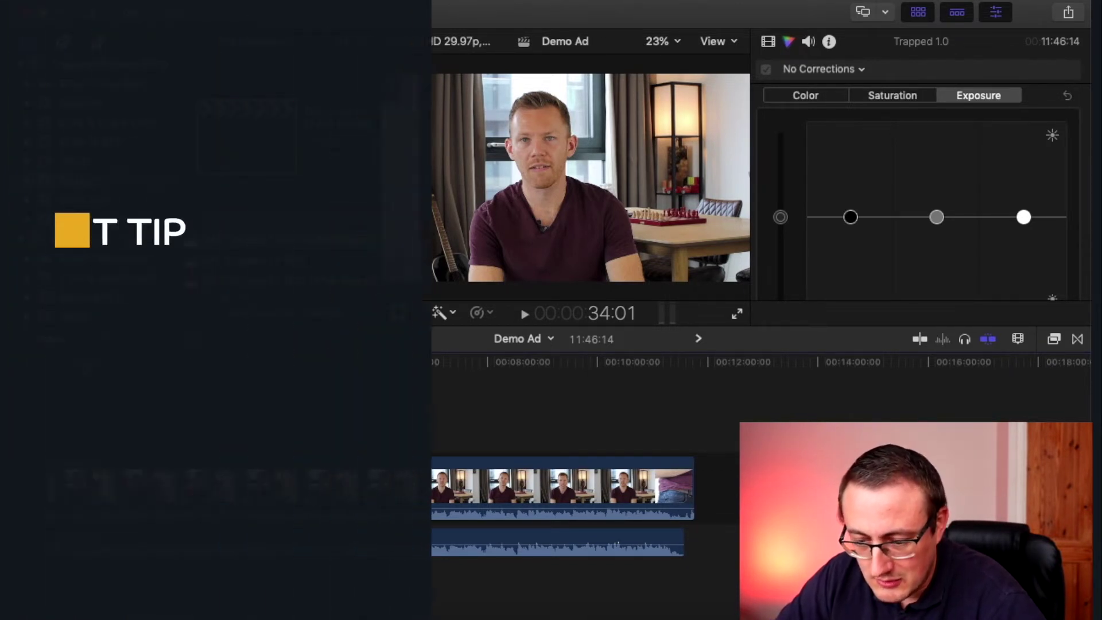
key(space)
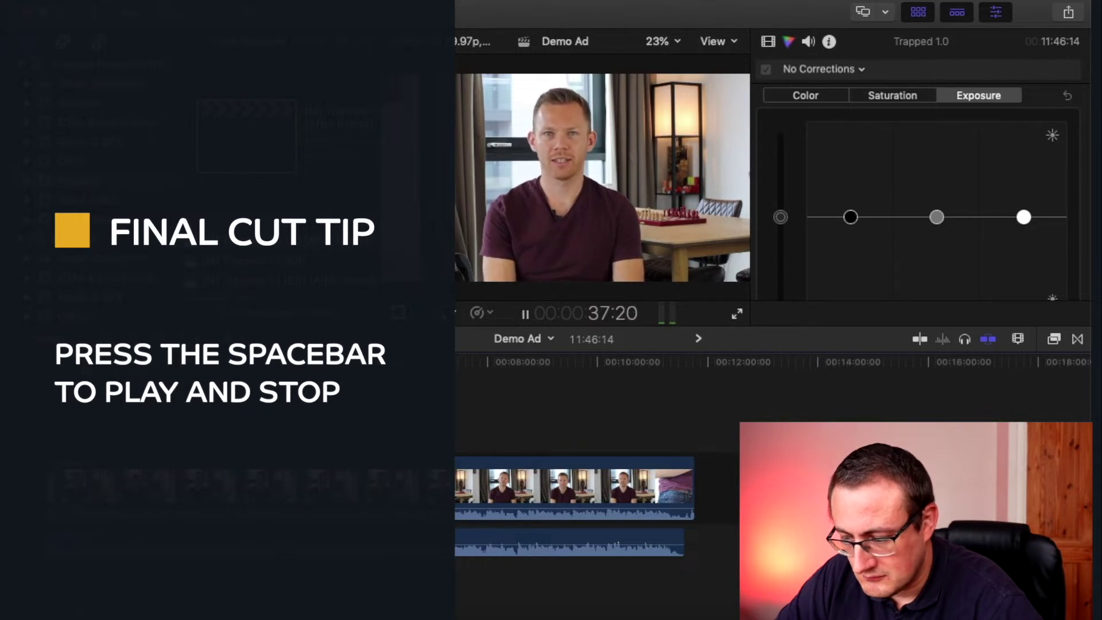
key(super+equal)
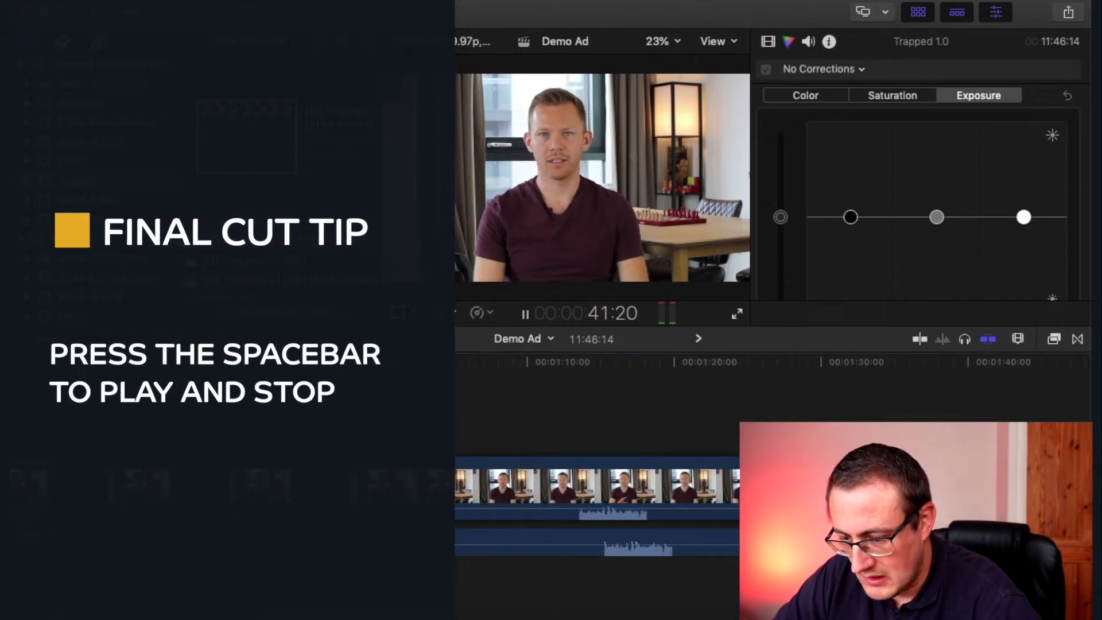
key(space)
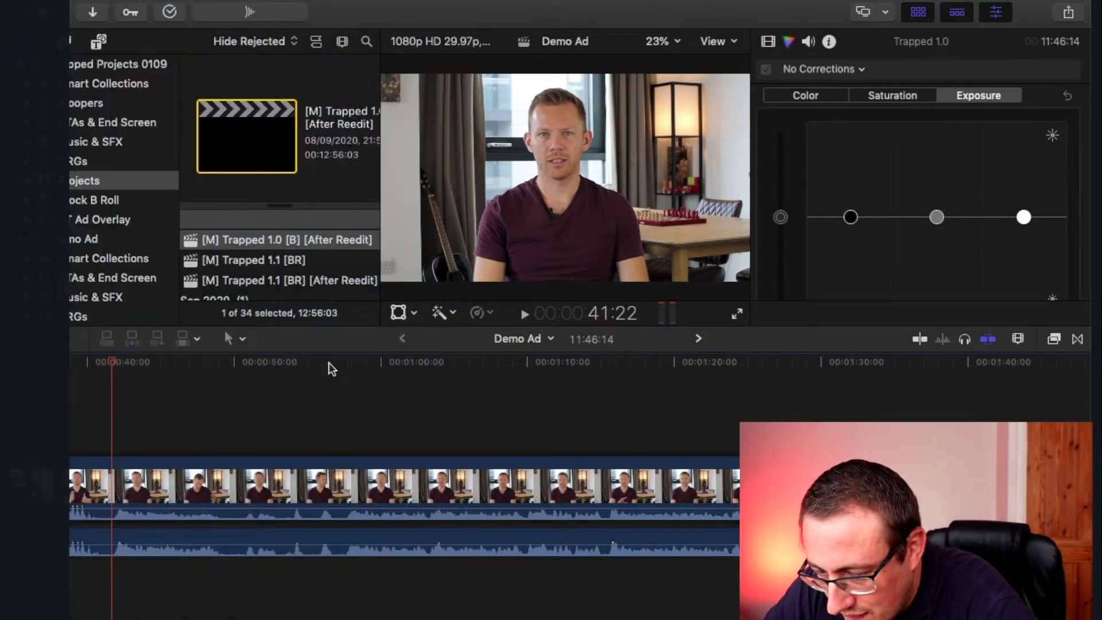
click(328, 367)
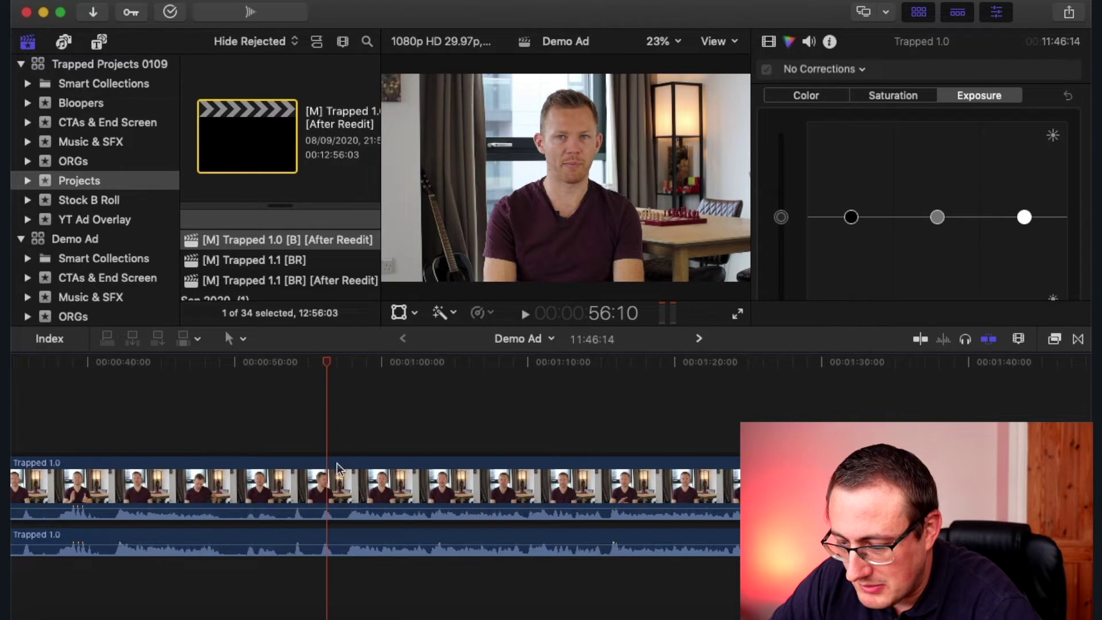
click(351, 363)
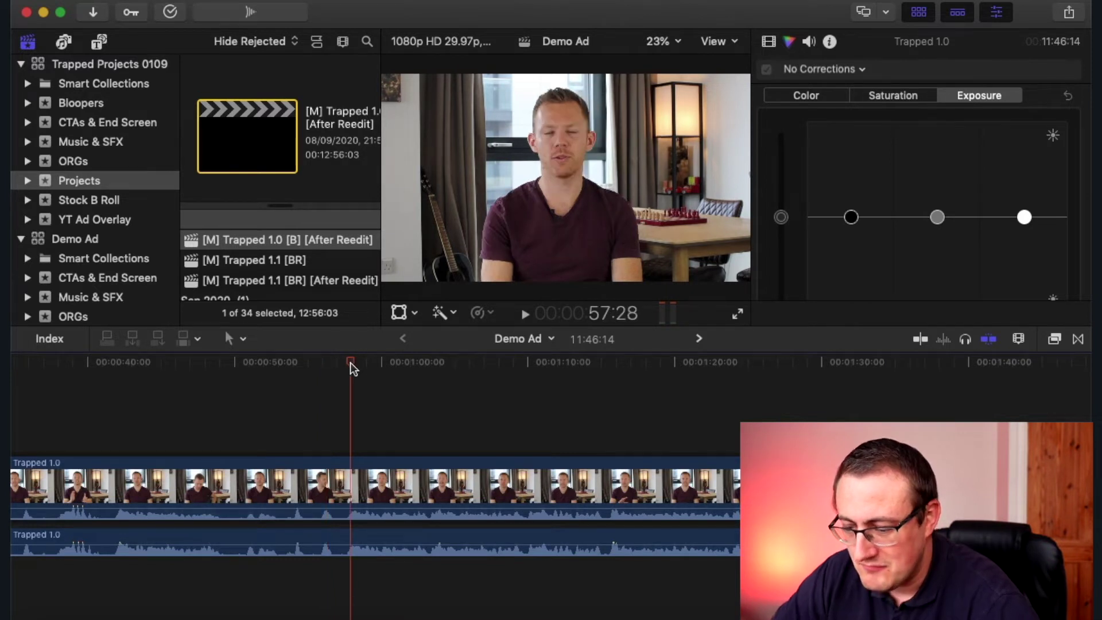
click(343, 364)
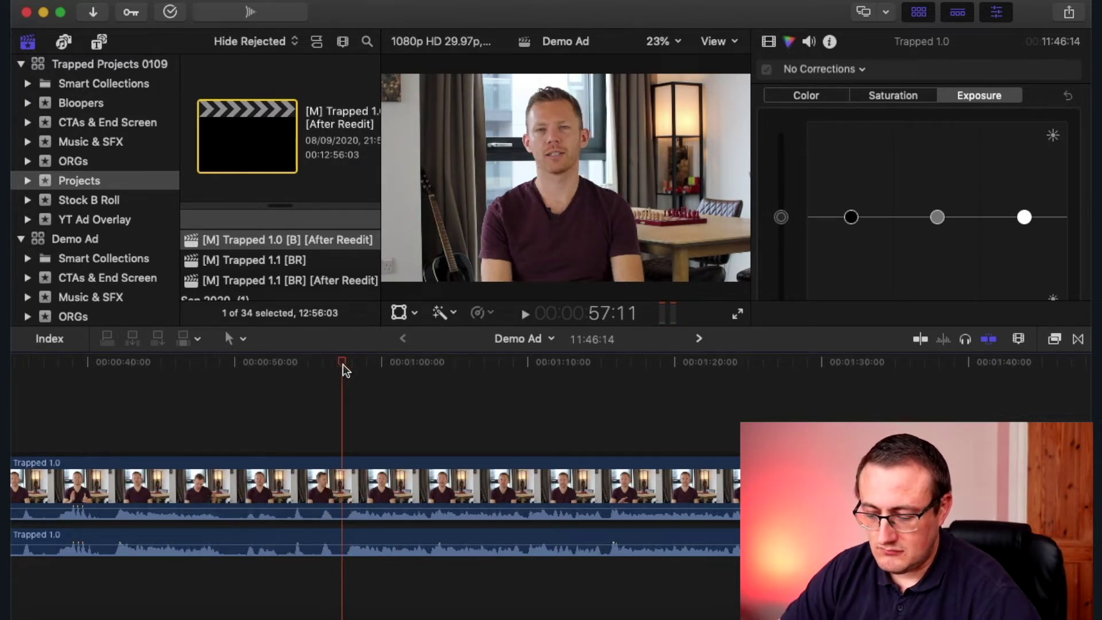
Split both stacked Trapped 1.0 clips at 57:28 and select the two segments before the cut
key(space)
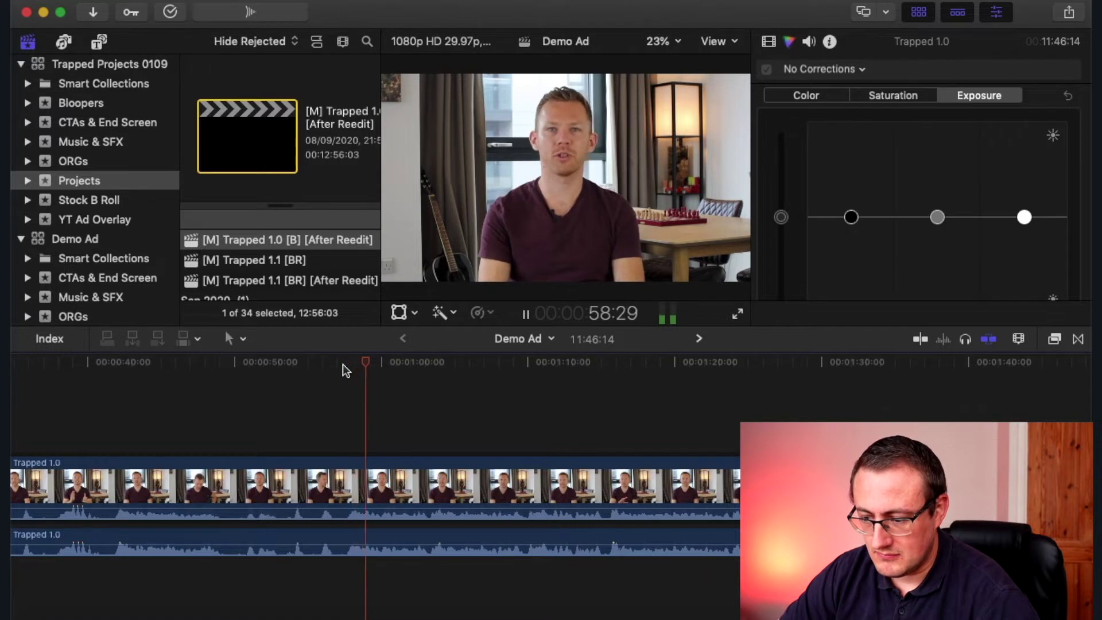
click(343, 364)
key(space)
key(super+b)
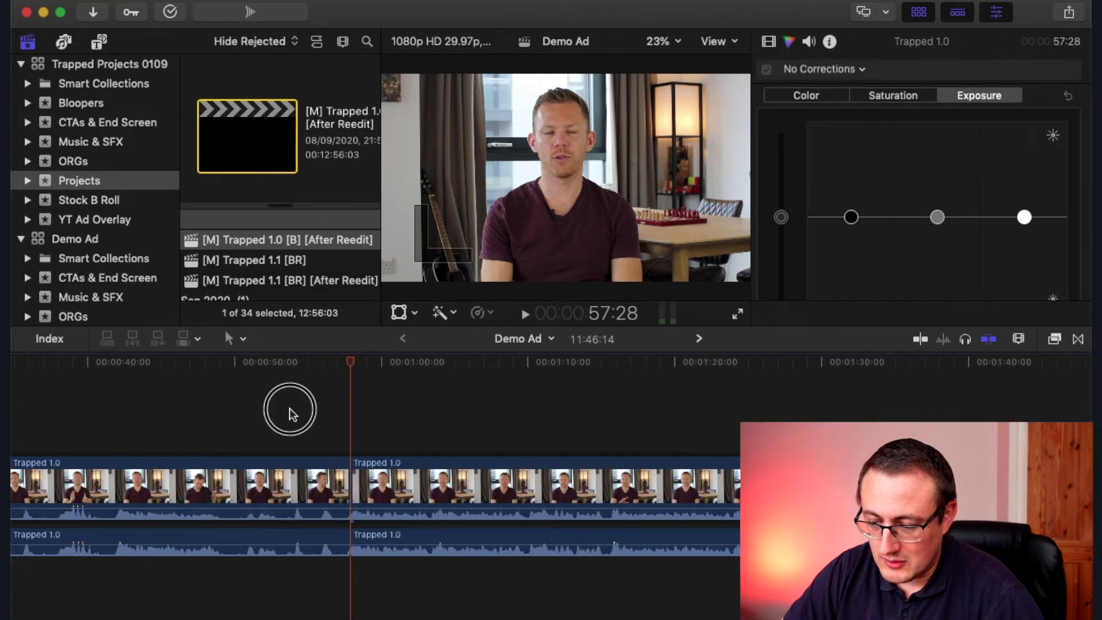
drag(291, 414, 266, 566)
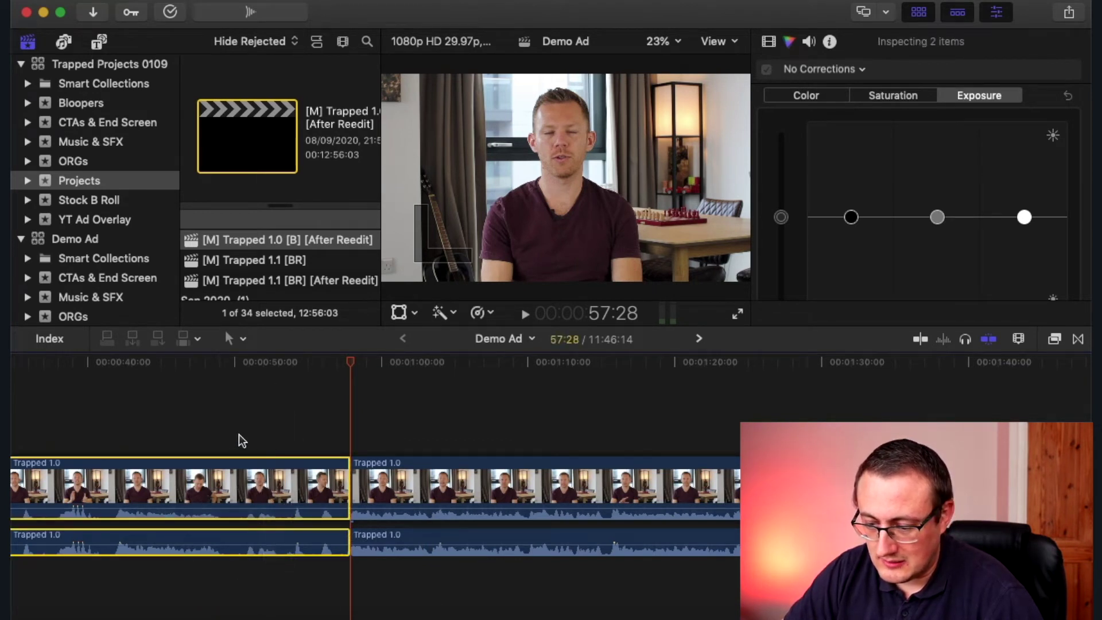
scroll(238, 438, left, 10)
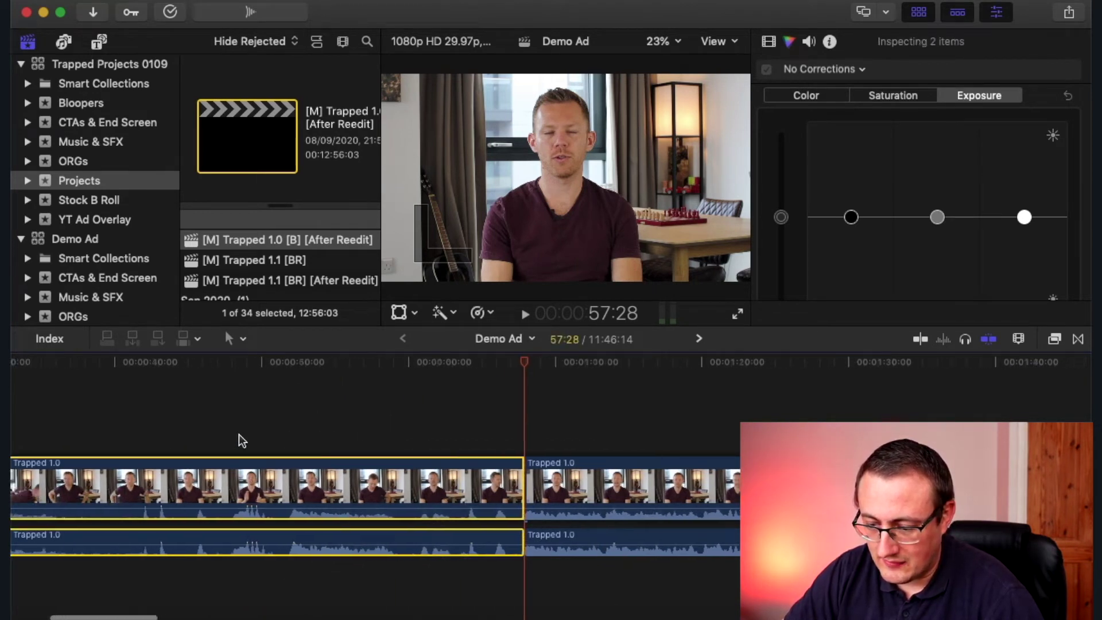
Blade the upper Trapped 1.0 clip at 55:14, then split it again at the playhead at 52:21
click(652, 414)
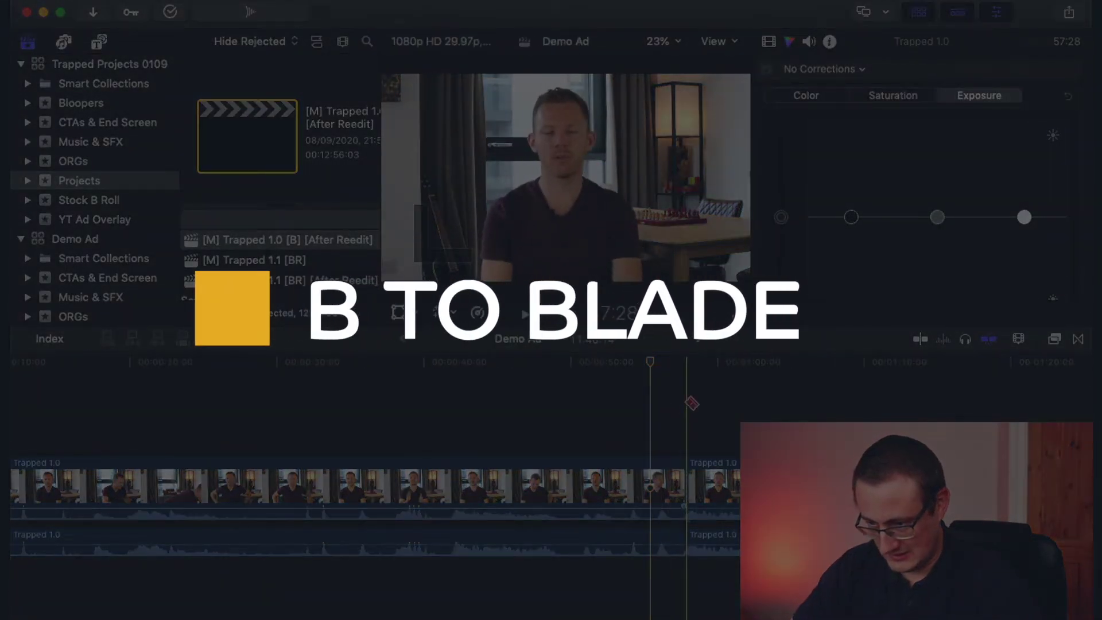
click(652, 485)
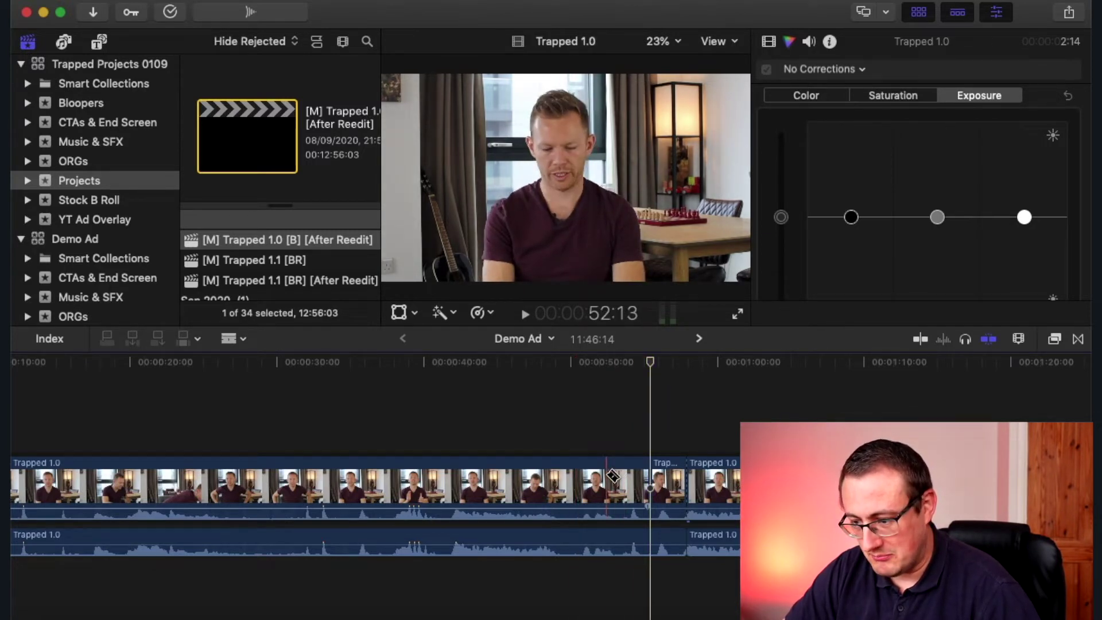
click(612, 380)
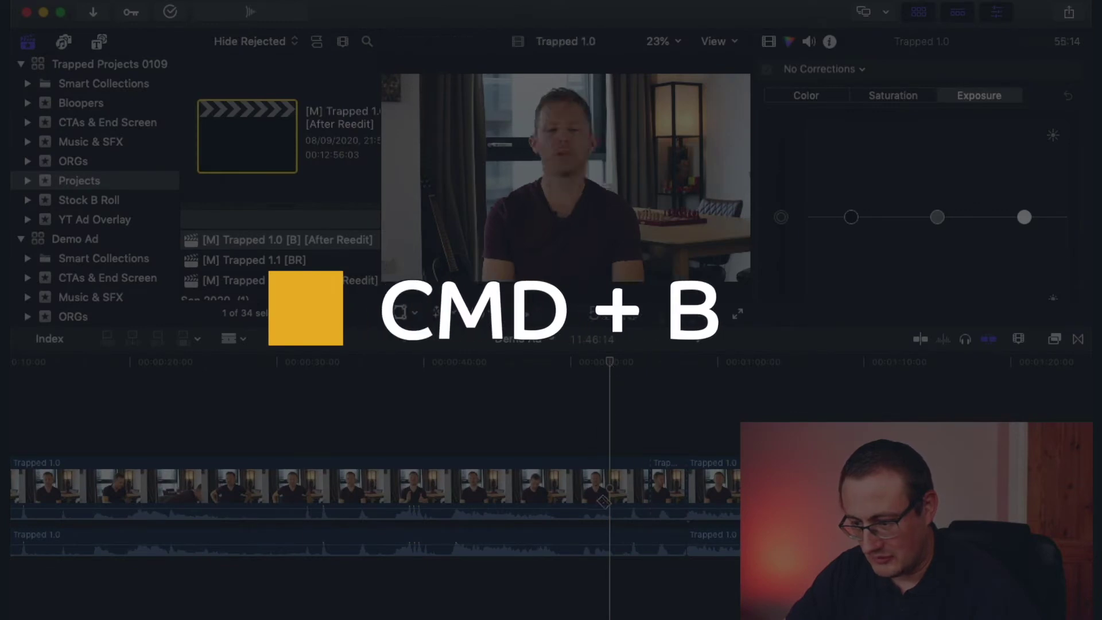
key(super+b)
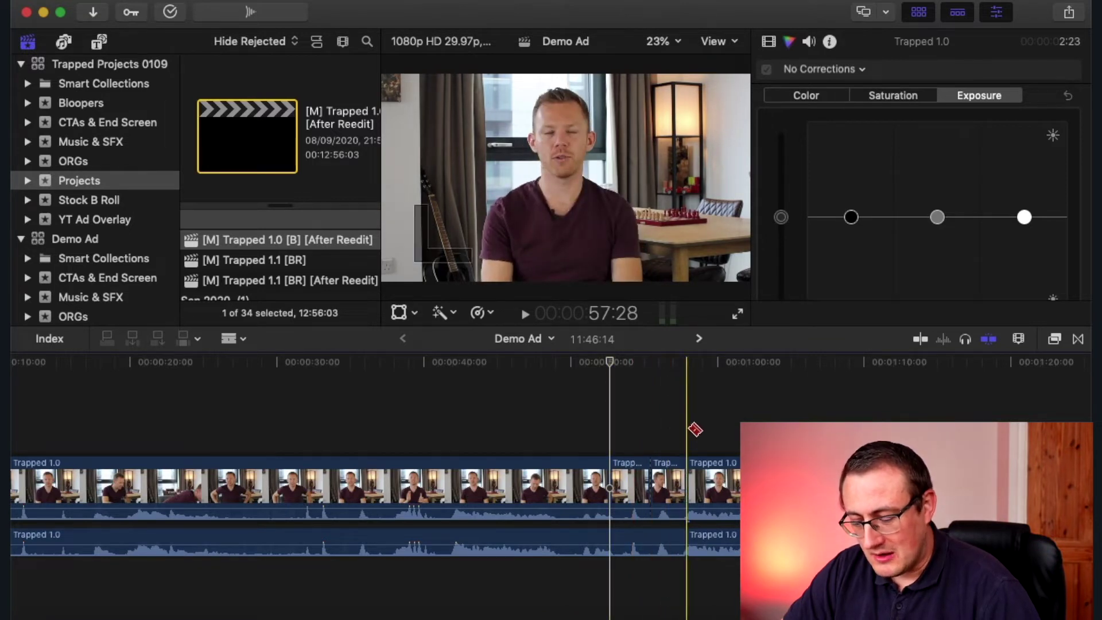
Delete all segments before the 57:28 cut on both layers and play the new opening
key(a)
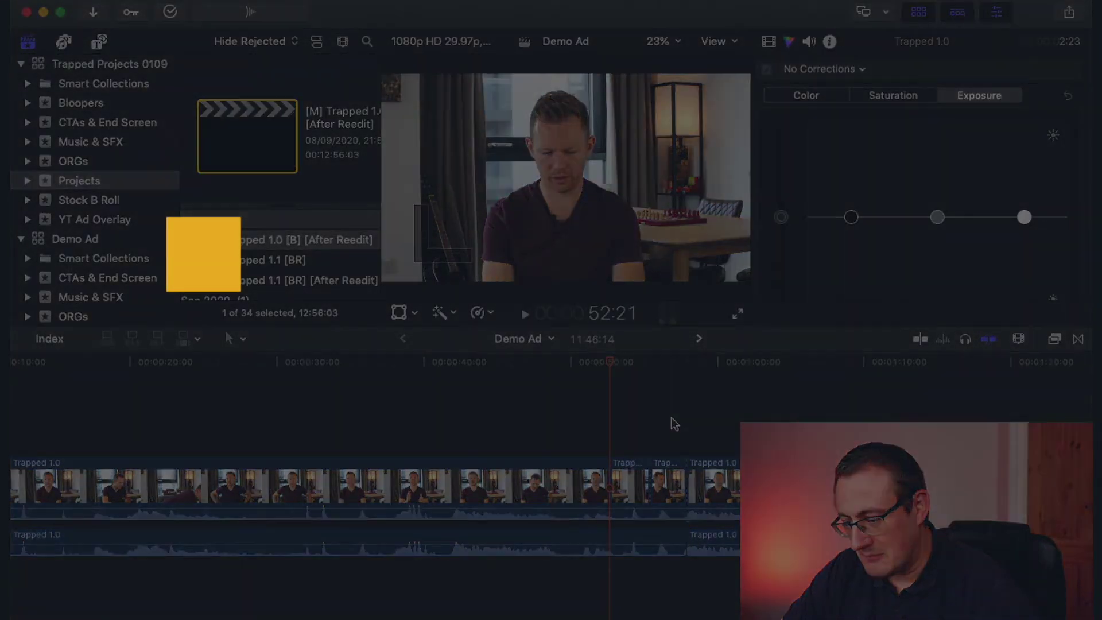
drag(686, 431, 265, 579)
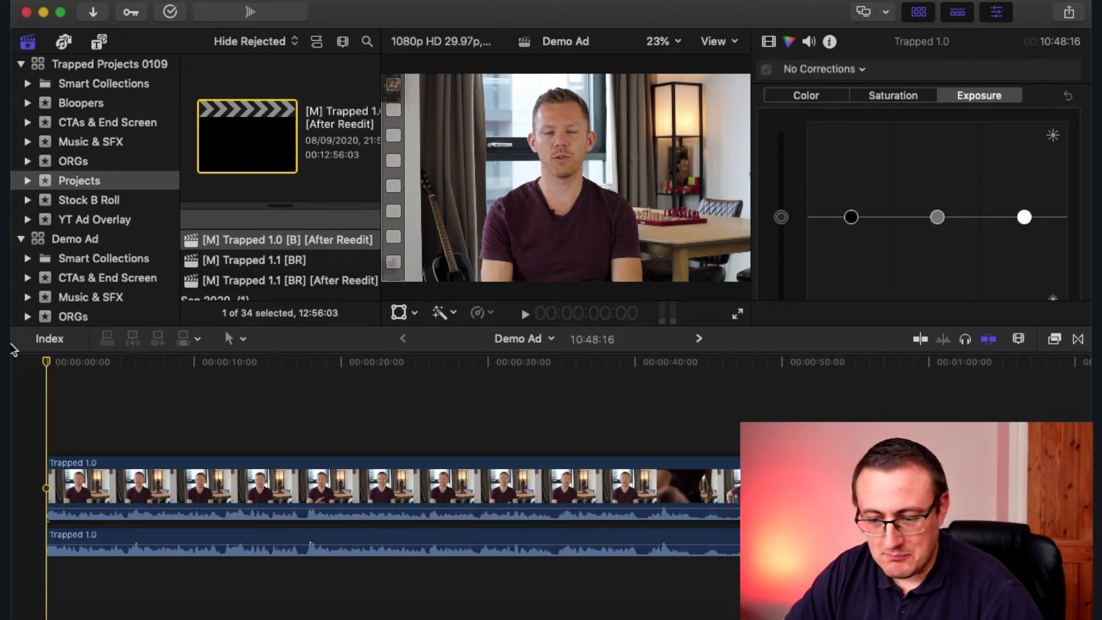
key(space)
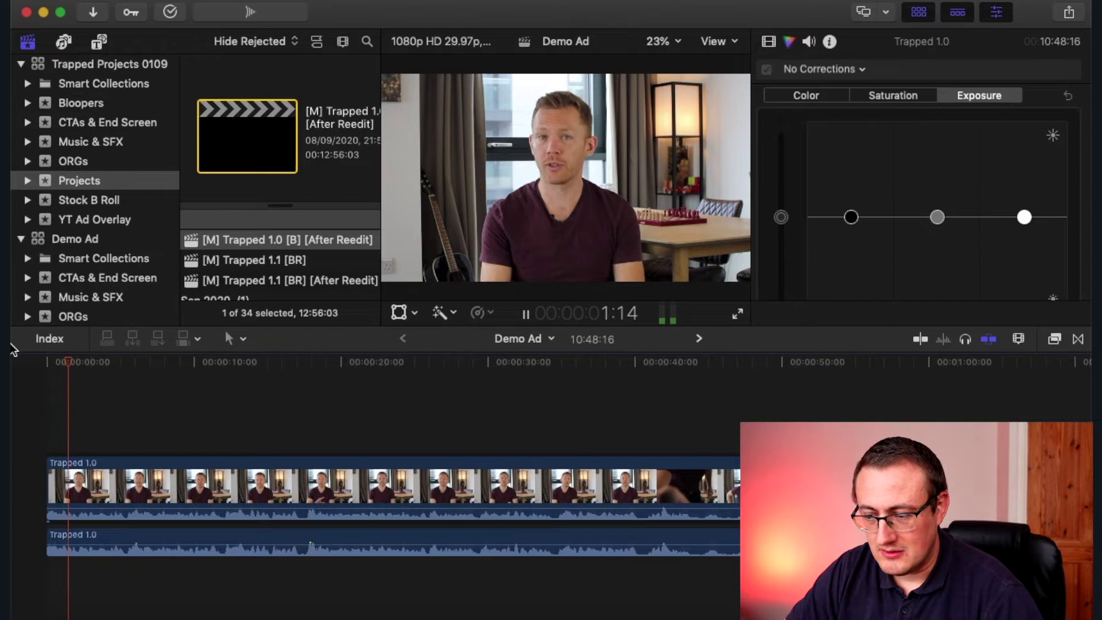
key(space)
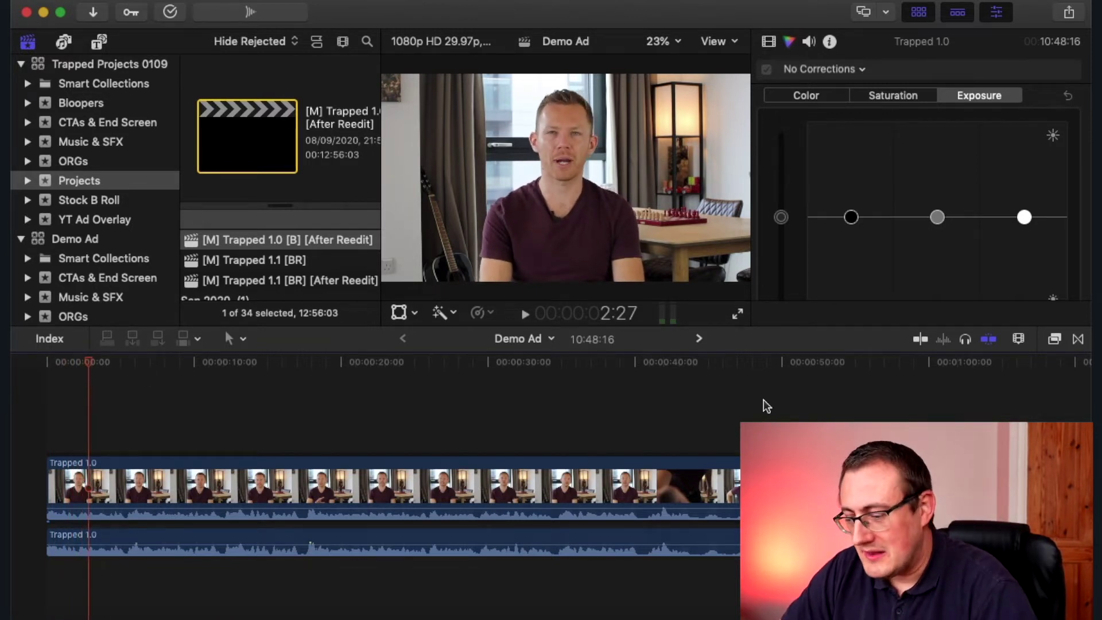
Find where speech resumes after the pause and split both Trapped 1.0 clips at 1:22:18
click(682, 428)
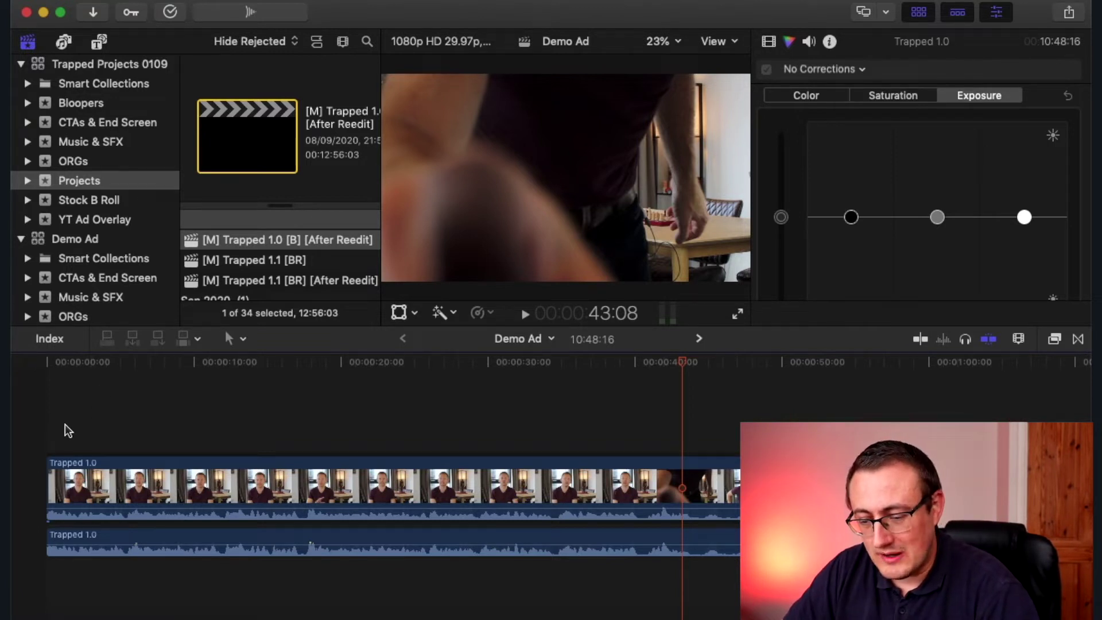
key(Home)
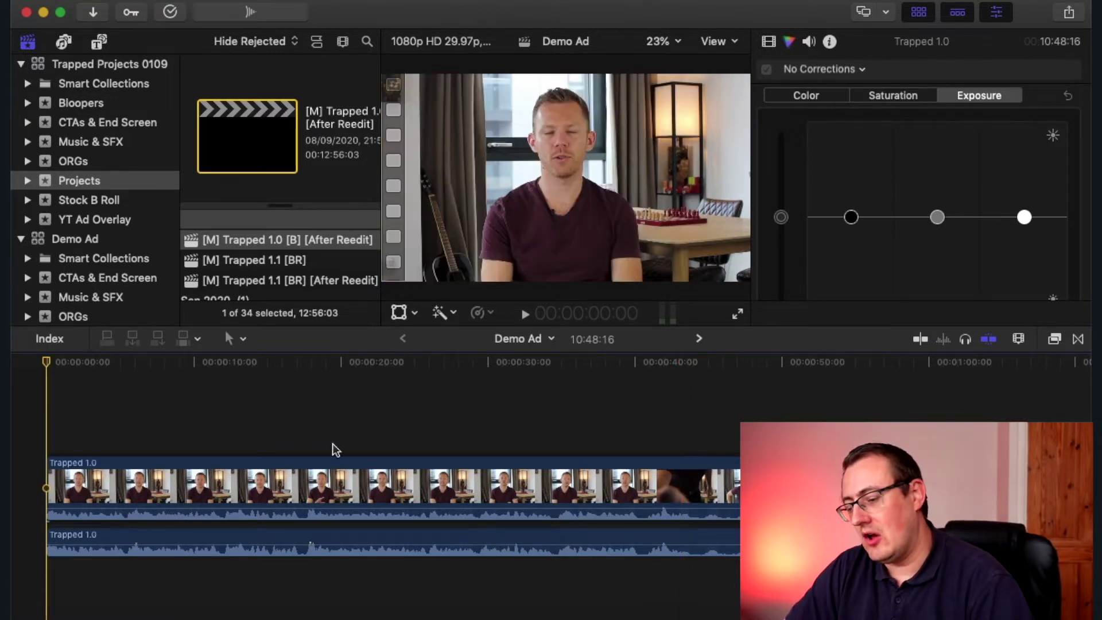
key(super+minus)
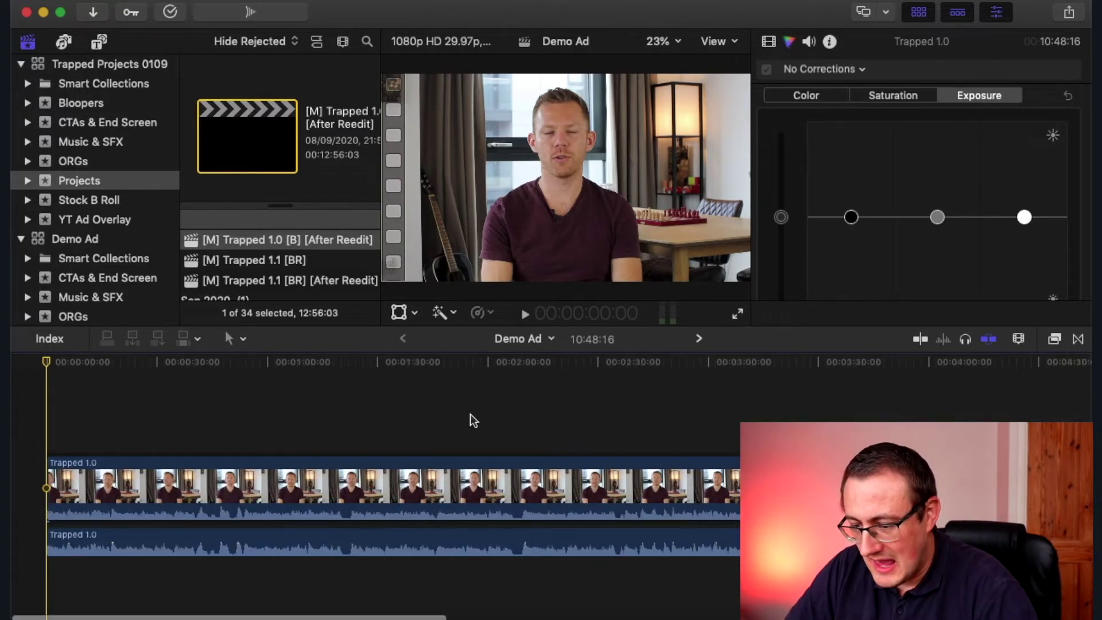
click(340, 405)
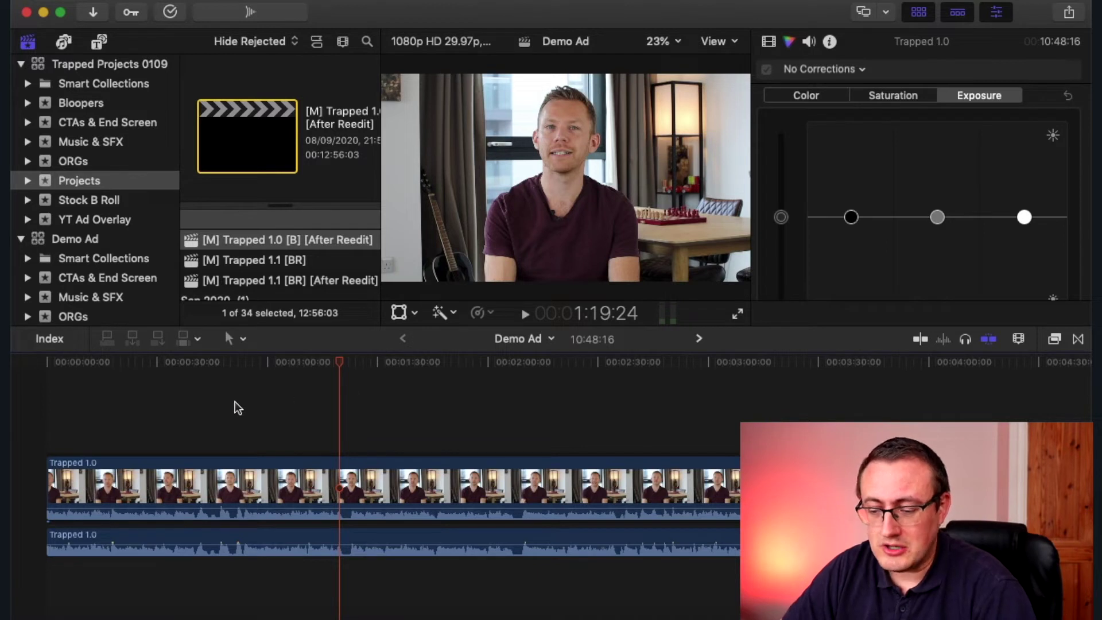
key(super+equal)
key(super+equal)
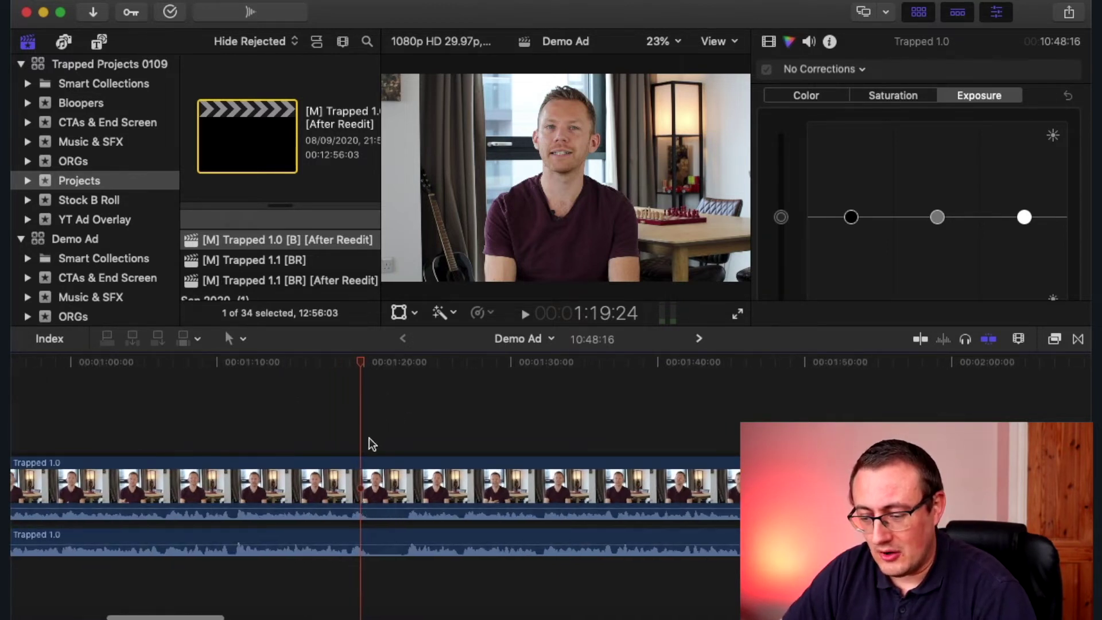
click(373, 440)
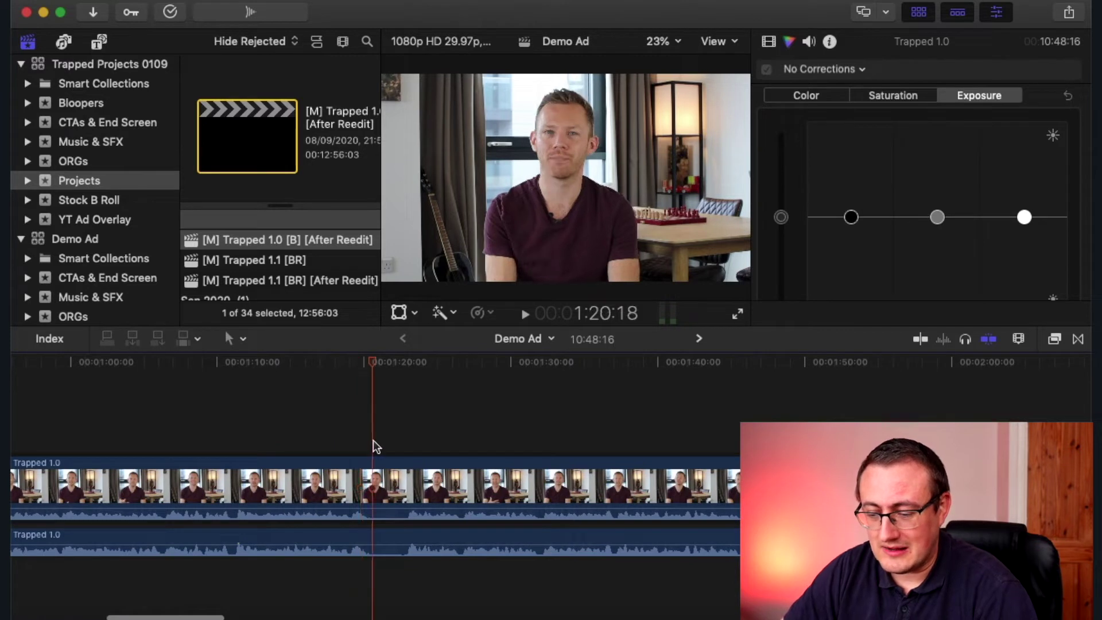
click(404, 444)
click(407, 439)
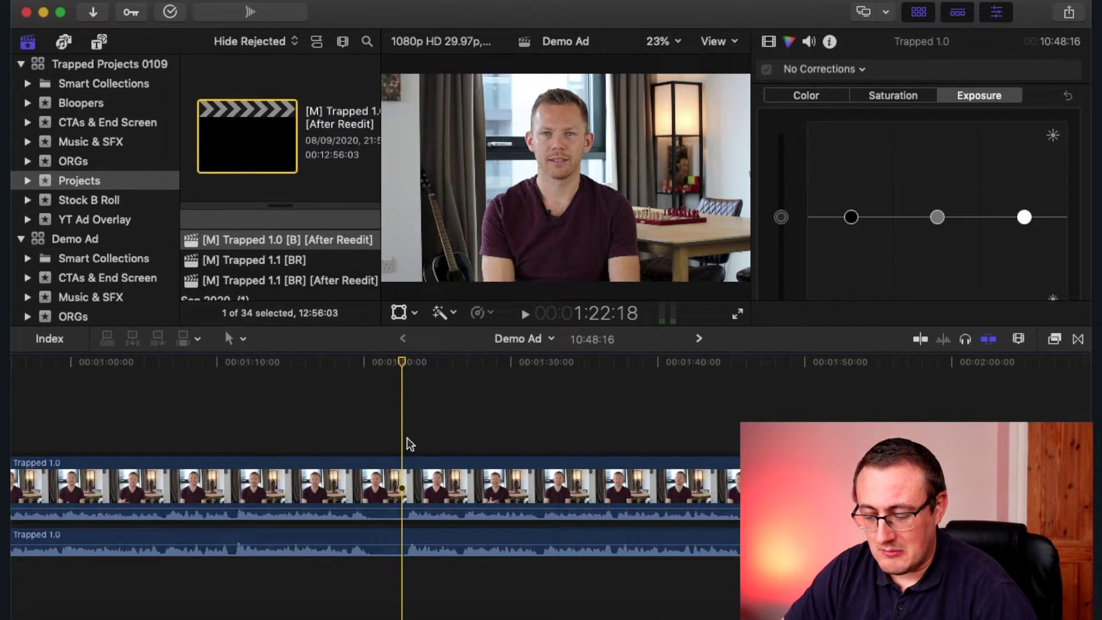
key(super+b)
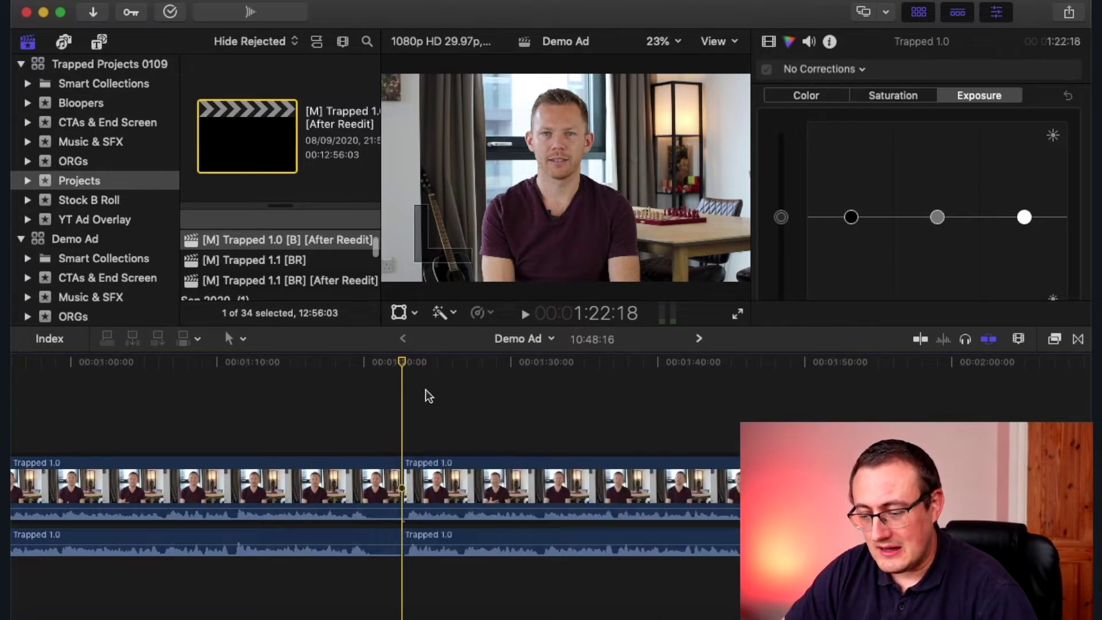
Split both clips at 1:20:11 and delete the short section up to the 1:22:18 cut
click(364, 413)
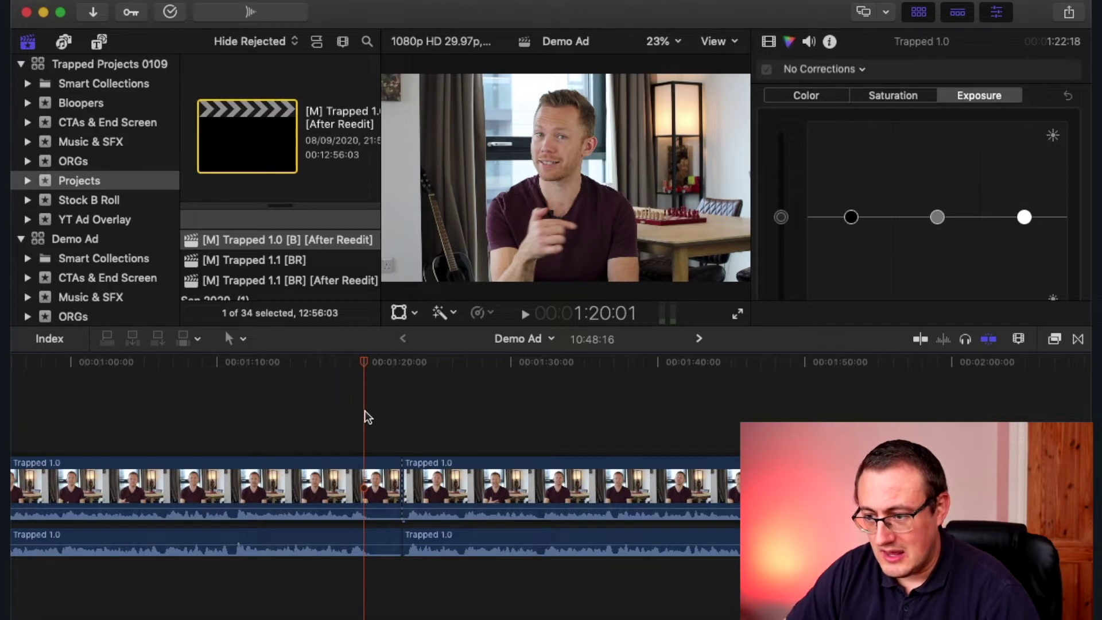
key(space)
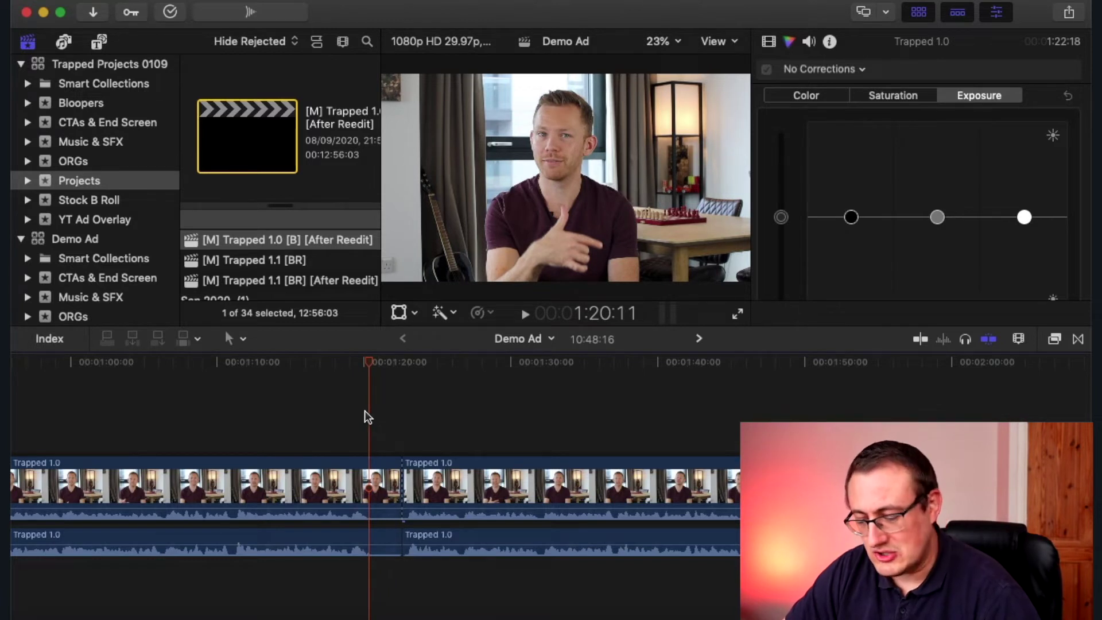
key(super+b)
drag(388, 428, 379, 576)
key(Delete)
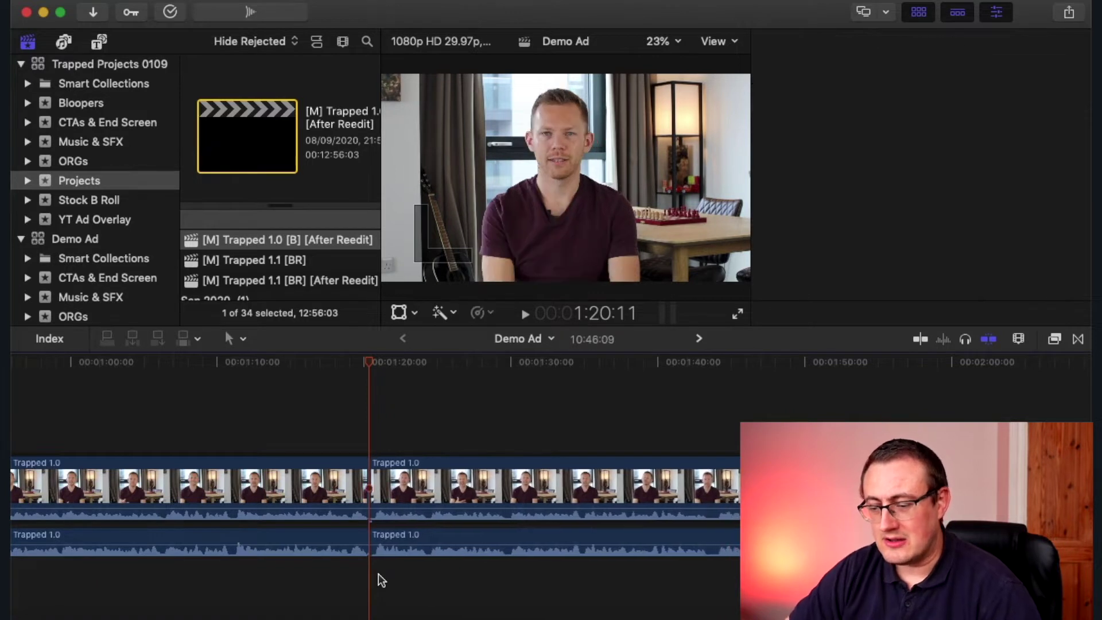
Undo the deletion of the short section after 1:20:11, then delete that section again
key(super+6)
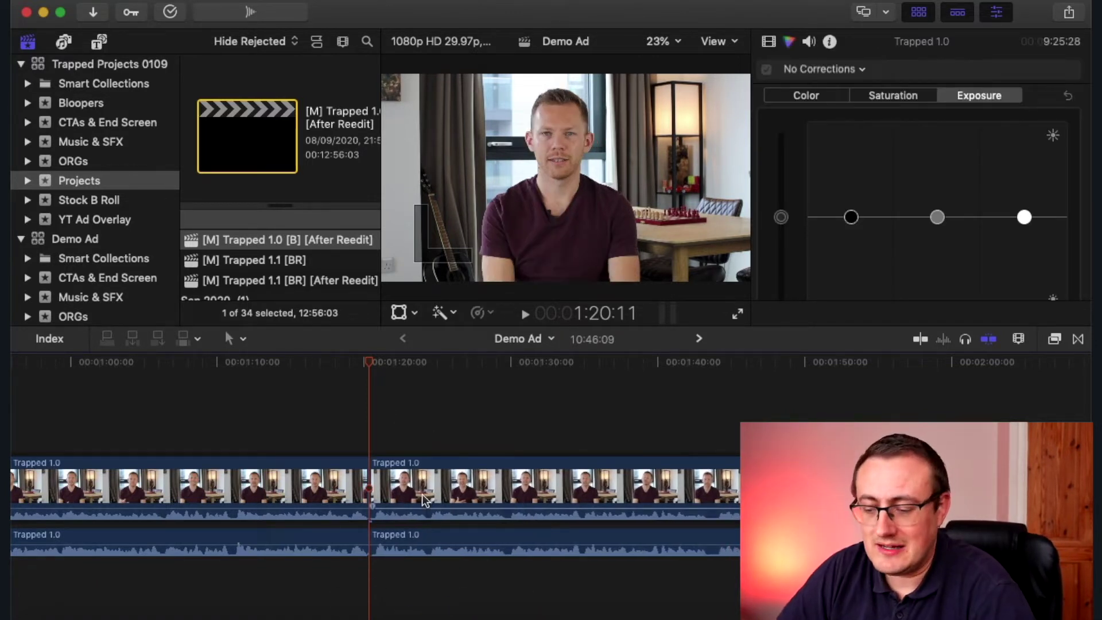
key(super+z)
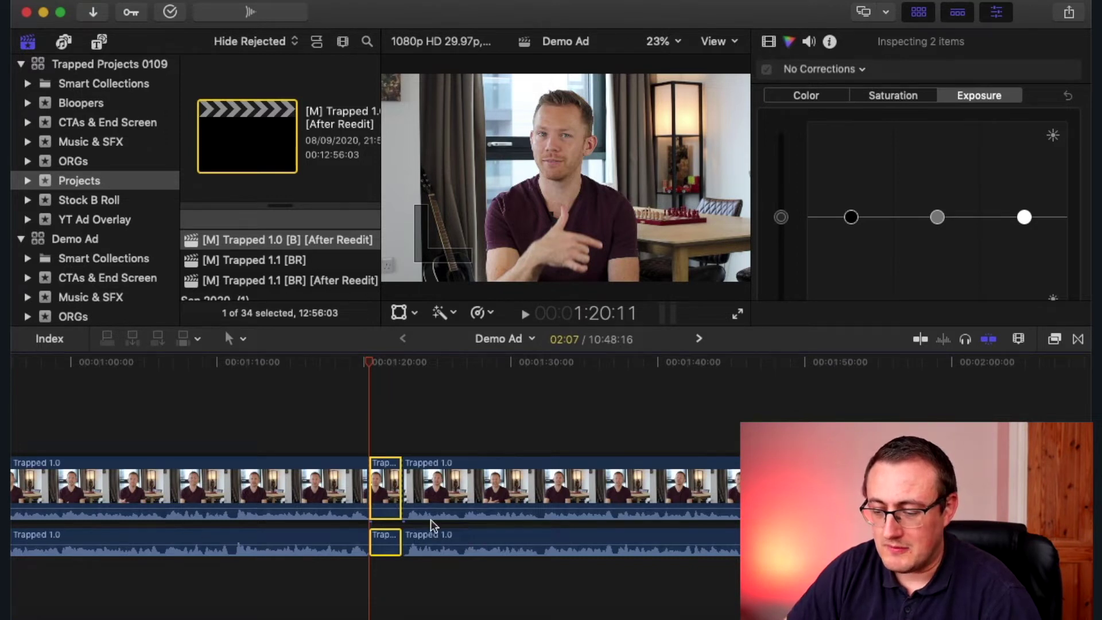
key(Delete)
Delete the two Trapped 1.0 segments before the 1:20:11 cut so the project starts with the following take
drag(305, 411, 310, 549)
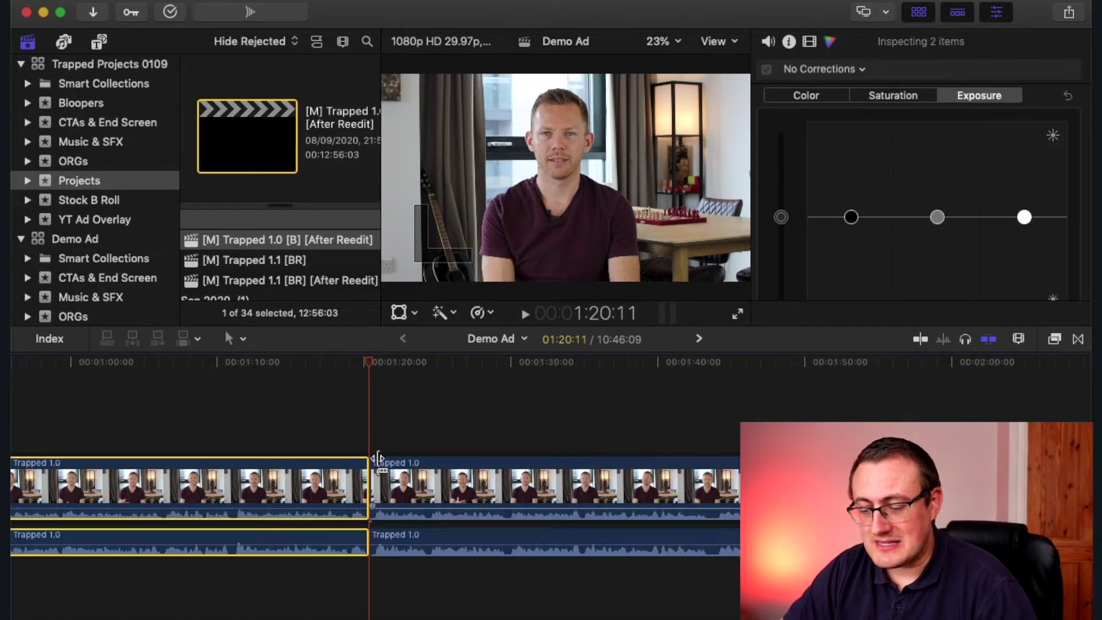
scroll(376, 456, left, 5)
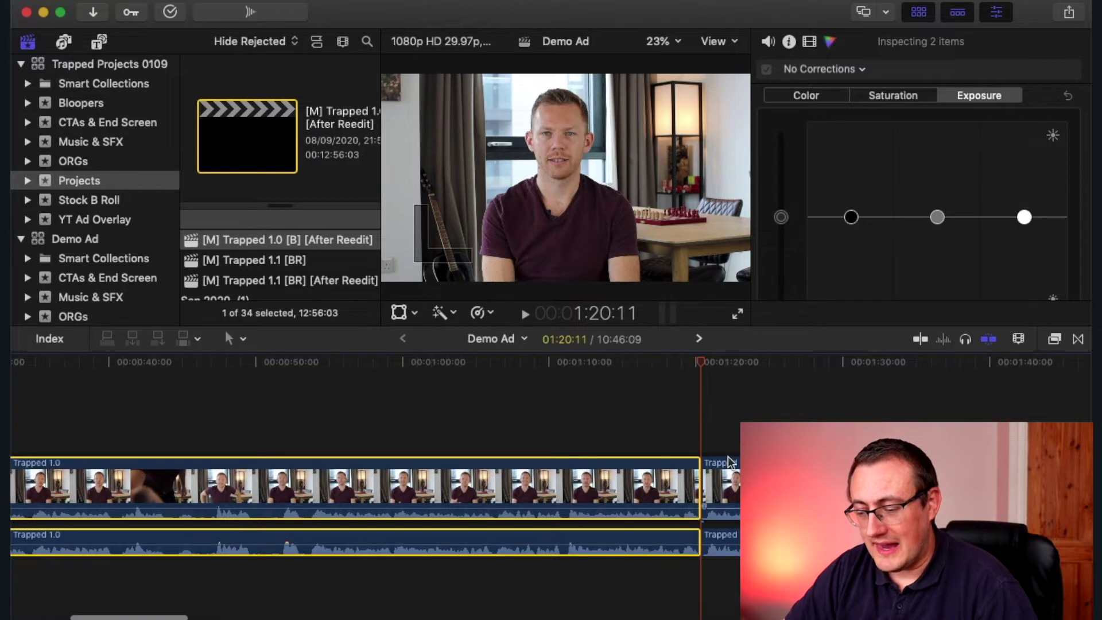
scroll(471, 444, right, 3)
scroll(470, 444, right, 3)
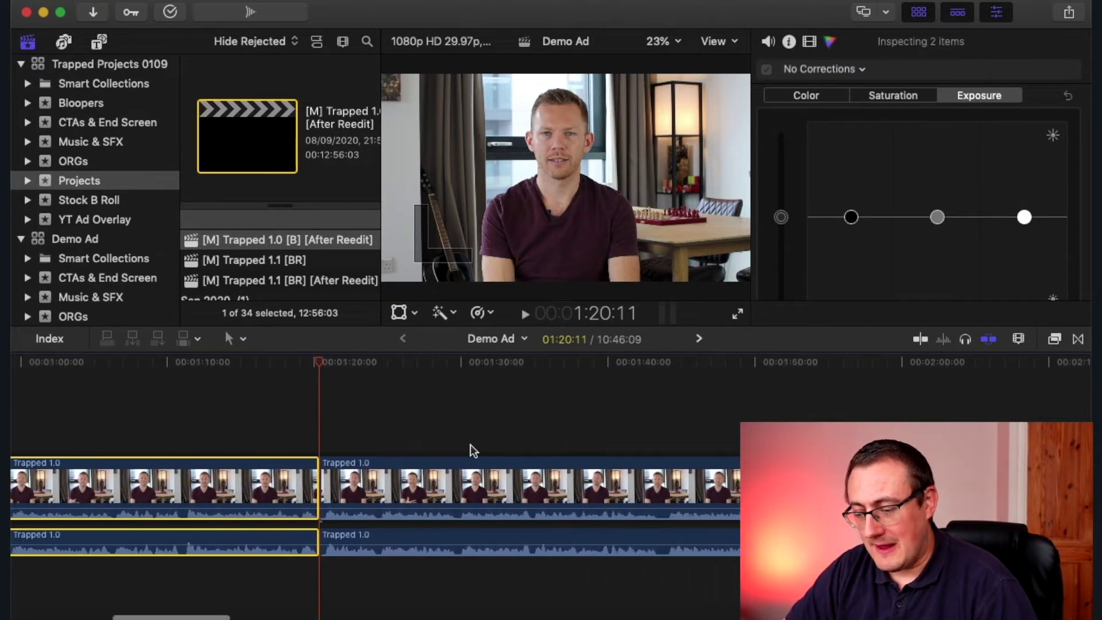
scroll(319, 446, right, 2)
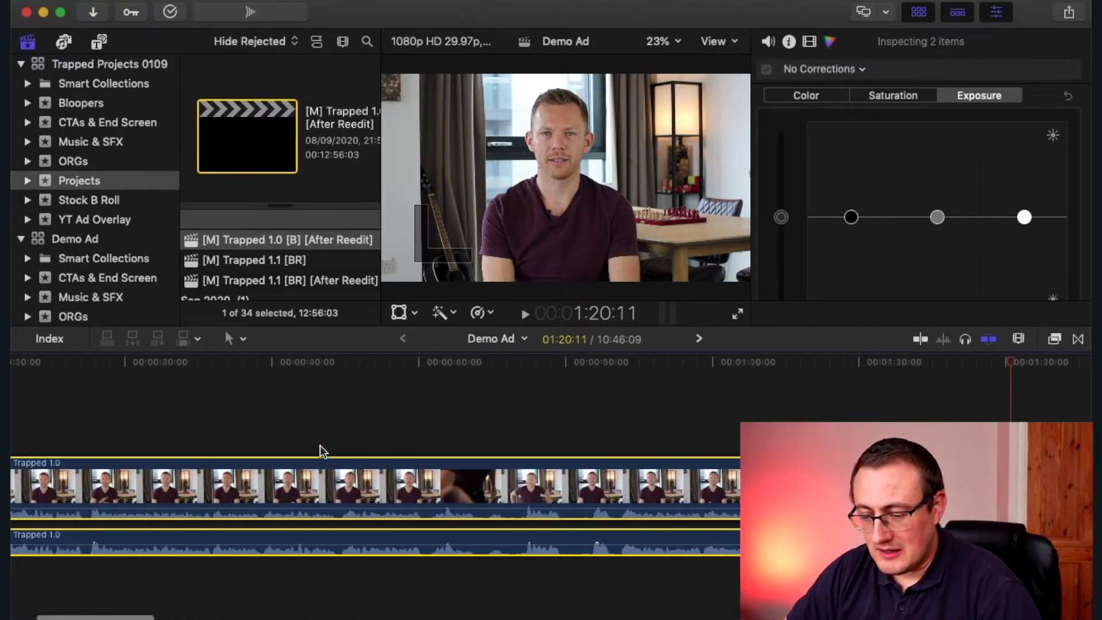
key(super+minus)
key(super+minus)
key(super+minus)
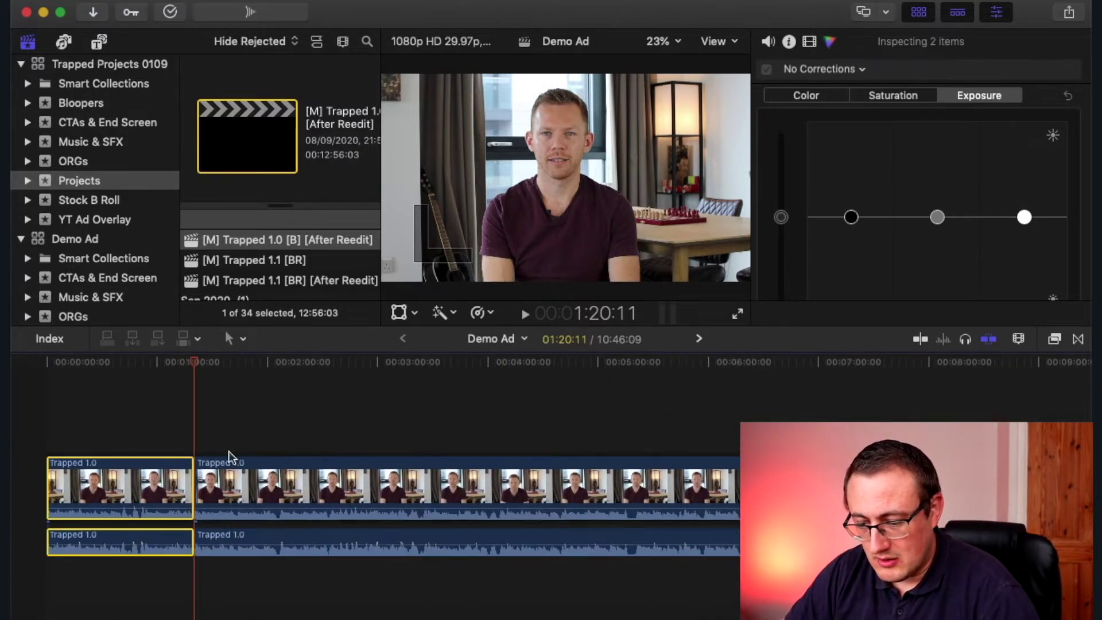
key(Delete)
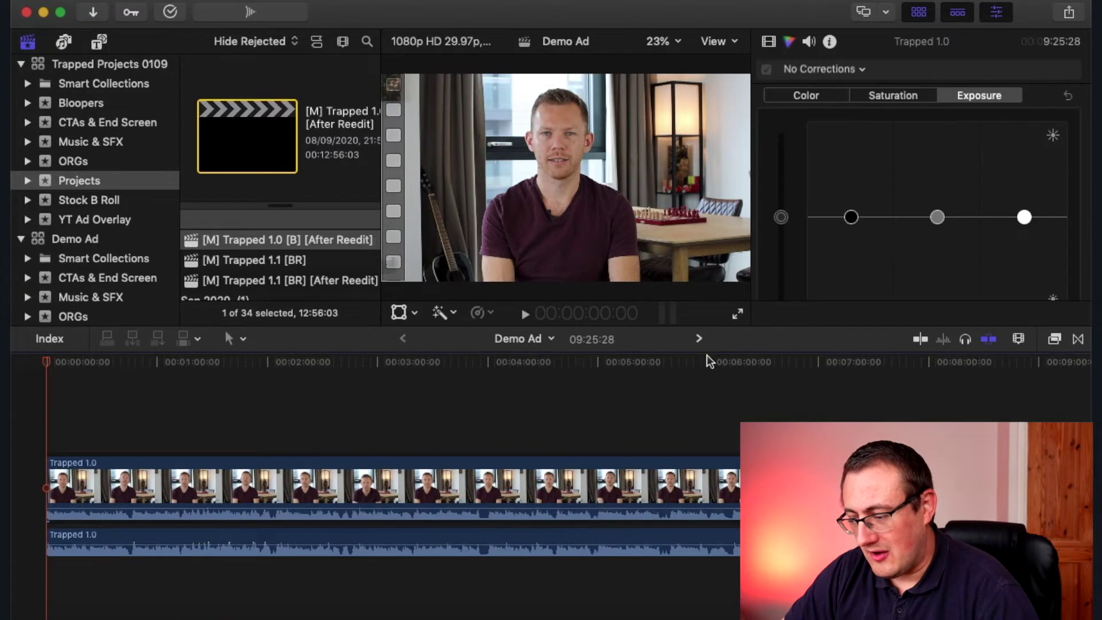
Find the end of the speech near the end of the footage and split both Trapped 1.0 clips at 9:00:26
scroll(942, 356, right, 2)
scroll(1012, 382, right, 5)
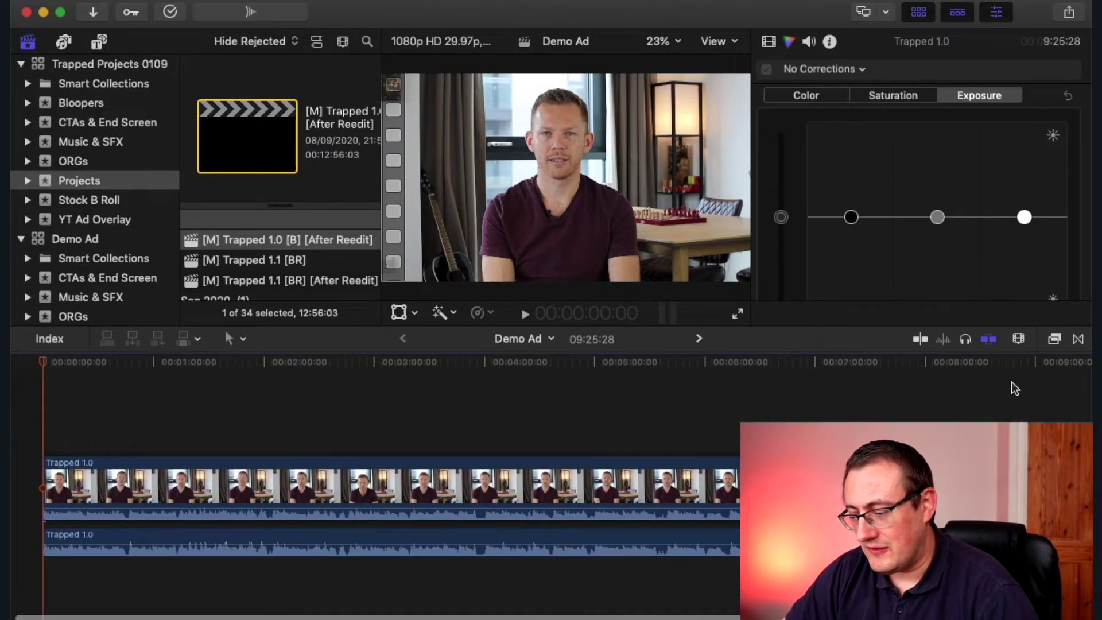
scroll(1002, 391, right, 4)
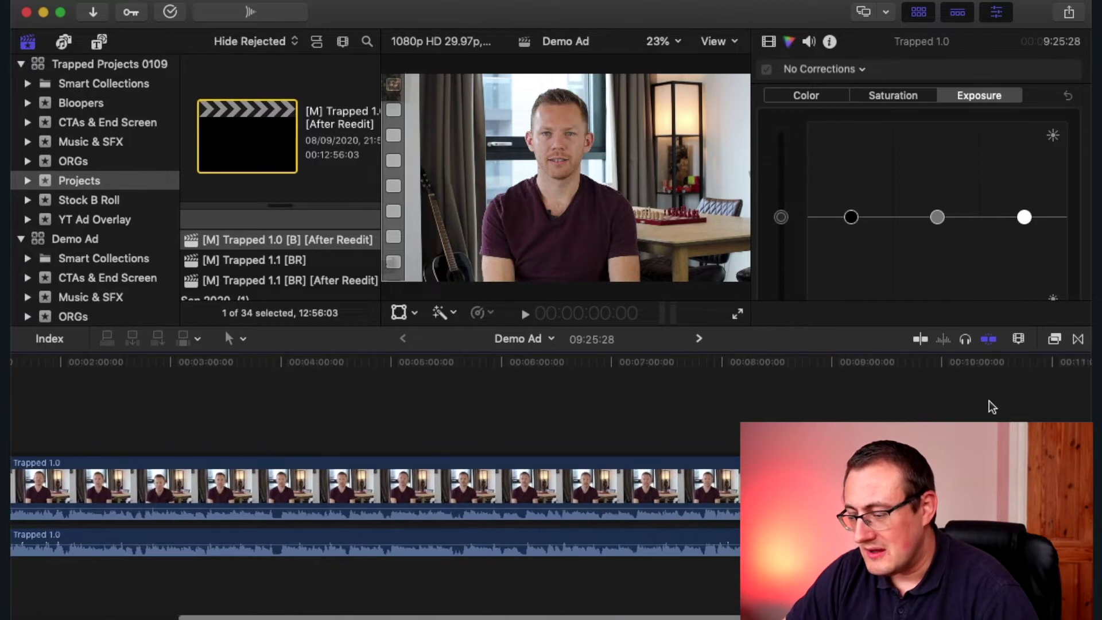
click(822, 410)
click(833, 428)
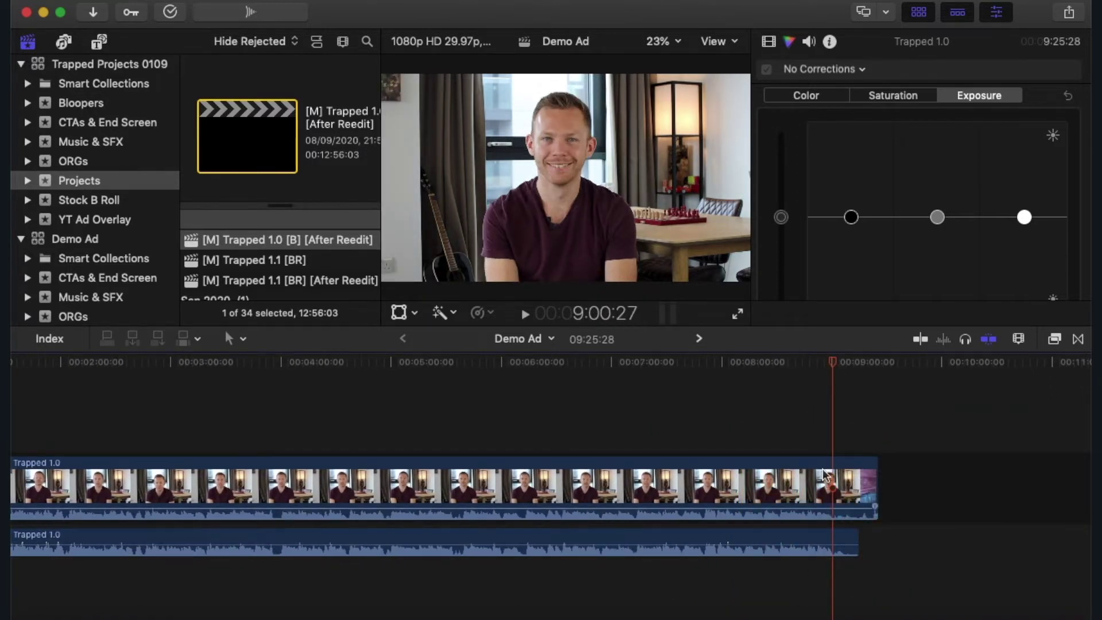
key(space)
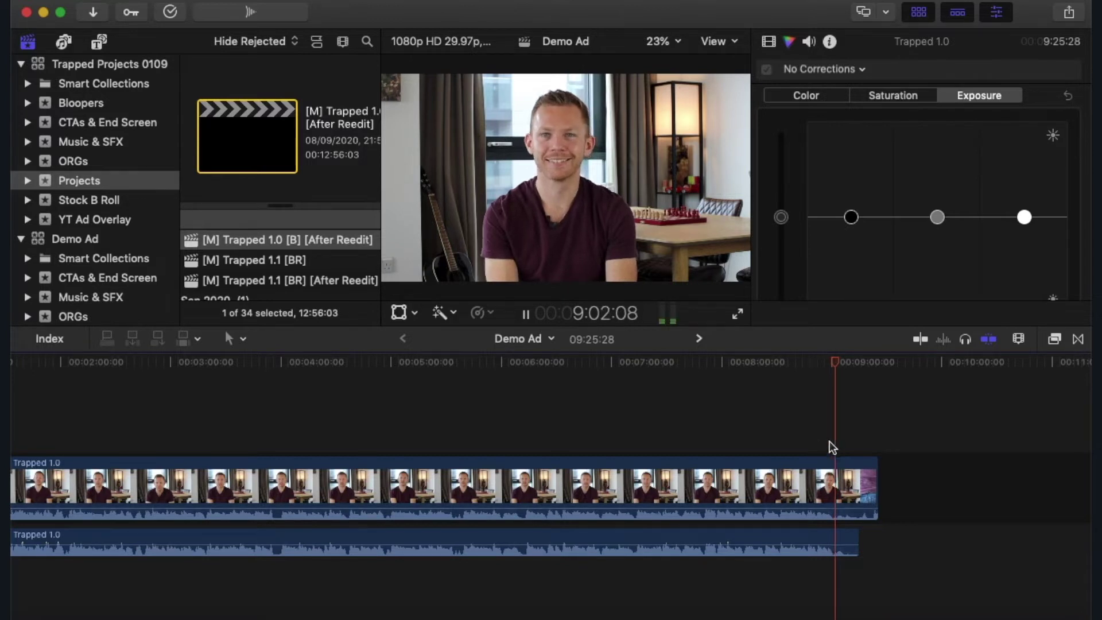
click(826, 440)
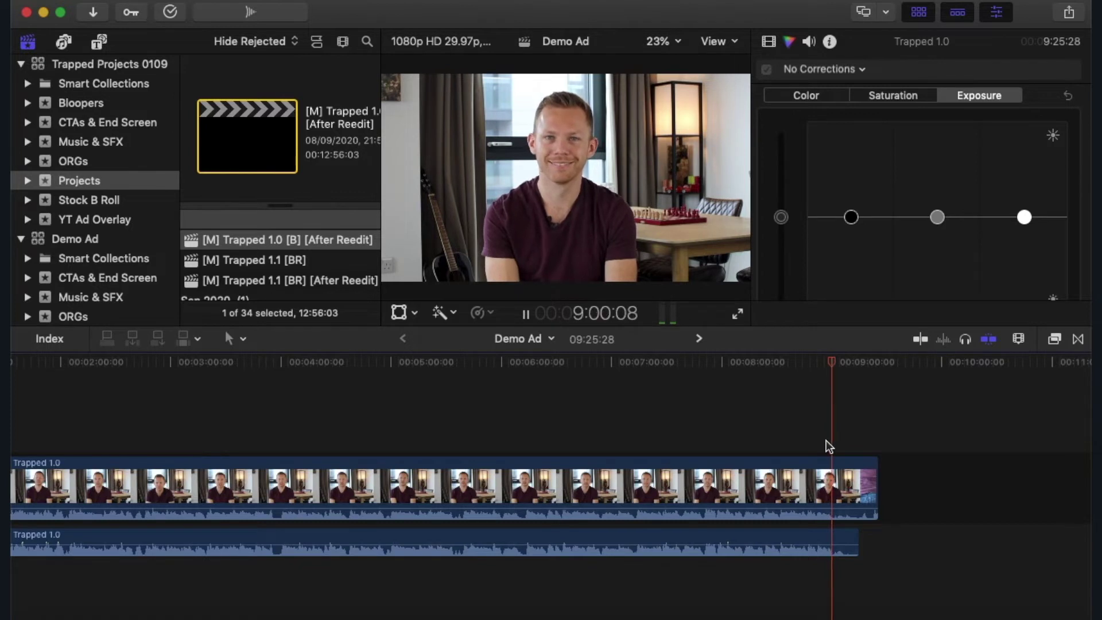
key(space)
key(cmd+b)
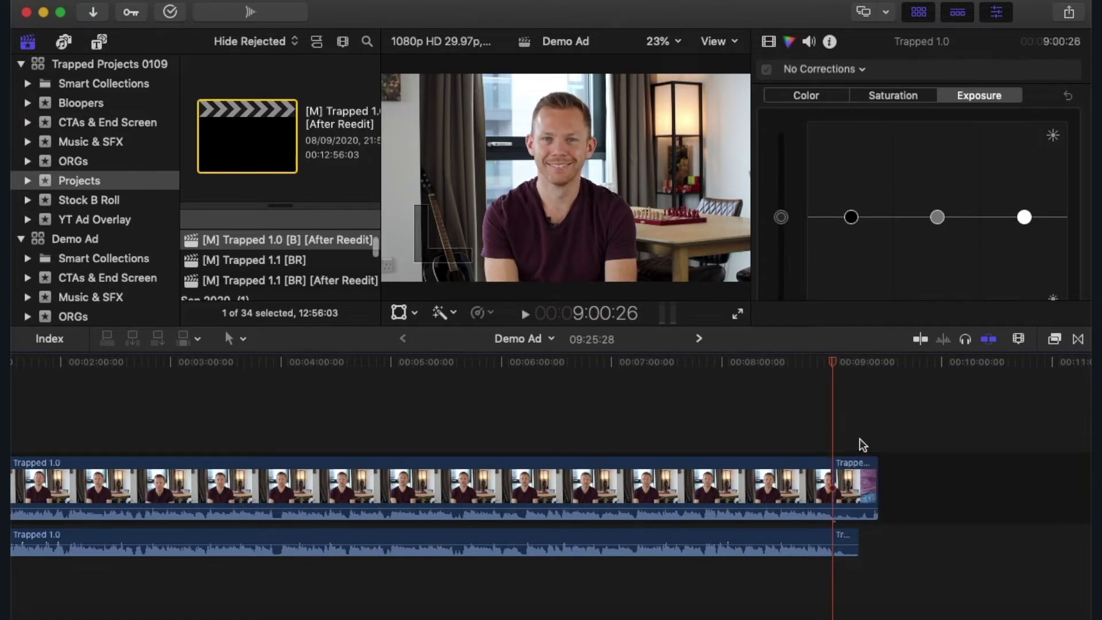
Delete the two Trapped 1.0 segments after the 9:00:26 cut
click(846, 513)
super+click(846, 540)
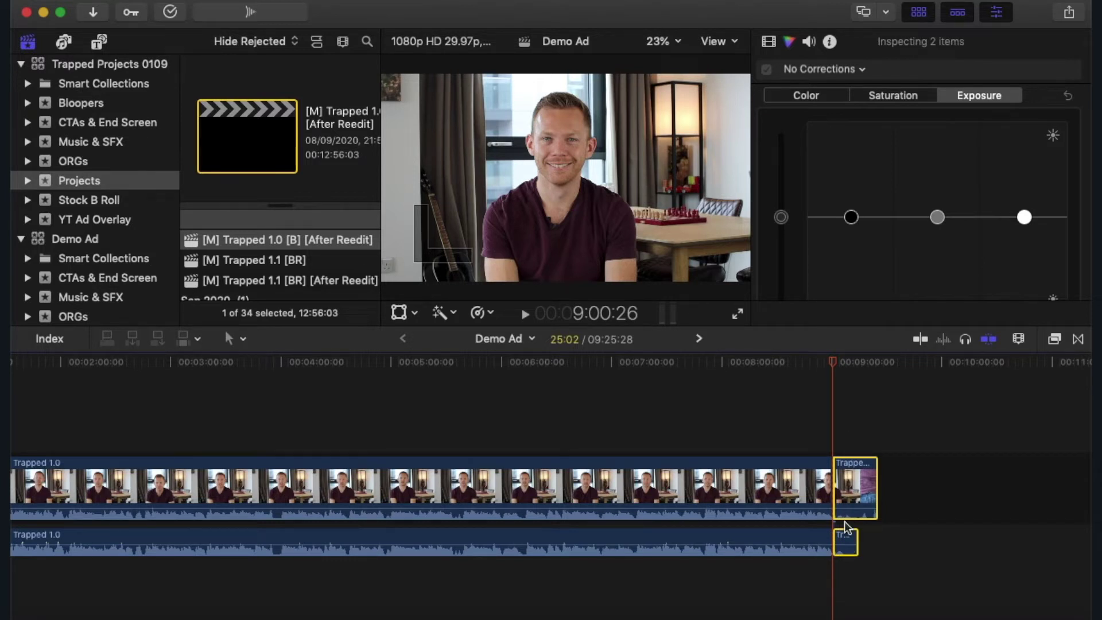
key(Delete)
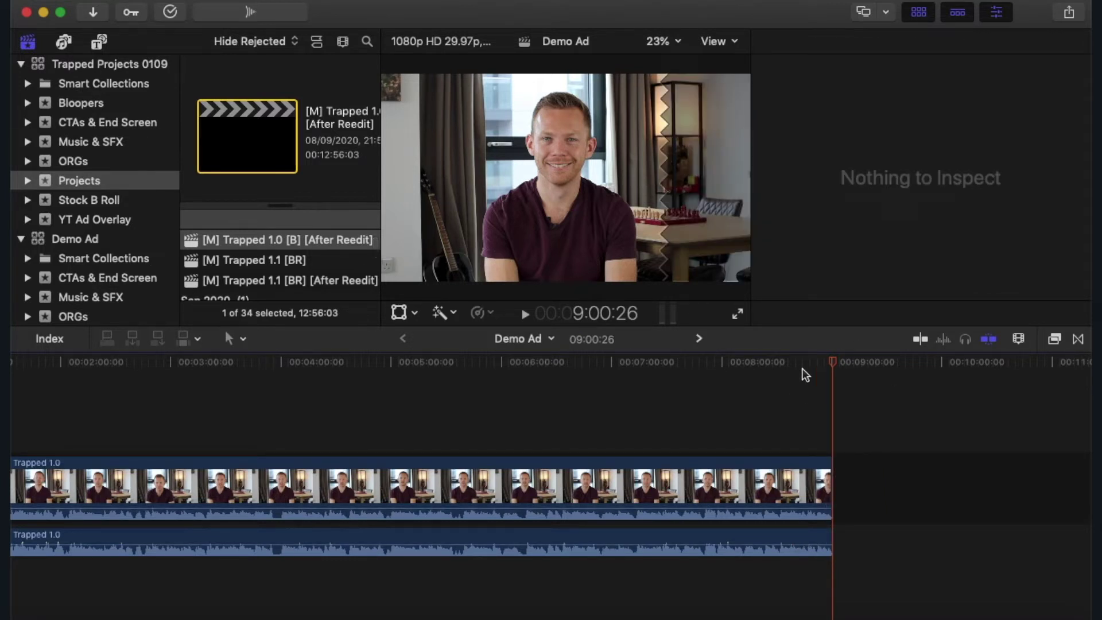
Examine how the footage is cut in the [M] Trapped 1.0 [B] [After Reedit] project and return to the Demo Ad project
scroll(805, 374, left, 5)
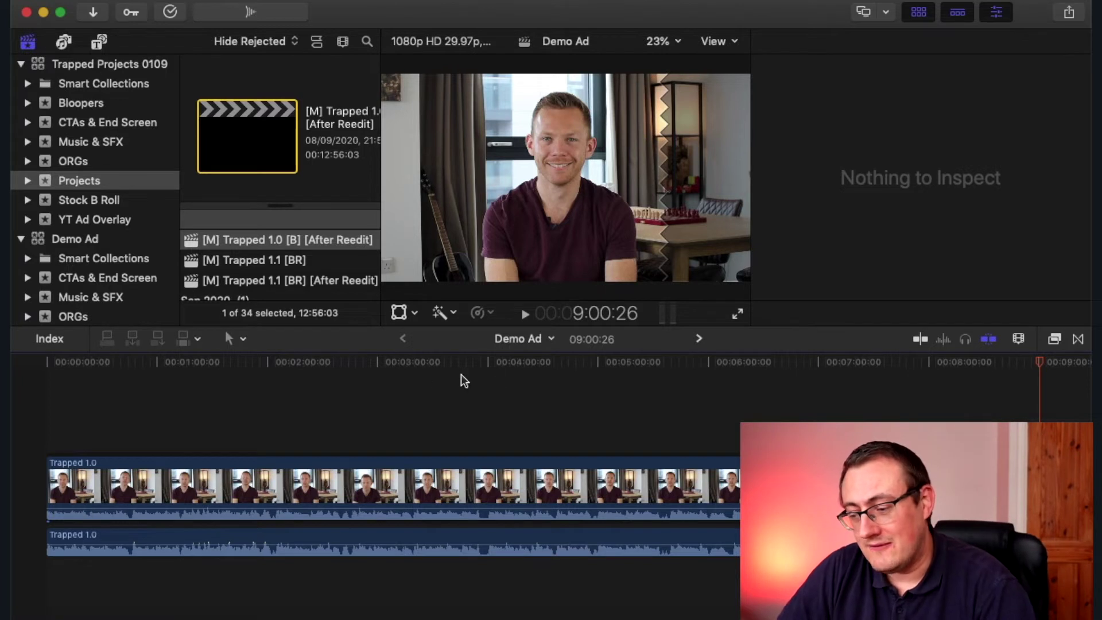
click(700, 339)
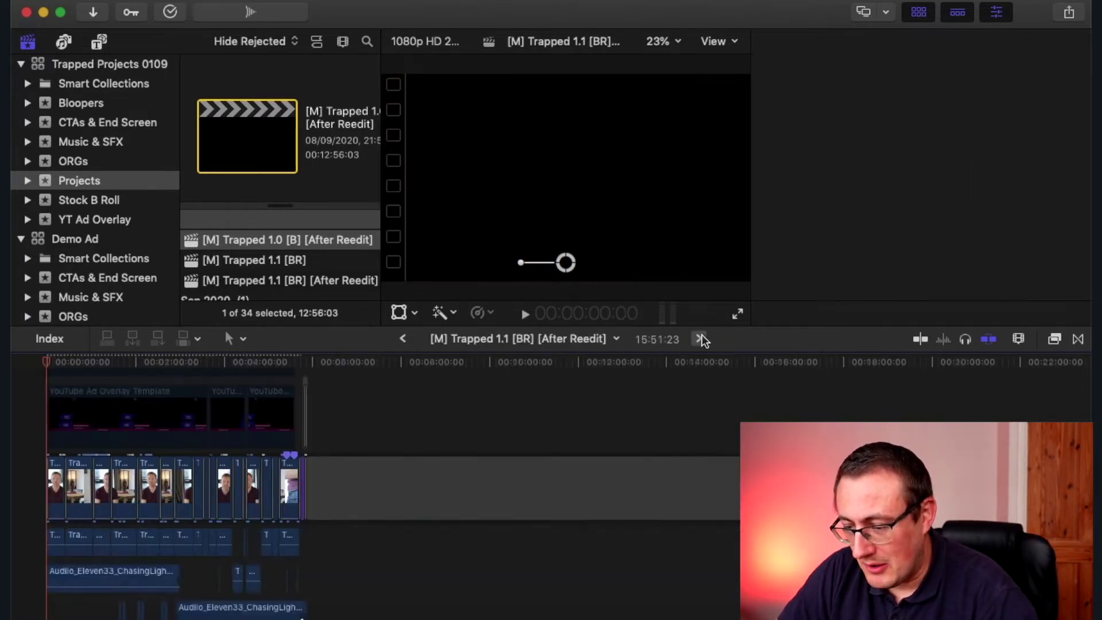
click(700, 339)
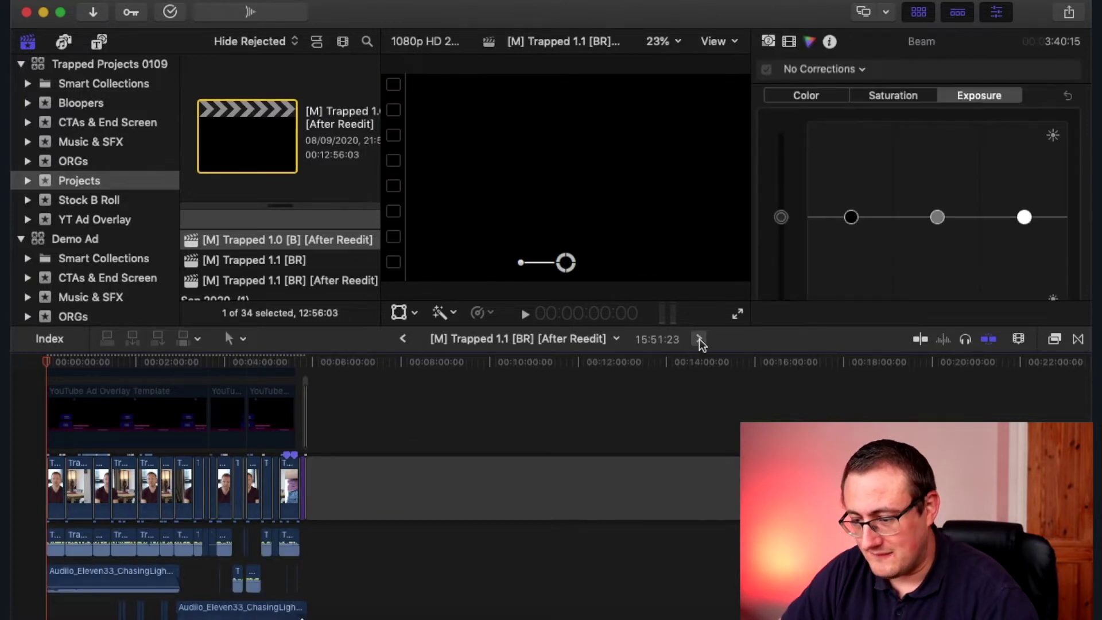
scroll(492, 449, up, 5)
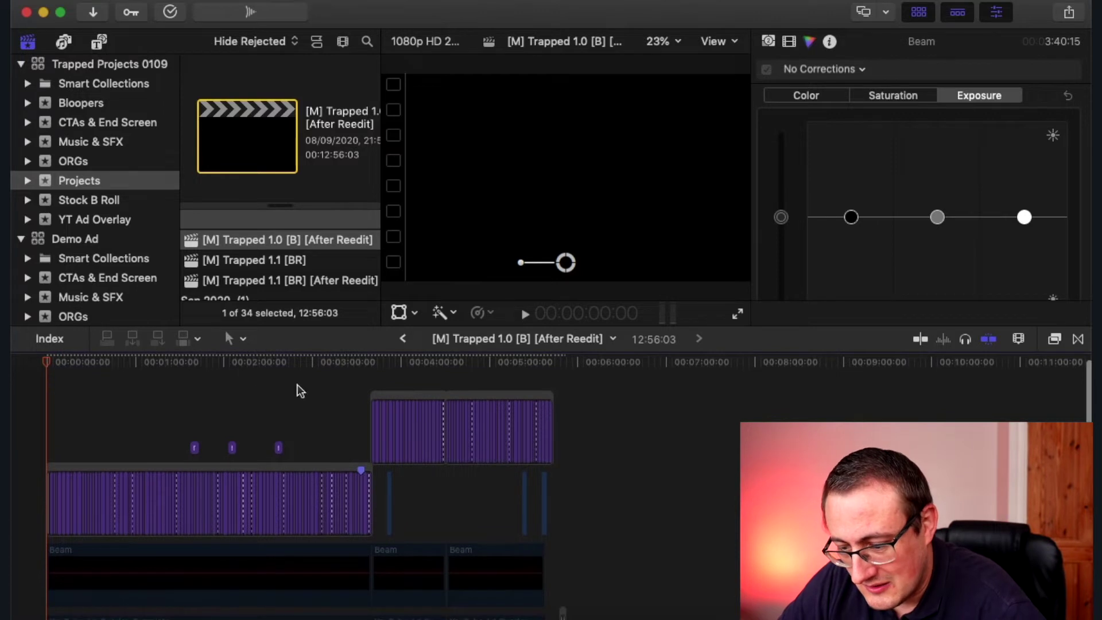
scroll(290, 474, down, 10)
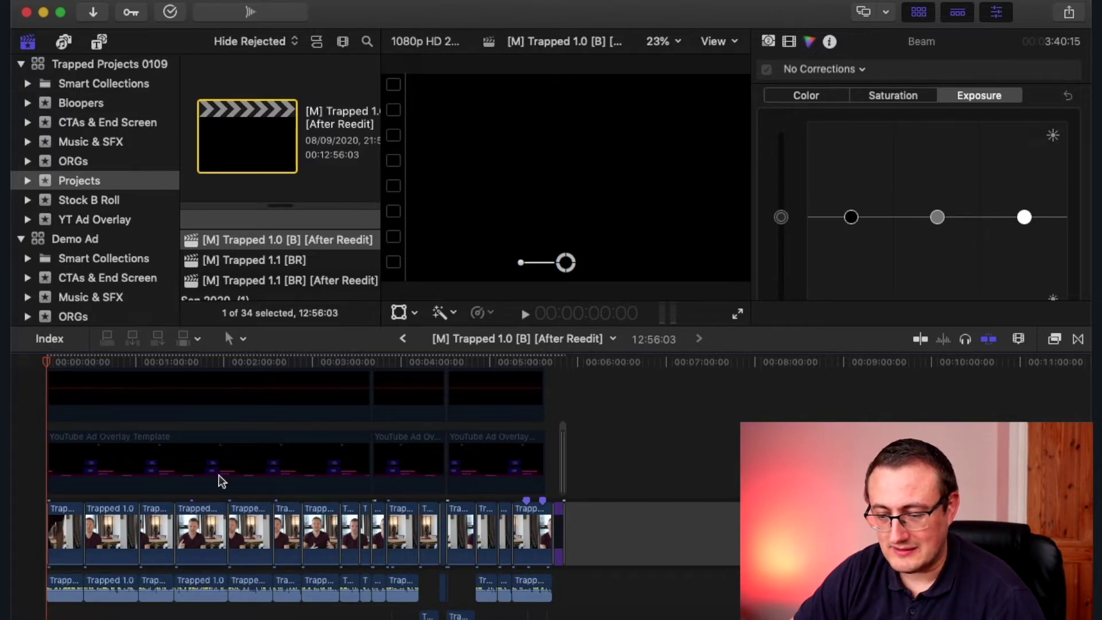
click(70, 364)
key(super+equal)
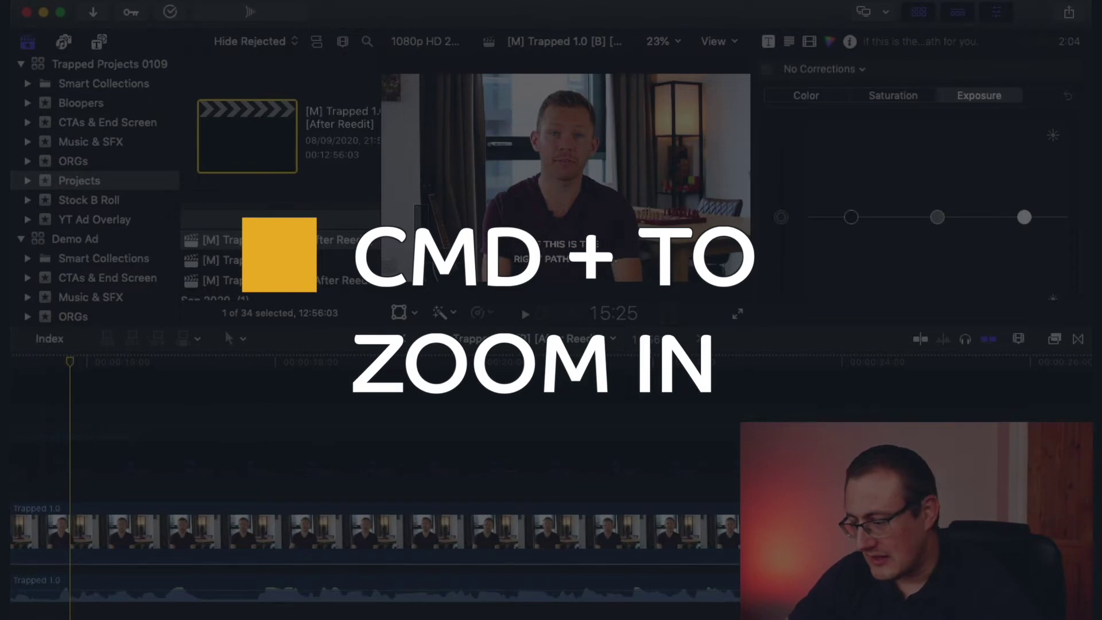
key(super+equal)
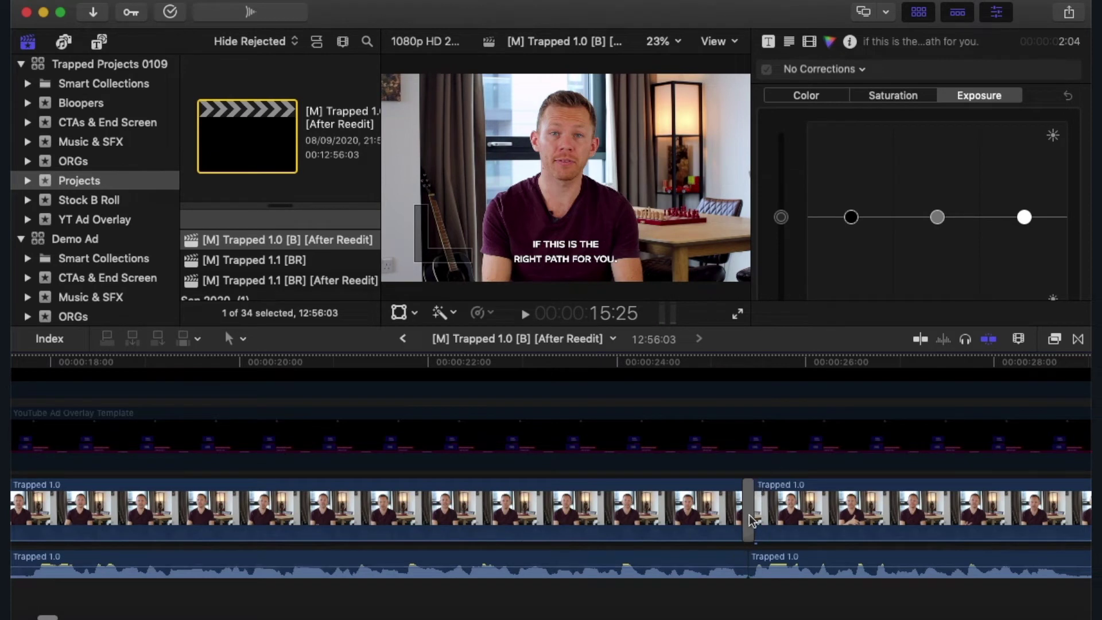
click(405, 339)
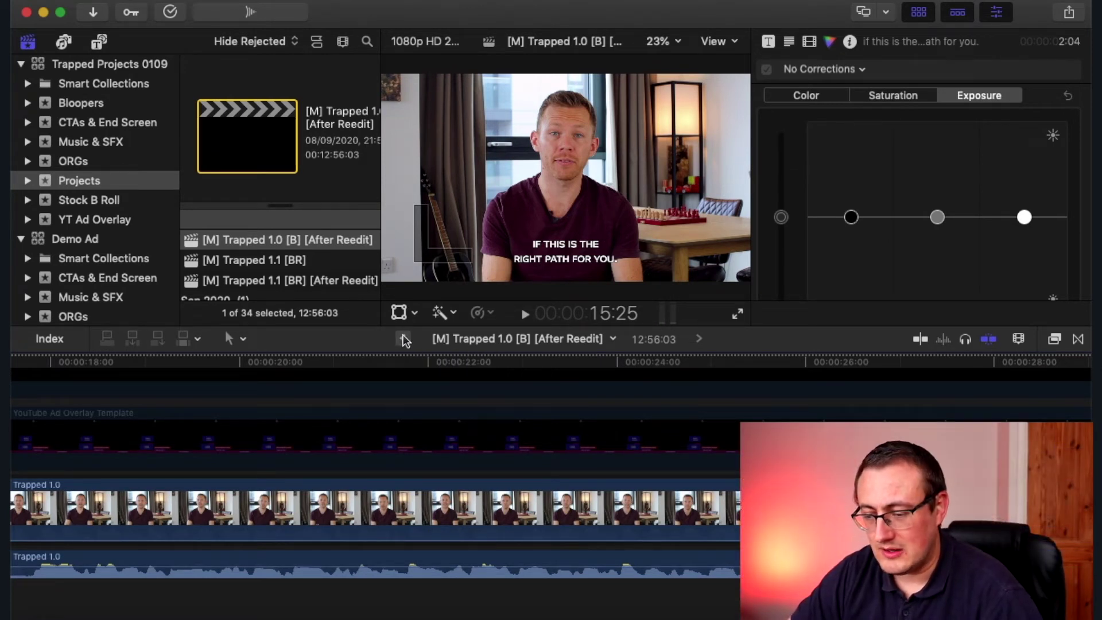
click(405, 340)
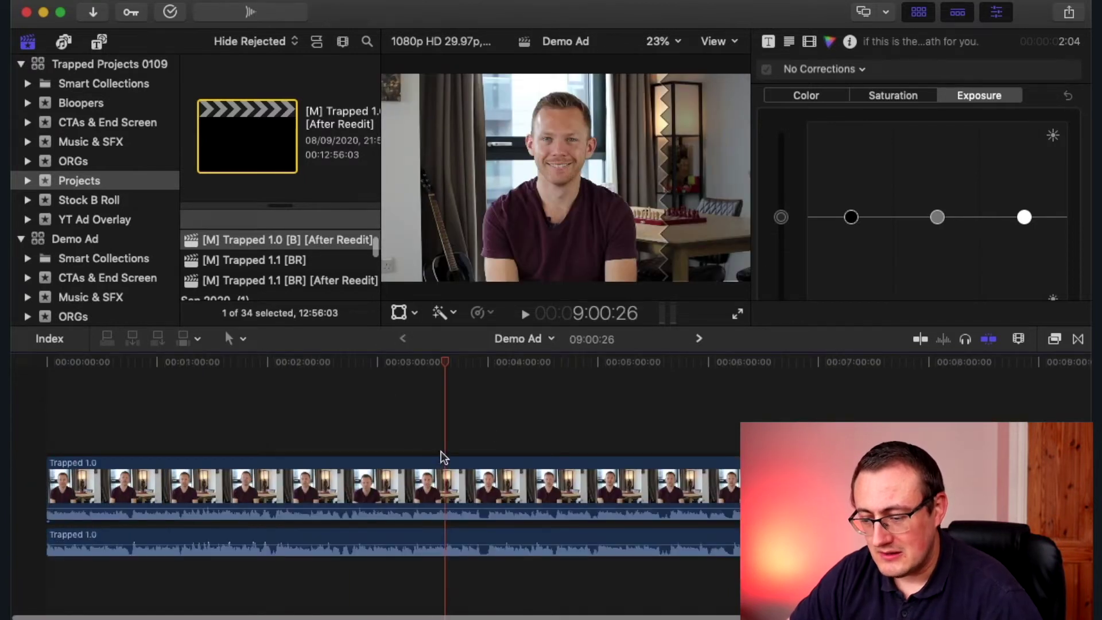
Locate the pause in speech just before the four-minute mark and split both Trapped 1.0 clips at 3:55:16
scroll(428, 453, right, 1)
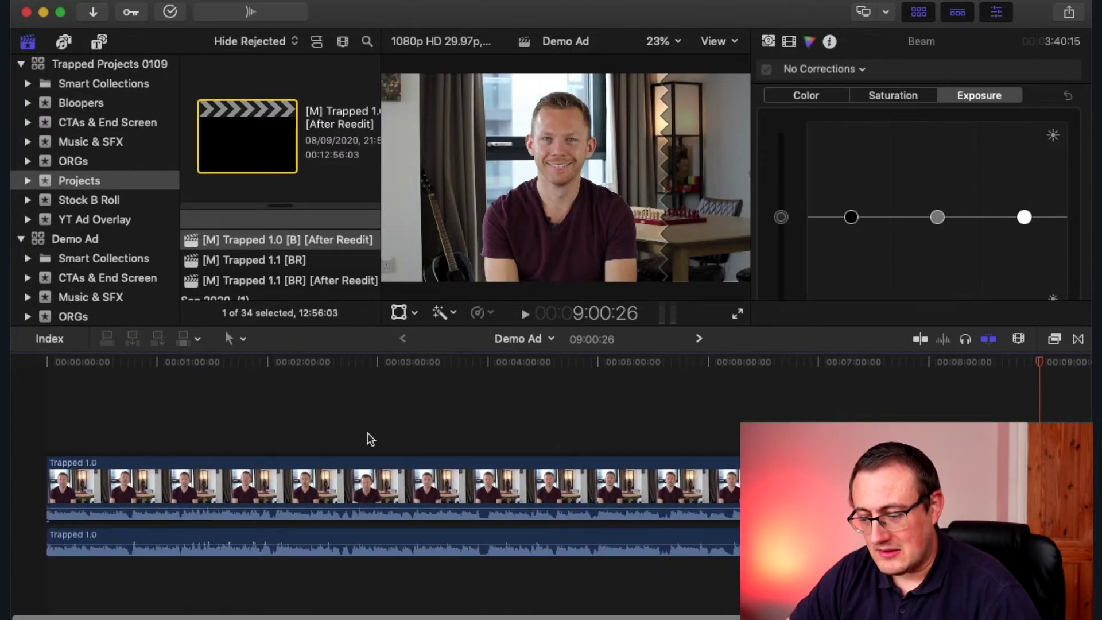
click(487, 442)
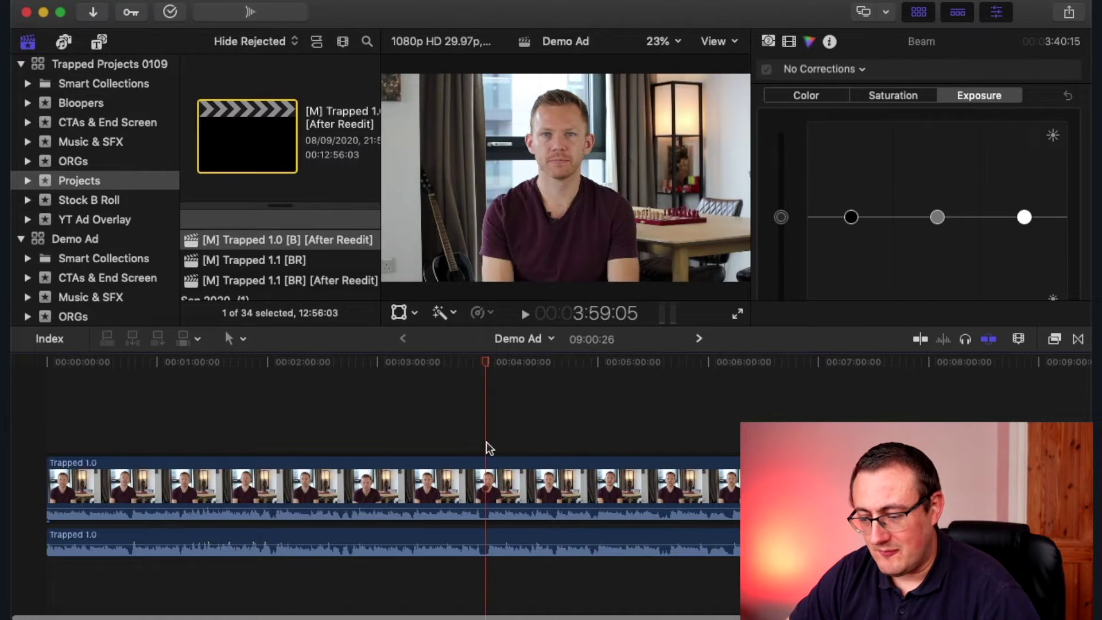
click(477, 443)
key(super+equal)
key(super+equal)
key(super+equal)
key(super+equal)
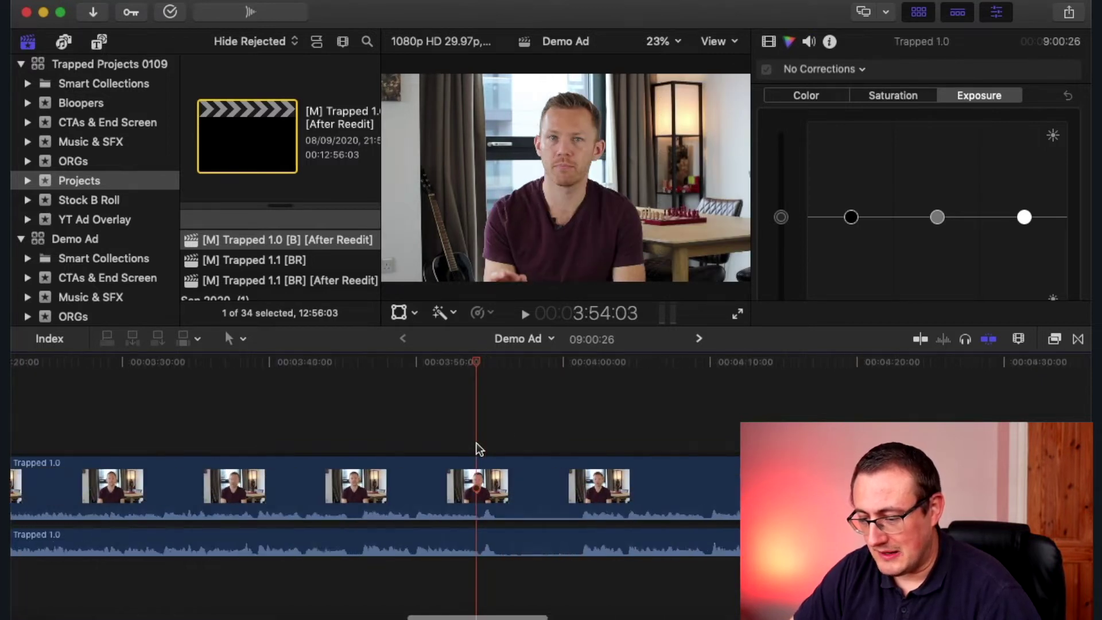
click(510, 435)
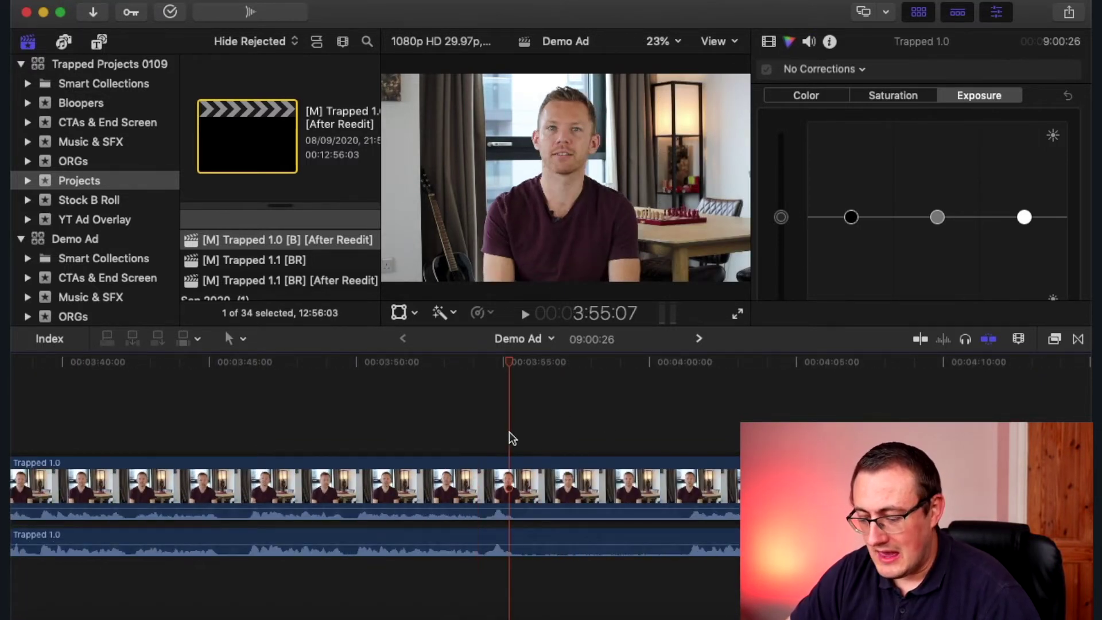
key(space)
key(space)
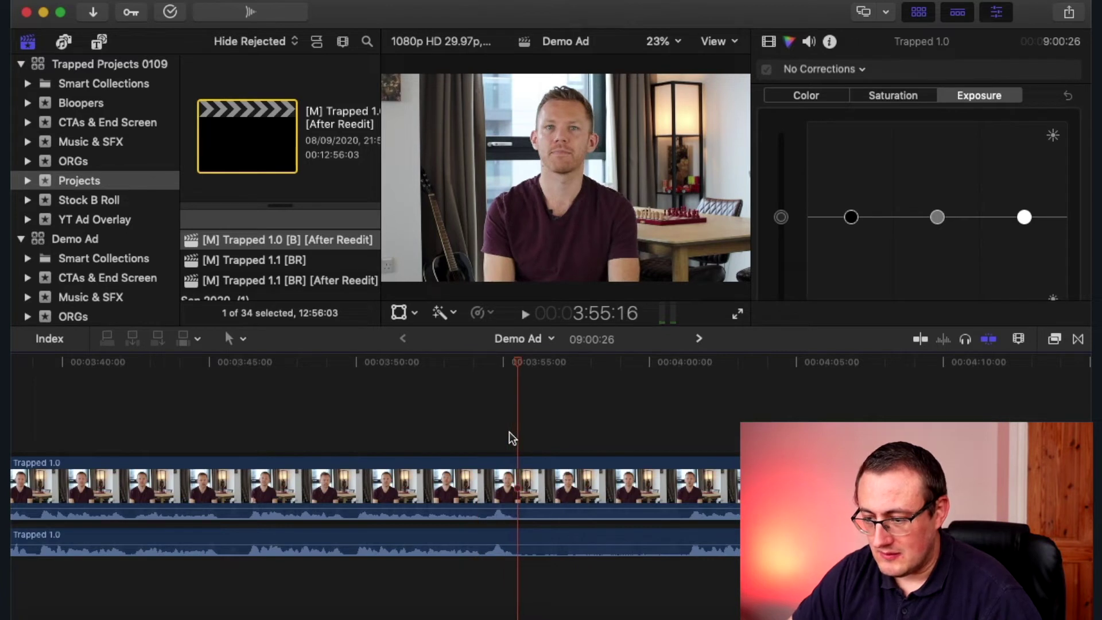
key(super+b)
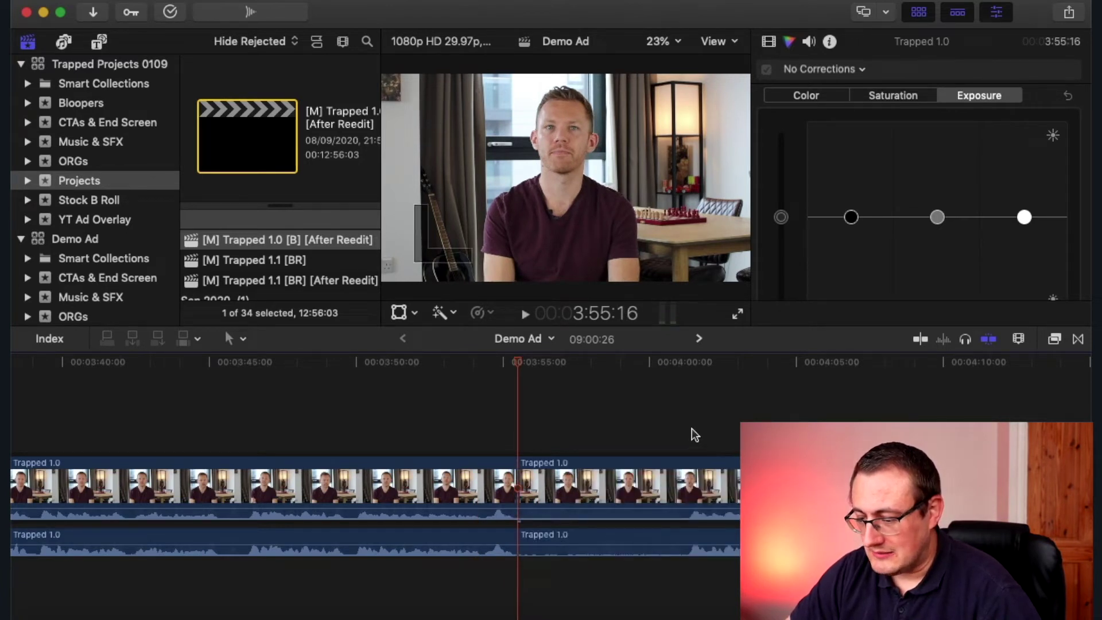
Split both clips at 4:01:04, where speech resumes, and delete the silent section back to the 3:55:16 cut
click(684, 433)
key(super+b)
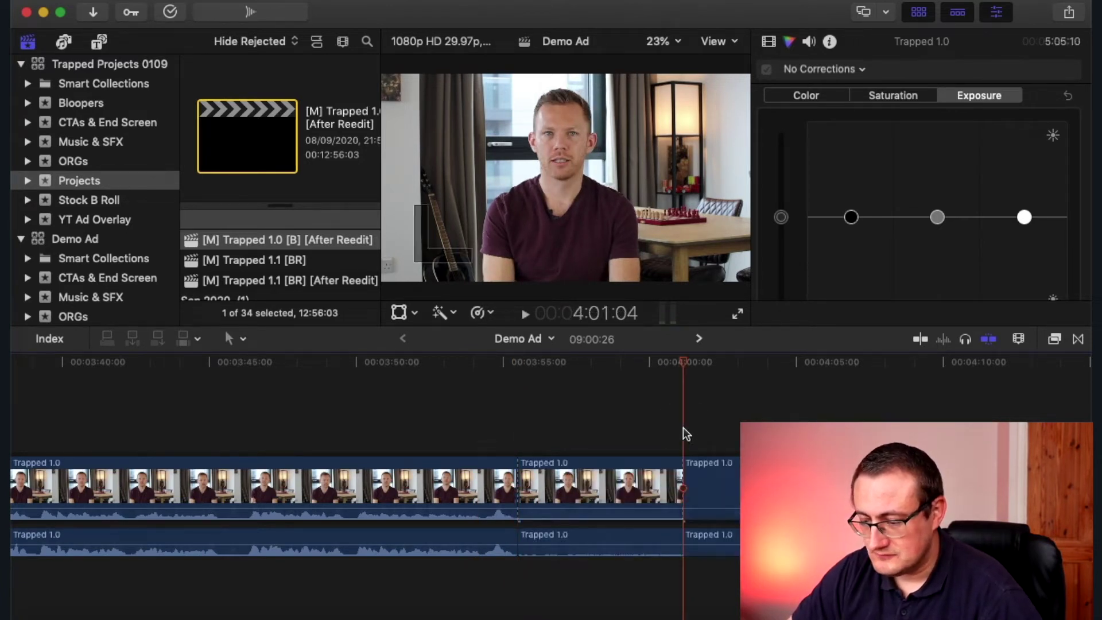
click(607, 488)
key(Delete)
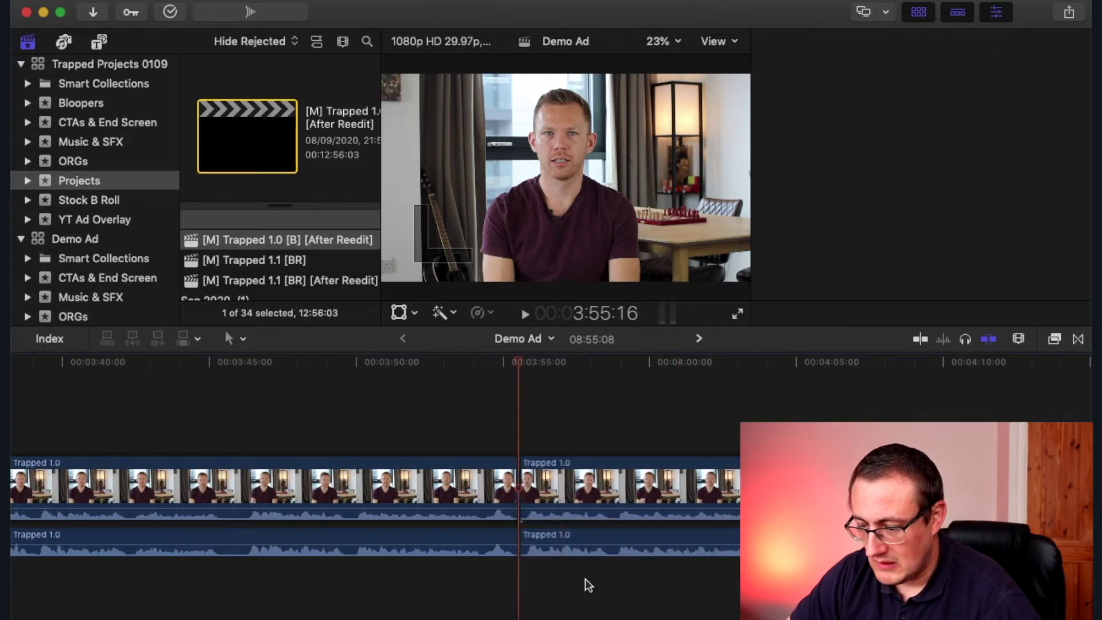
Play back the footage across the 3:55:16 cut to check the transition
click(486, 446)
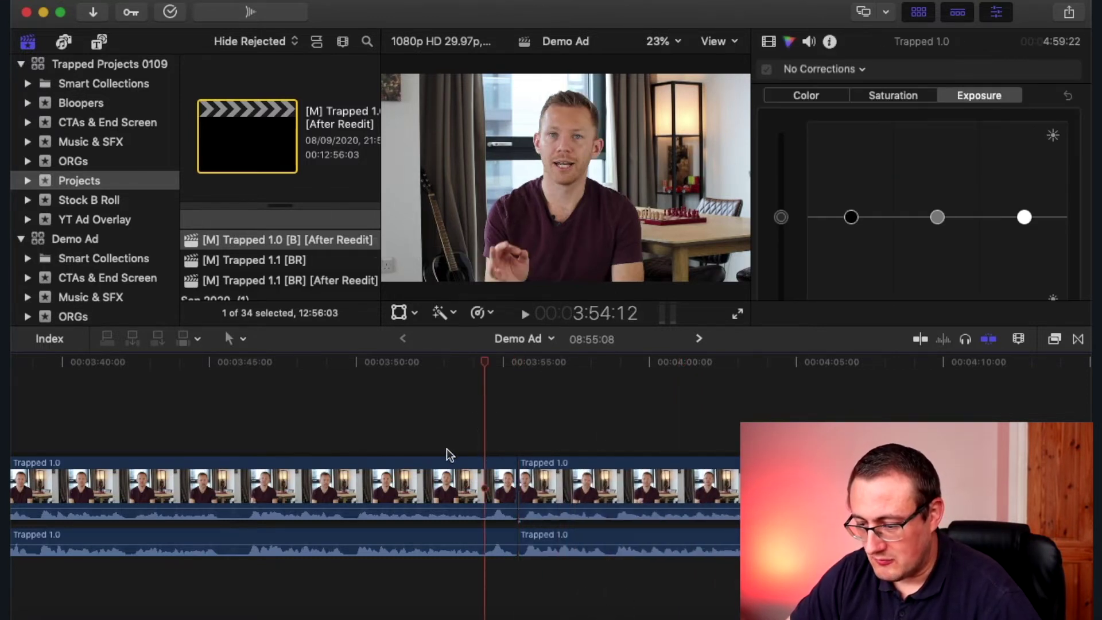
key(space)
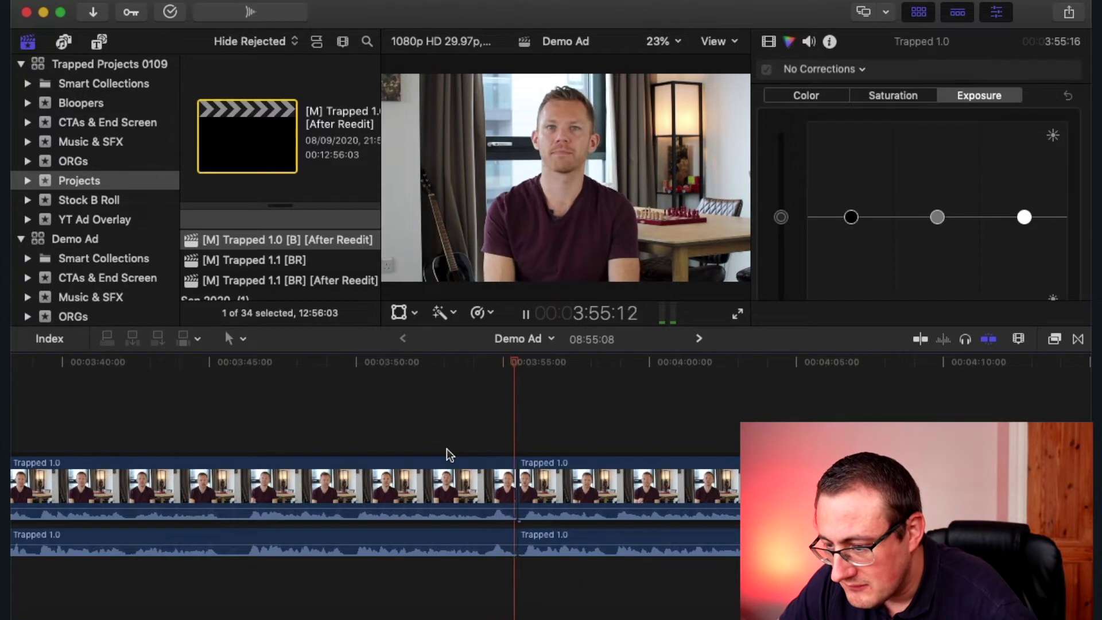
key(space)
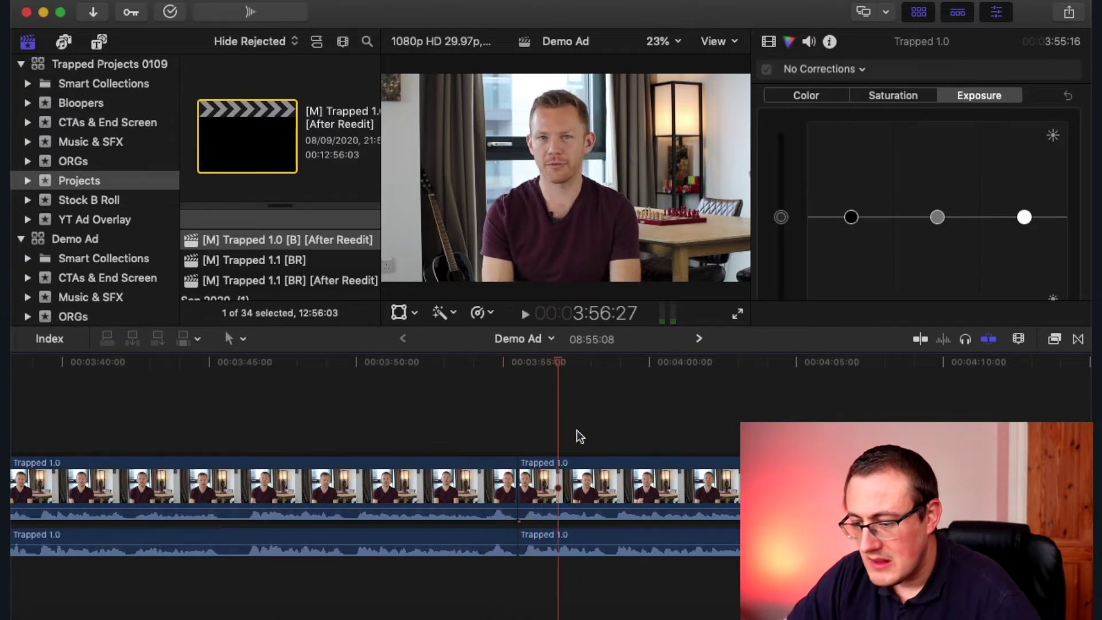
Split both clips at 3:55:25 and delete the short remaining silence between the 3:55:16 cut and that point
click(525, 443)
click(533, 444)
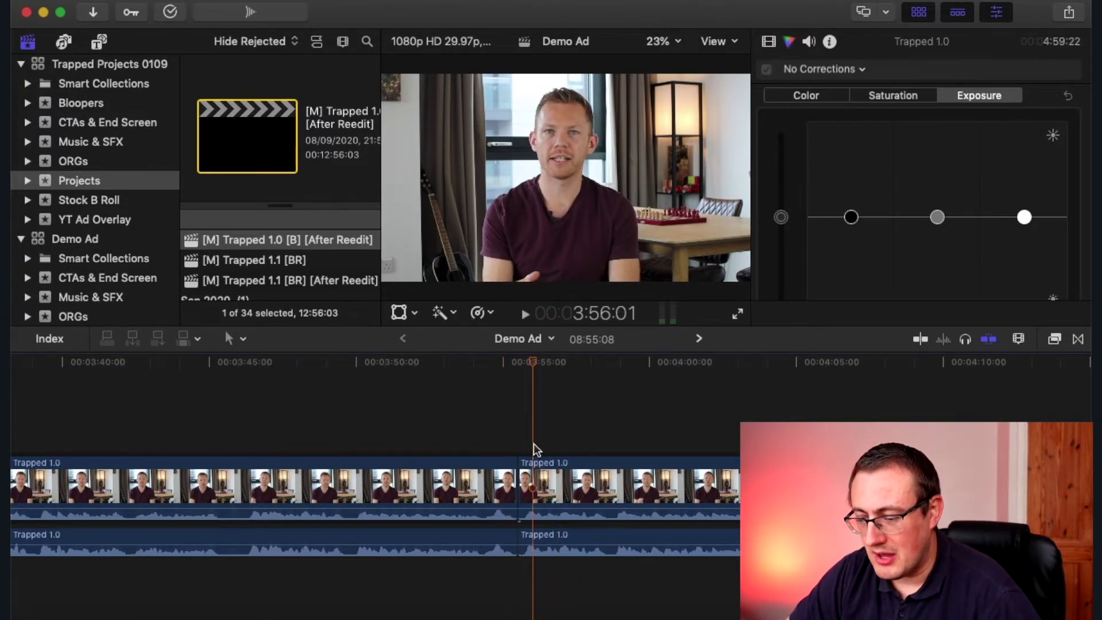
key(super+equal)
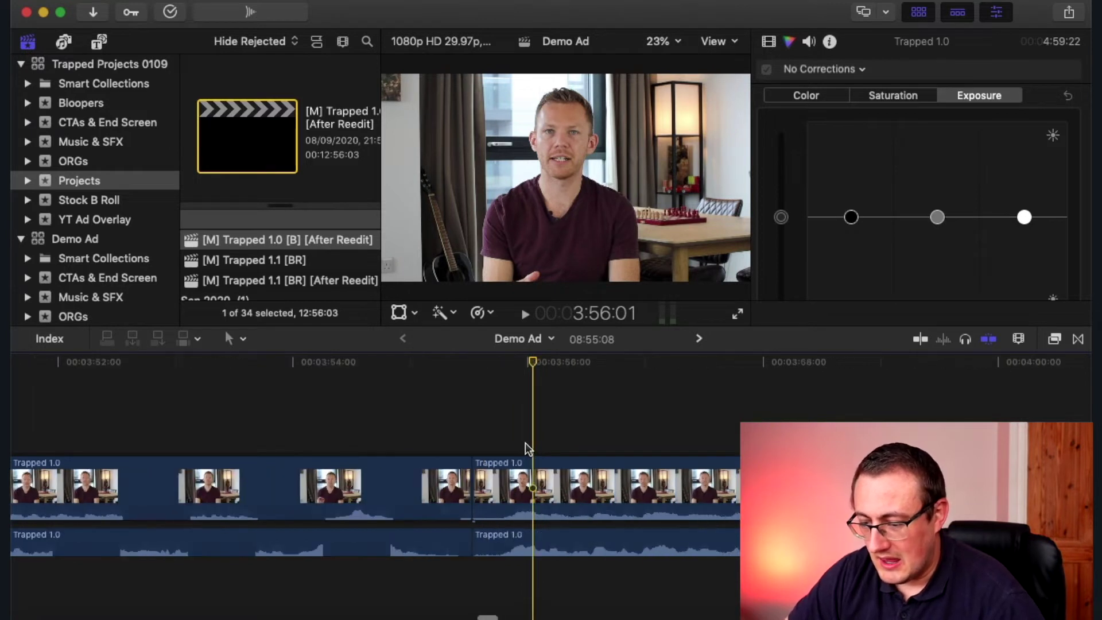
click(512, 424)
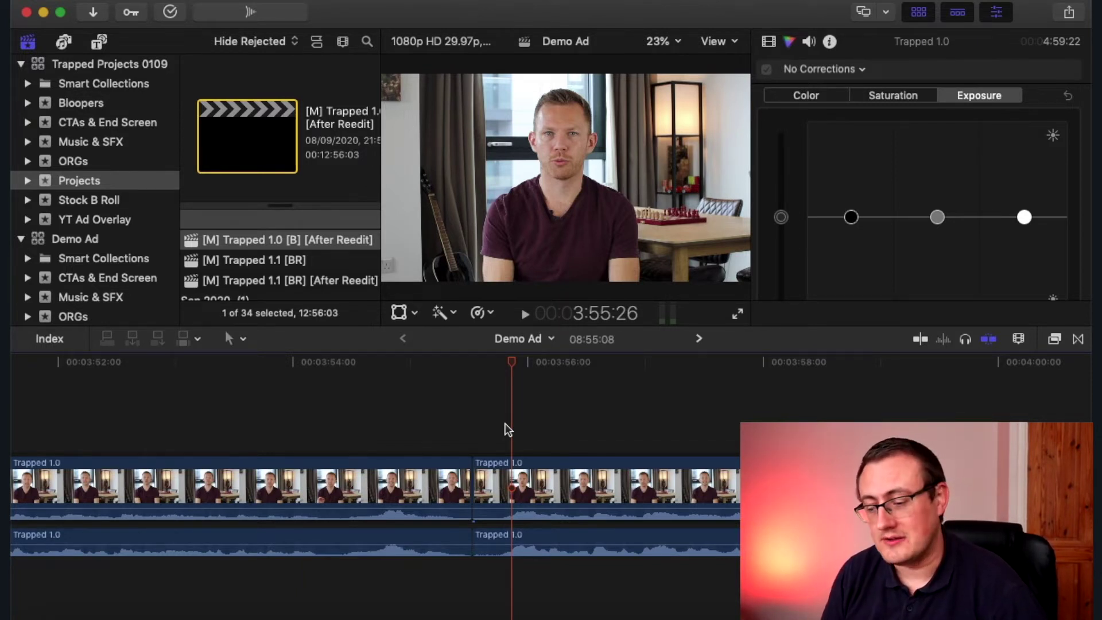
click(496, 447)
click(504, 441)
click(508, 444)
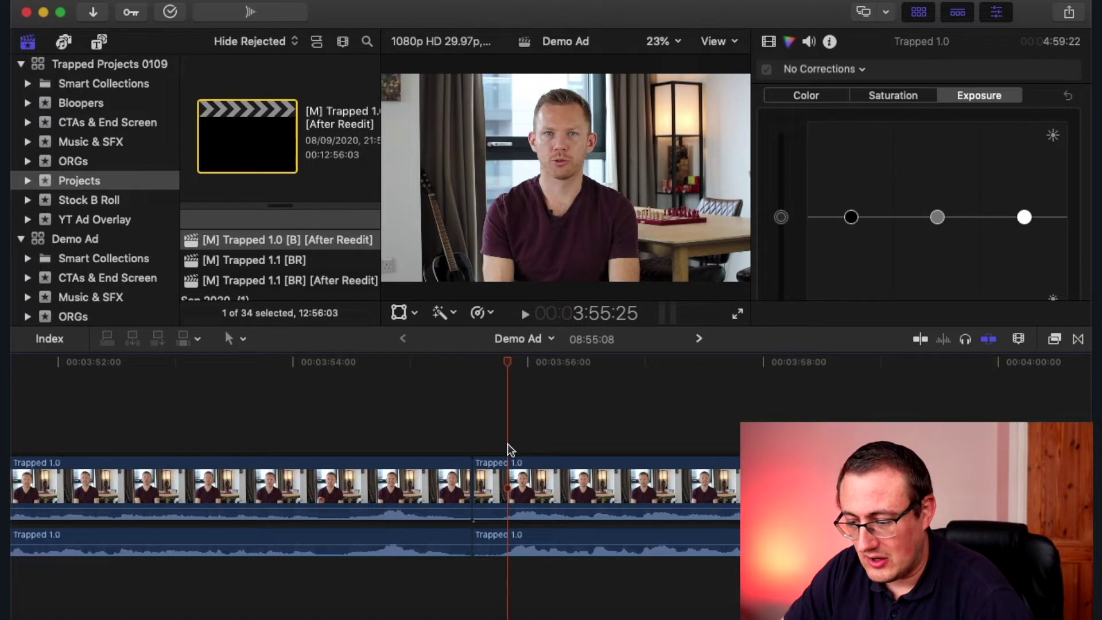
key(super+b)
drag(498, 440, 487, 568)
key(Delete)
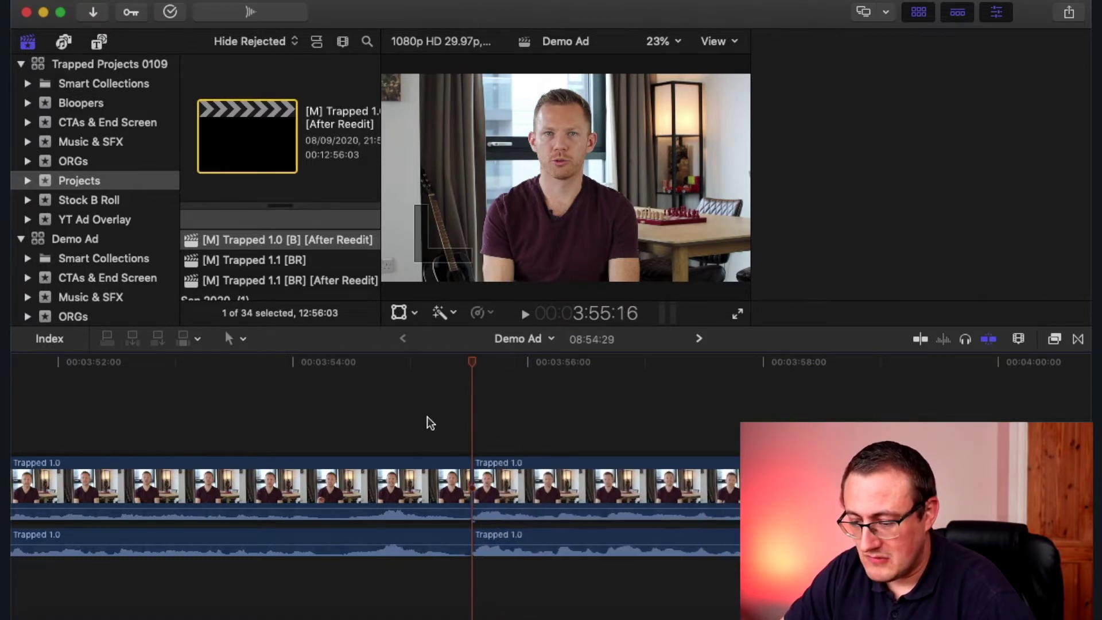
Play back the tightened join at 3:55:16, starting from 3:54:06
click(394, 408)
key(super+6)
click(318, 408)
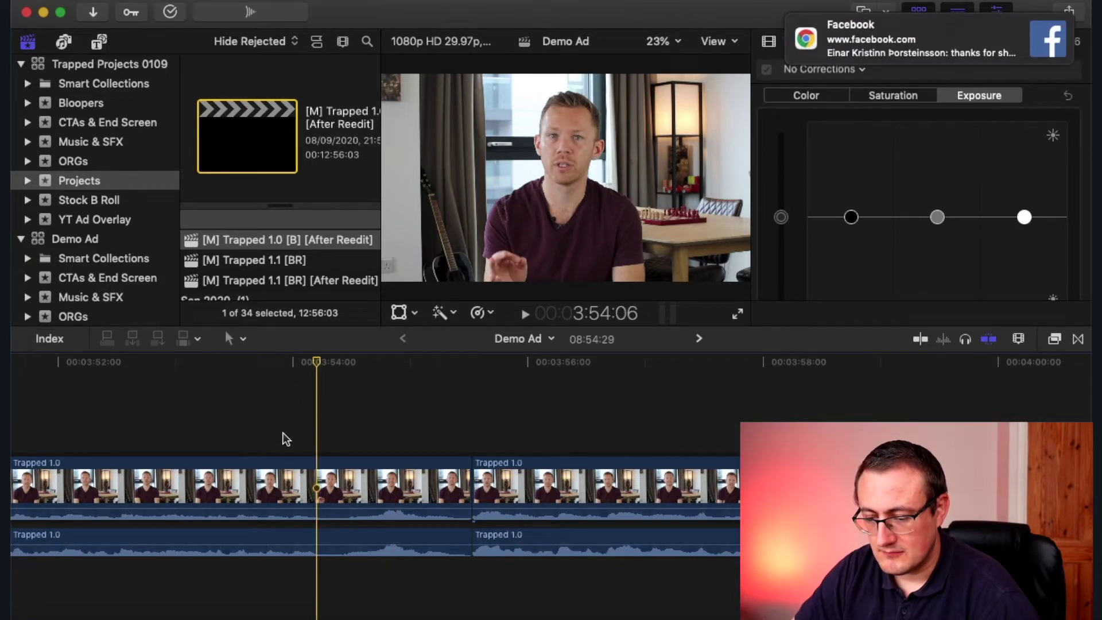
key(space)
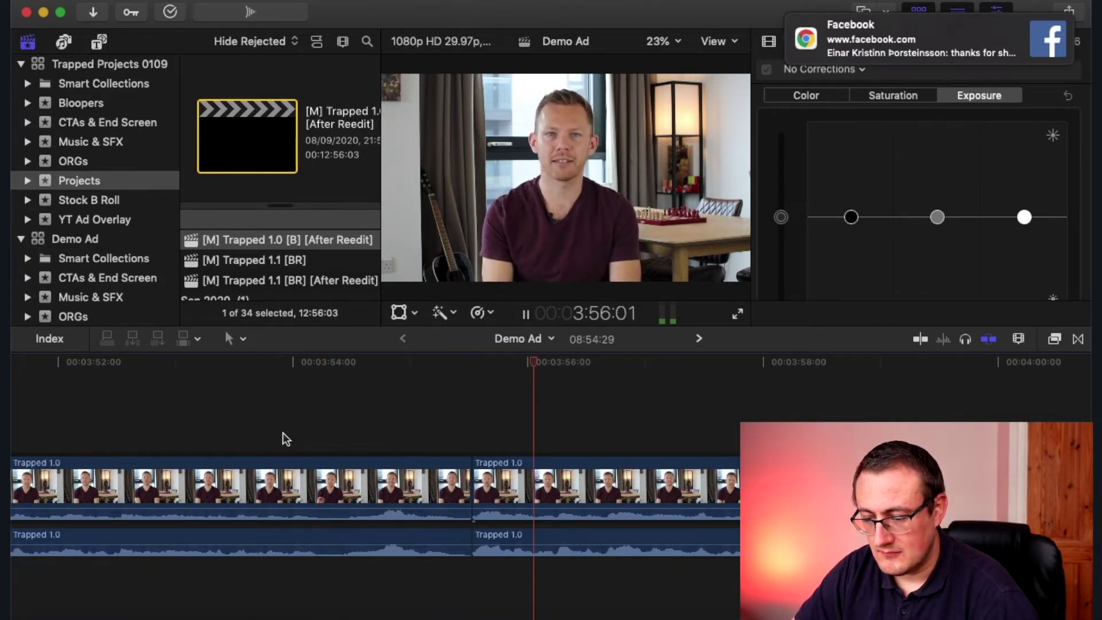
Stop the playback after the 3:55:16 cut and move the playhead to 3:57:09
key(space)
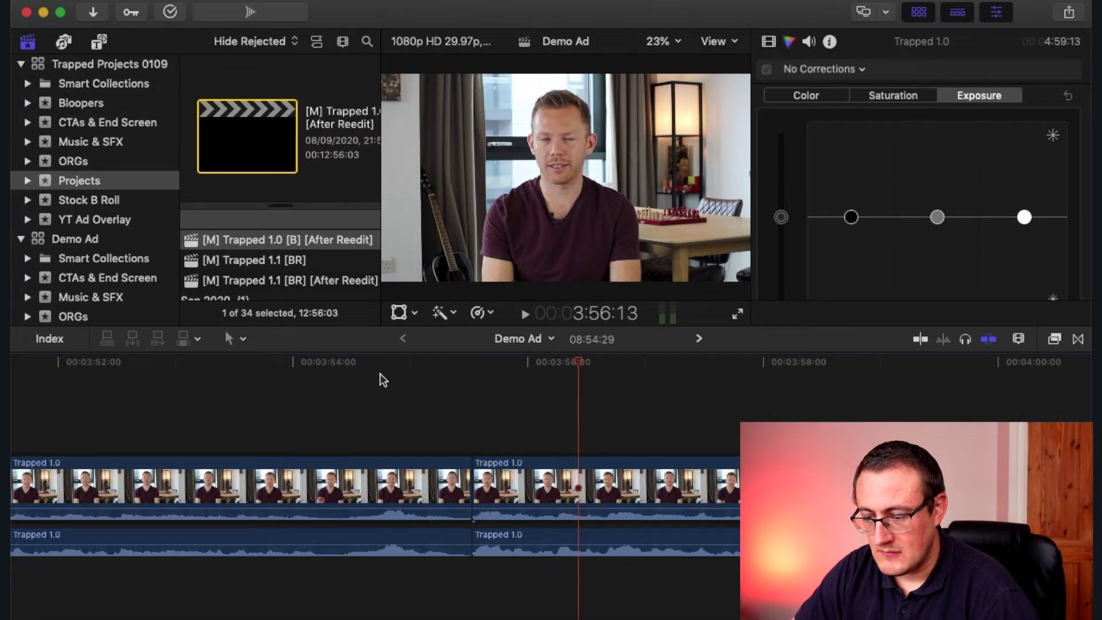
click(208, 363)
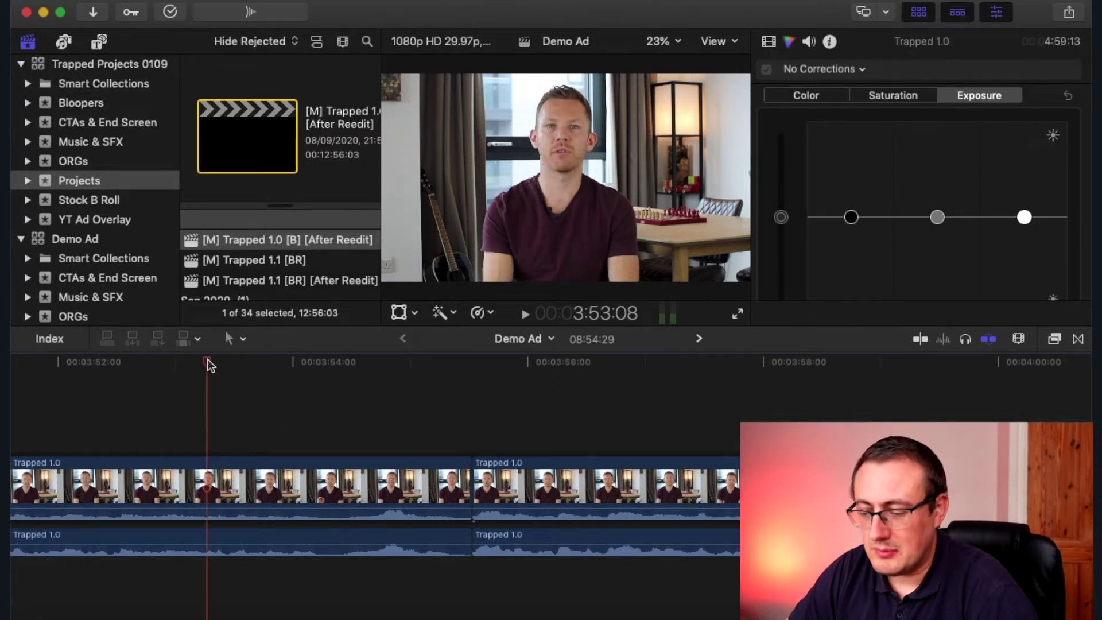
click(679, 362)
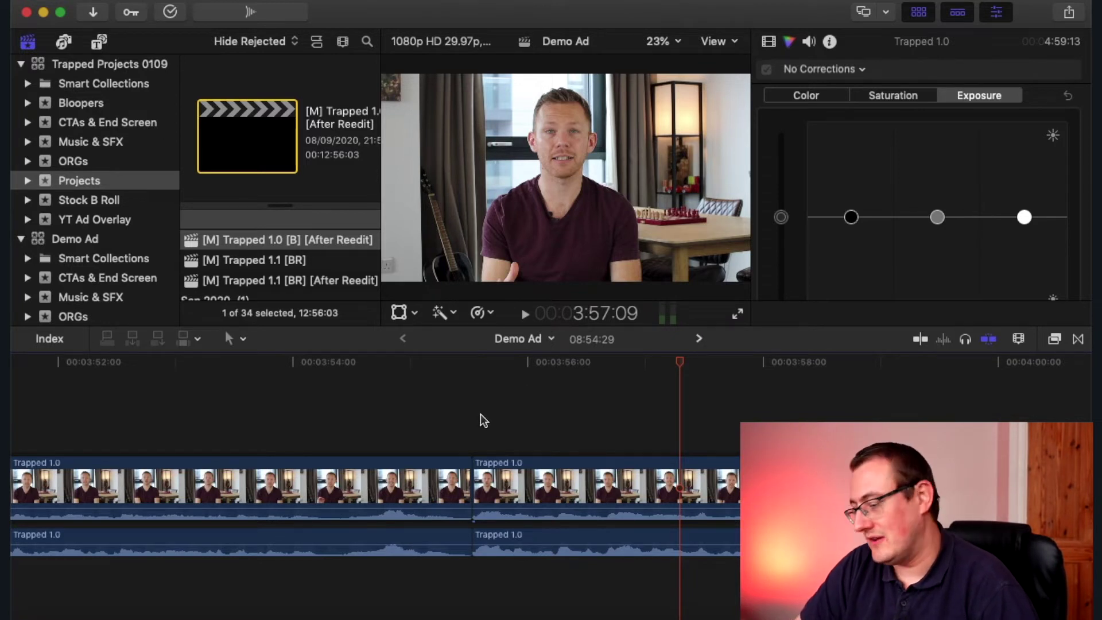
Try the Color Planes transition on the upper Trapped 1.0 clips at the 3:55:16 cut, preview it and remove it
click(1078, 340)
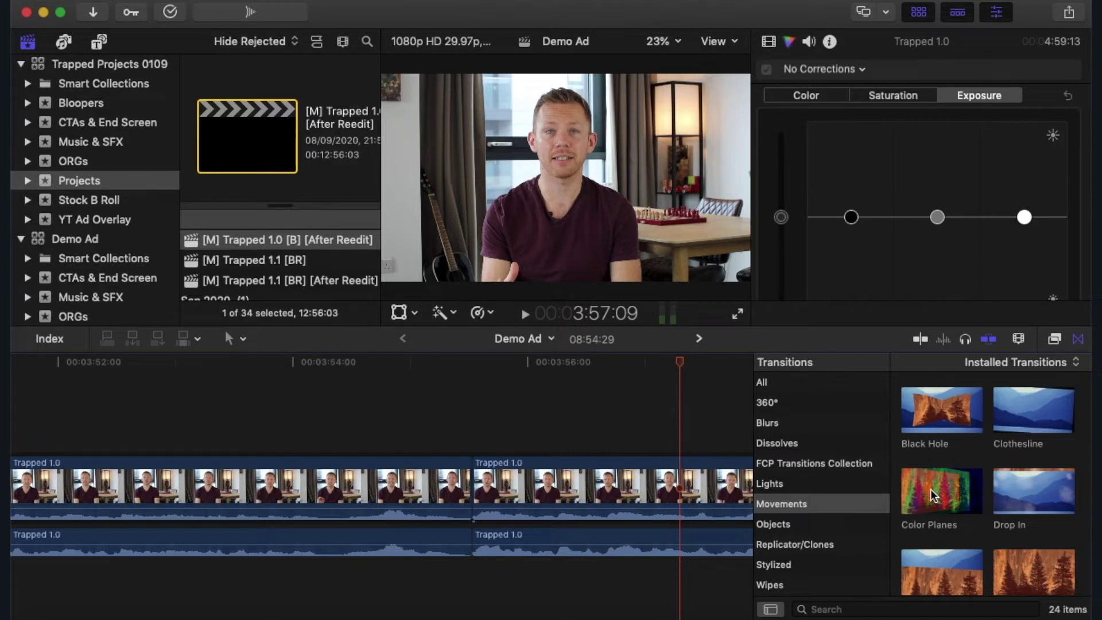
drag(931, 489, 459, 477)
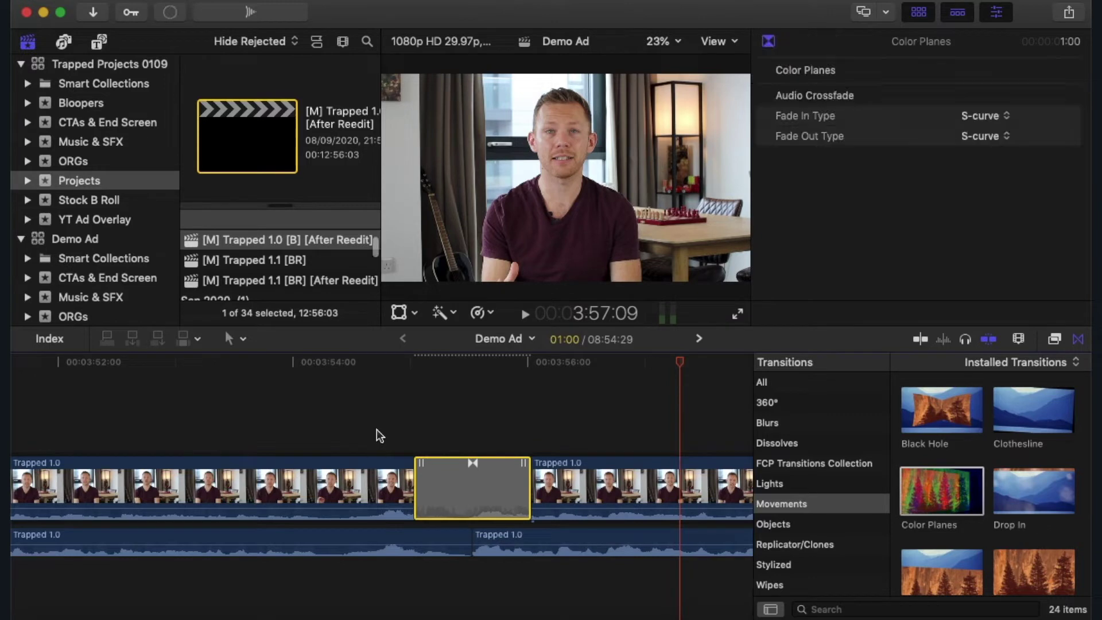
click(116, 412)
key(space)
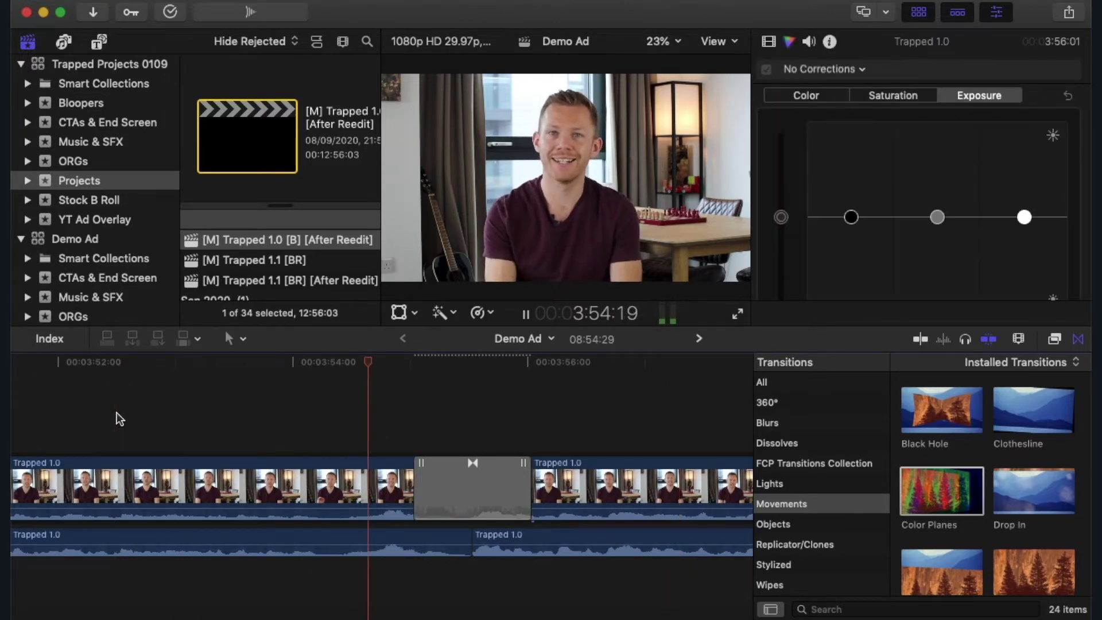
key(space)
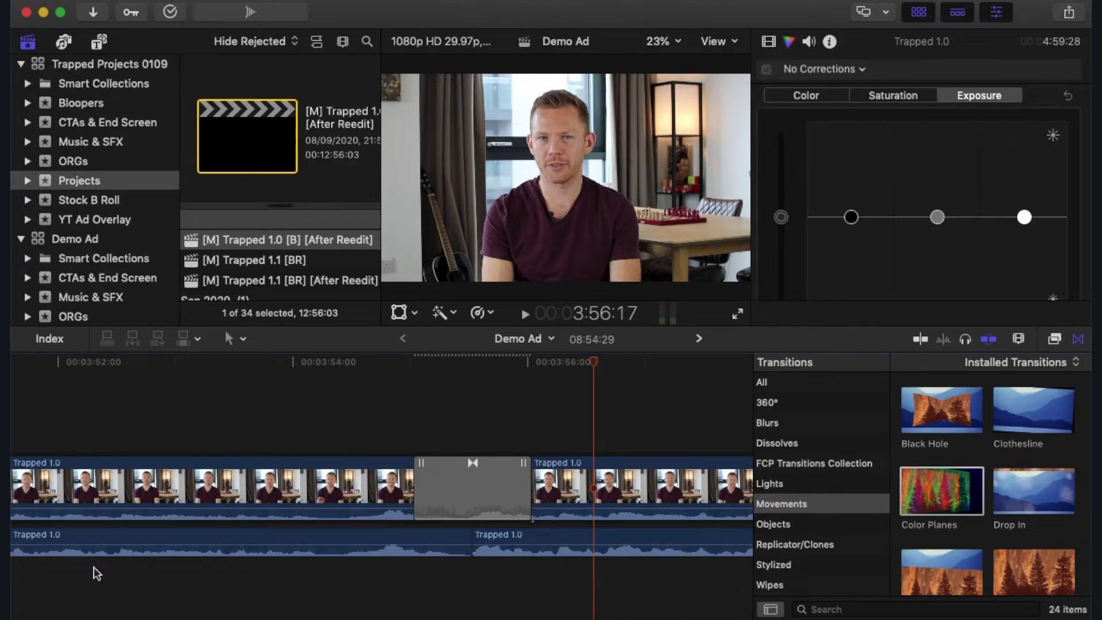
click(463, 471)
key(Delete)
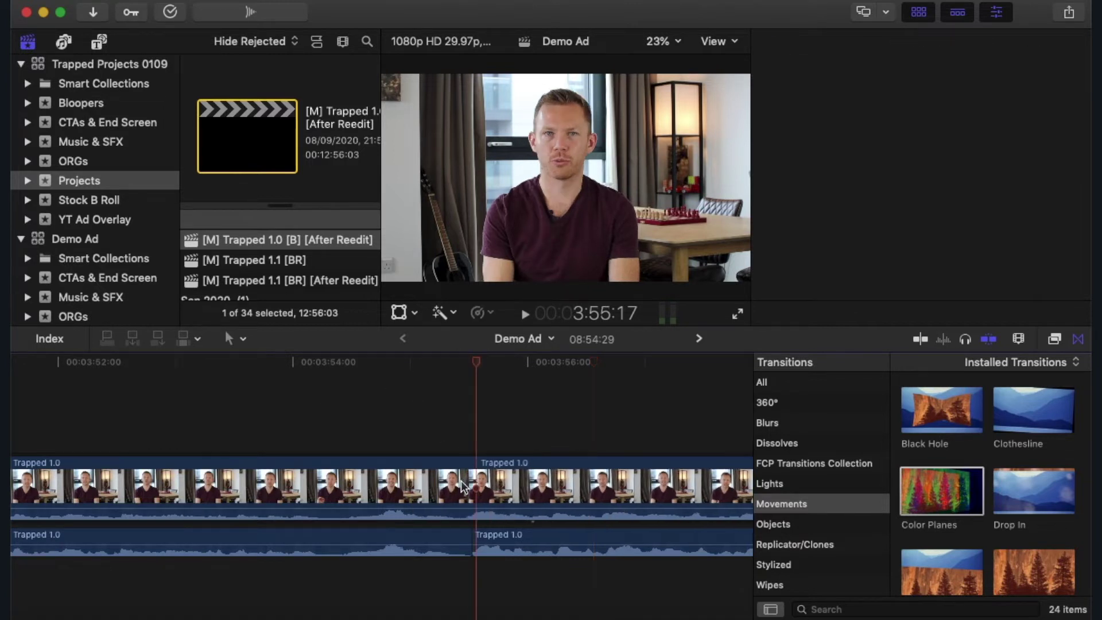
Add a Cross Dissolve transition at the 3:55:16 cut and play it back from 3:51:25
click(797, 381)
click(935, 411)
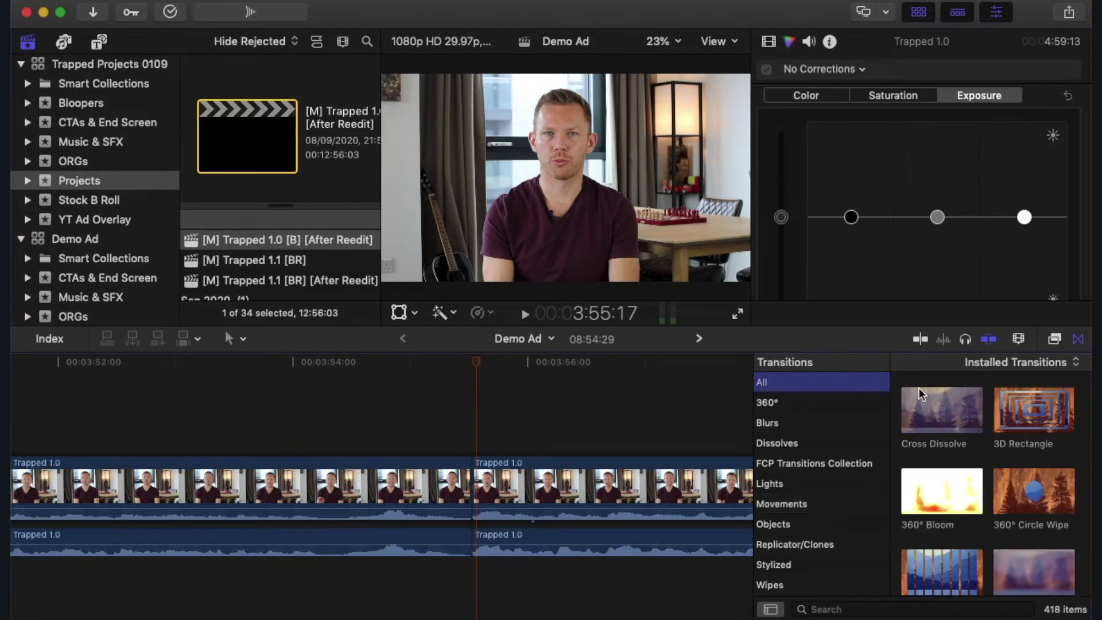
drag(935, 411, 471, 496)
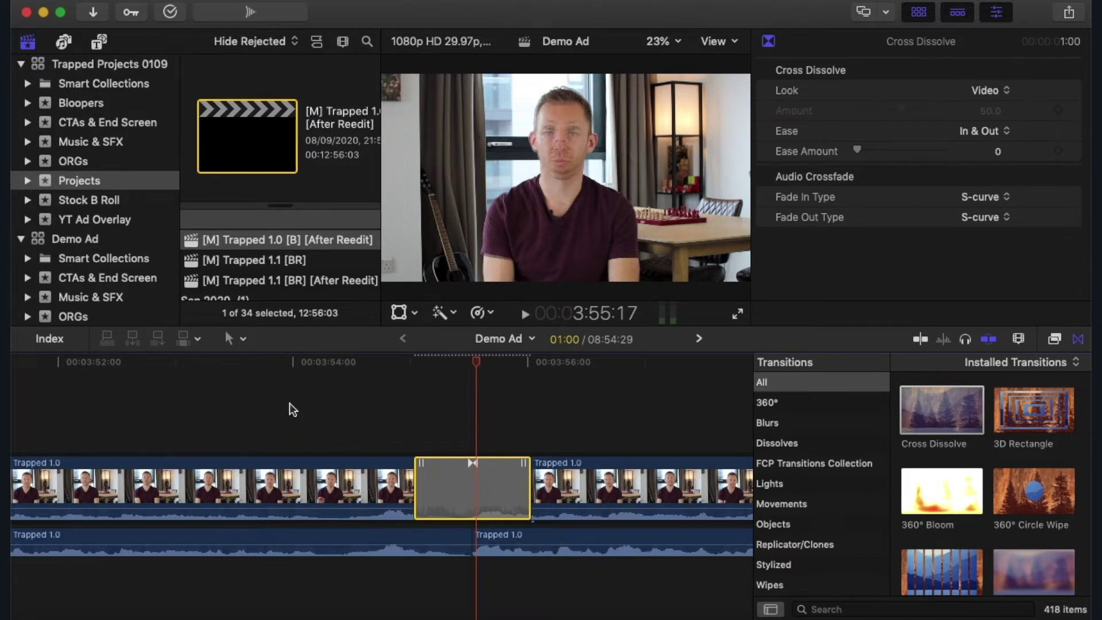
click(39, 398)
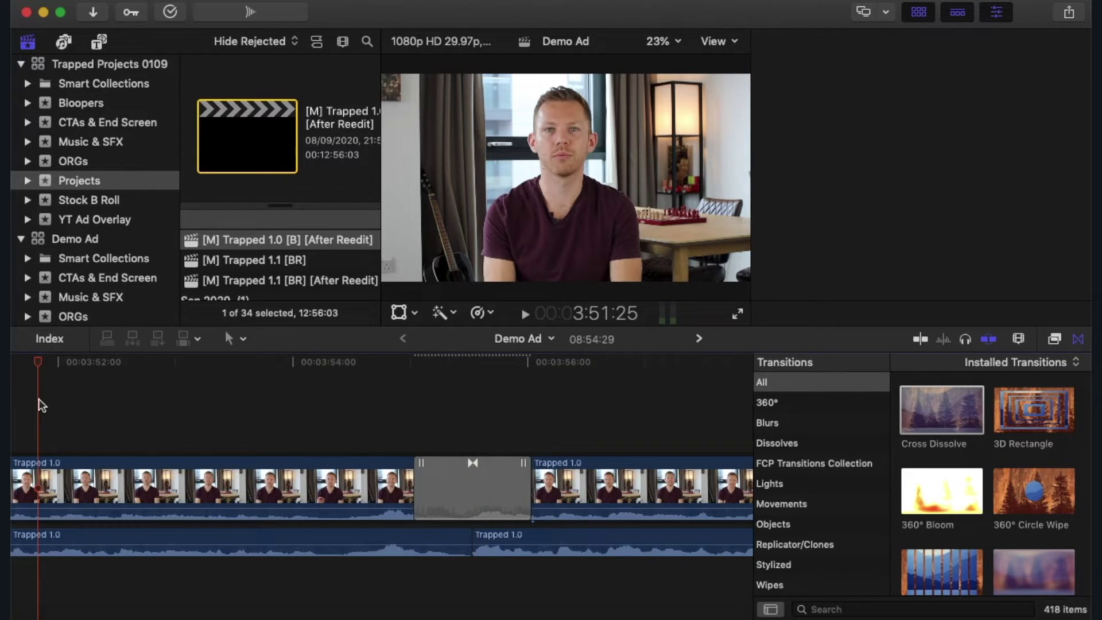
key(space)
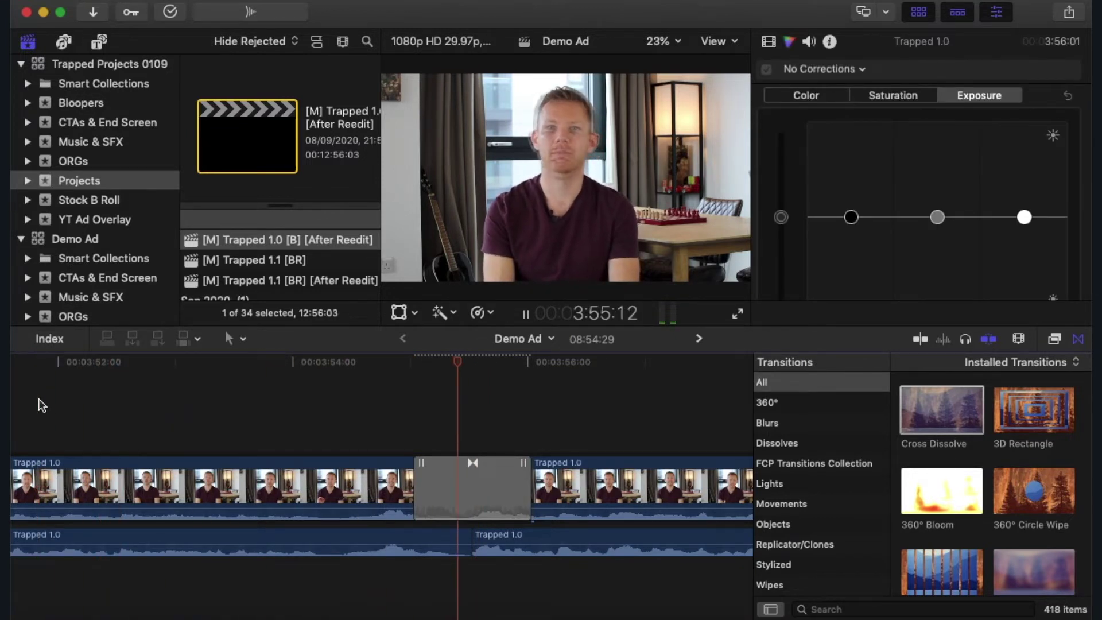
key(space)
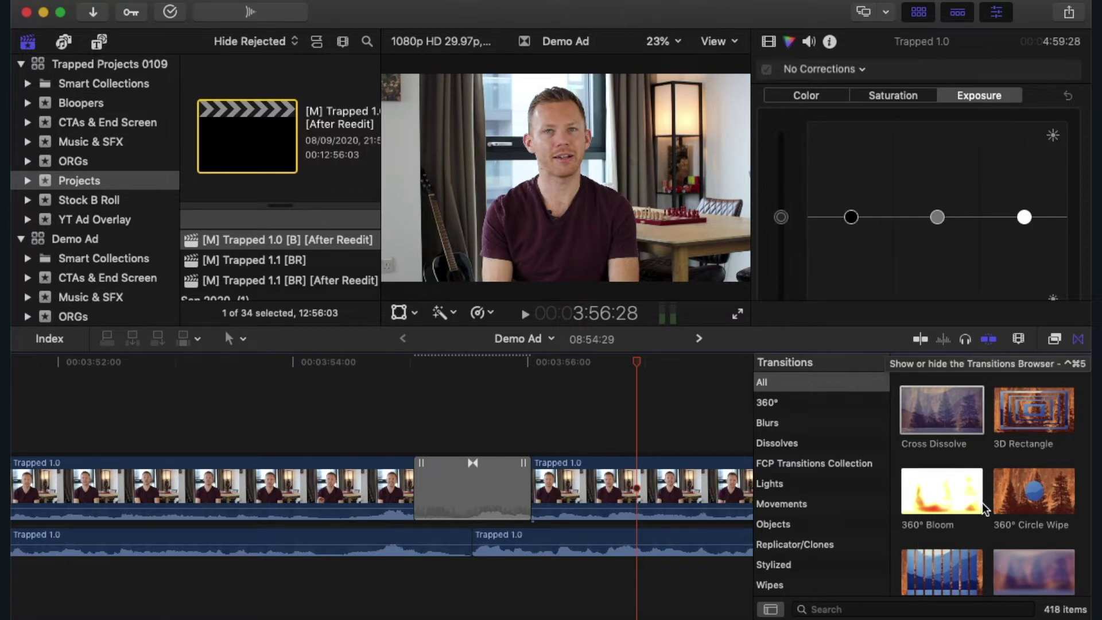
Browse the full list of installed transitions, close it, and select the Cross Dissolve in the timeline
scroll(954, 546, down, 10)
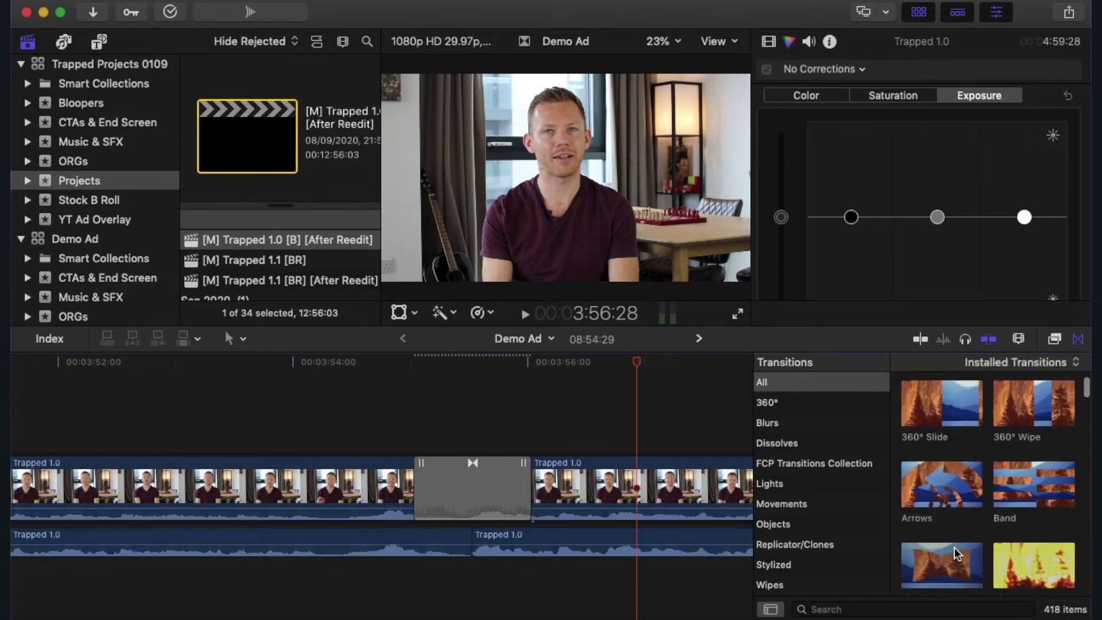
scroll(954, 546, down, 10)
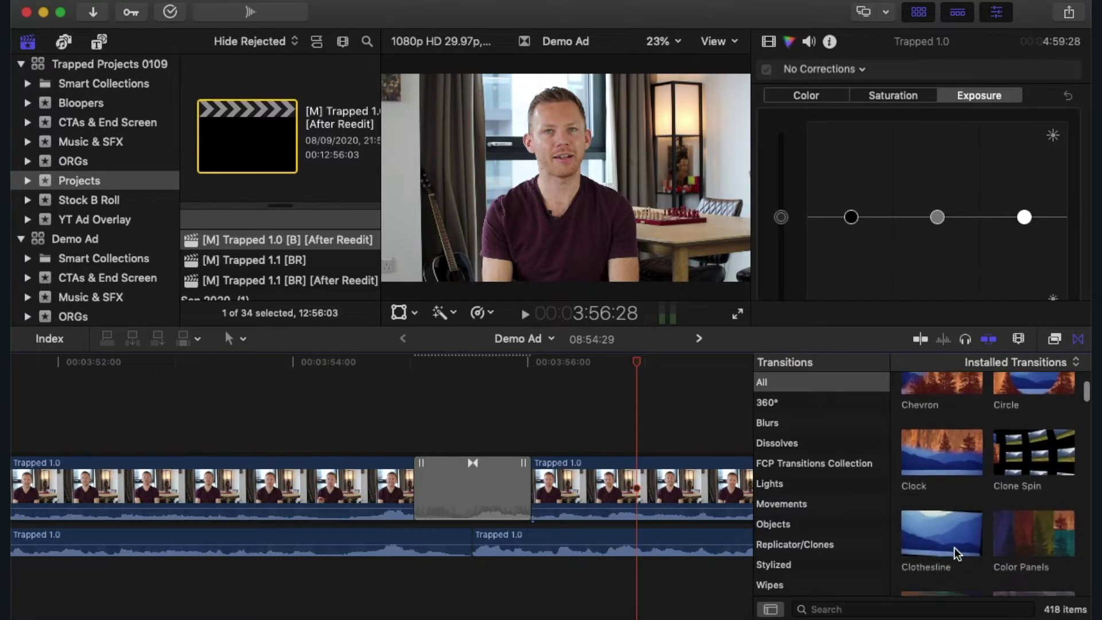
scroll(955, 546, down, 10)
scroll(954, 547, up, 5)
scroll(954, 547, up, 3)
click(1079, 339)
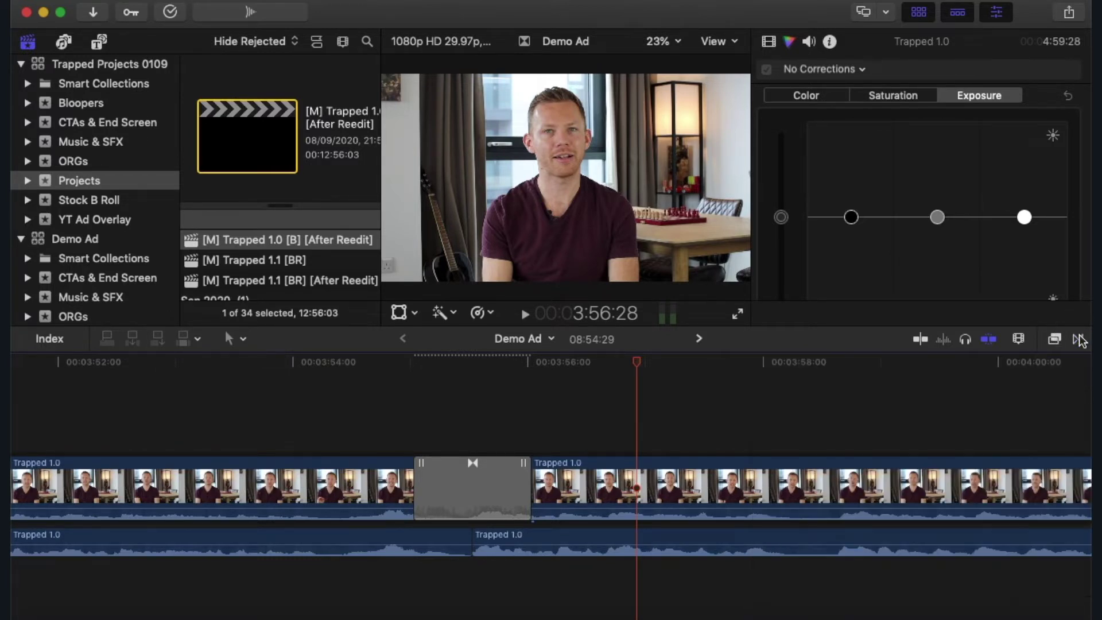
click(458, 483)
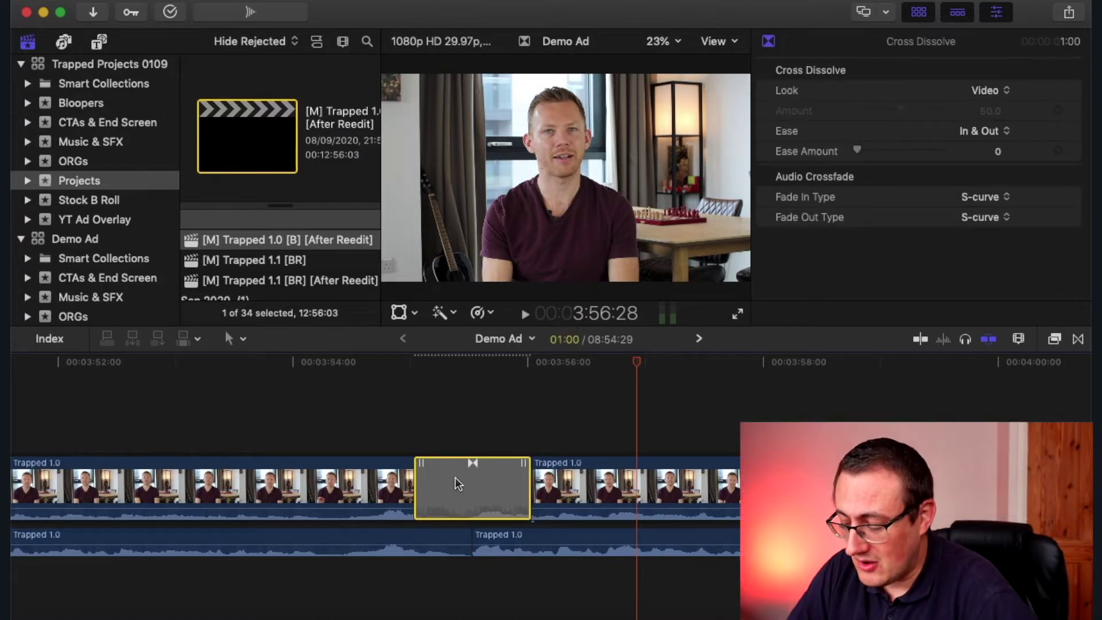
Switch to the [M] Trapped 1.0 [B] [After Reedit] project and show its first YouTube Ad Overlay Template clip over the video at 16:29
click(702, 343)
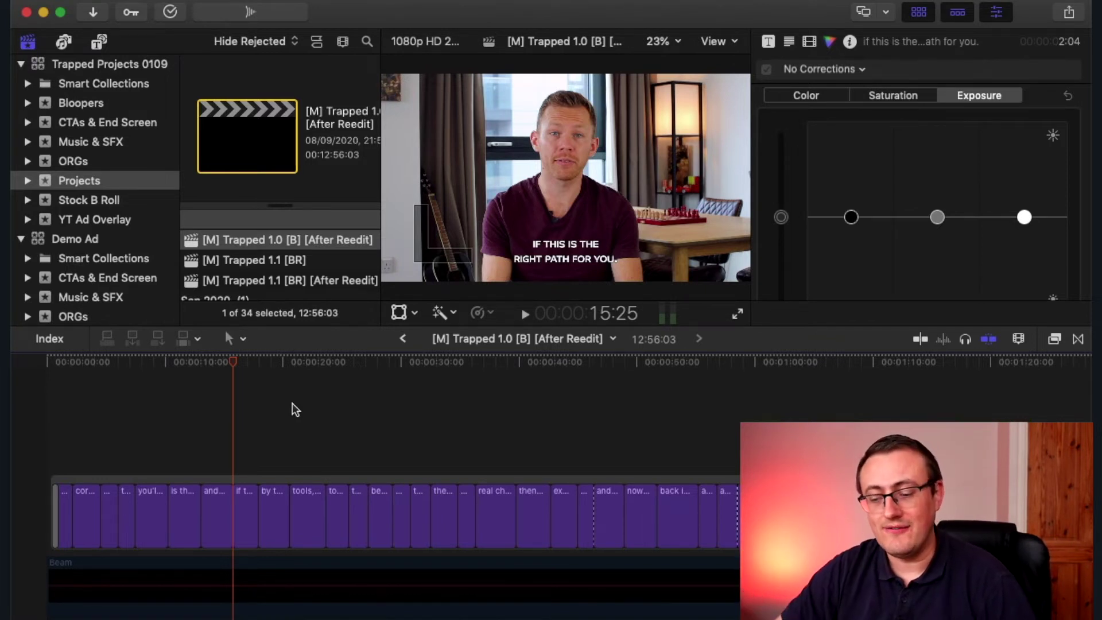
click(246, 450)
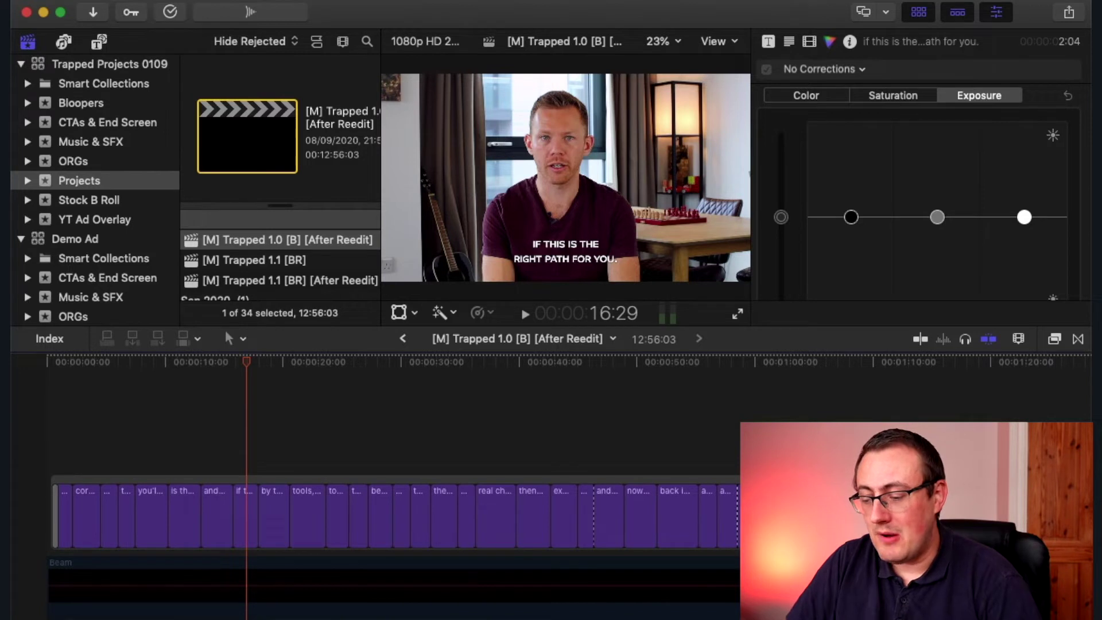
key(super+minus)
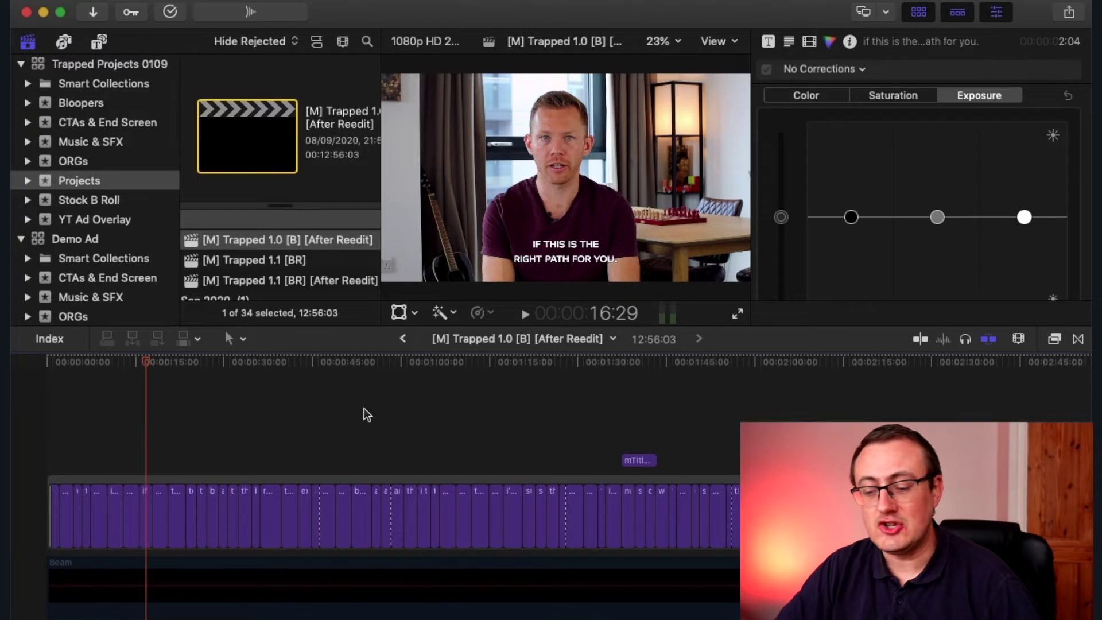
scroll(185, 446, down, 5)
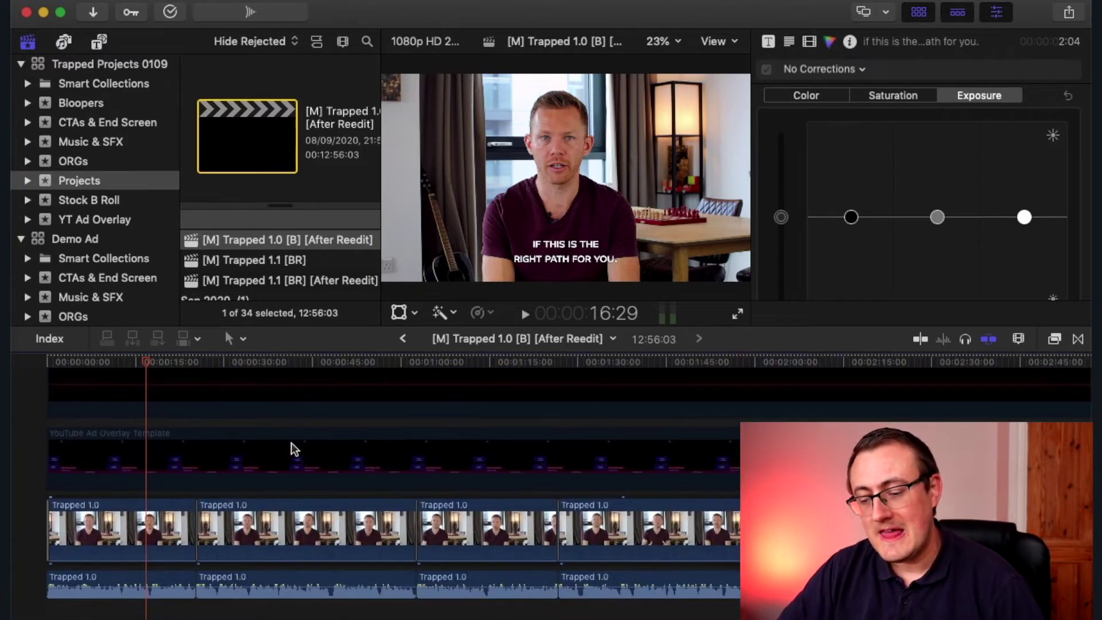
click(184, 459)
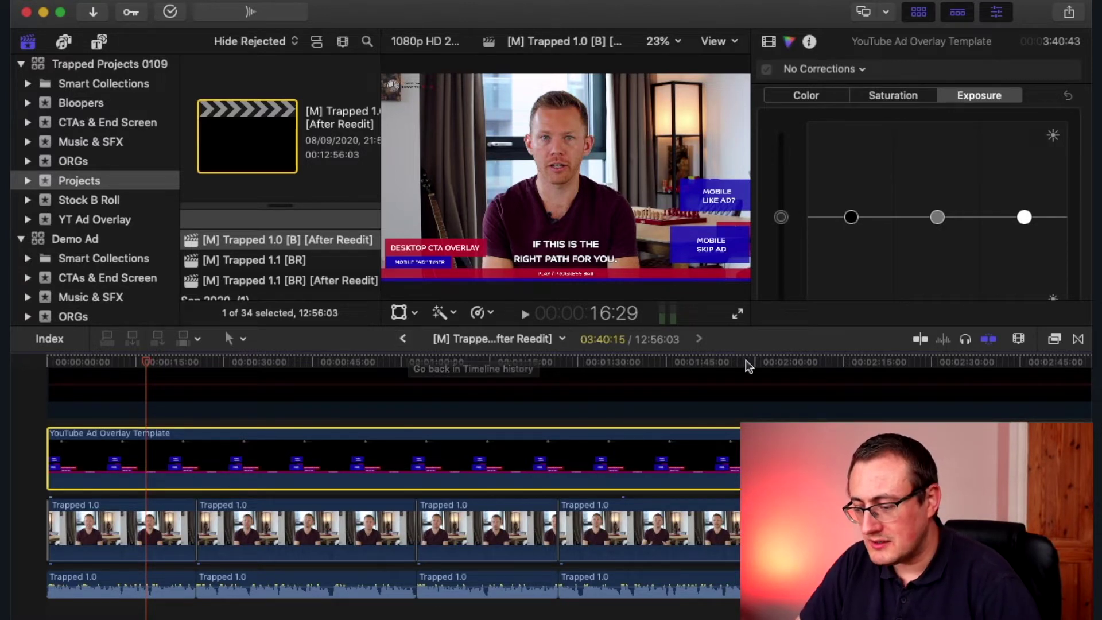
Play back the captioned call-to-action section from 3:50:18 and return to its arrow overlay at 3:52:02
key(super+minus)
key(super+equal)
key(super+equal)
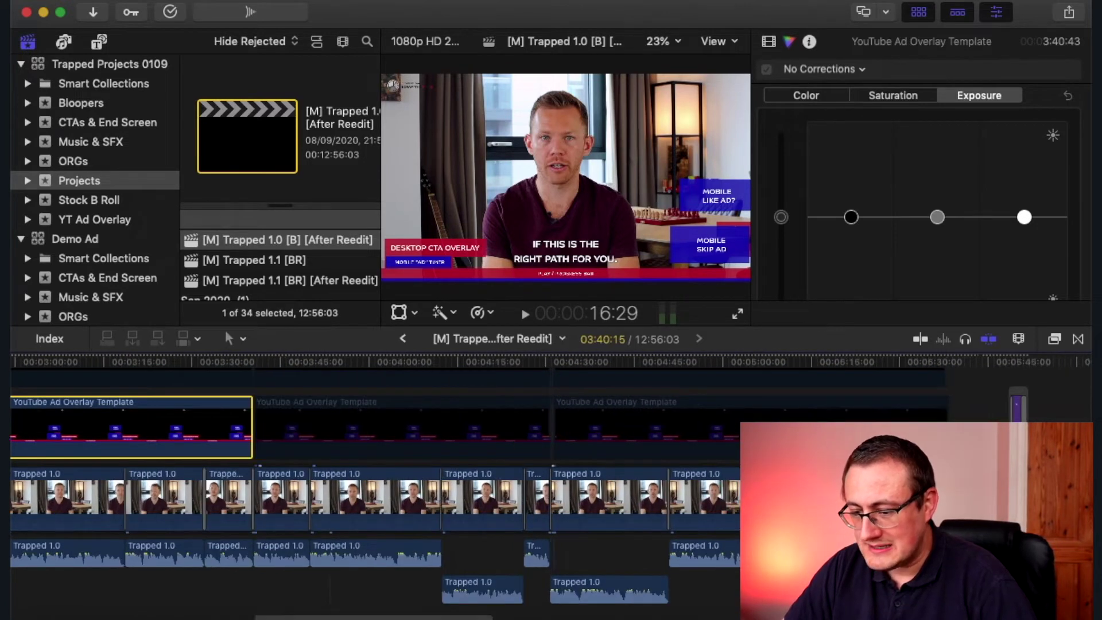
scroll(551, 488, up, 5)
scroll(464, 384, up, 4)
scroll(464, 384, left, 4)
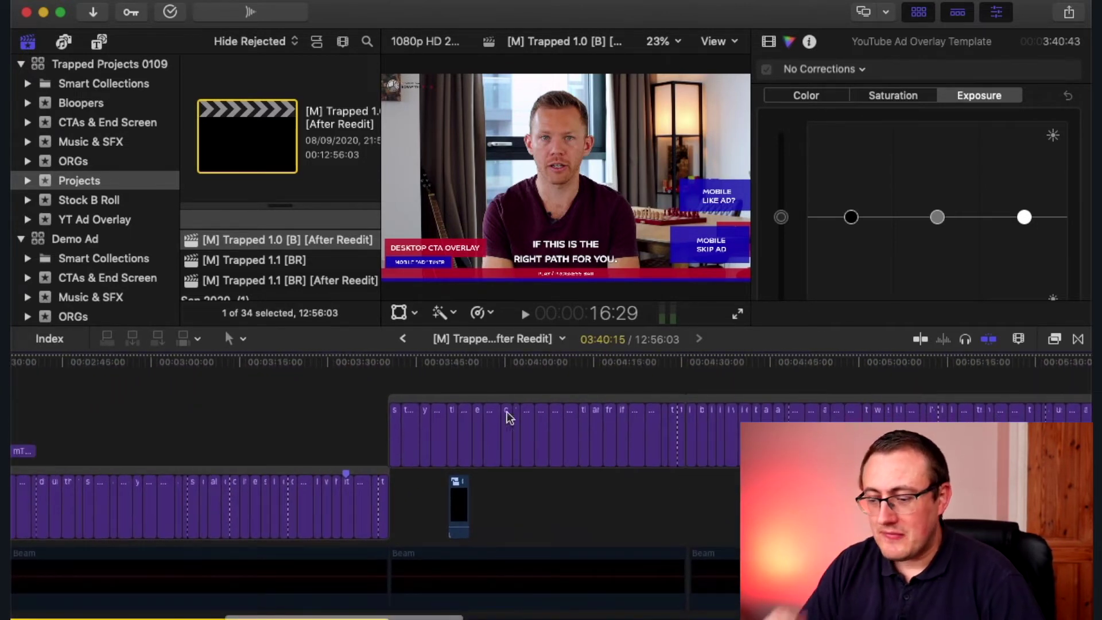
click(451, 376)
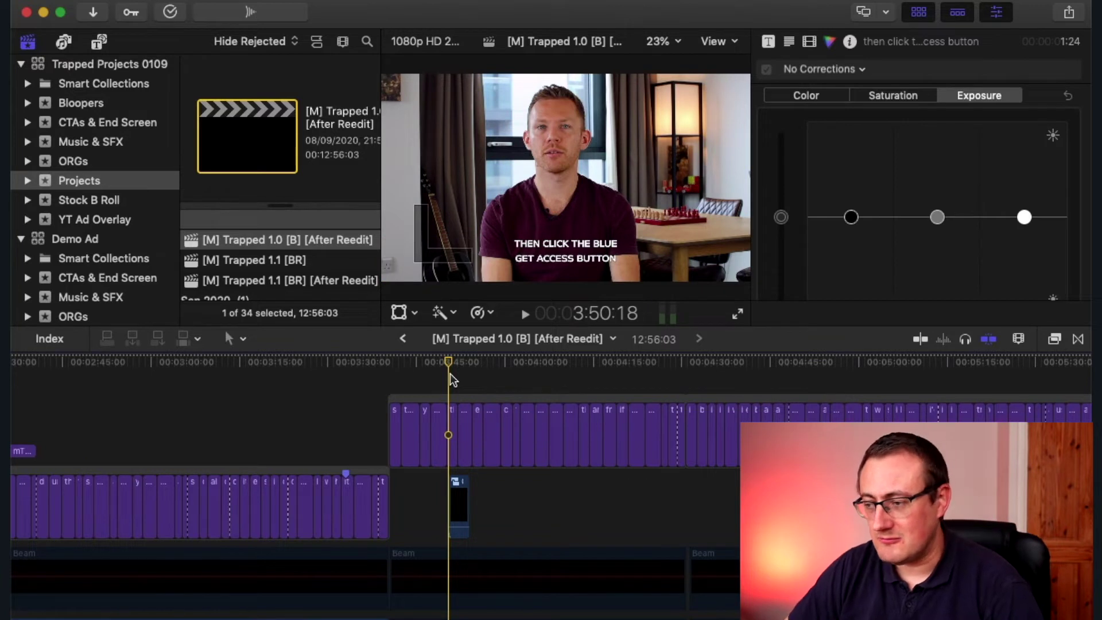
key(space)
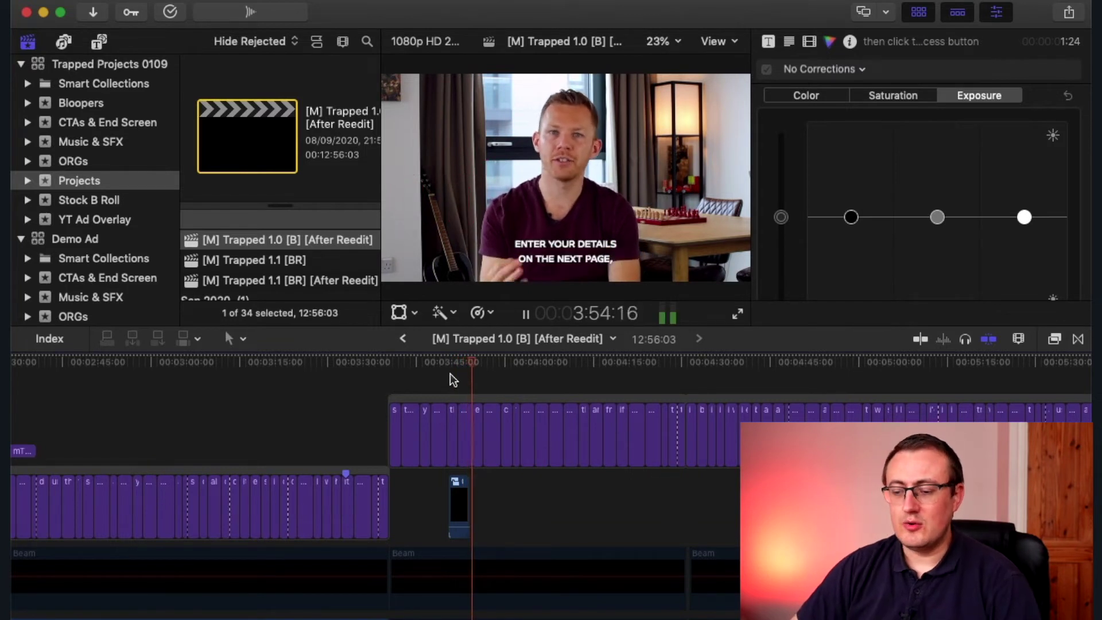
key(space)
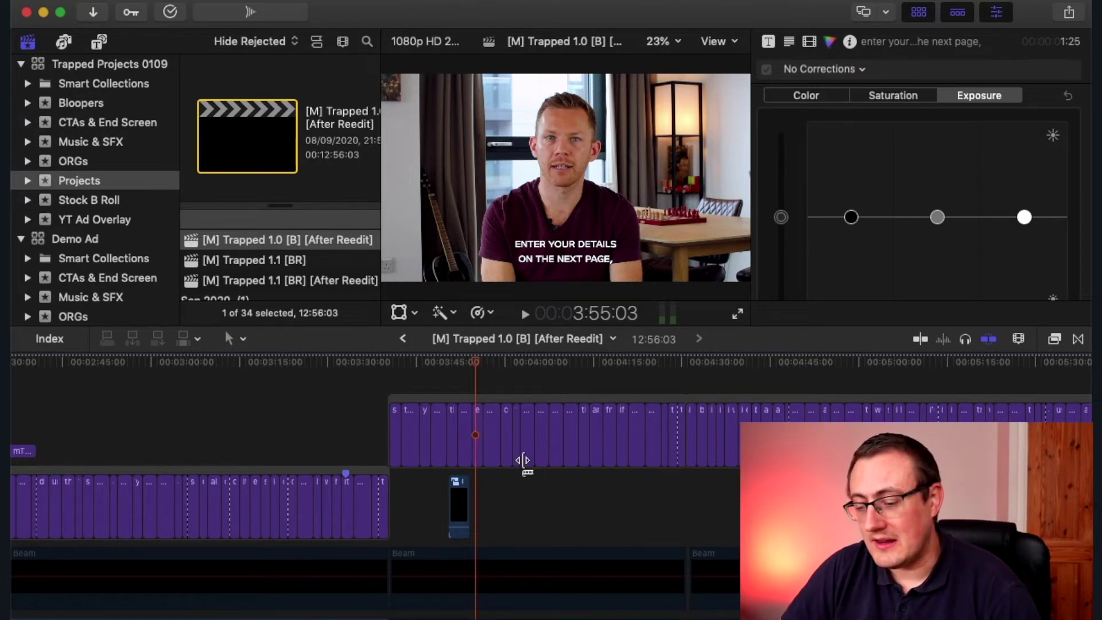
click(454, 384)
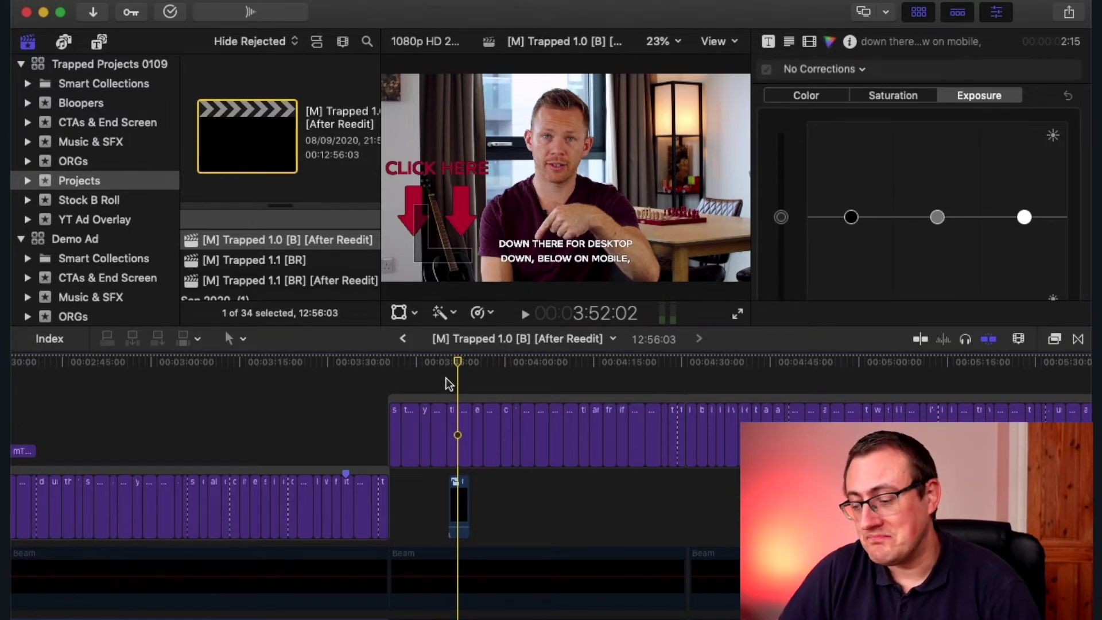
Review the End Screen CTA by playing from 5:42:28 and inspecting its countdown at 5:49:12
scroll(666, 431, right, 10)
scroll(666, 436, down, 6)
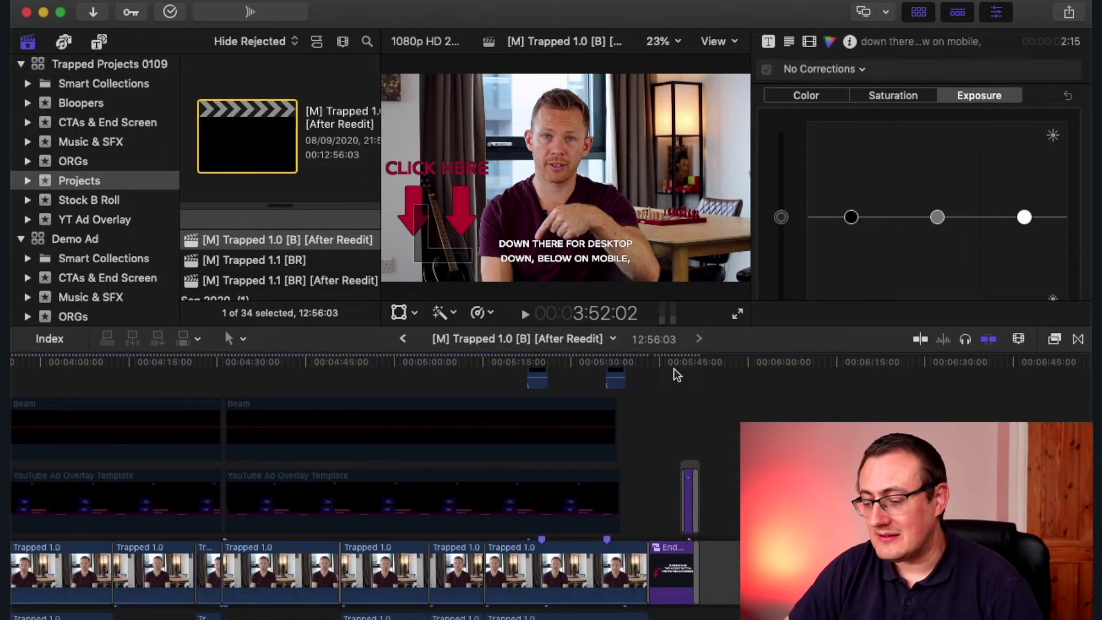
click(663, 363)
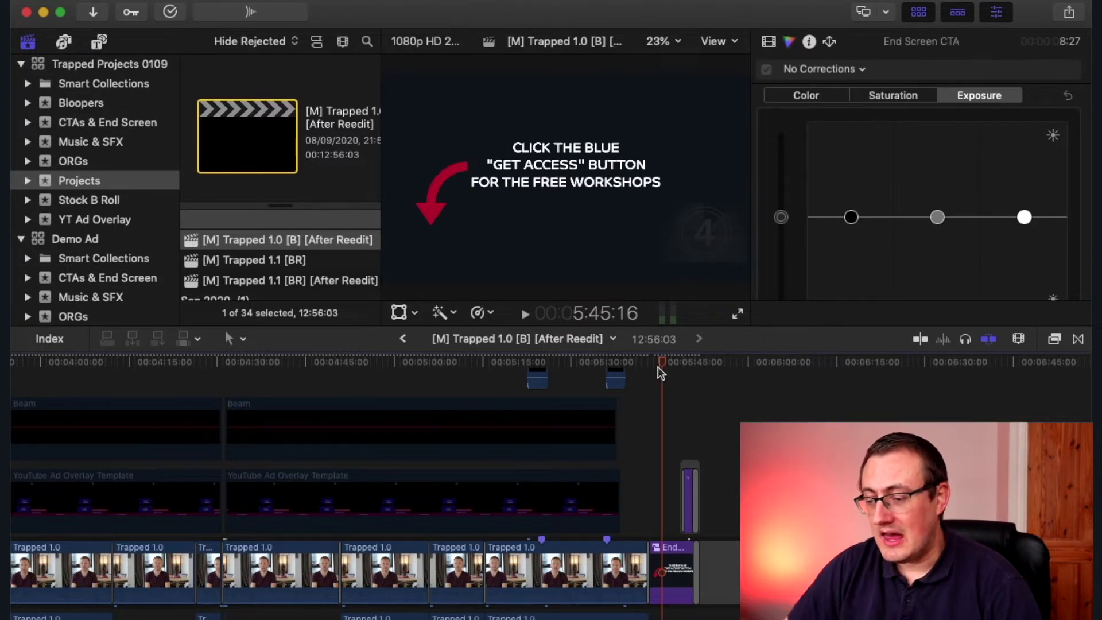
click(644, 367)
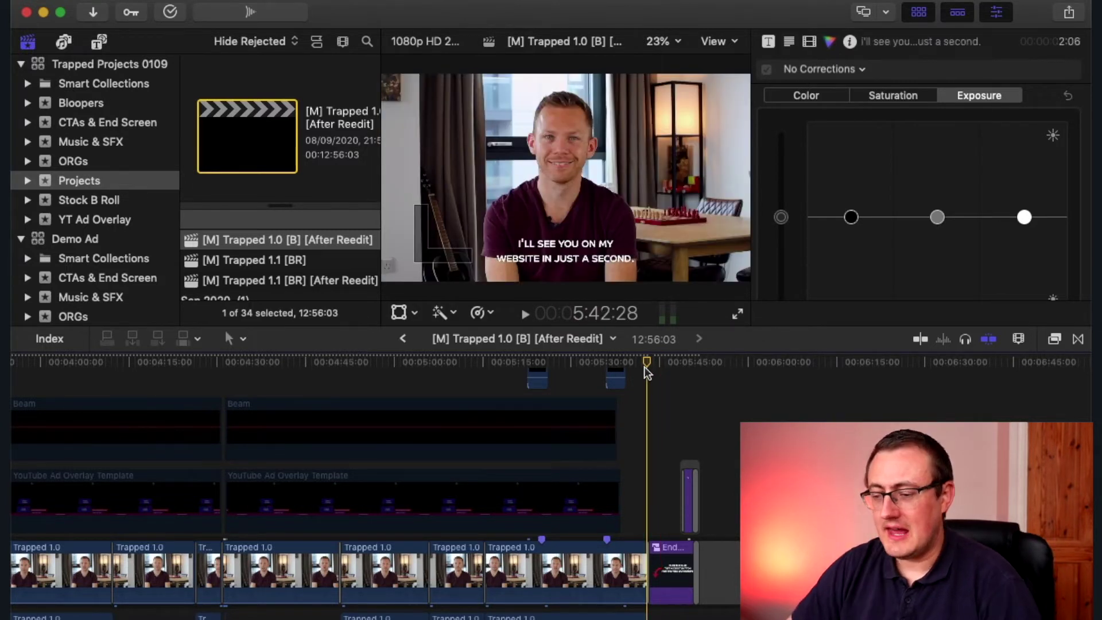
key(space)
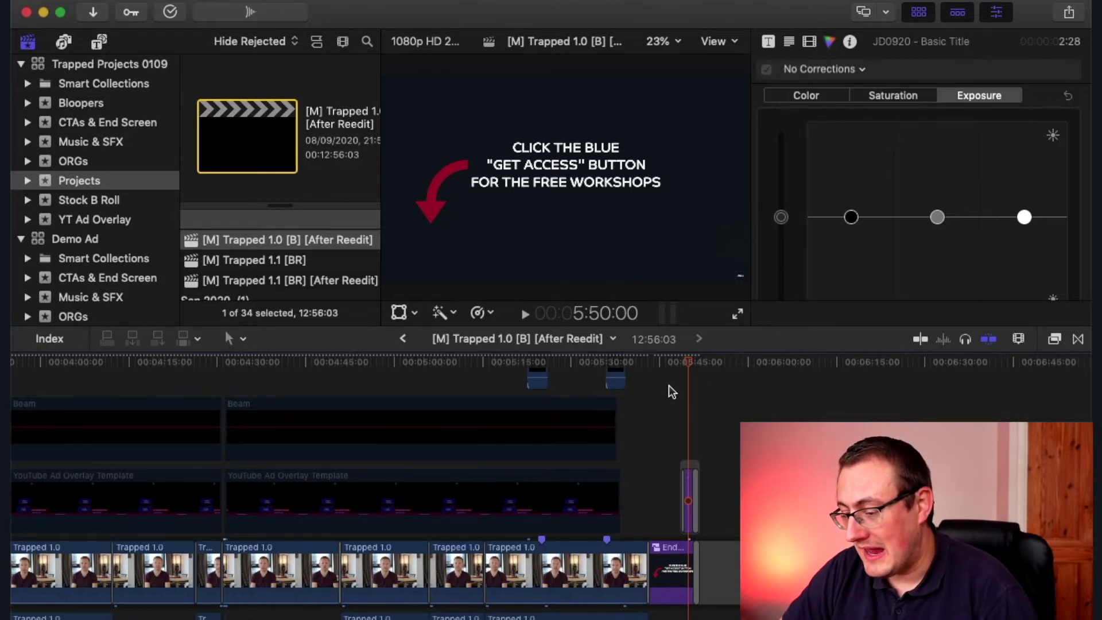
click(687, 364)
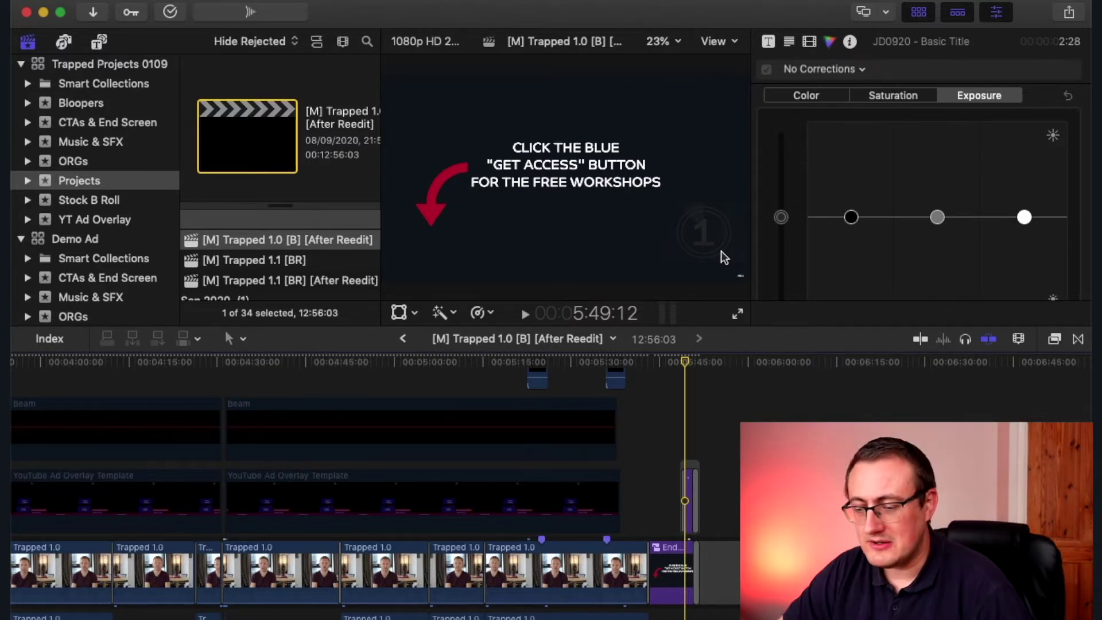
Return to the Demo Ad project and place the playhead at 3:56:01, the end of the Cross Dissolve
click(403, 338)
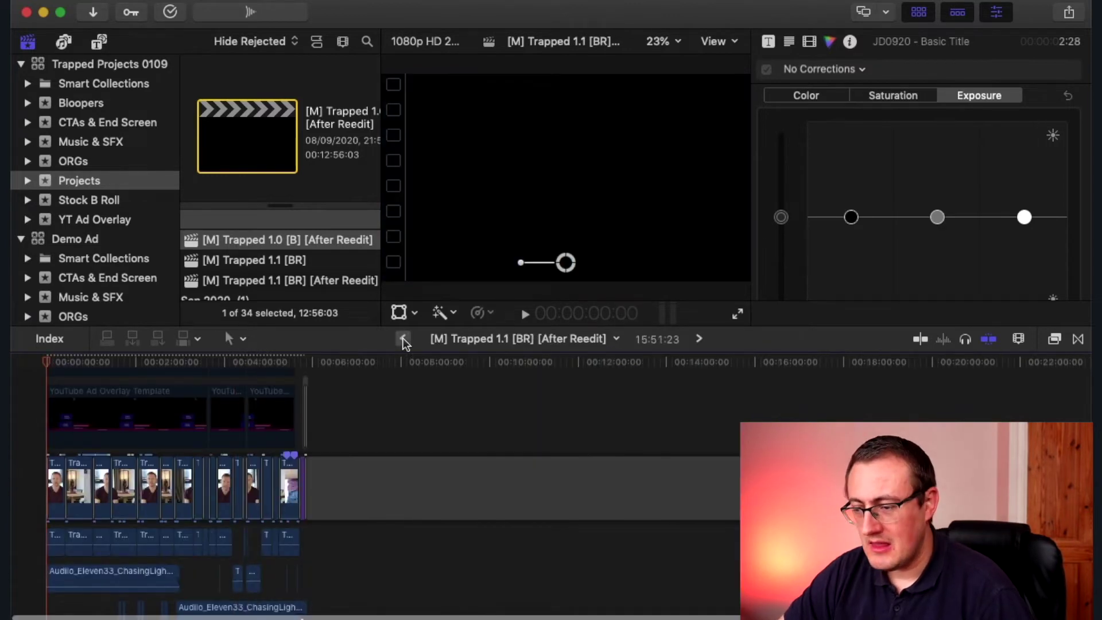
click(401, 338)
click(524, 414)
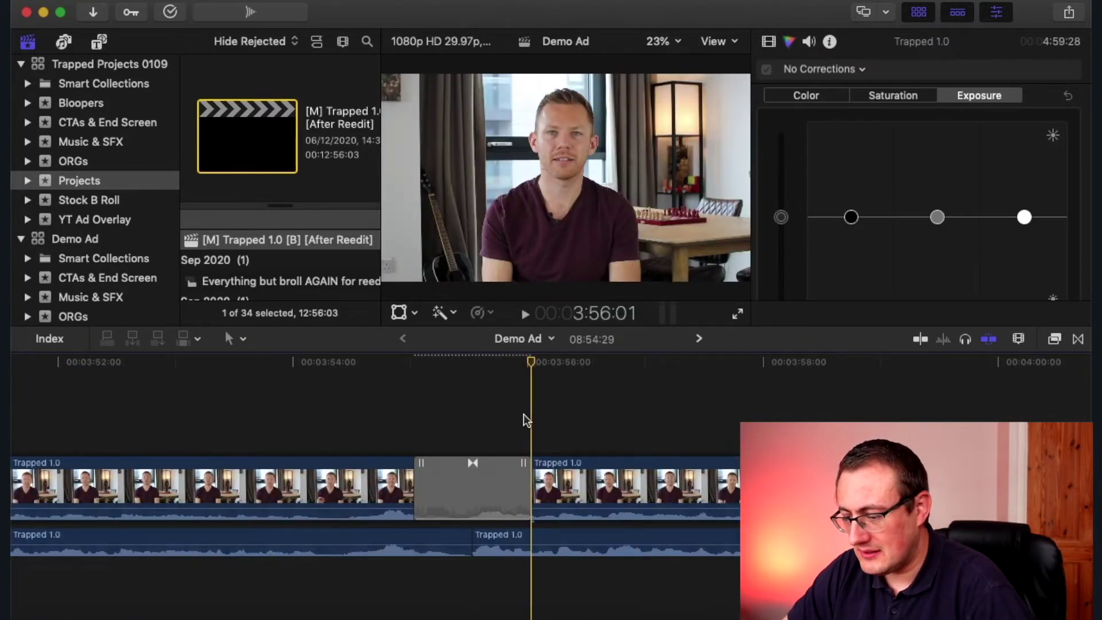
Place the playhead at the end of the Demo Ad timeline, at 8:54:29
key(super+minus)
key(super+minus)
key(super+minus)
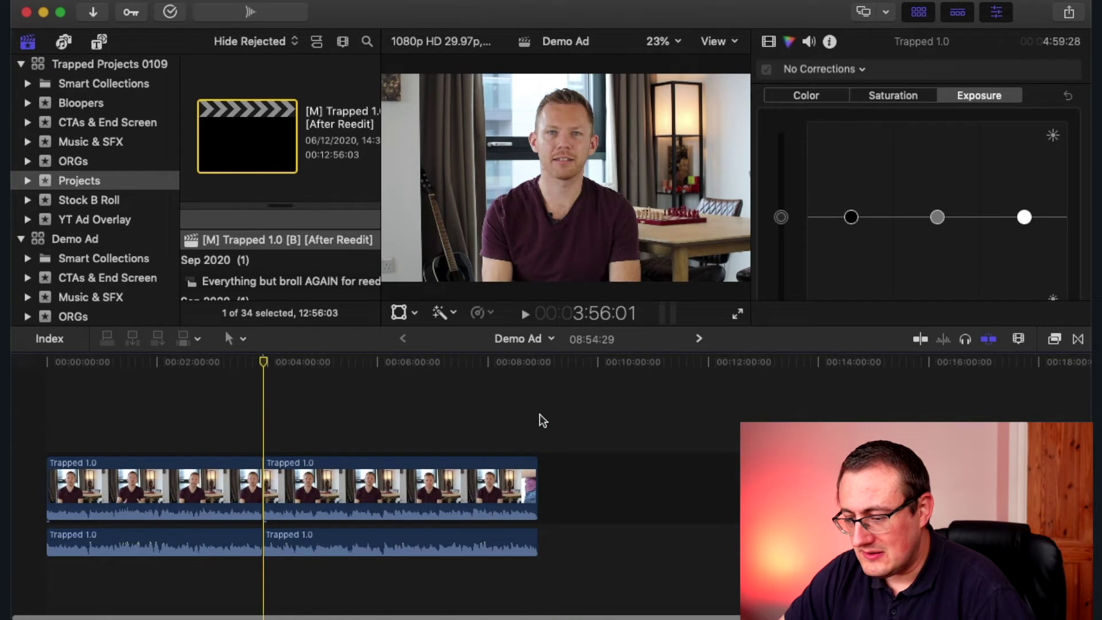
click(536, 379)
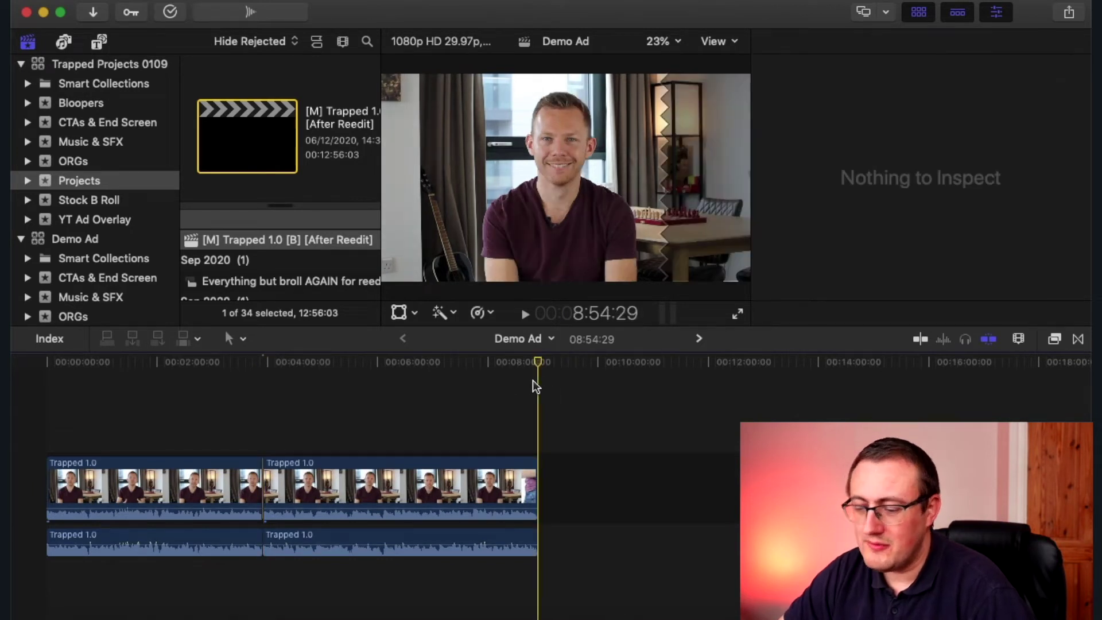
key(super+equal)
key(super+equal)
key(super+equal)
key(super+equal)
key(super+equal)
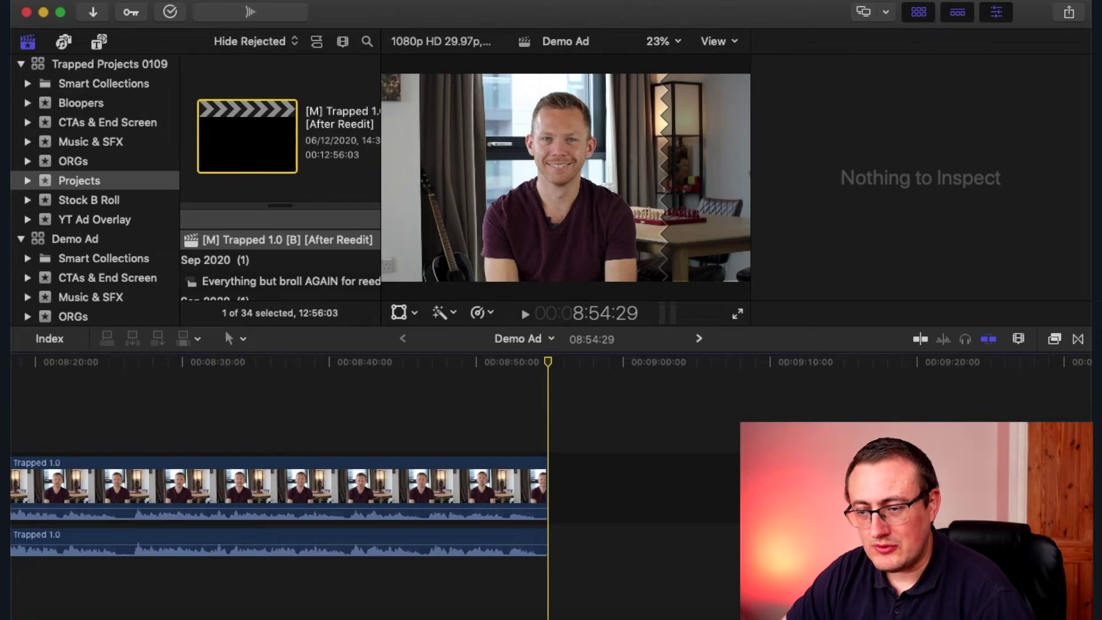
Append a Custom solid generator to the main storyline right after the last Trapped 1.0 clip
click(161, 0)
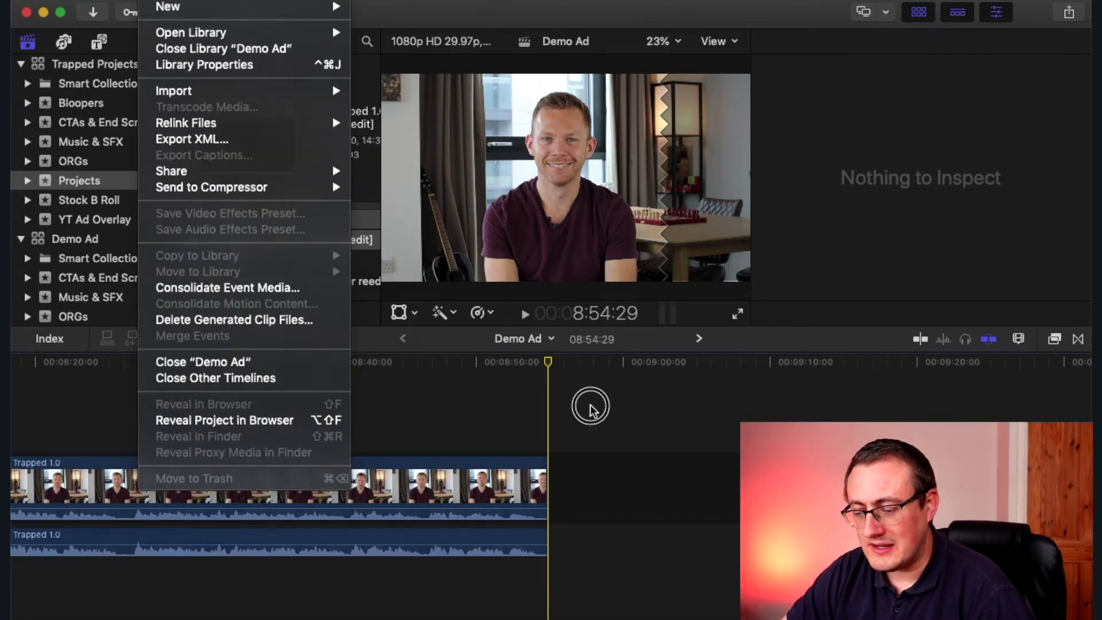
click(590, 459)
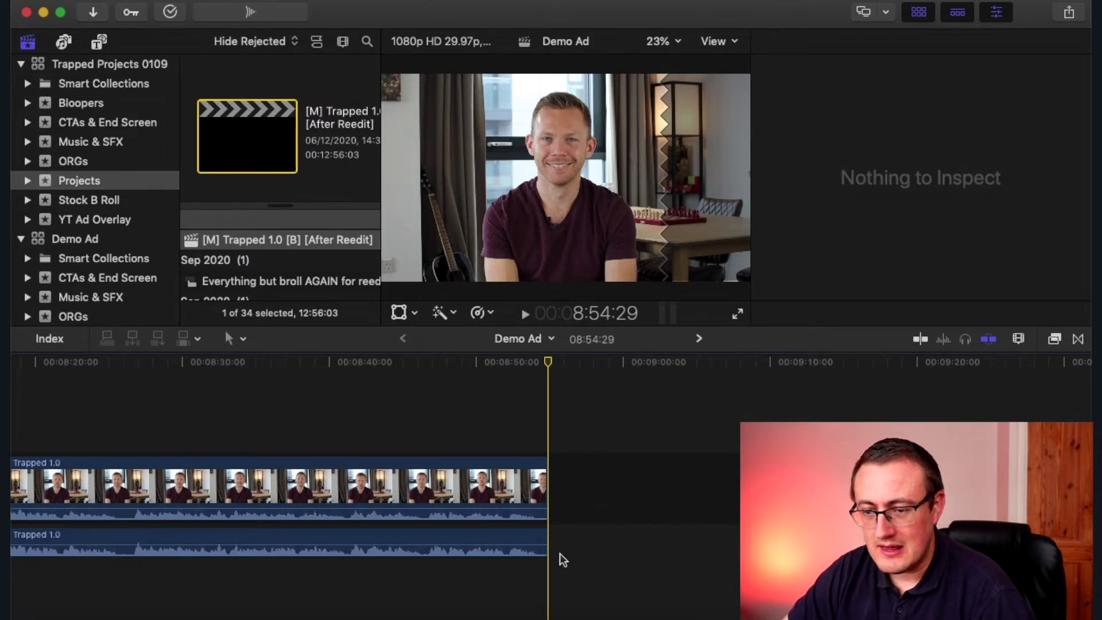
click(95, 43)
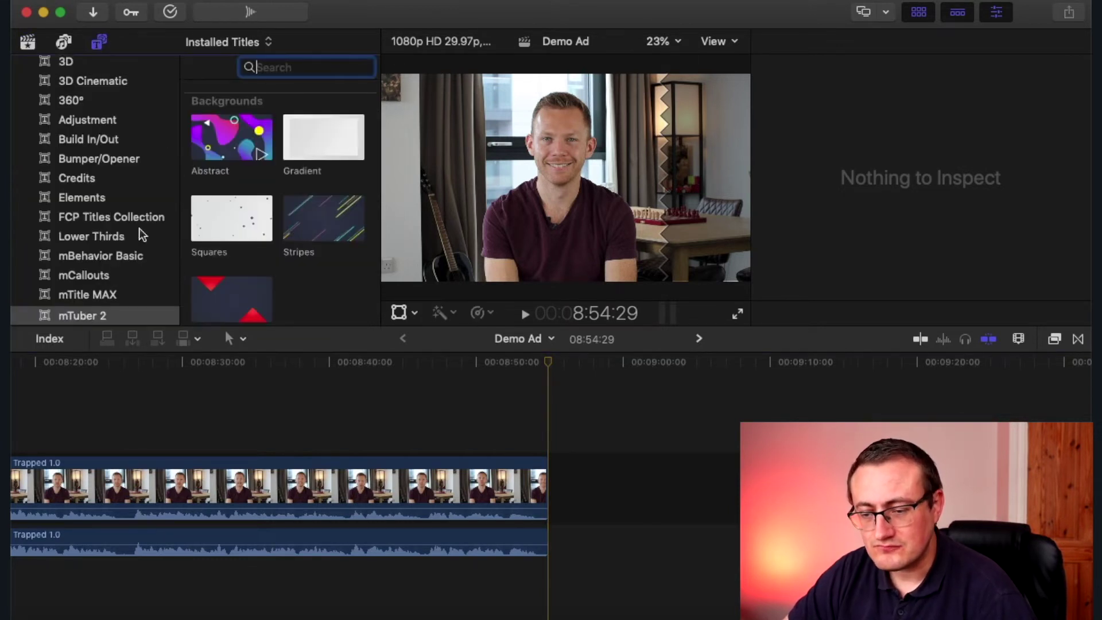
scroll(98, 212, down, 6)
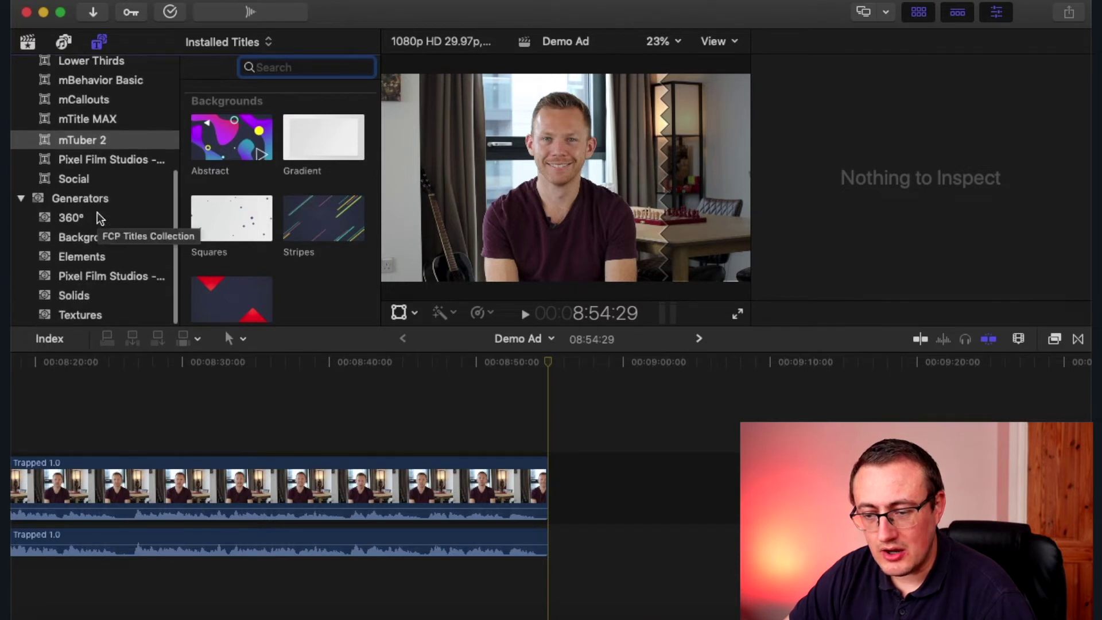
click(80, 296)
click(240, 126)
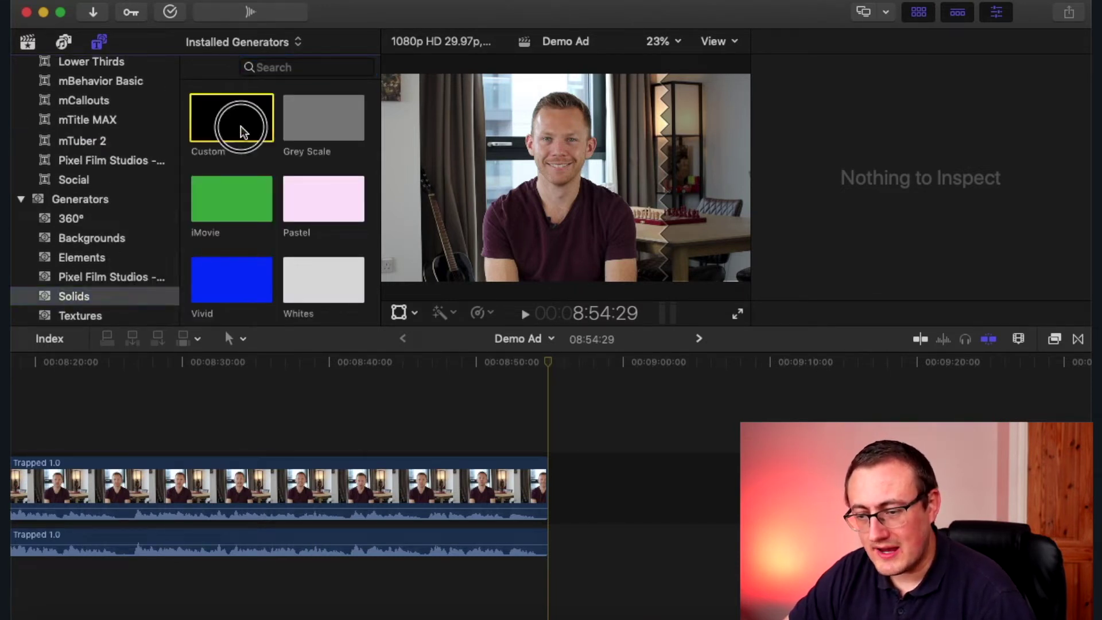
drag(213, 107, 564, 483)
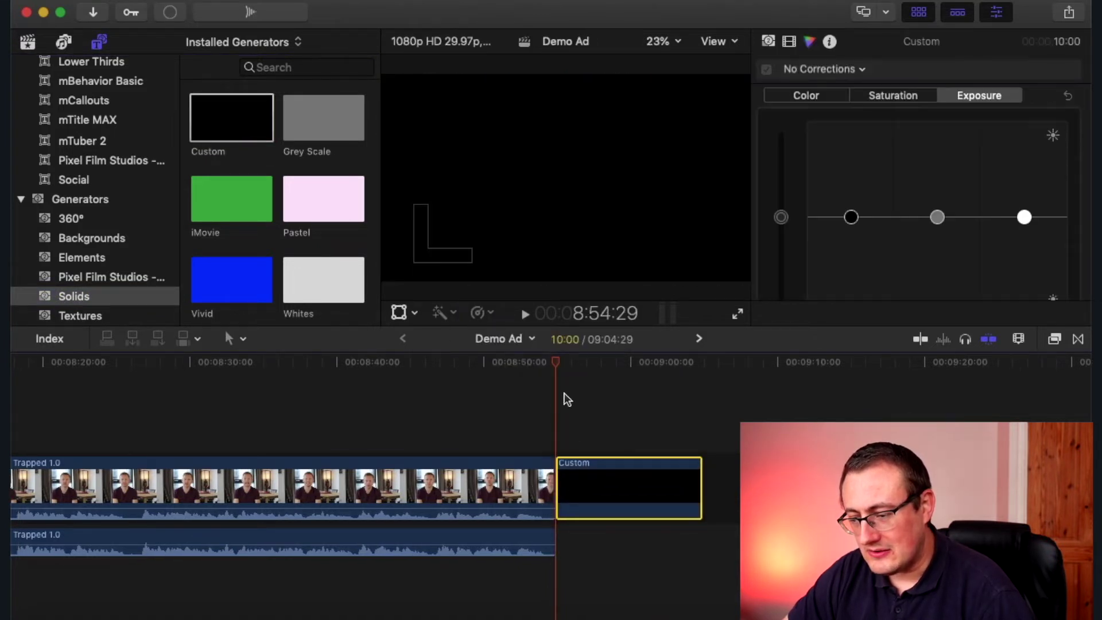
Show the Custom solid at 8:59:07, select it and open its published generator parameters
click(619, 392)
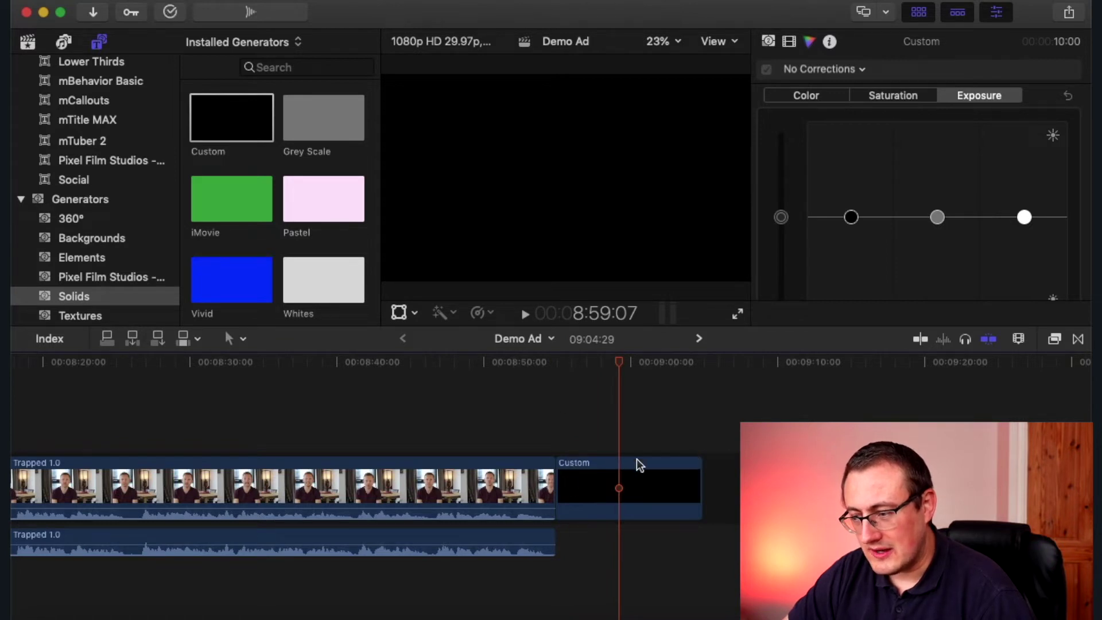
click(633, 506)
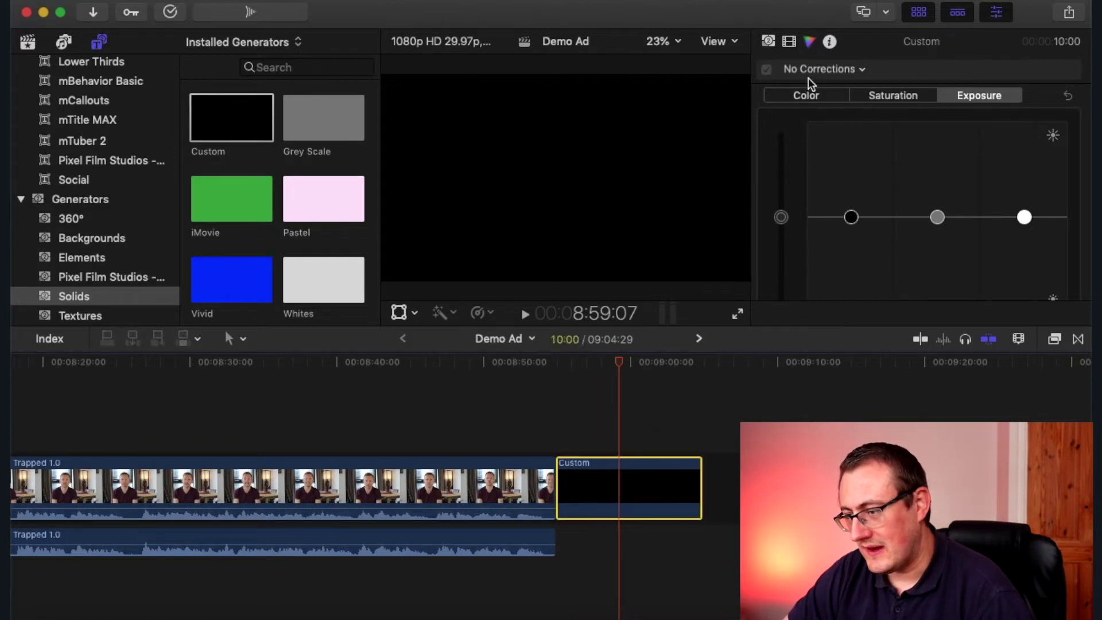
click(790, 42)
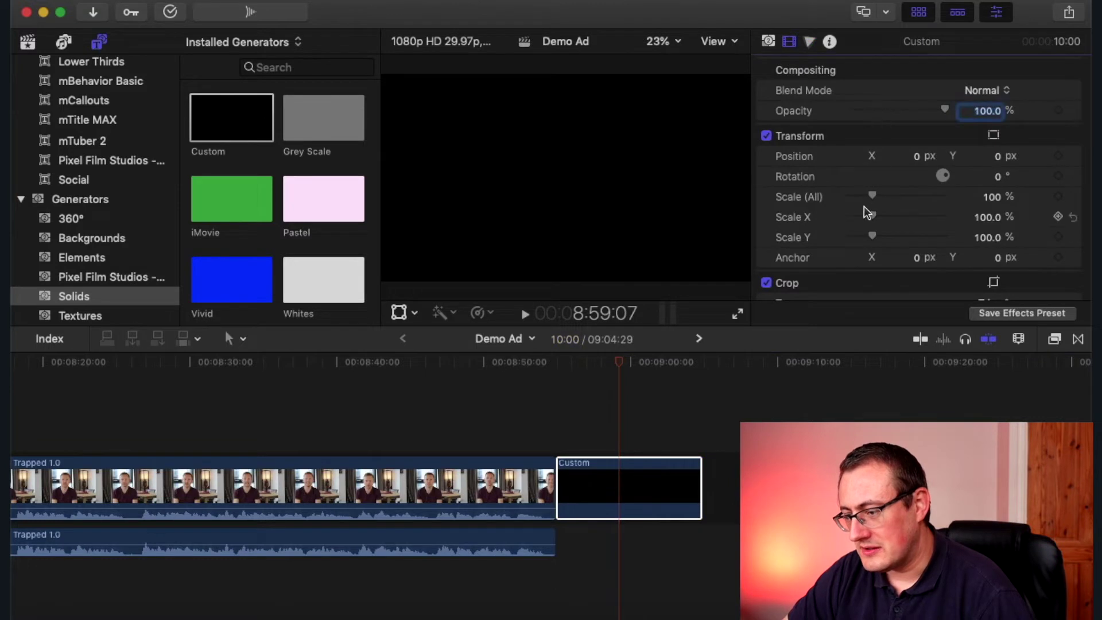
scroll(856, 255, down, 5)
scroll(855, 255, up, 6)
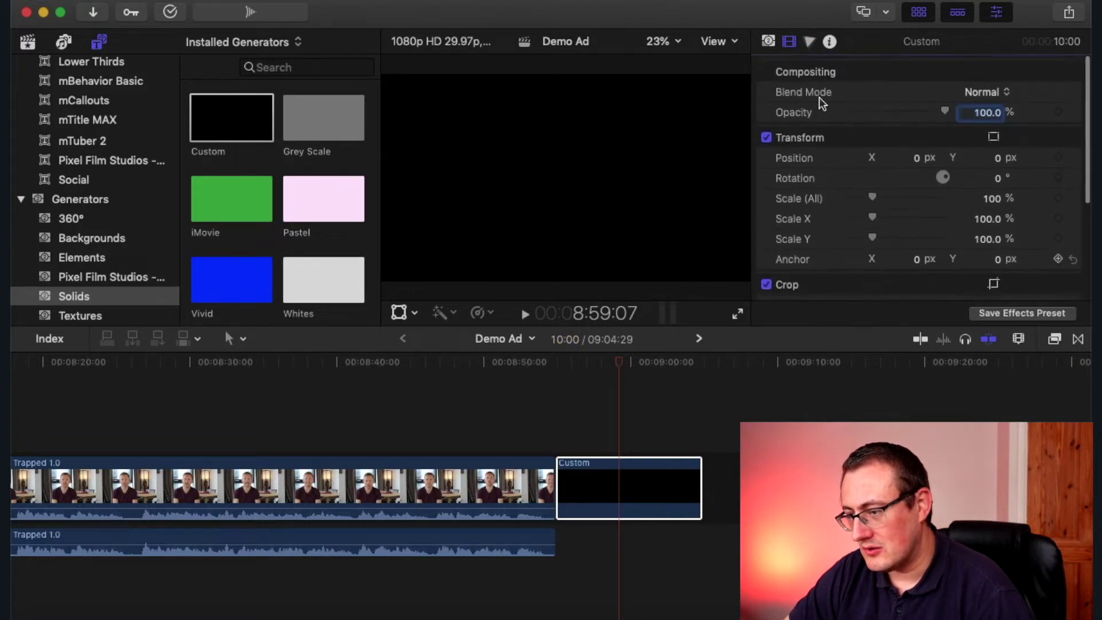
click(769, 41)
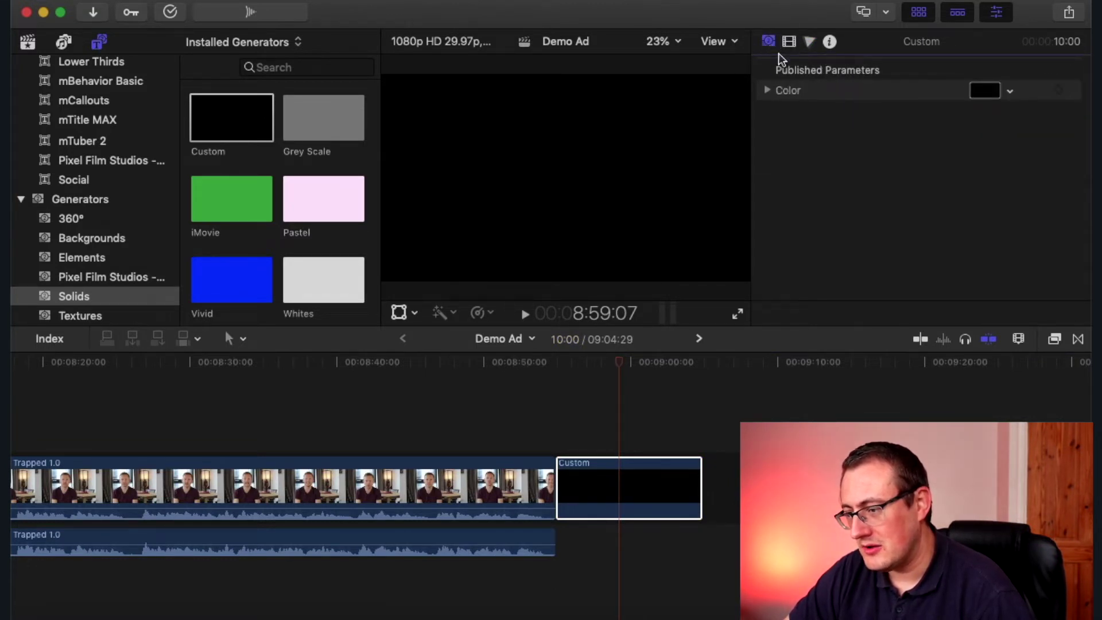
Set the Custom solid's color to red
click(1010, 91)
click(980, 175)
drag(980, 174, 980, 111)
key(Escape)
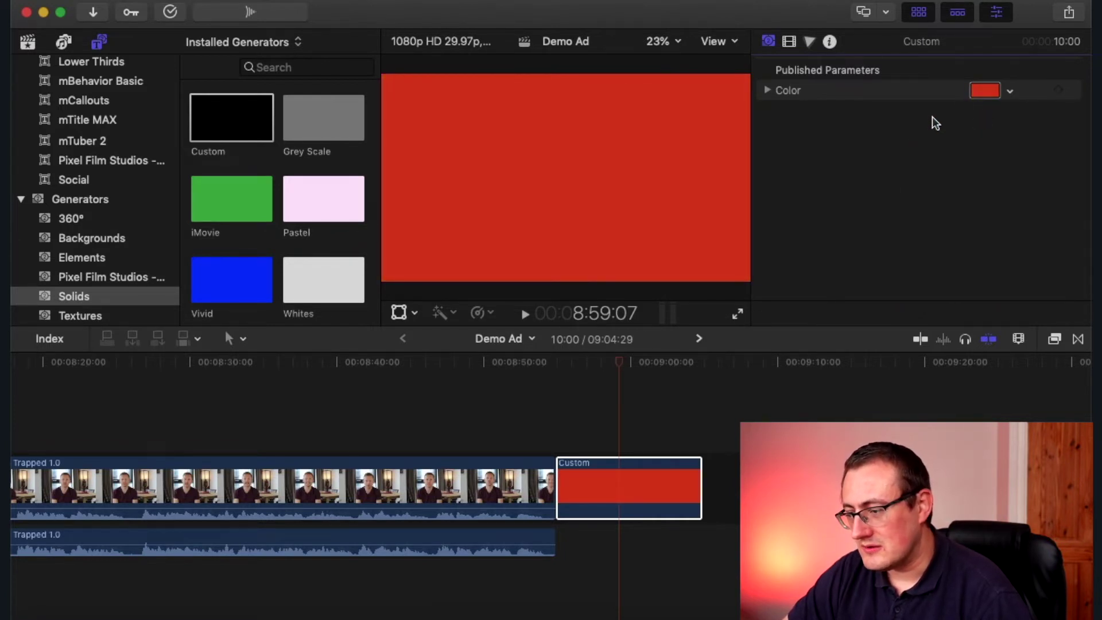
Set the Custom solid's color to a very dark navy blue and preview it at 8:57:24
click(1010, 91)
click(957, 165)
drag(957, 170, 1035, 215)
key(Escape)
click(598, 371)
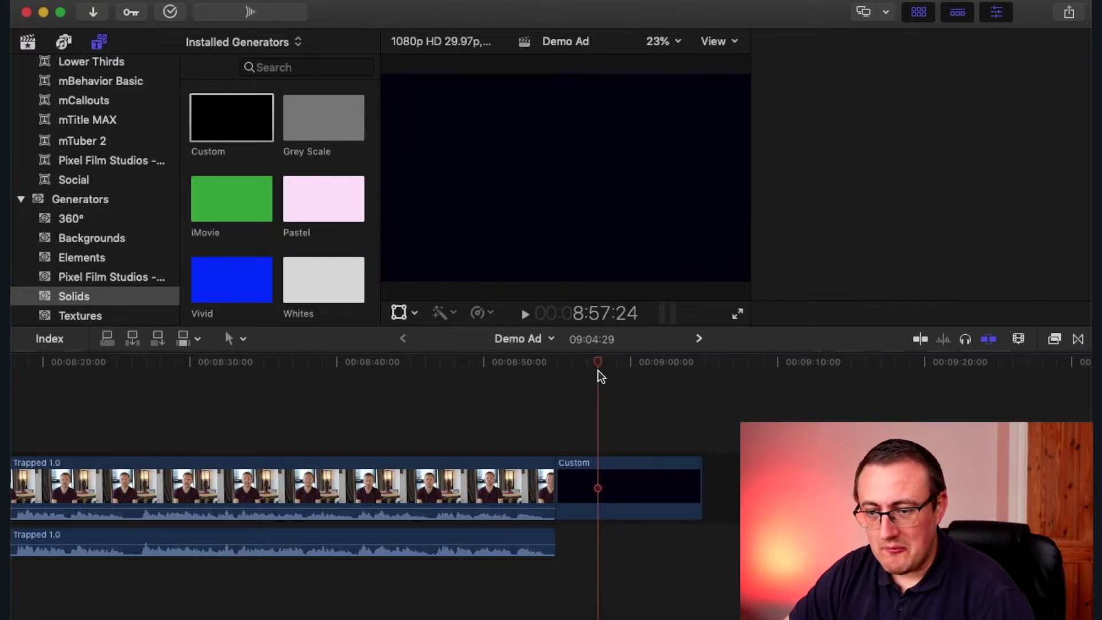
Examine the clips in the Demo Ad library's CTAs & End Screen event, including End Screen CTA and ST9T5 Click Here - Wipe Text
click(28, 44)
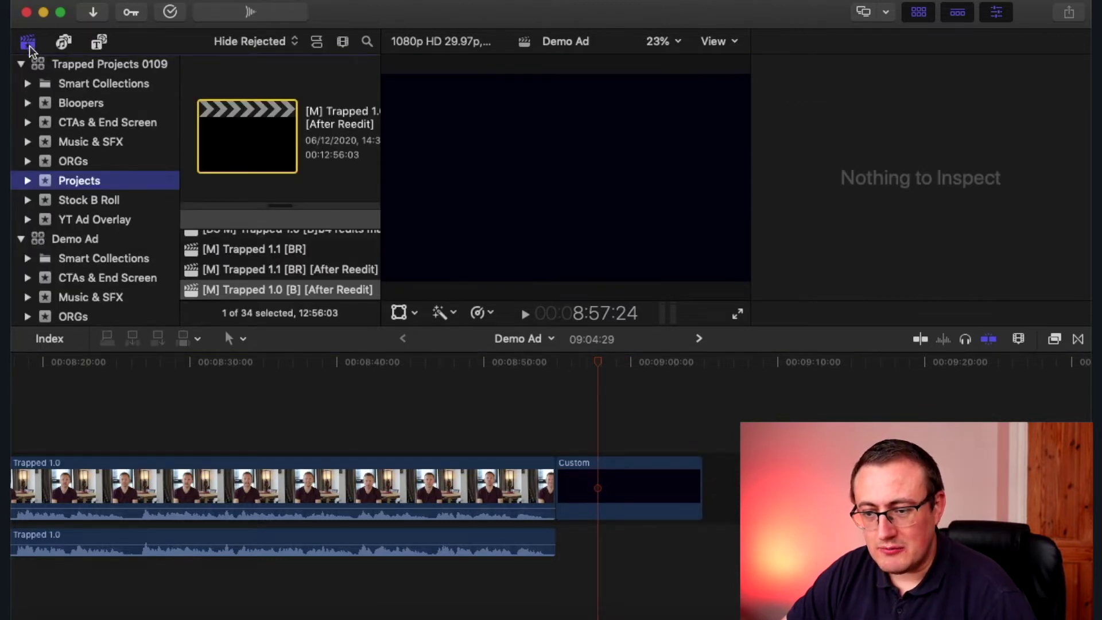
click(95, 120)
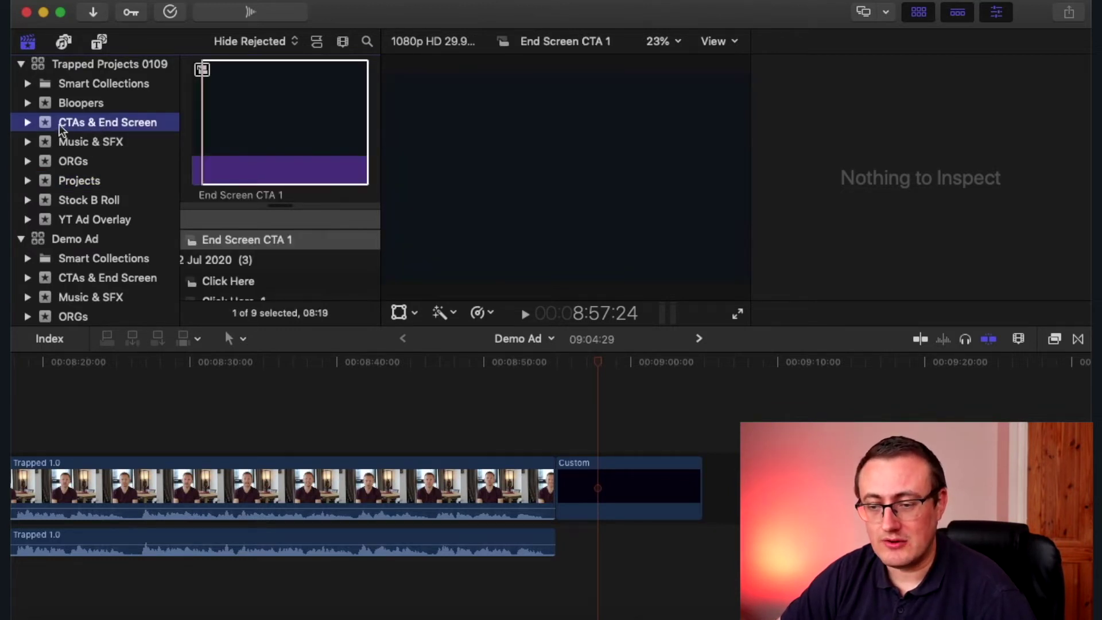
scroll(88, 246, down, 3)
click(84, 198)
scroll(234, 266, up, 3)
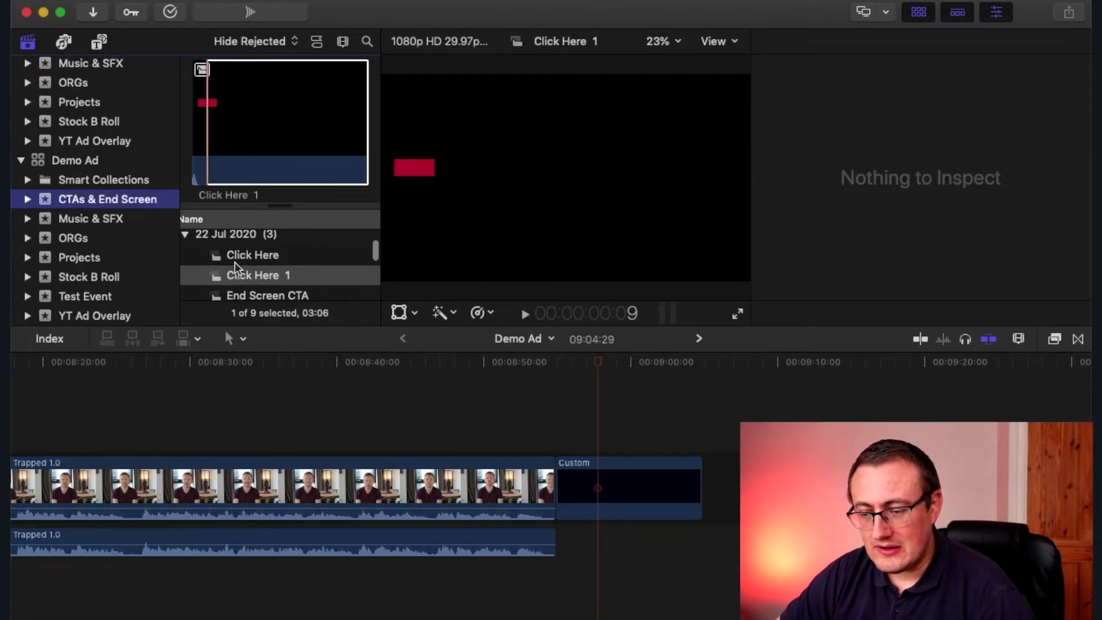
scroll(235, 266, down, 3)
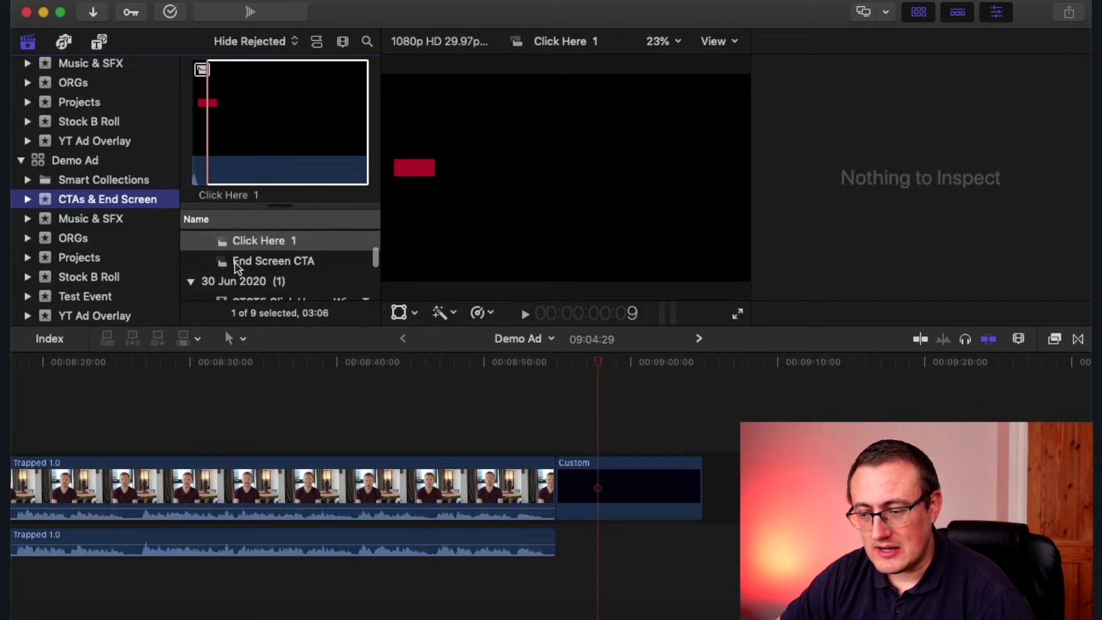
click(236, 261)
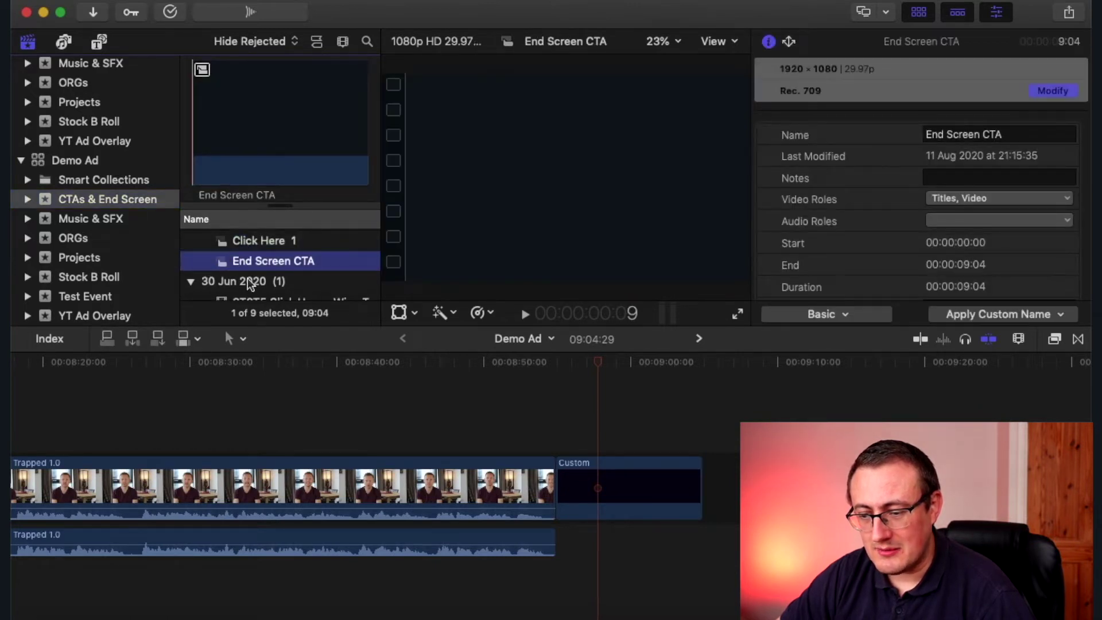
scroll(251, 278, down, 5)
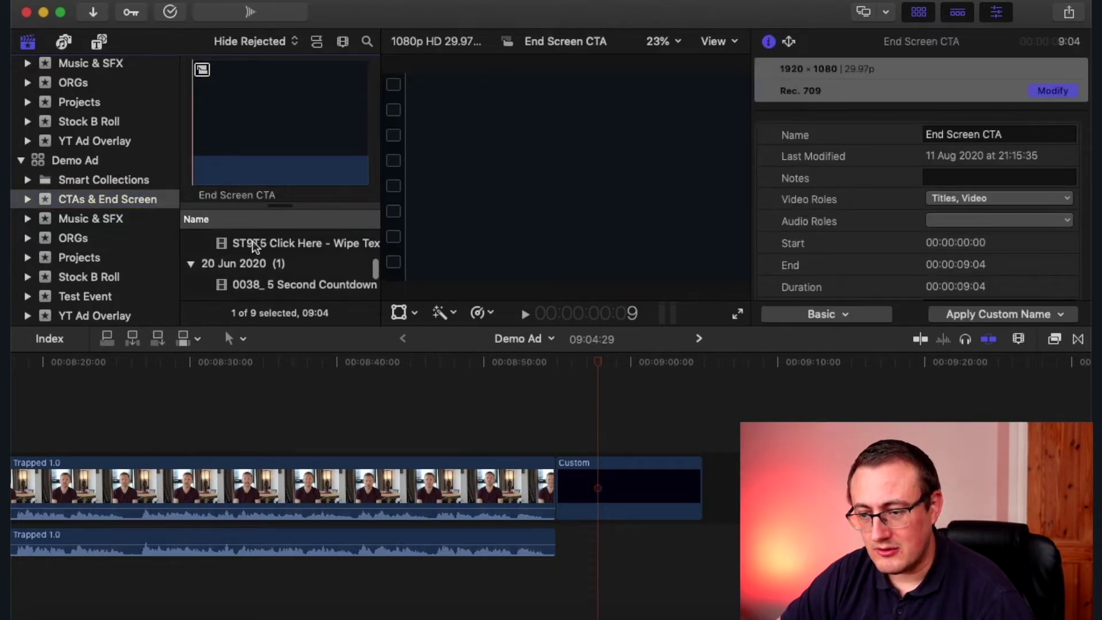
click(253, 241)
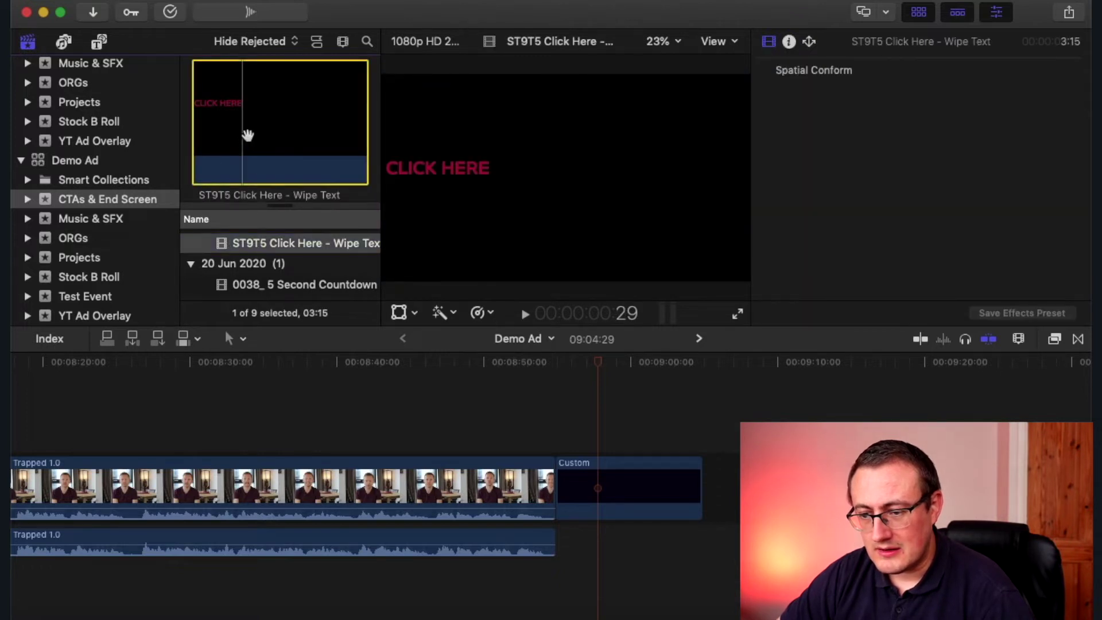
click(285, 138)
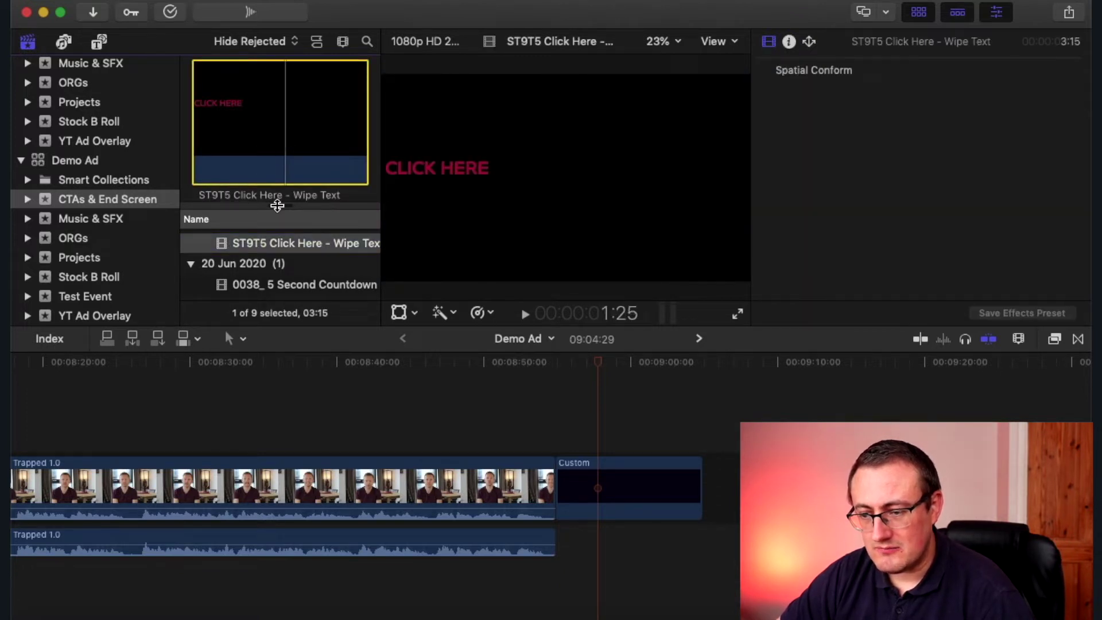
Connect the 0038_ 5 Second Countdown clip above the final part of the Custom solid and show it at 9:01:21
click(272, 282)
drag(218, 284, 603, 424)
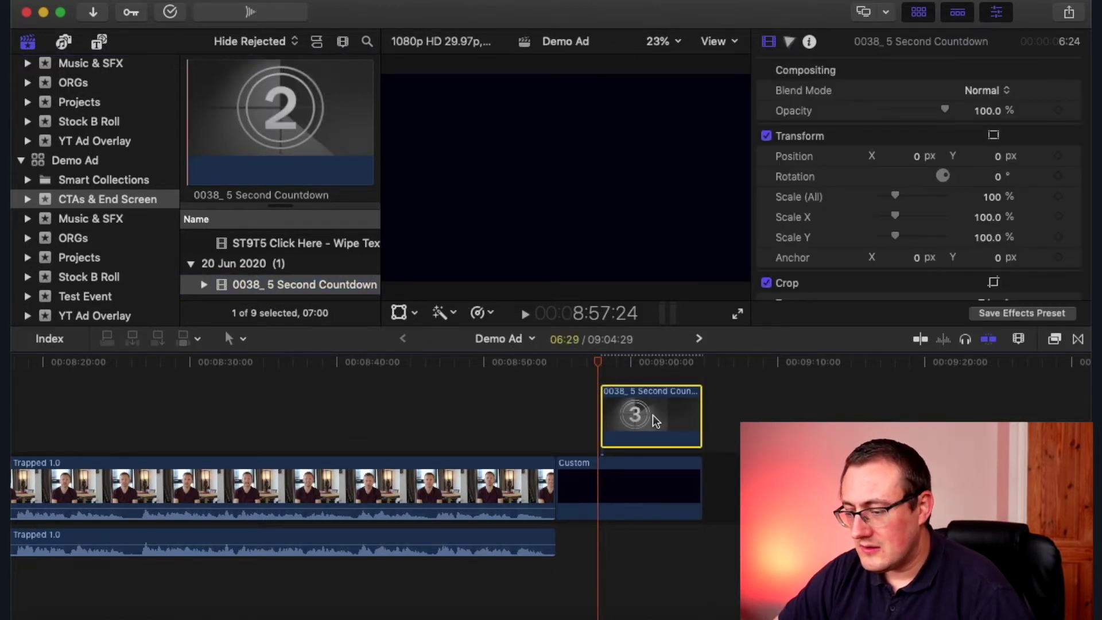
click(656, 371)
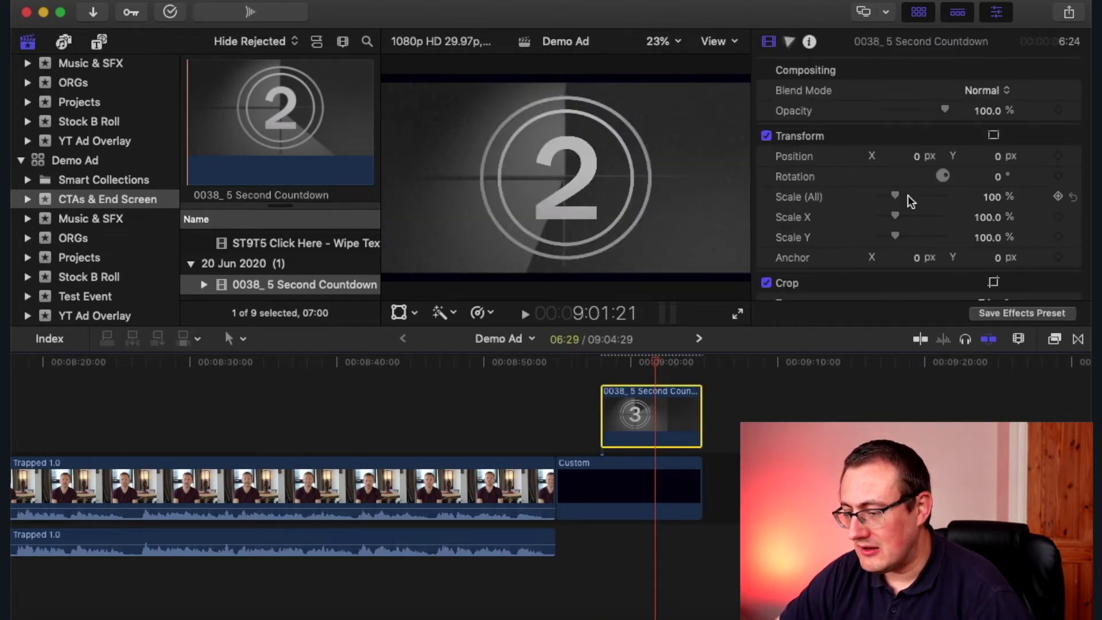
Scale the countdown clip to 29% and move it to X 571.7 px, Y -244.8 px
mouse_move(897, 194)
mouse_down()
mouse_move(878, 196)
mouse_move(887, 201)
mouse_up()
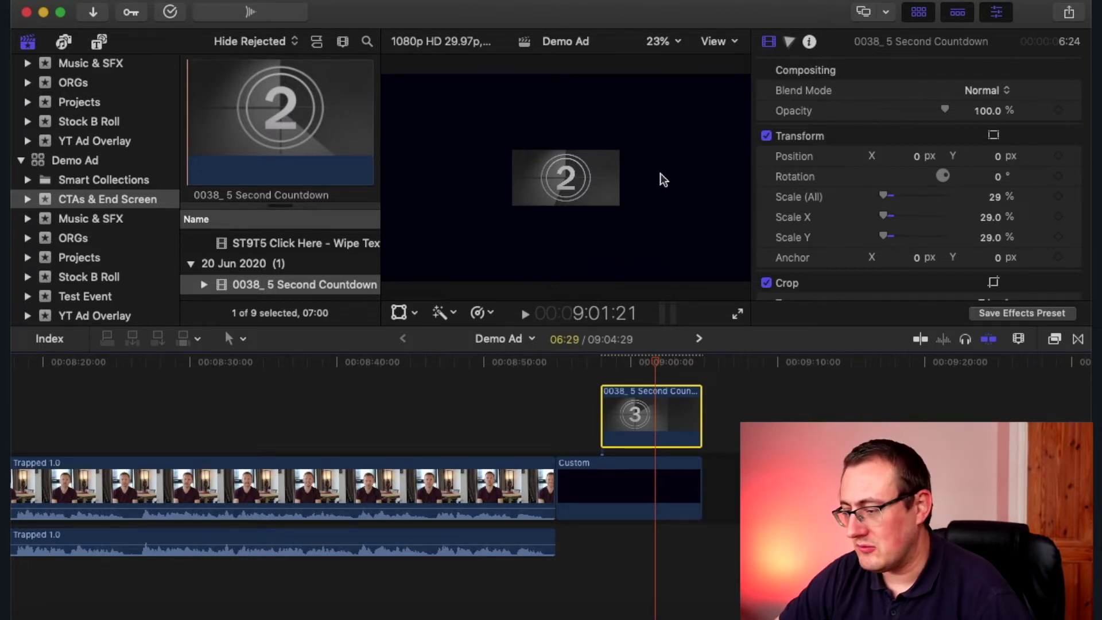
drag(1001, 159, 1001, 224)
drag(997, 154, 997, 161)
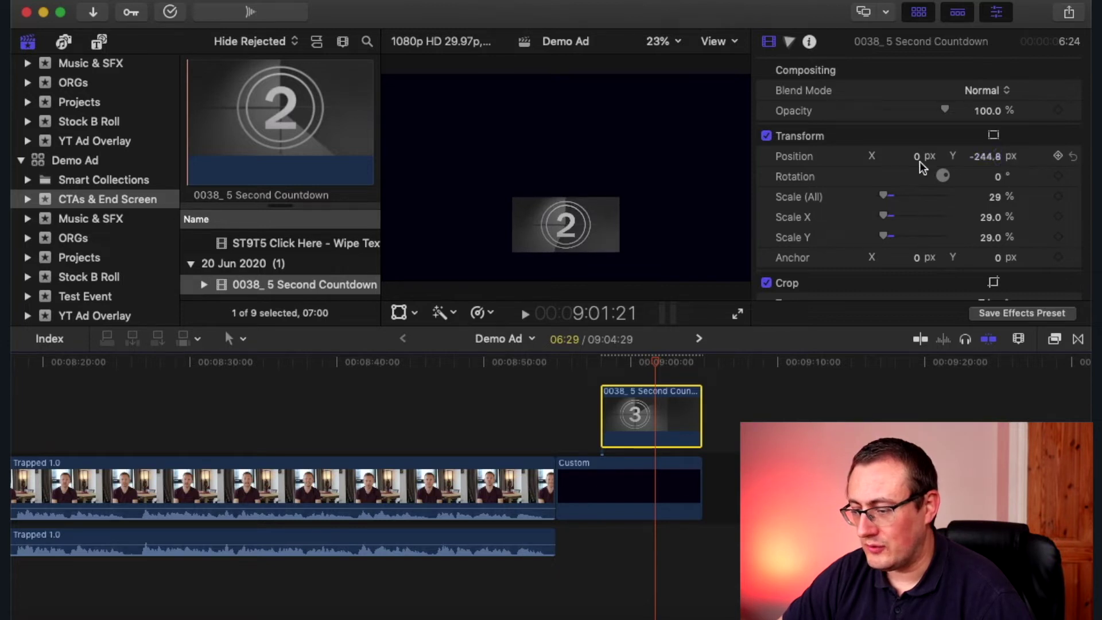
drag(923, 157, 915, 155)
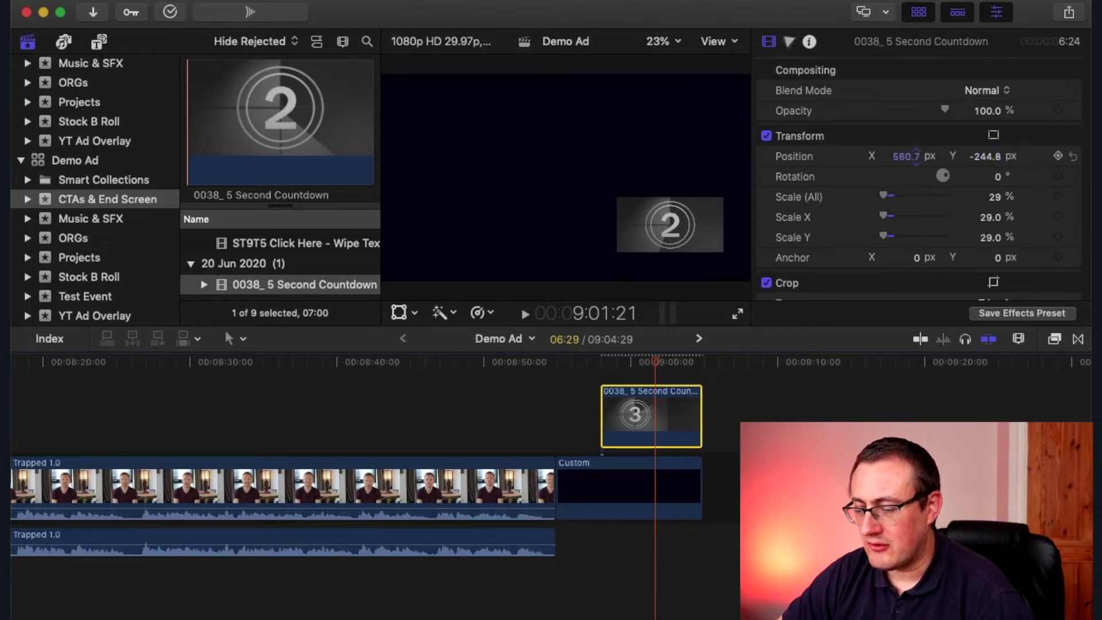
Nudge the countdown slightly lower in the frame with the on-screen Transform controls
click(398, 315)
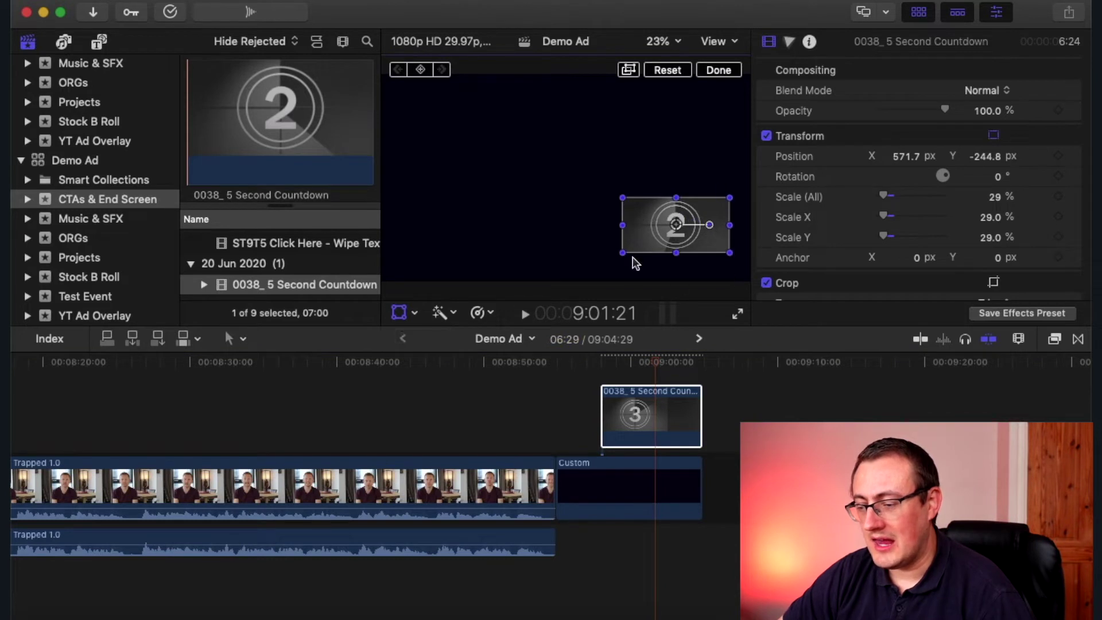
mouse_move(714, 217)
mouse_down()
mouse_move(674, 201)
mouse_move(546, 80)
mouse_move(455, 192)
mouse_move(663, 125)
mouse_move(729, 209)
mouse_move(701, 229)
mouse_move(712, 222)
mouse_up()
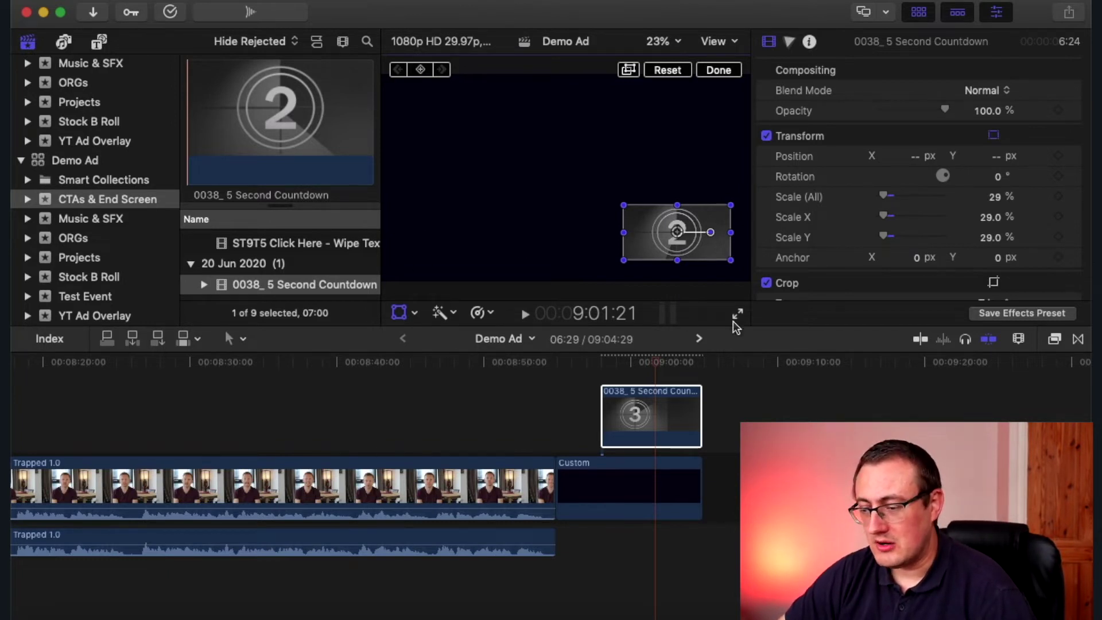
click(400, 318)
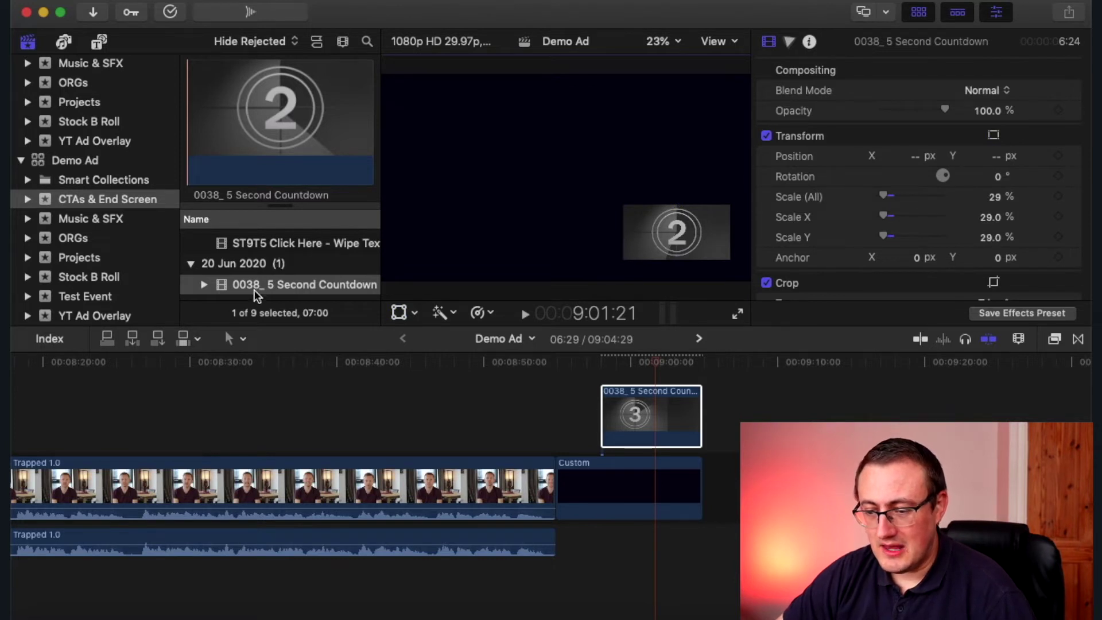
scroll(297, 264, down, 5)
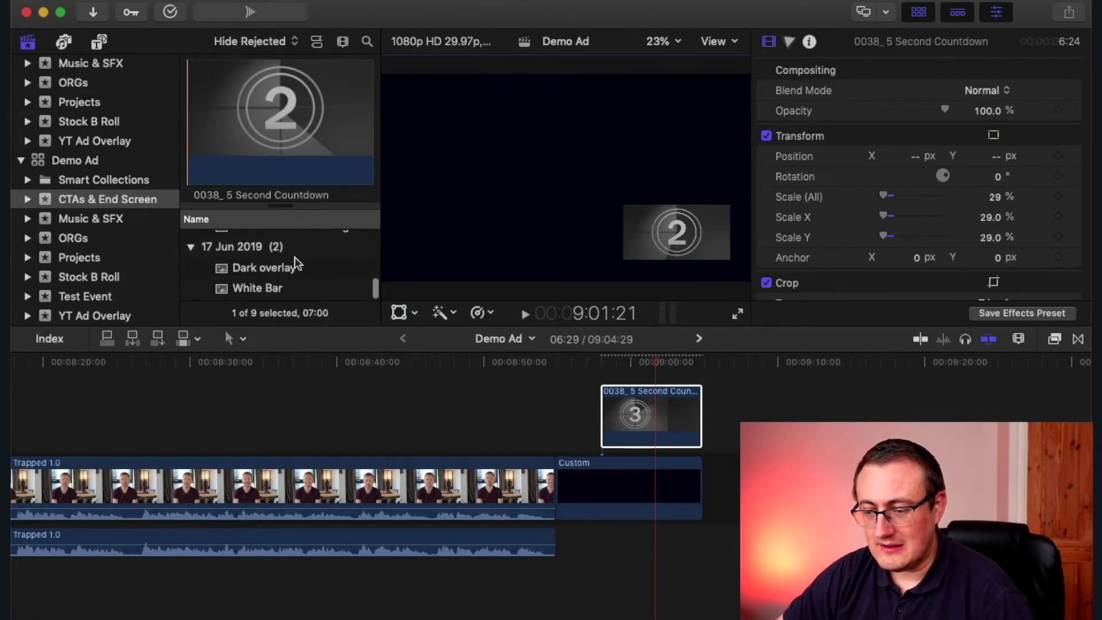
scroll(297, 264, up, 10)
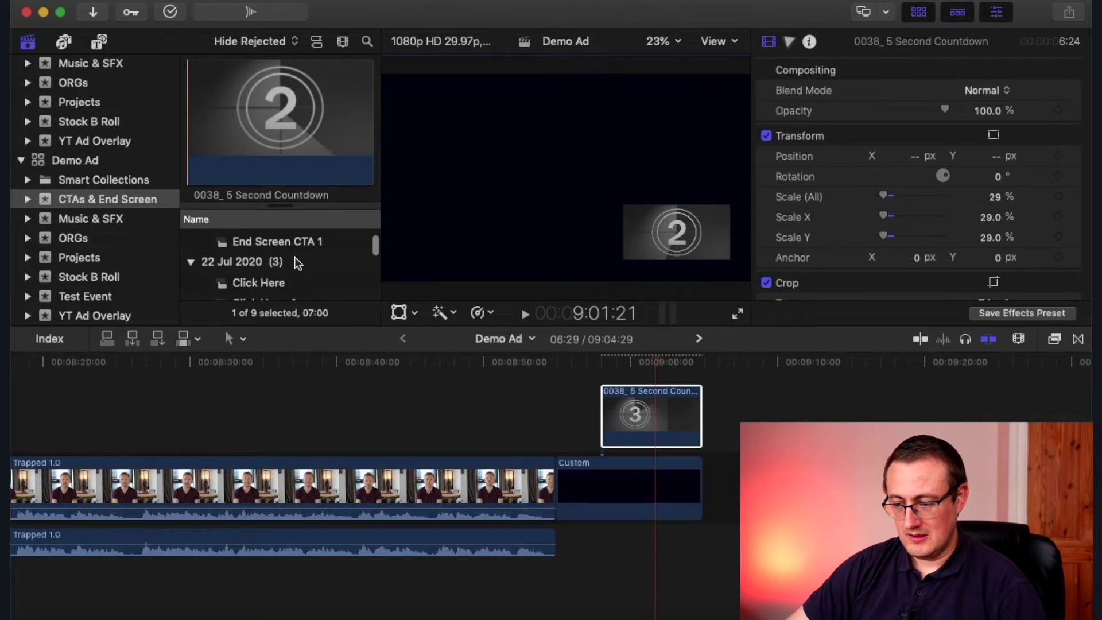
scroll(658, 432, up, 2)
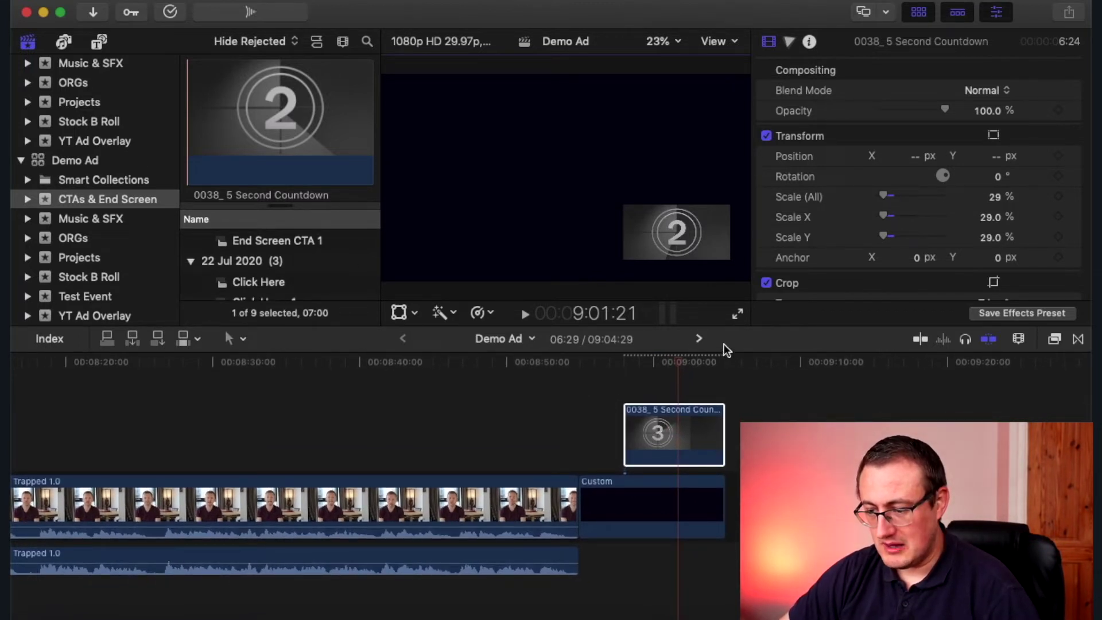
Try a Basic Title over the end screen from the start of the Custom solid, and delete it again
click(584, 373)
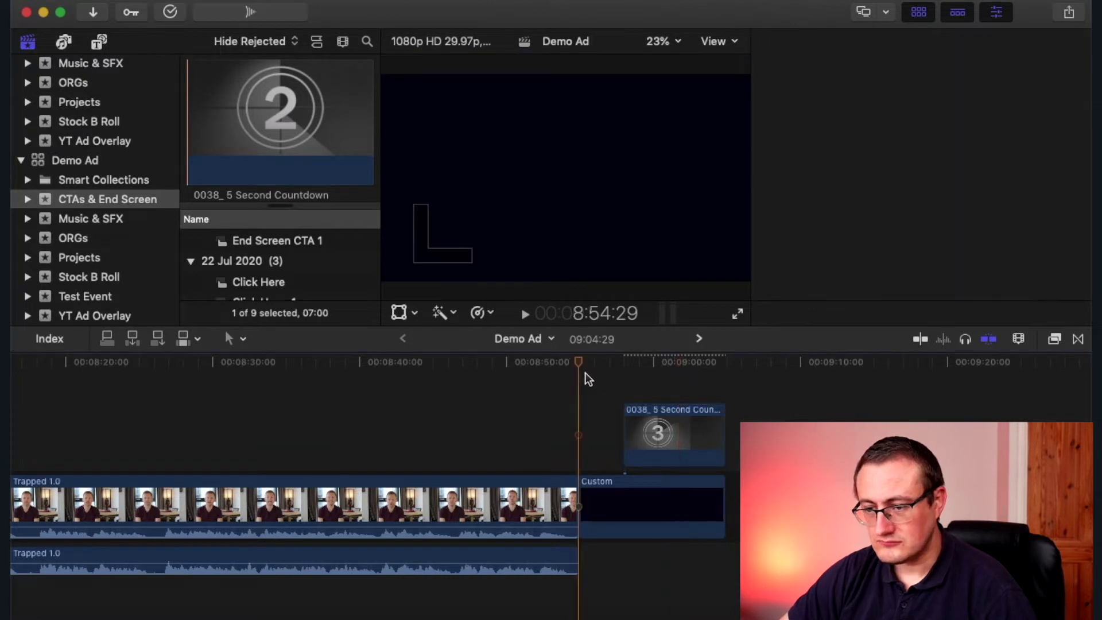
scroll(585, 373, down, 1)
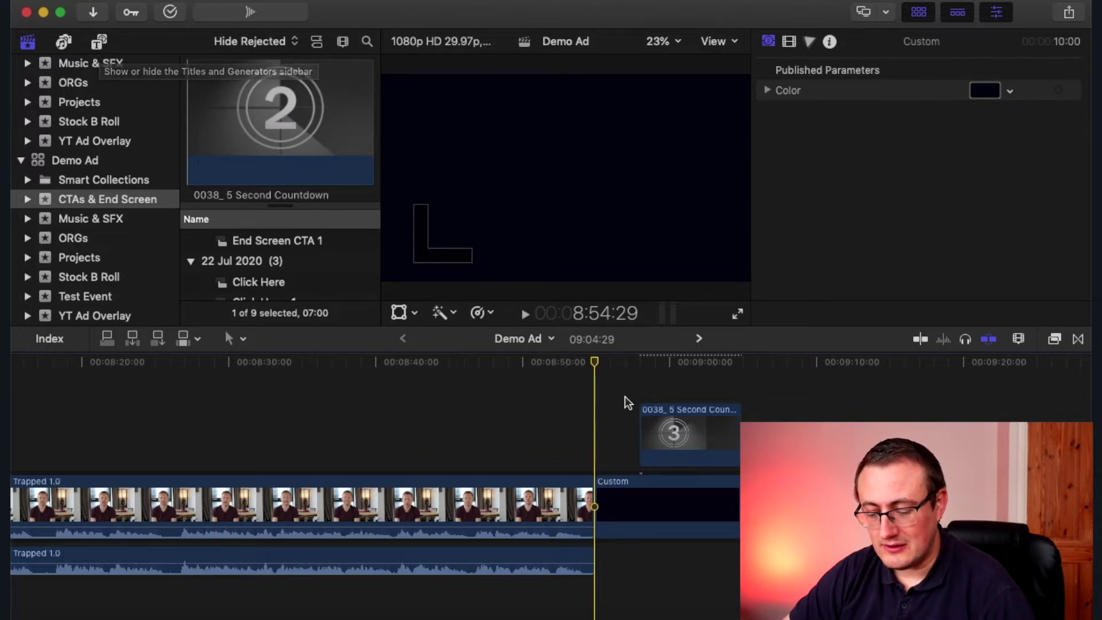
scroll(617, 402, left, 1)
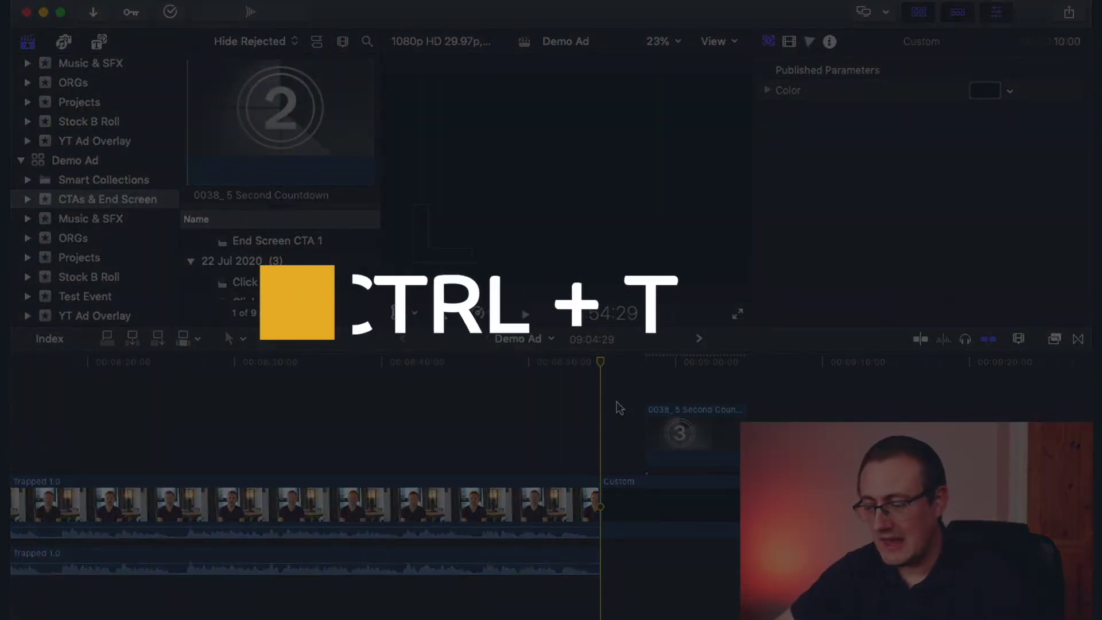
key(ctrl+t)
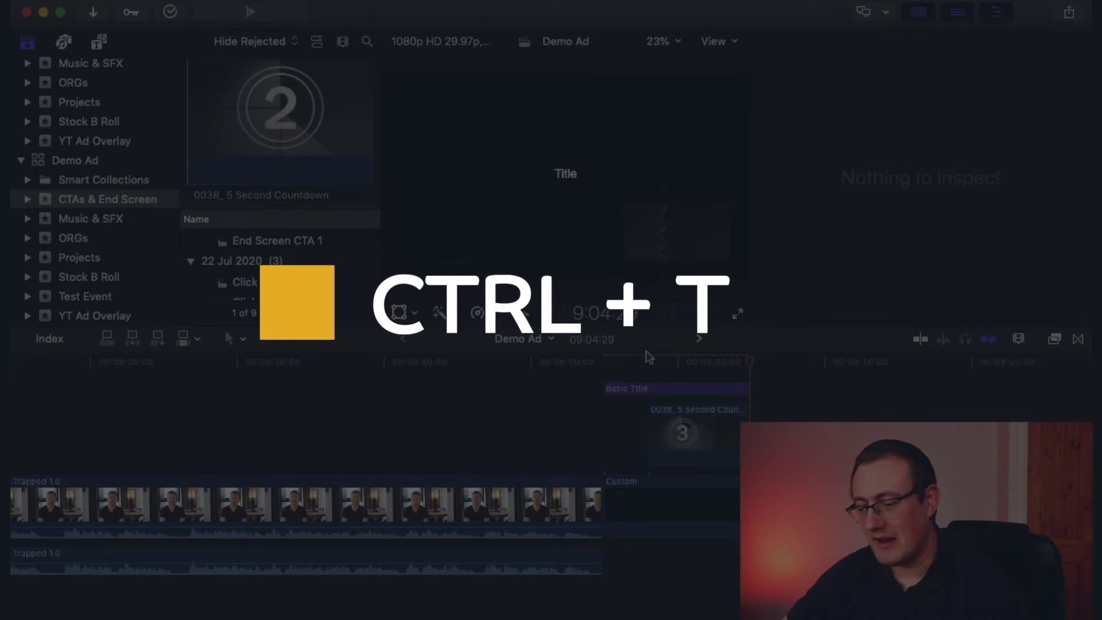
click(647, 363)
click(661, 388)
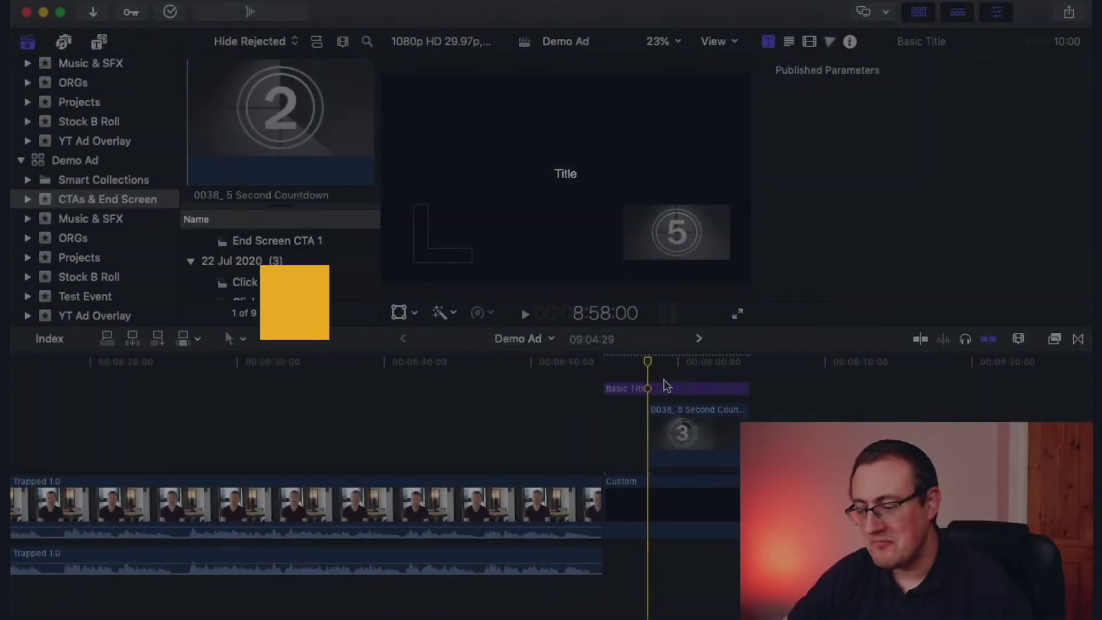
key(Delete)
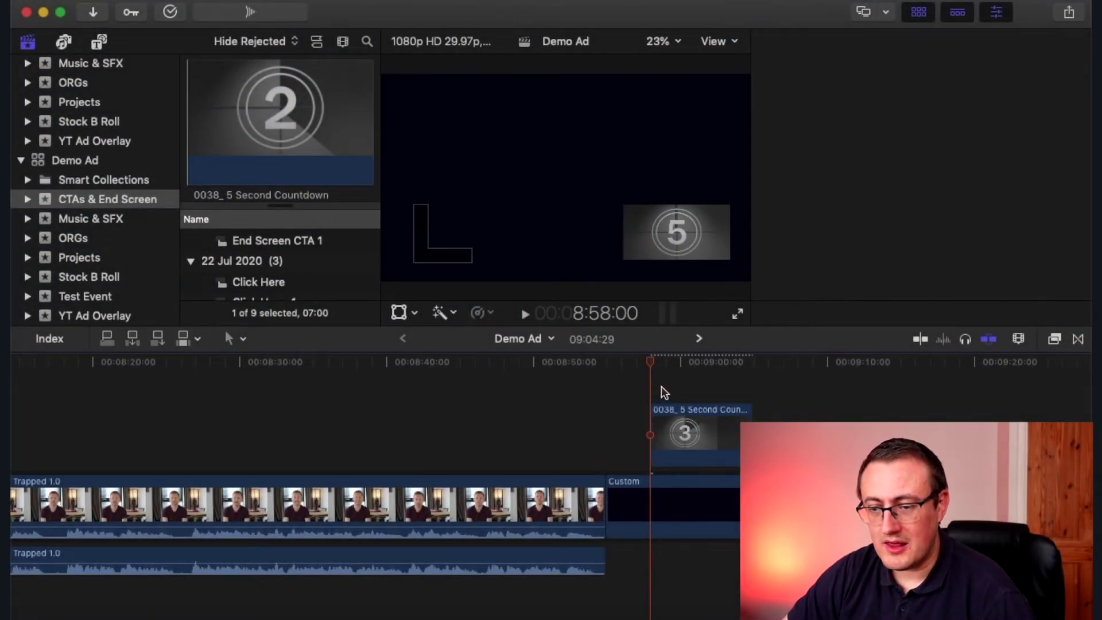
Find the Custom title among the installed titles and connect it above the countdown clip, near the start of the Custom solid
click(101, 43)
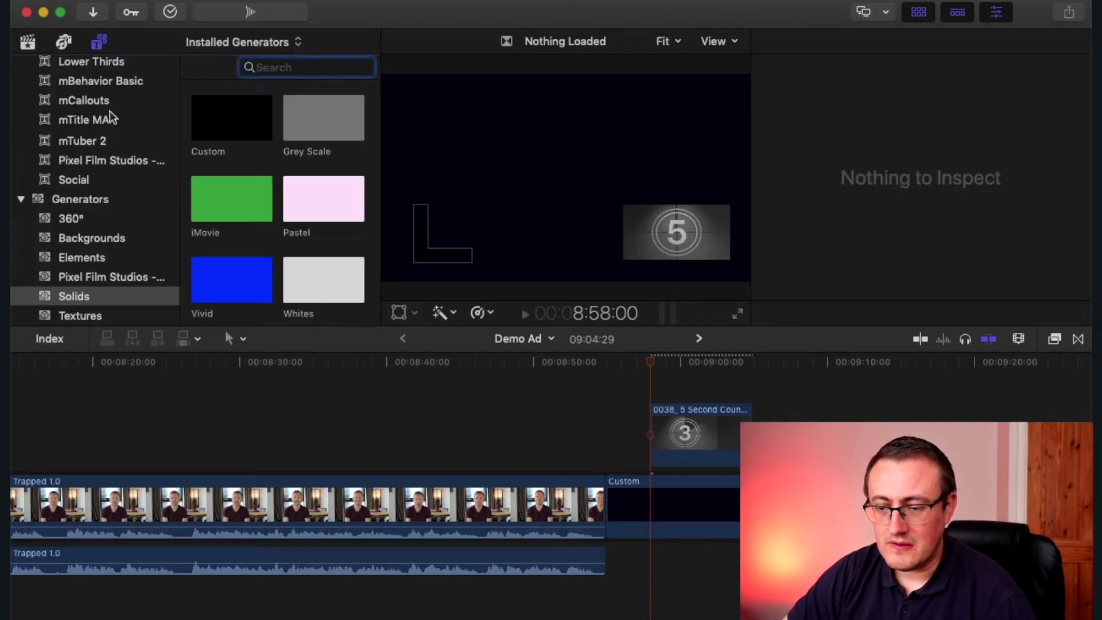
scroll(87, 198, up, 8)
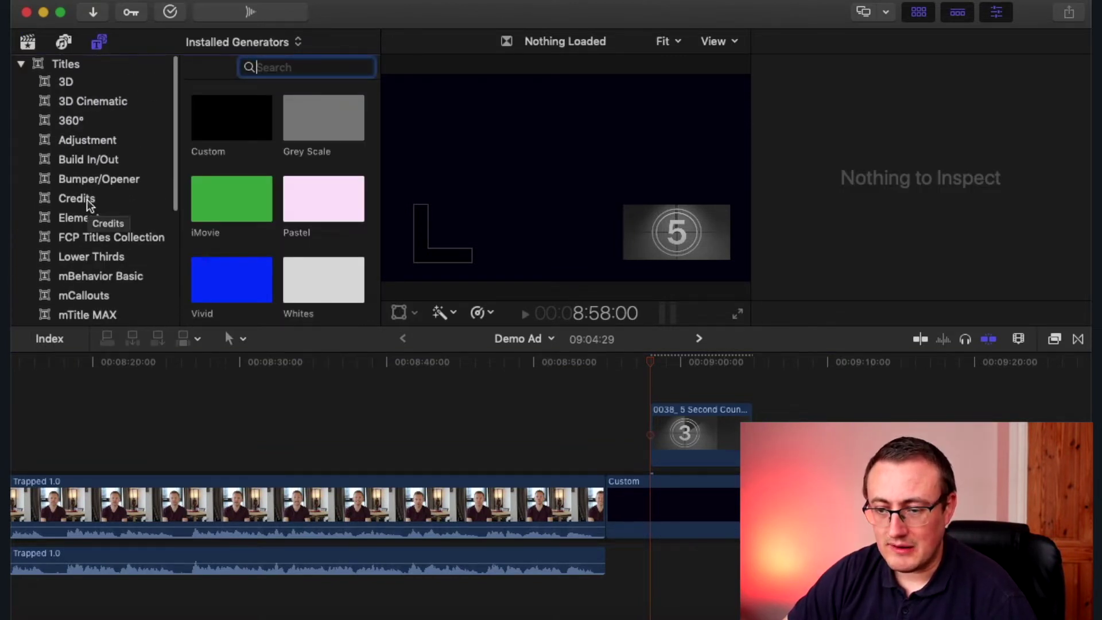
click(65, 65)
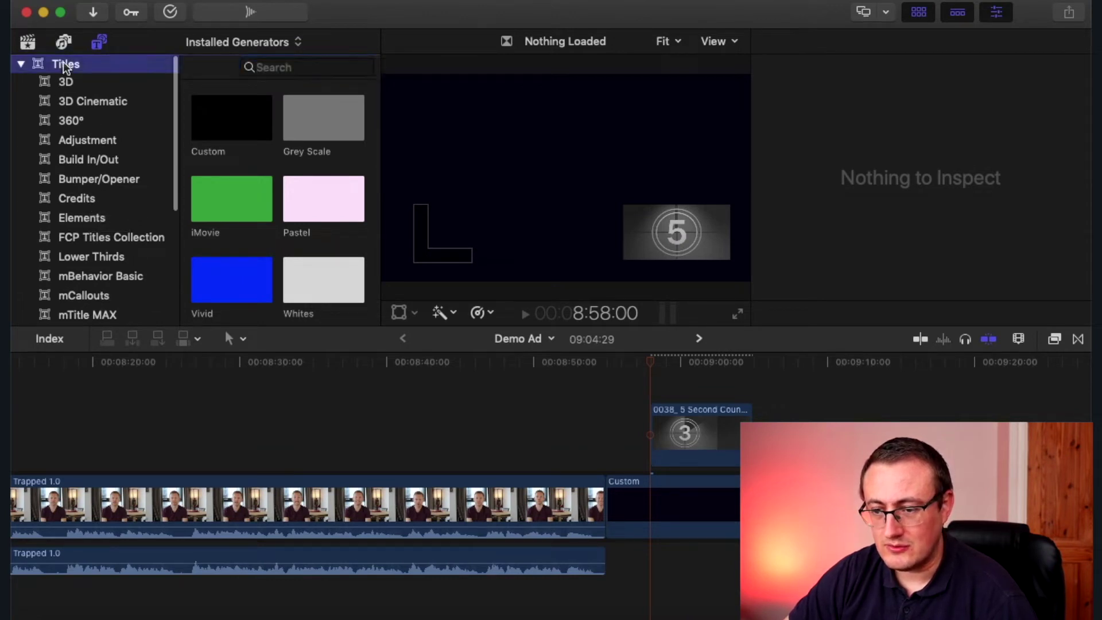
scroll(277, 195, down, 10)
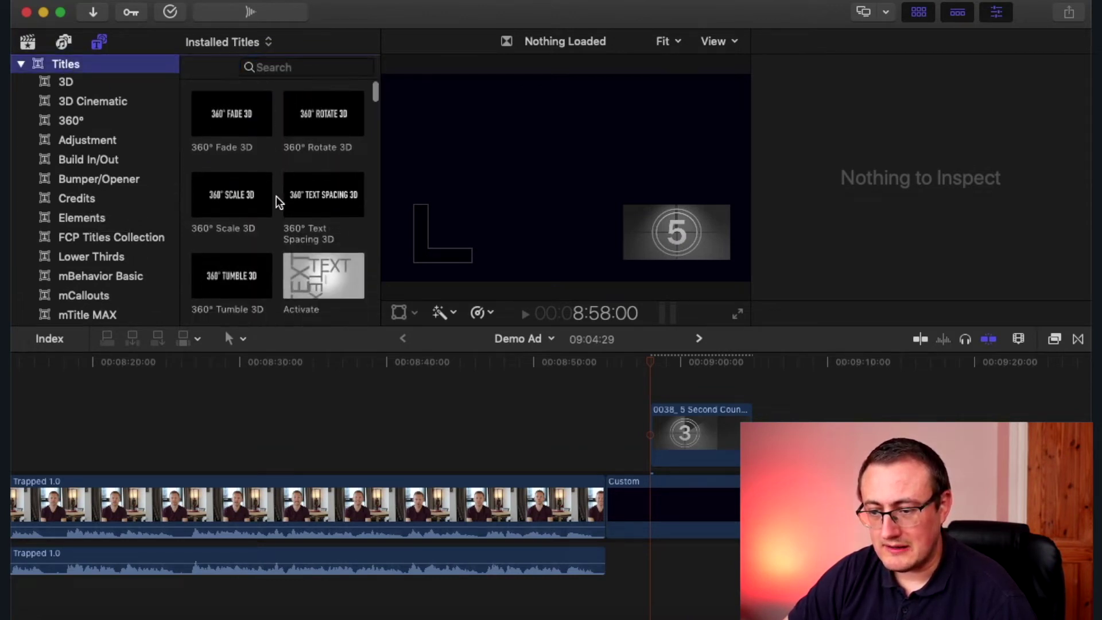
scroll(277, 195, down, 10)
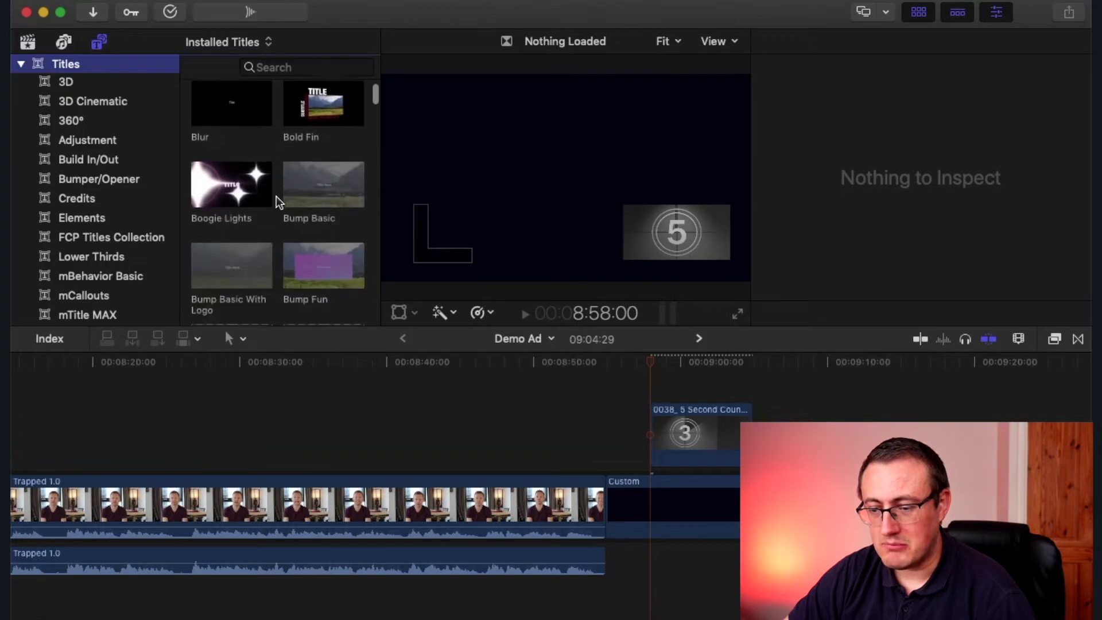
scroll(276, 195, down, 3)
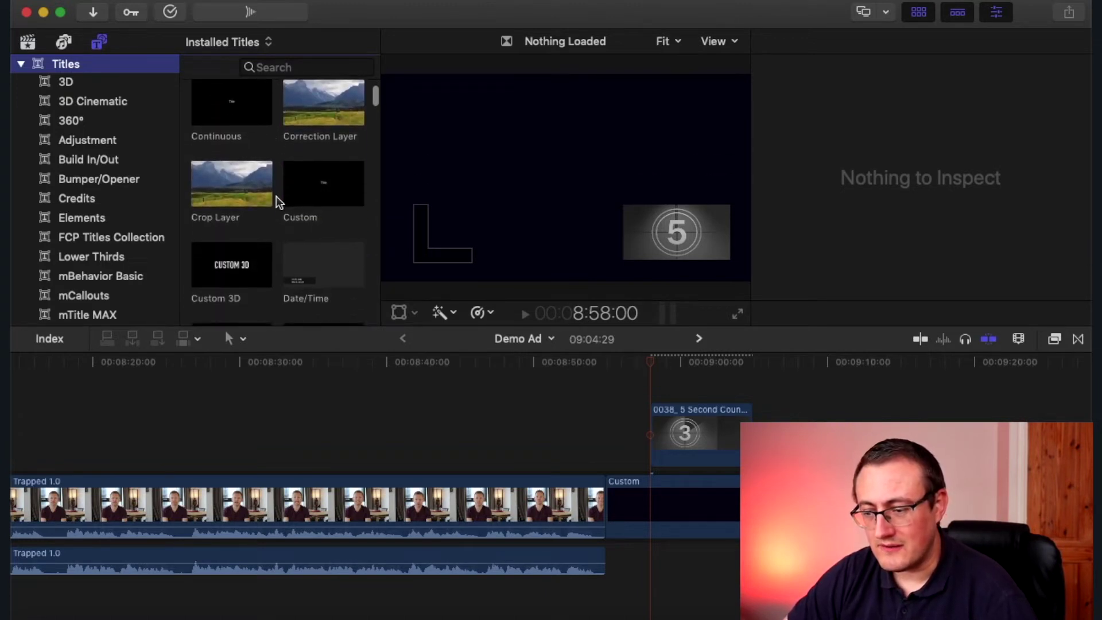
scroll(277, 195, up, 1)
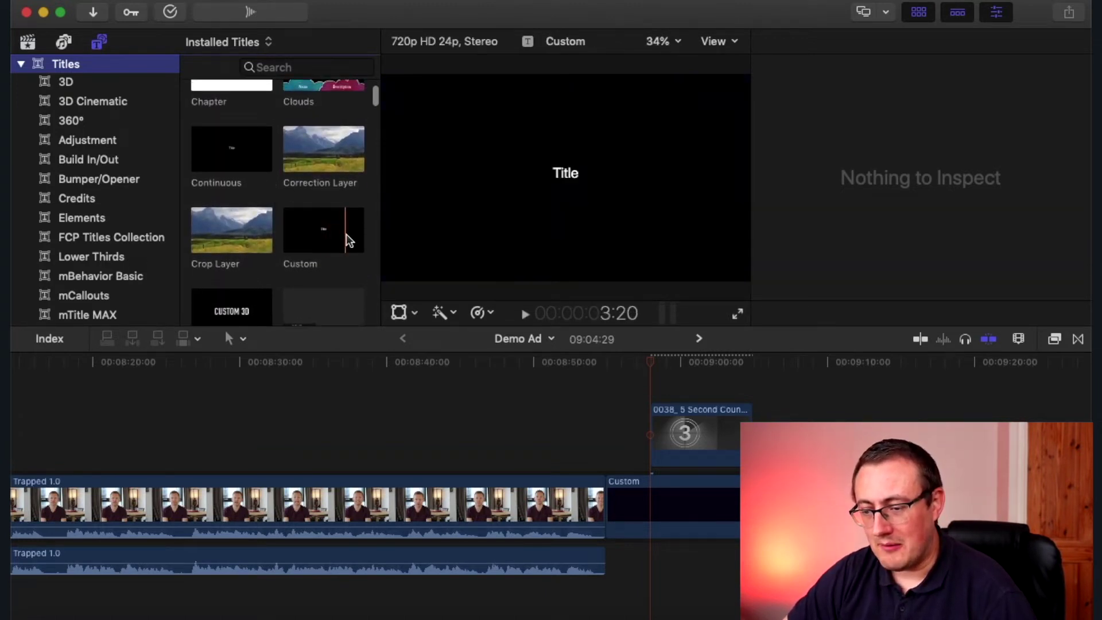
drag(315, 237, 635, 386)
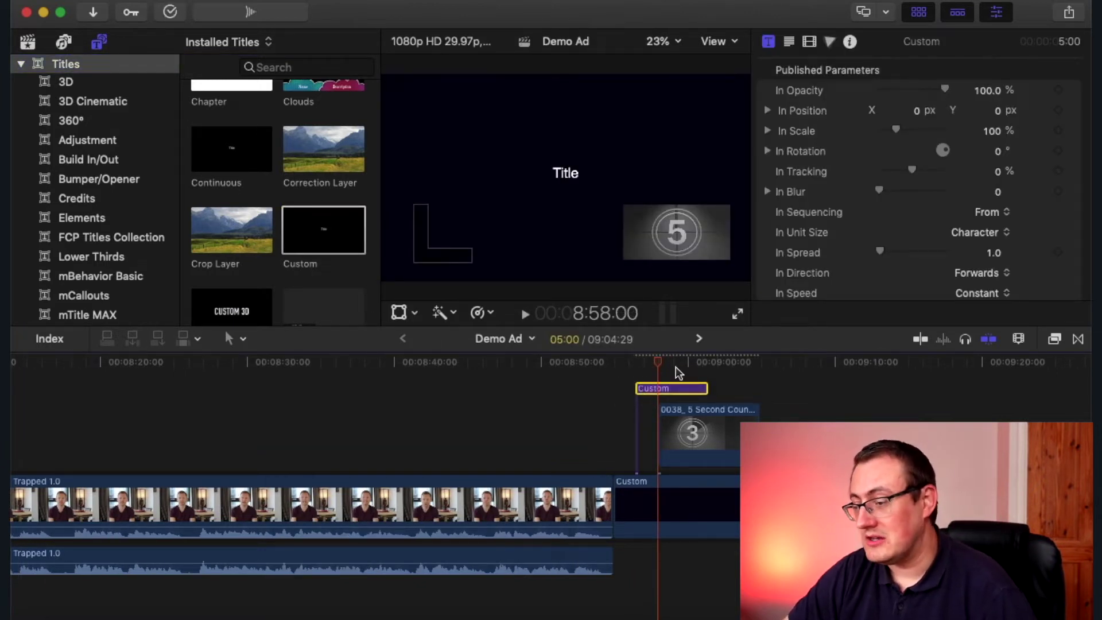
Replace the Custom title's text with two lines: "Please click" and "Here - you won't regret it"
scroll(866, 176, up, 3)
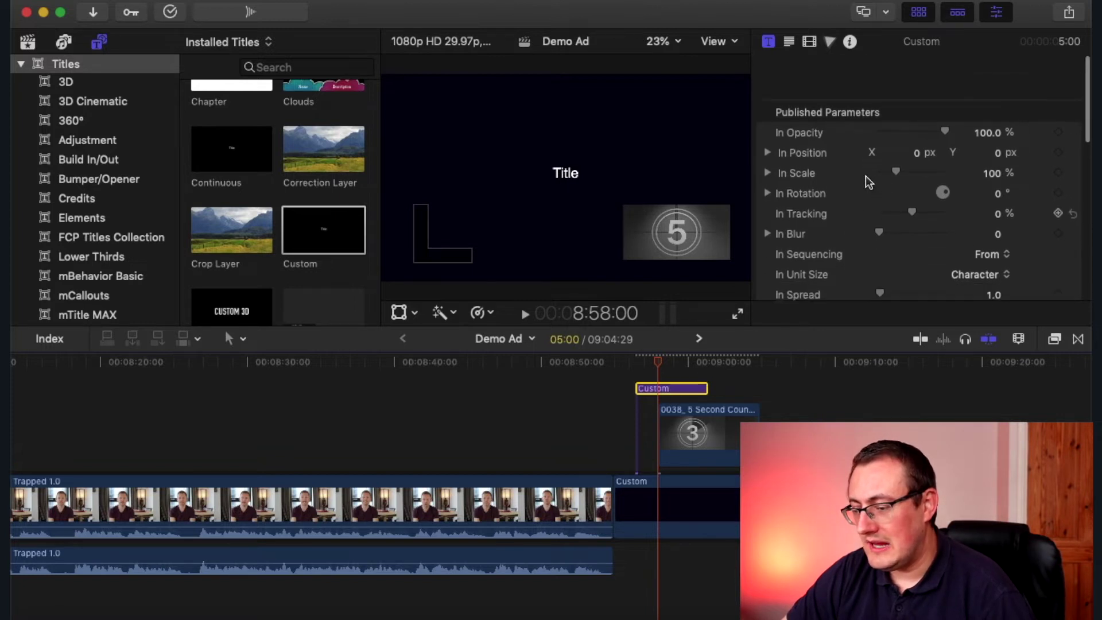
click(789, 44)
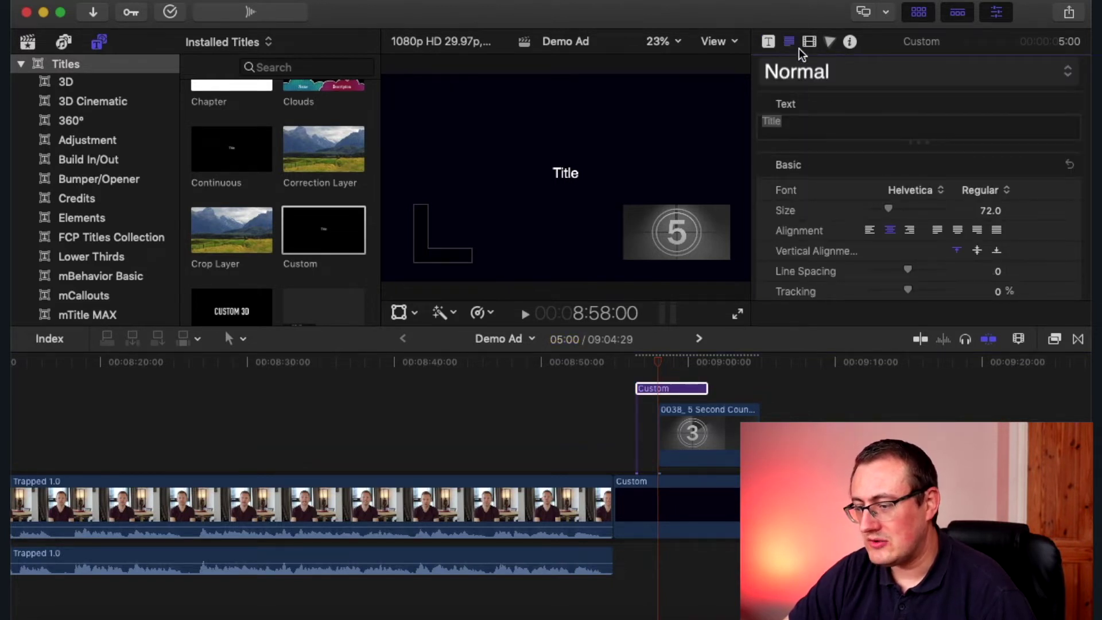
click(804, 127)
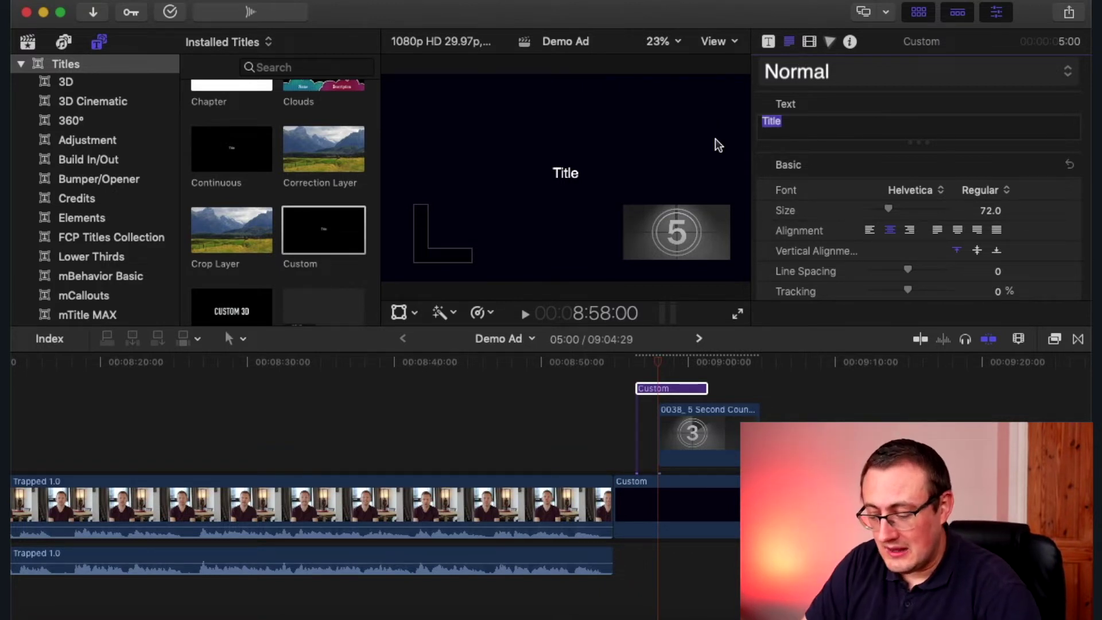
text(Ple)
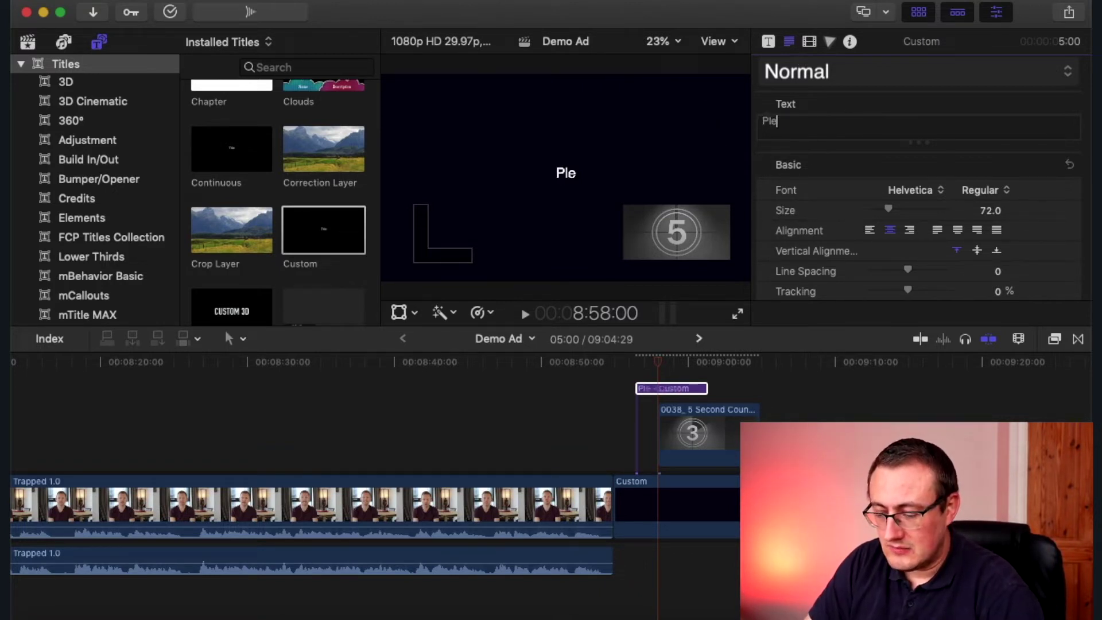
text(ase click)
key(Return)
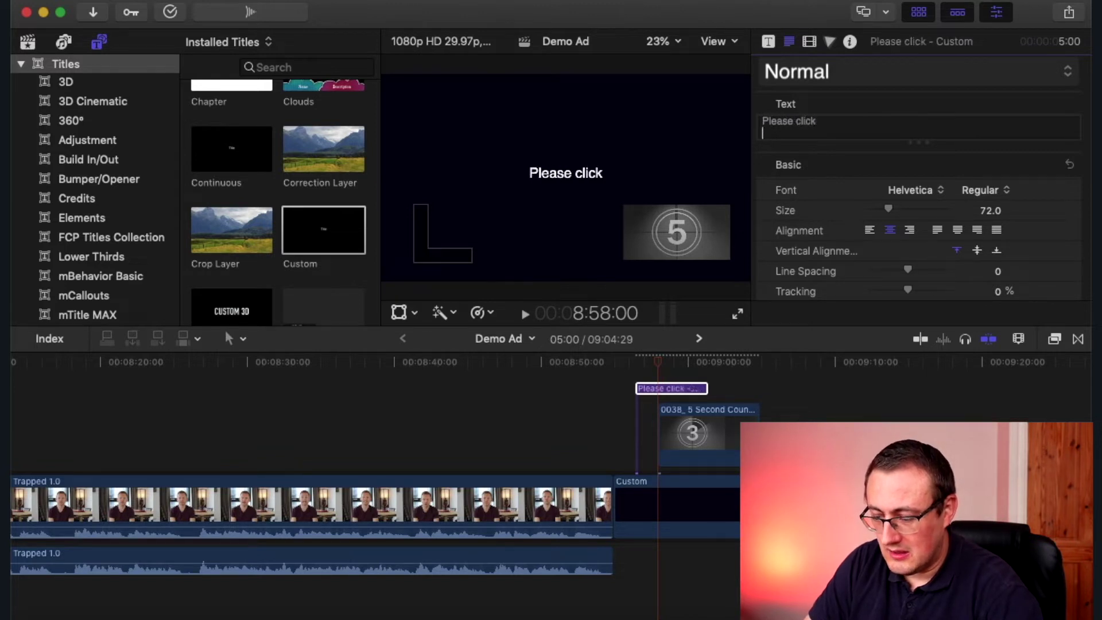
text(Here -)
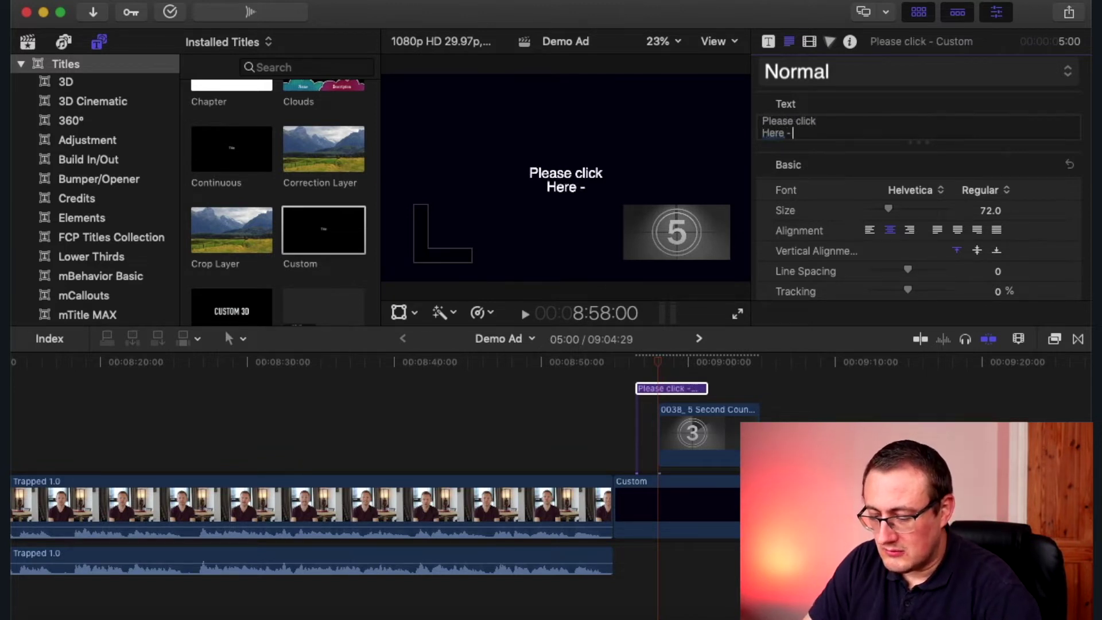
text( you won)
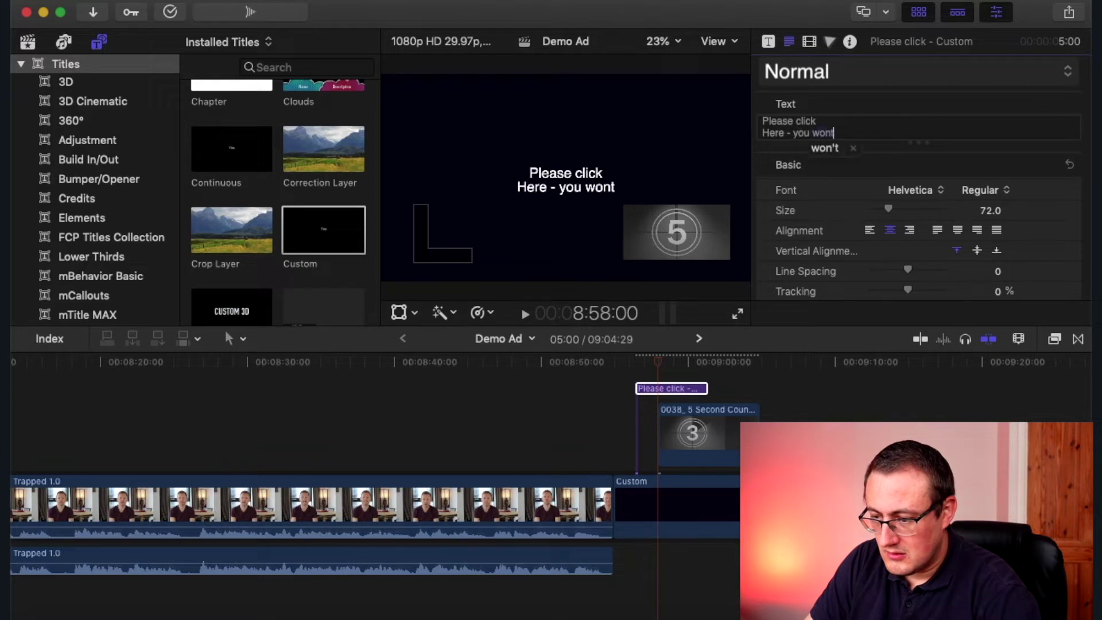
text('t )
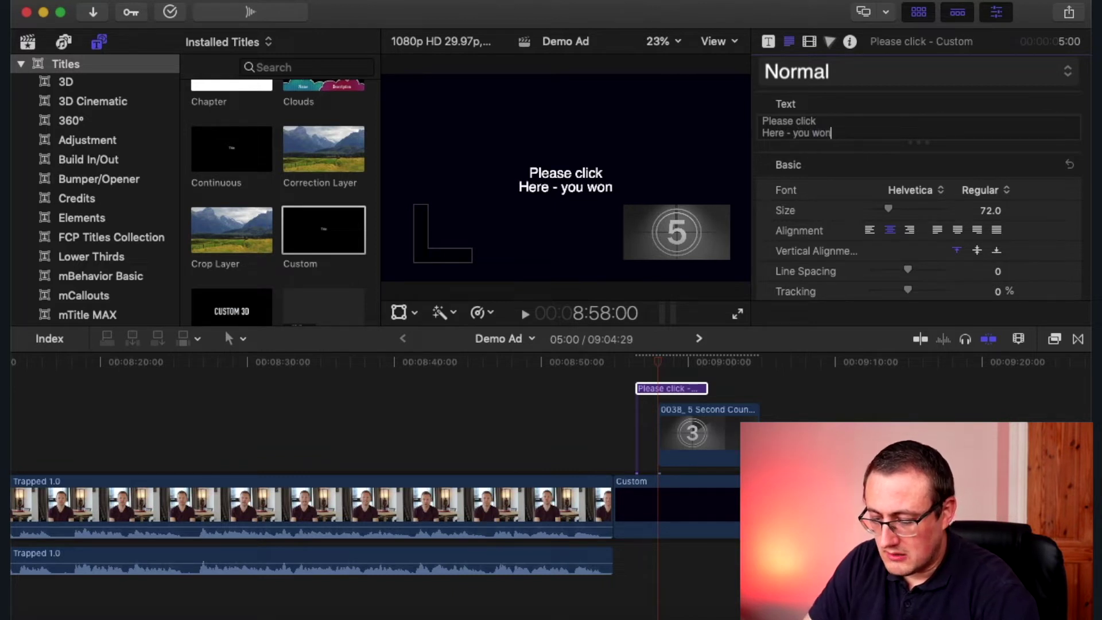
text(regret it)
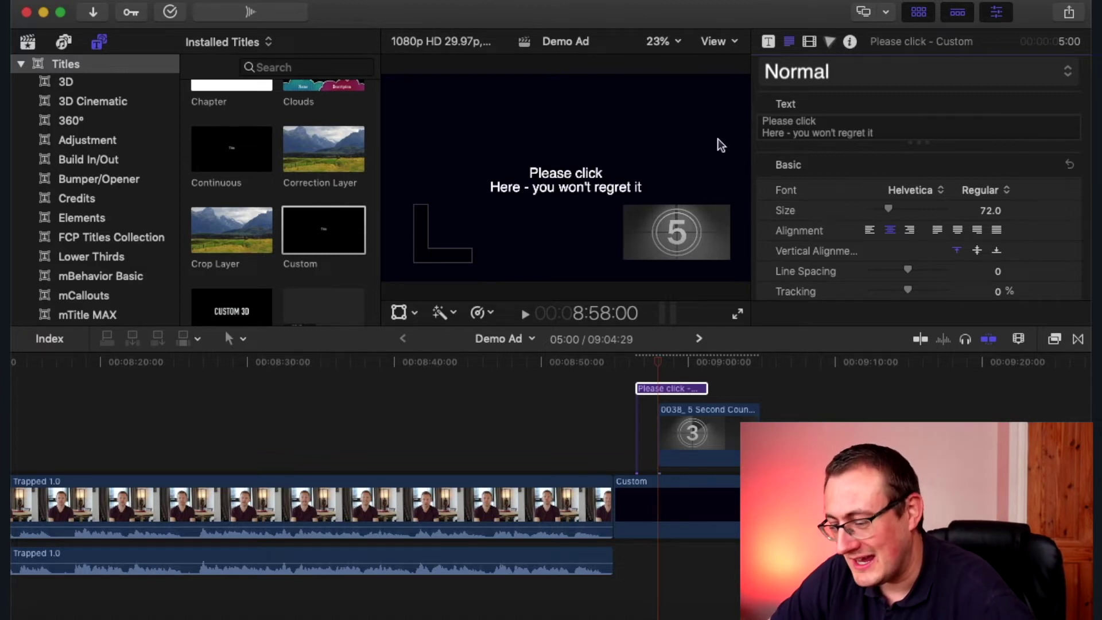
Align the title's end with the end of the countdown clip and extend its start earlier to a duration of 9:04
drag(696, 390, 754, 388)
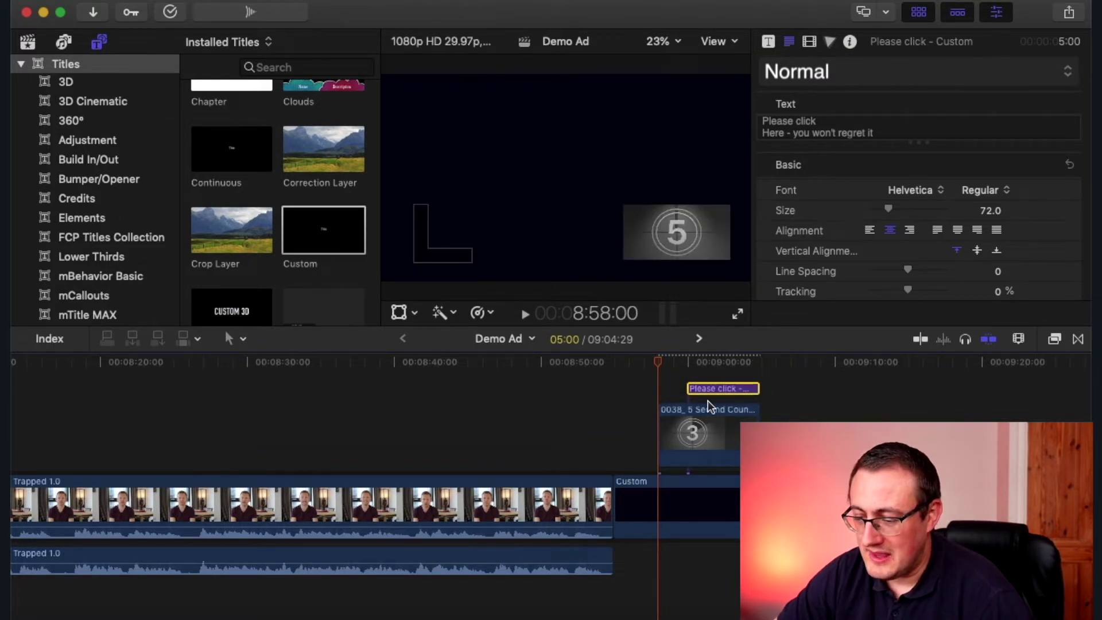
drag(695, 392, 635, 396)
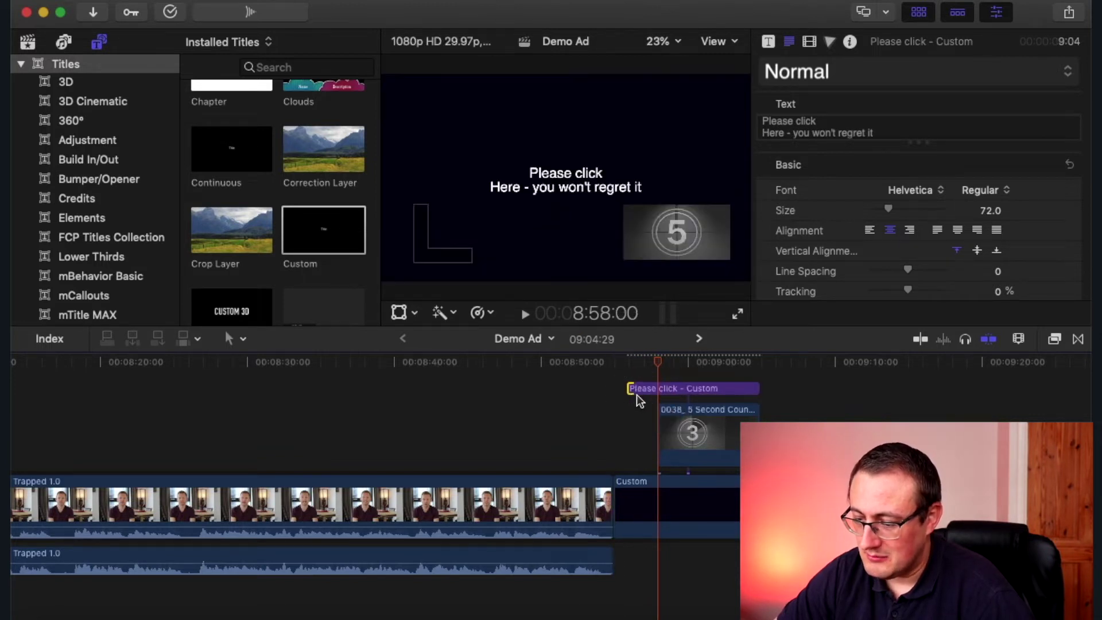
click(629, 375)
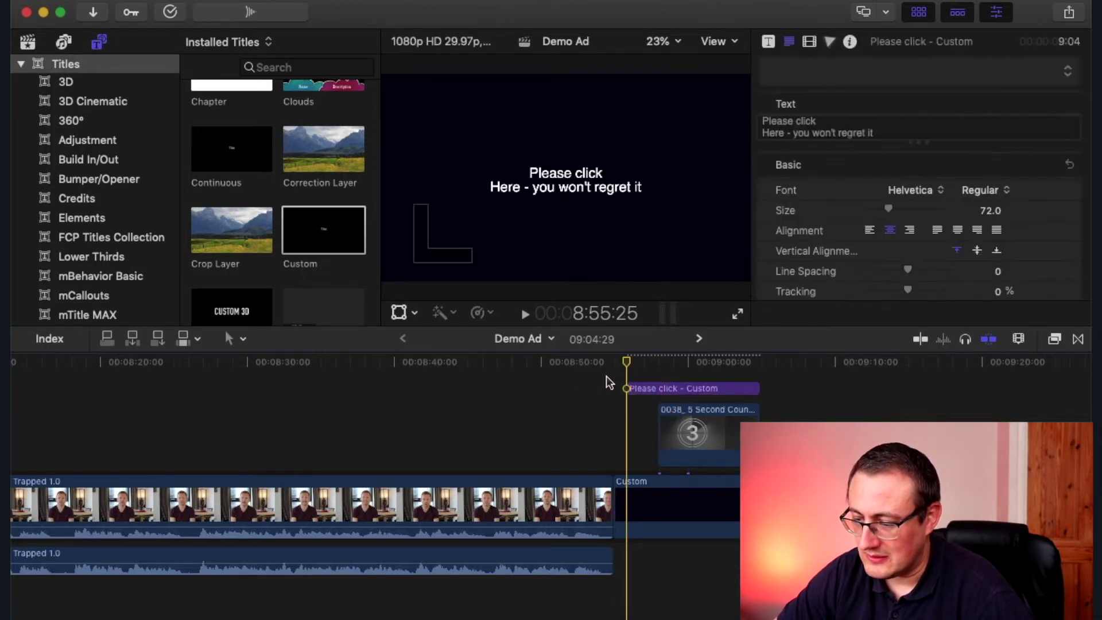
click(607, 377)
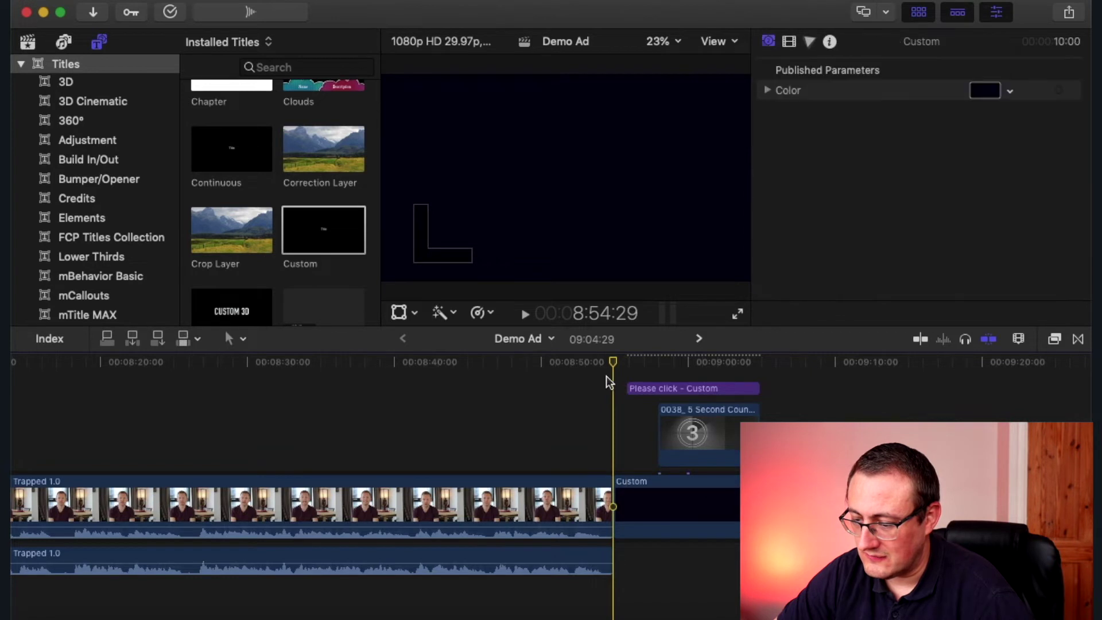
Add the default transition to both ends of the title and play the end screen from 8:54:29 to preview it
click(645, 387)
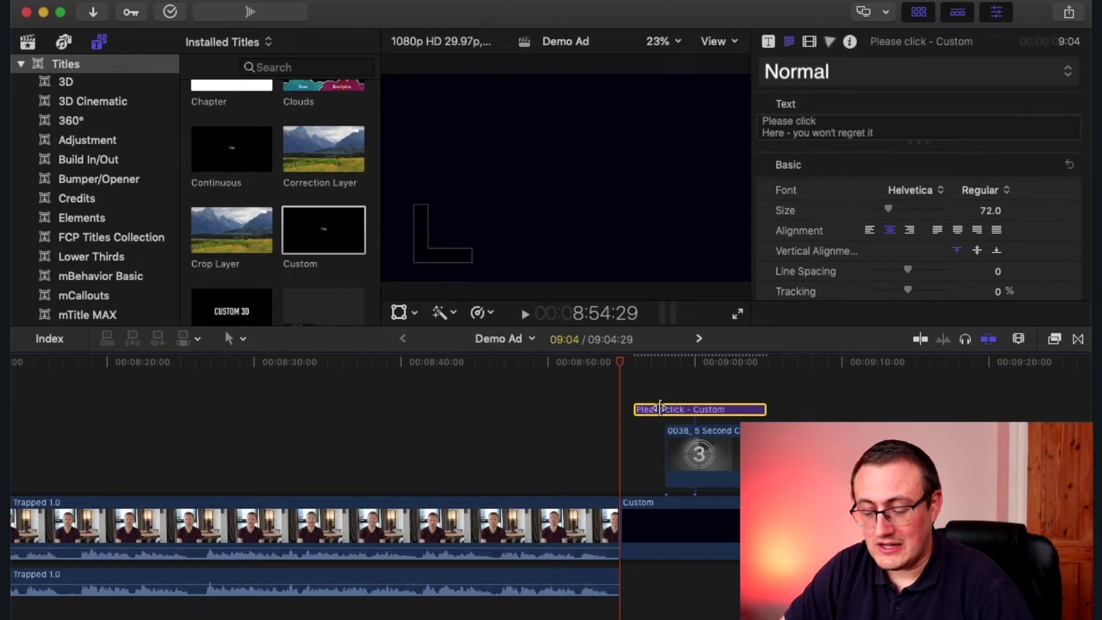
key(super+t)
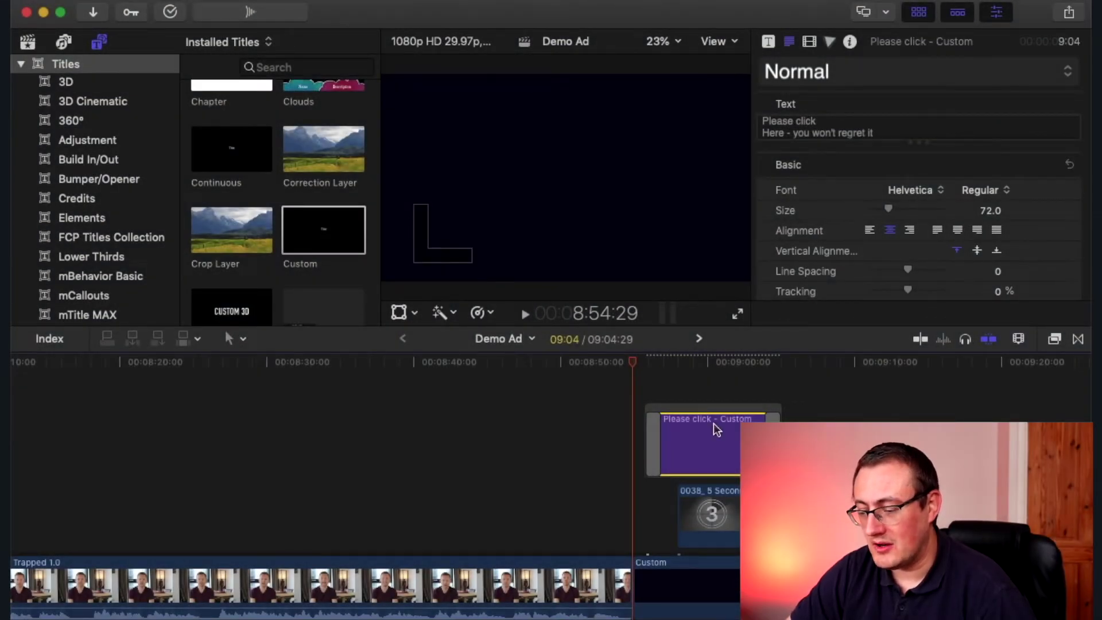
key(space)
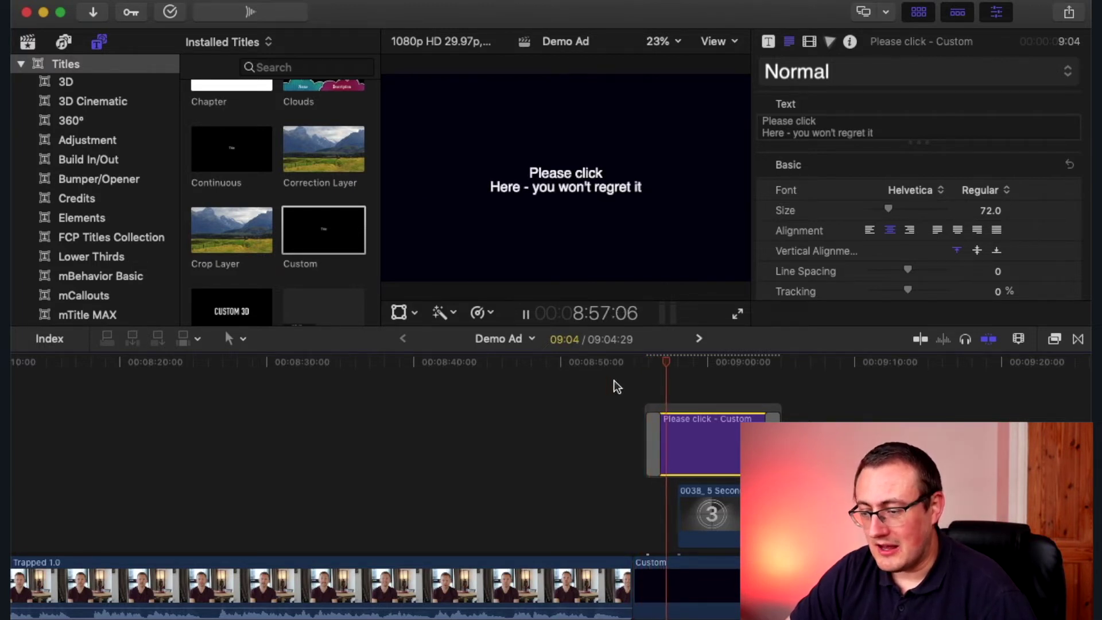
key(space)
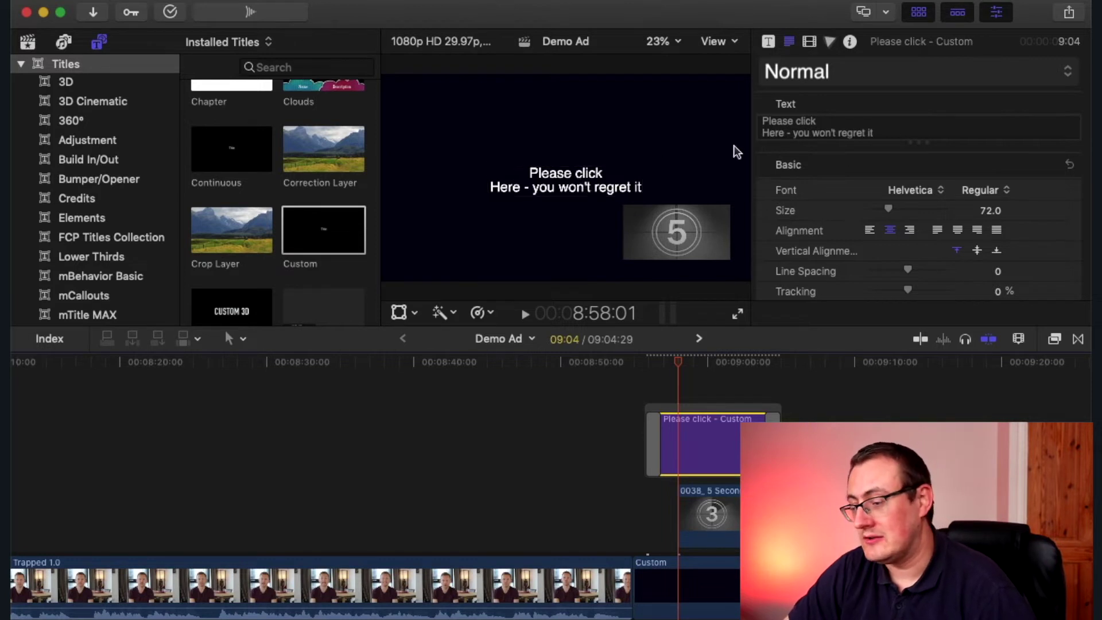
Try the Herculanum font on the title, and apply the saved ST9T5 CC Format text style instead
click(926, 192)
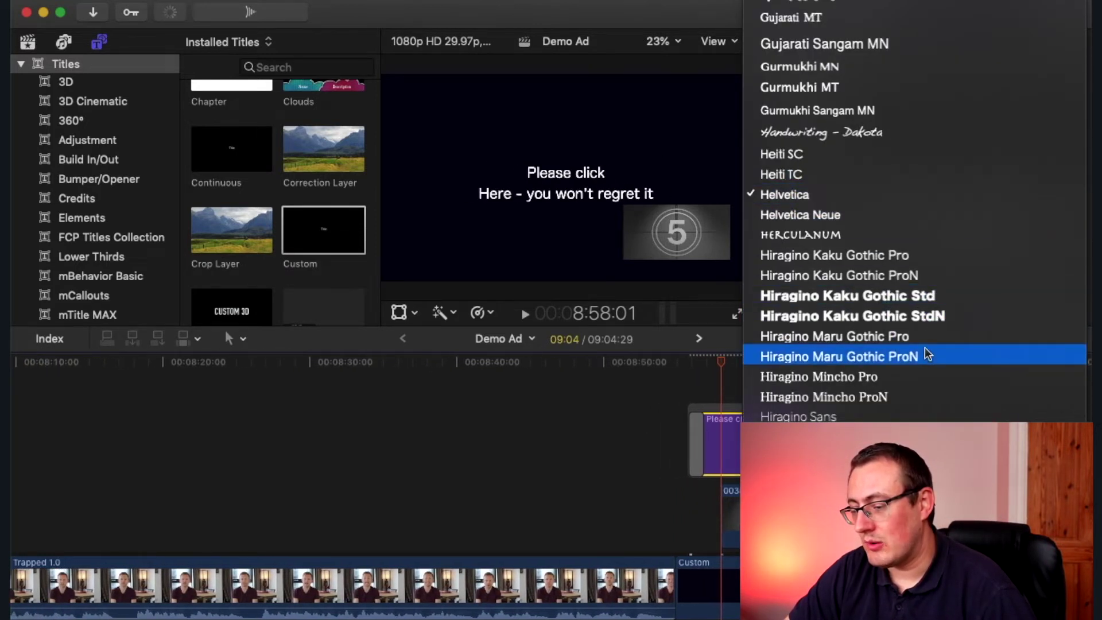
click(918, 239)
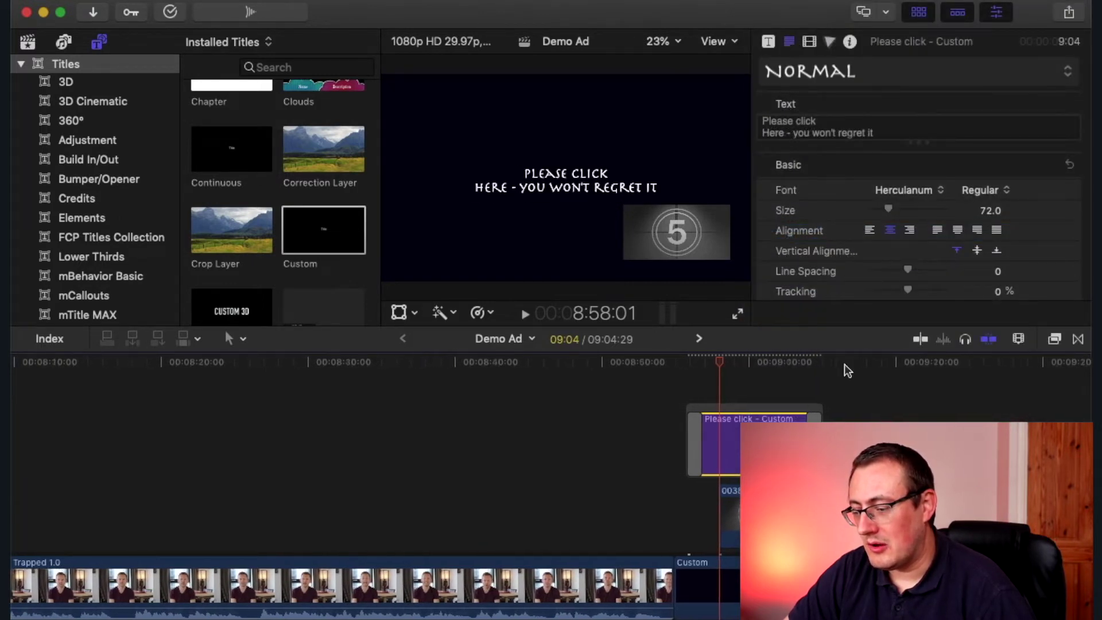
click(1065, 74)
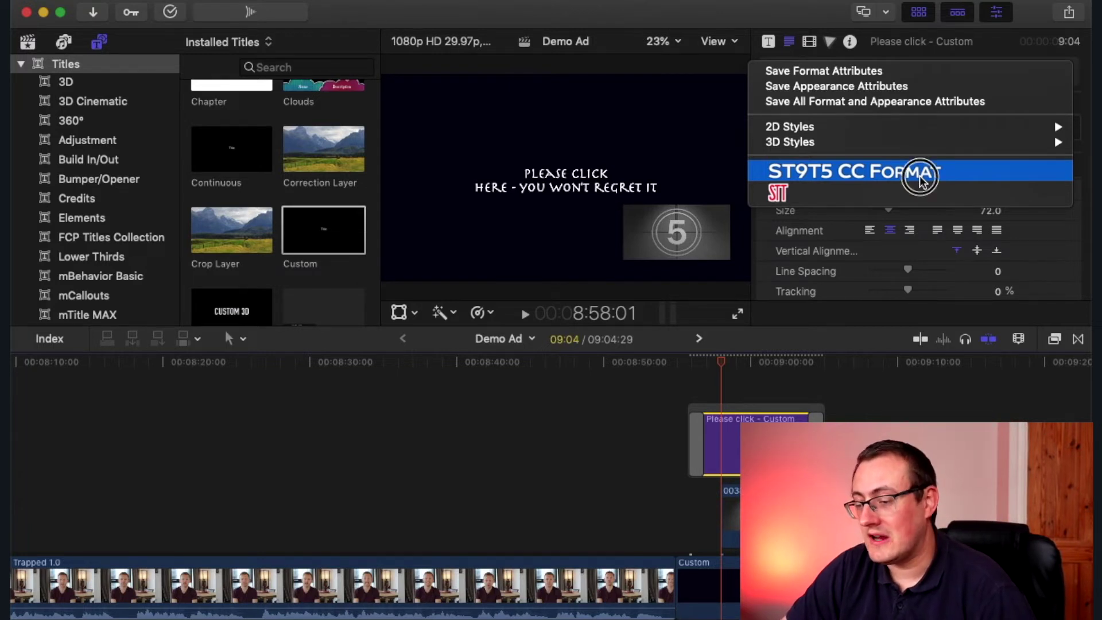
click(921, 180)
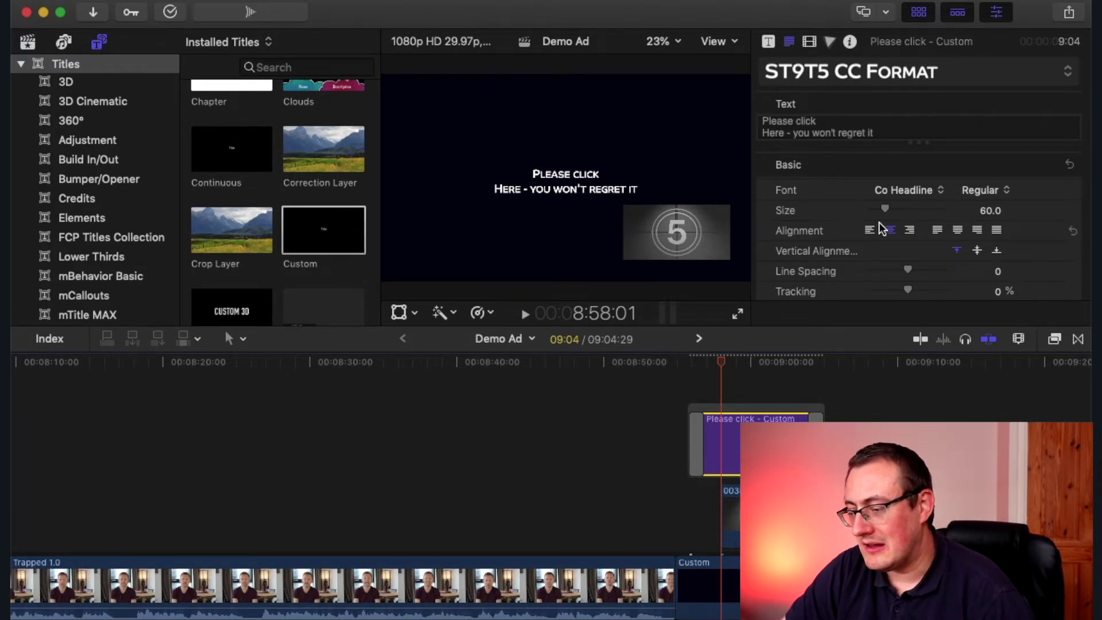
Set the call-to-action title's text size to 78
mouse_move(887, 211)
mouse_down()
mouse_move(901, 214)
mouse_move(891, 219)
mouse_up()
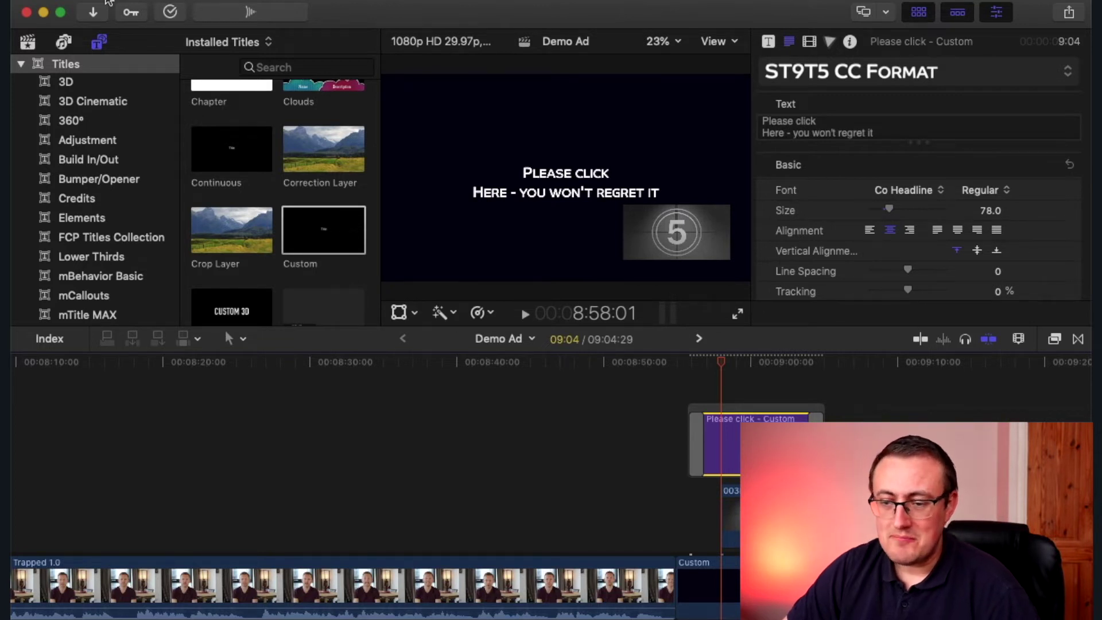
Add the brand arrow.no outer glow image from the CTAs & End Screen event above the title, starting where the end screen begins
click(27, 43)
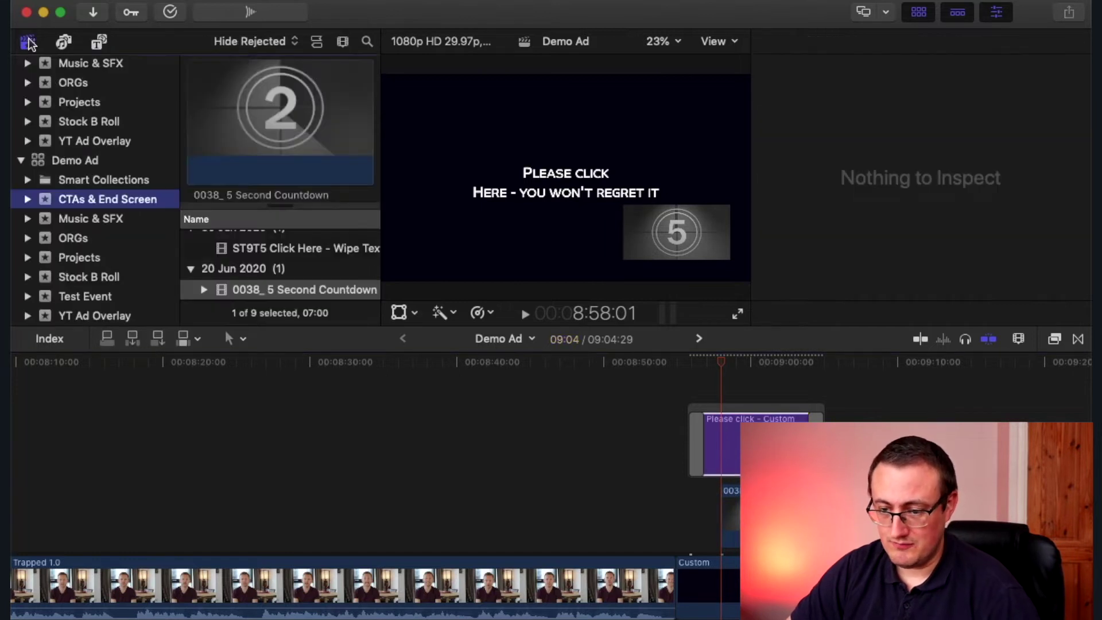
scroll(273, 270, down, 2)
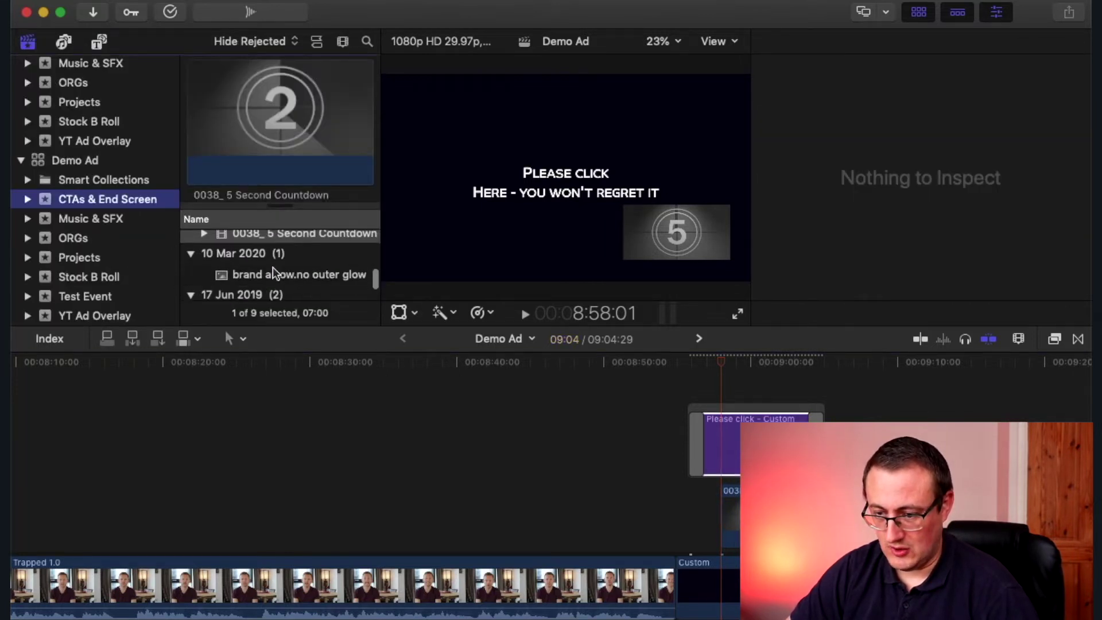
click(269, 277)
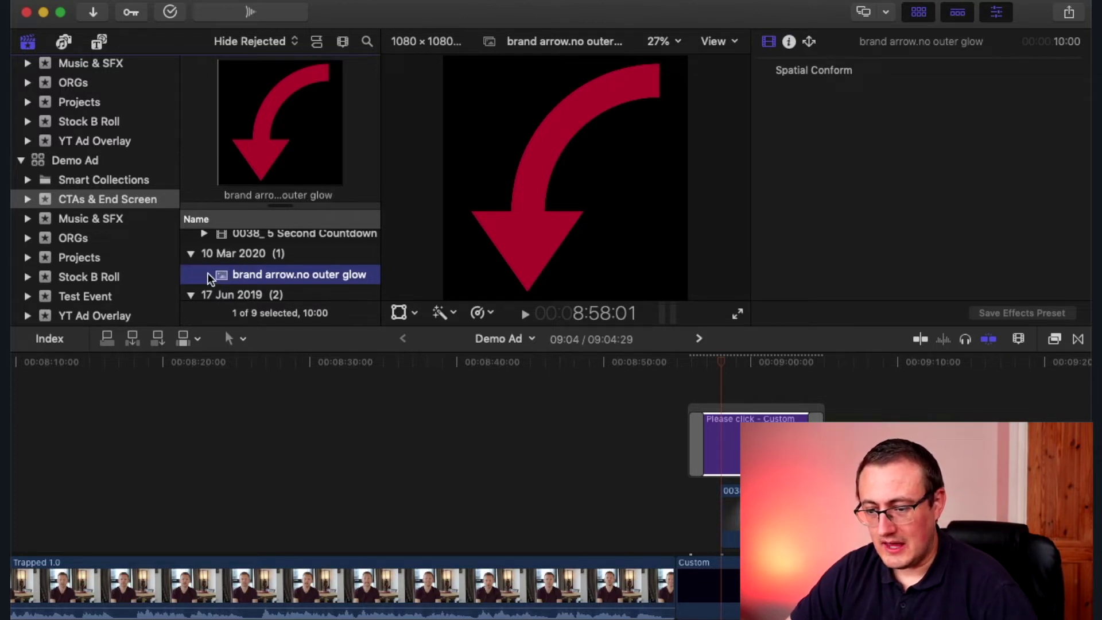
drag(226, 275, 680, 371)
scroll(726, 422, up, 3)
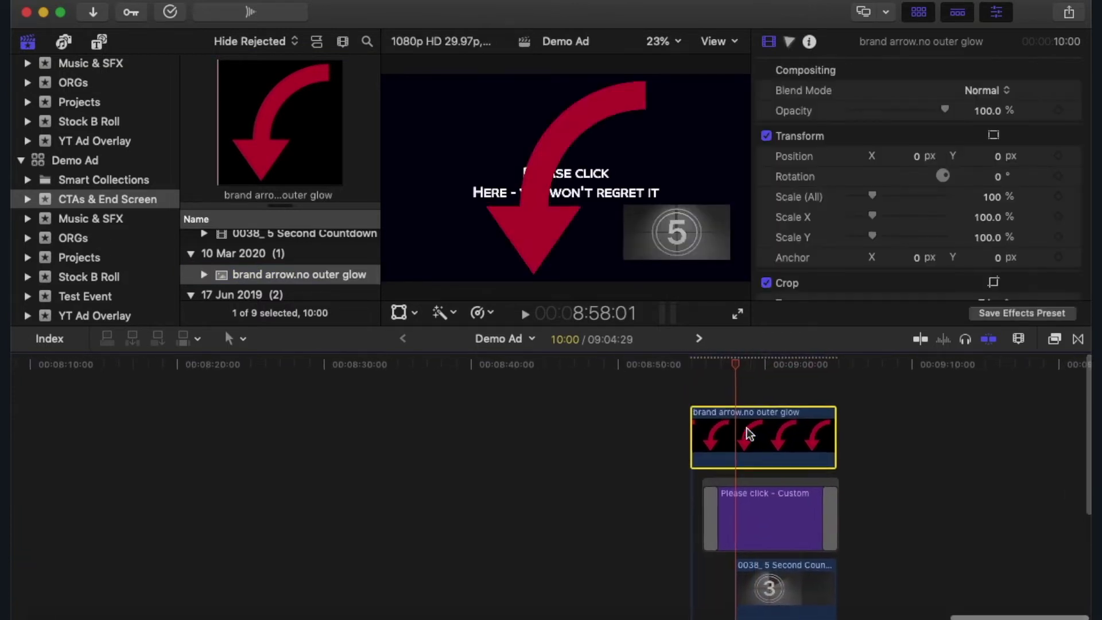
Scale the arrow to 34%, position it at X -713.6 px and Y -247.5 px, and play the end screen to check it
click(745, 440)
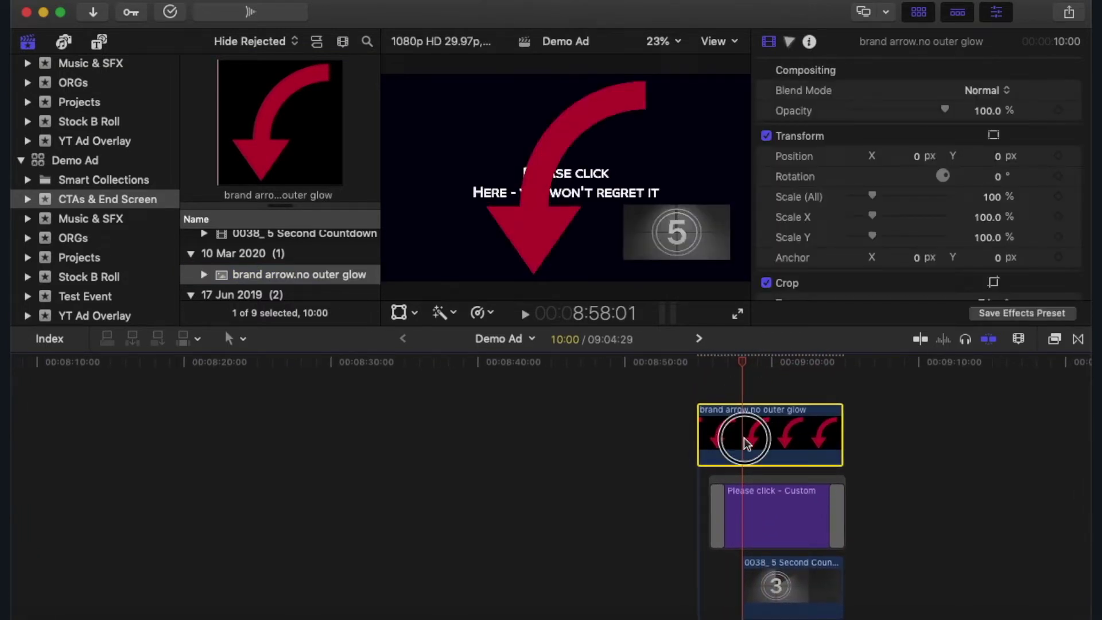
click(873, 198)
drag(873, 198, 855, 197)
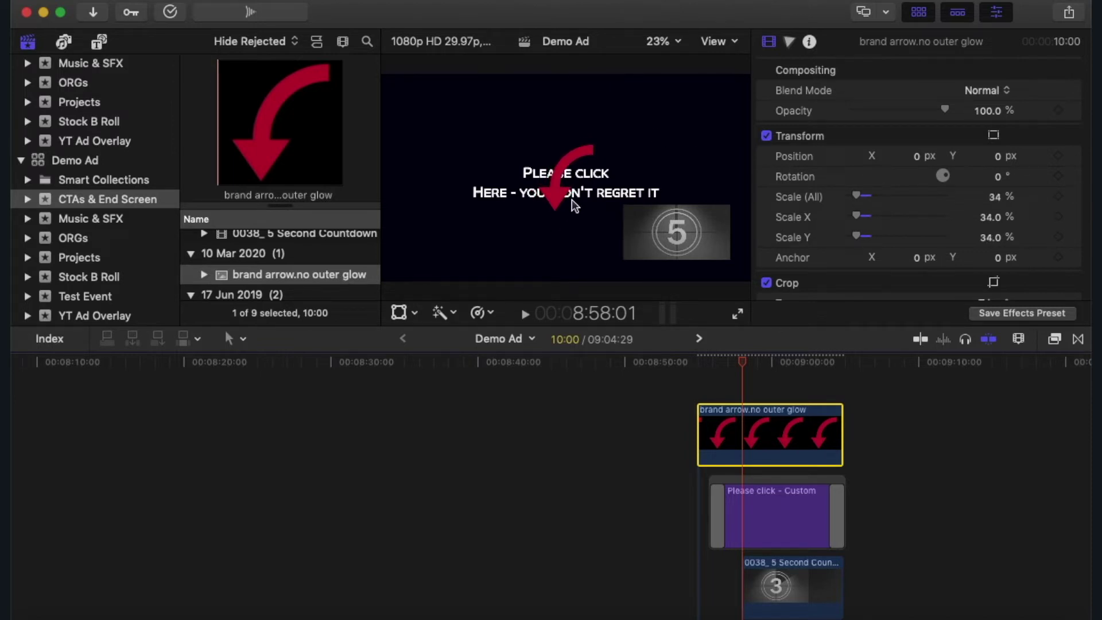
drag(917, 161, 862, 161)
drag(1000, 159, 977, 159)
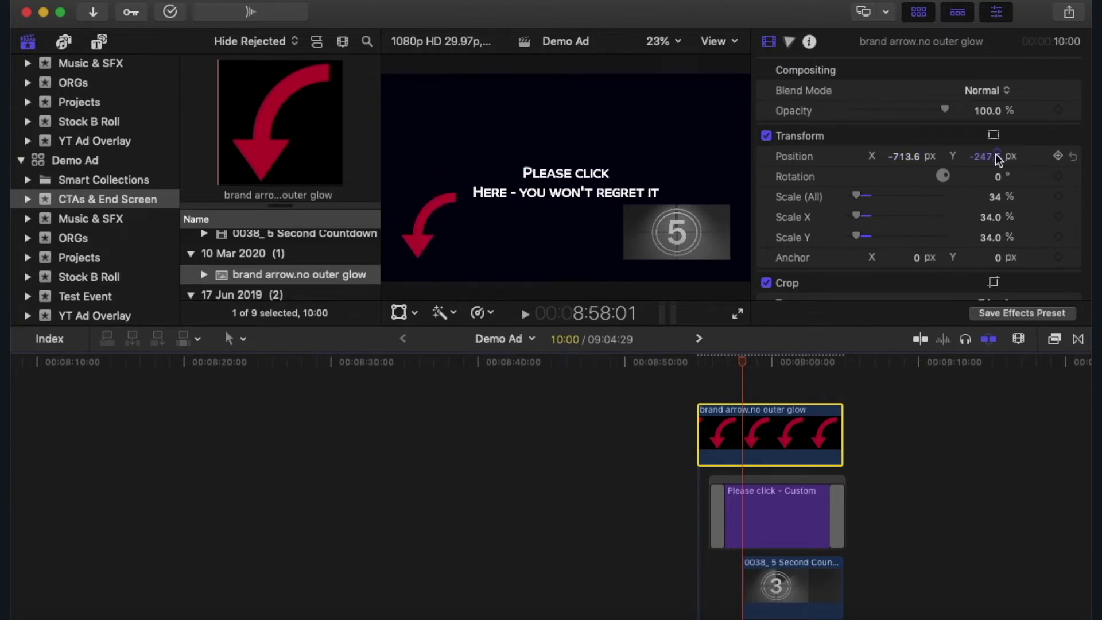
click(671, 388)
key(space)
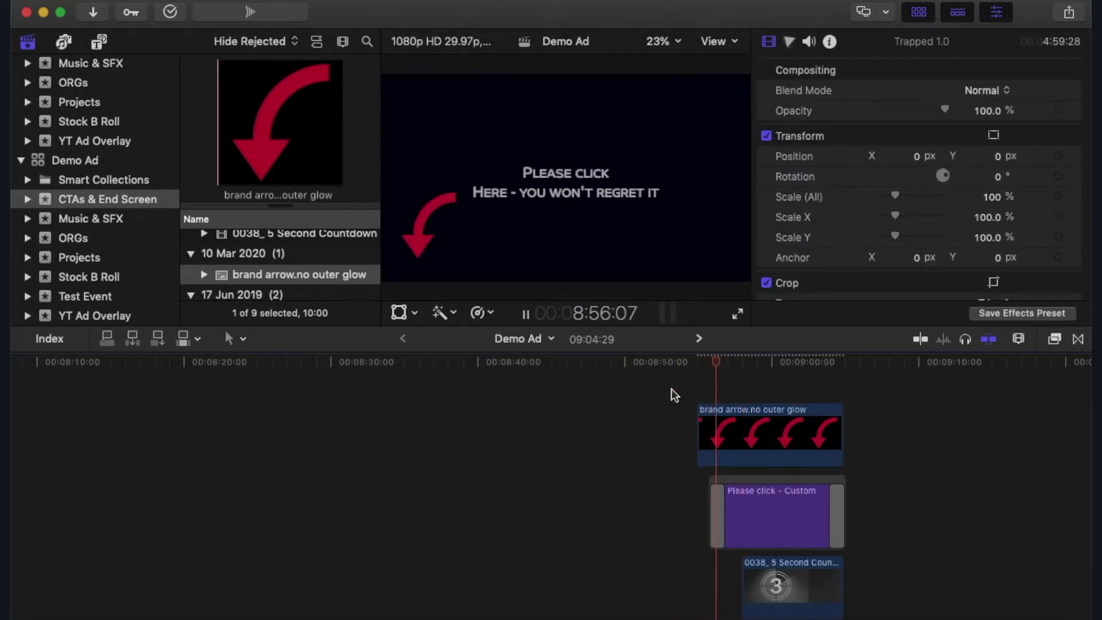
key(space)
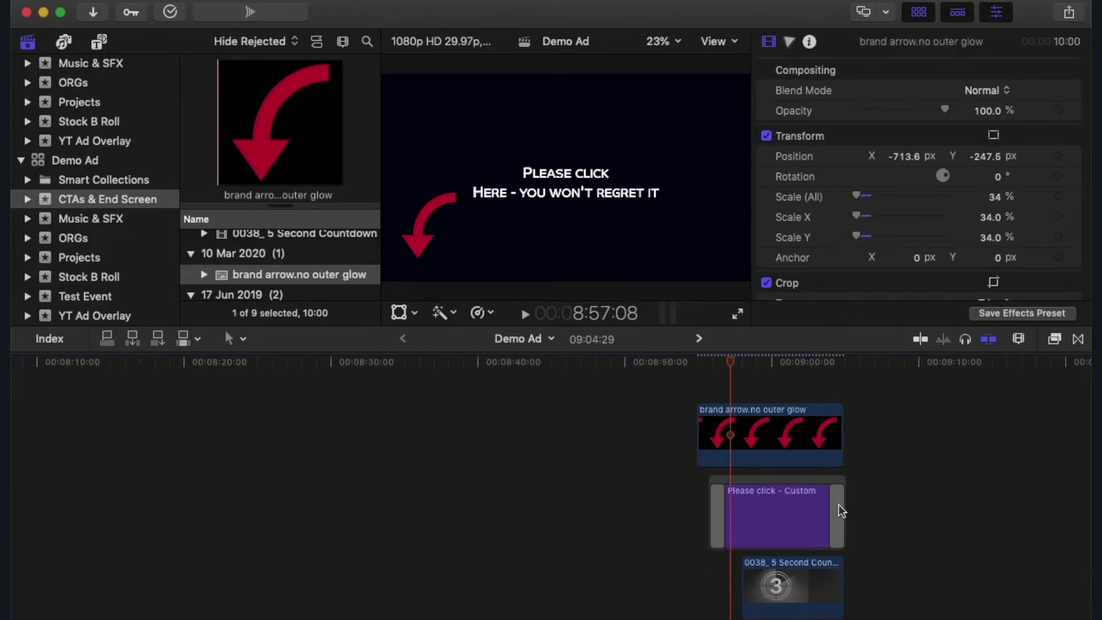
Try the default transition on both ends of the arrow clip
click(796, 439)
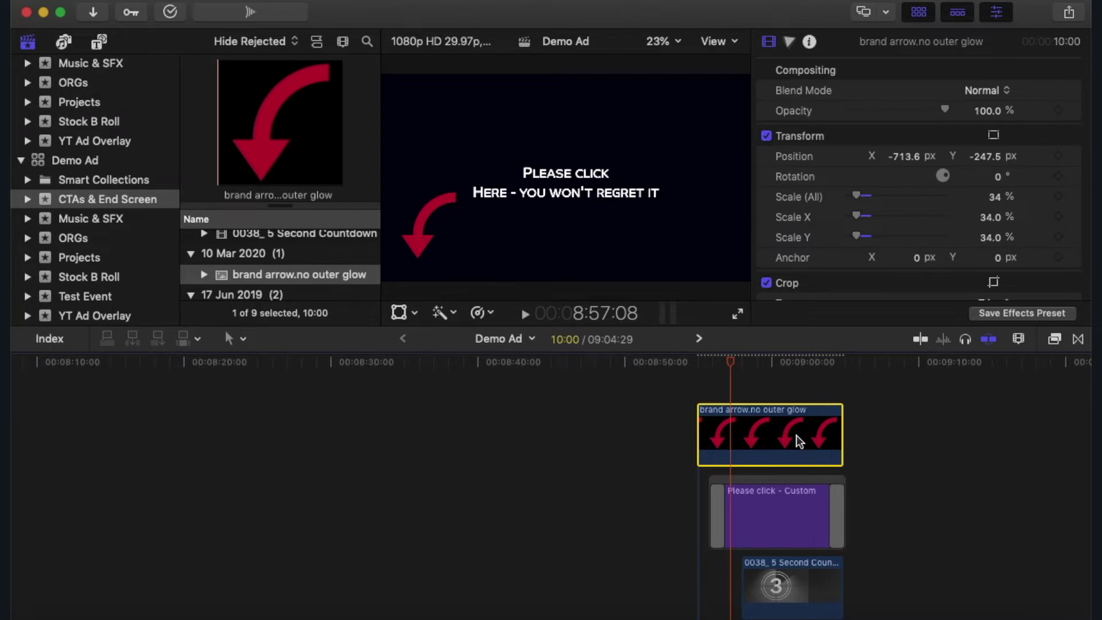
key(super+g)
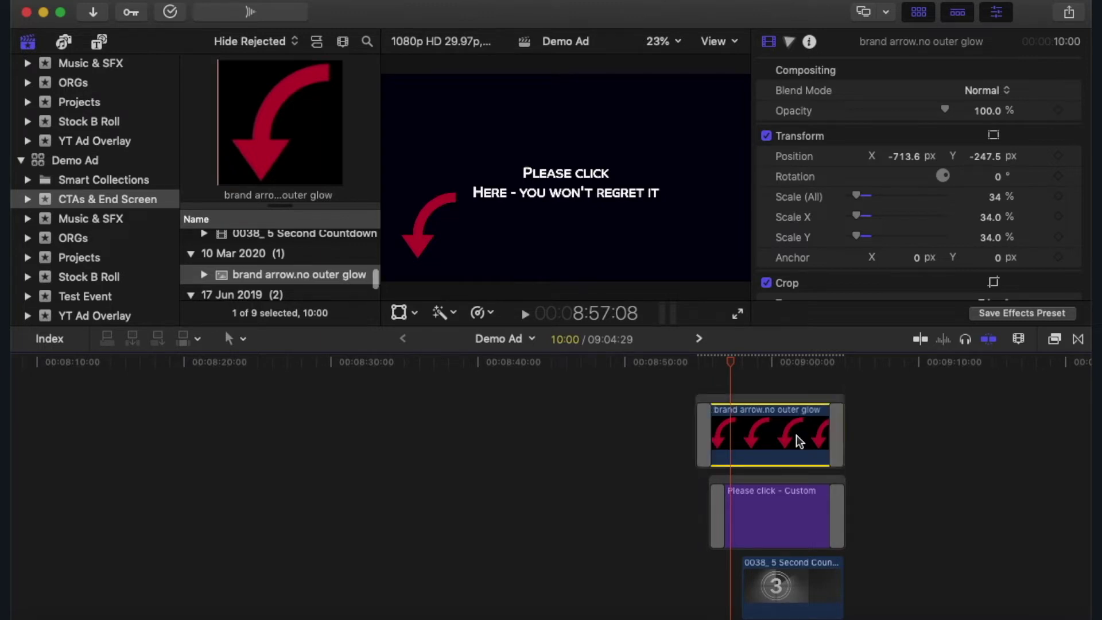
click(942, 375)
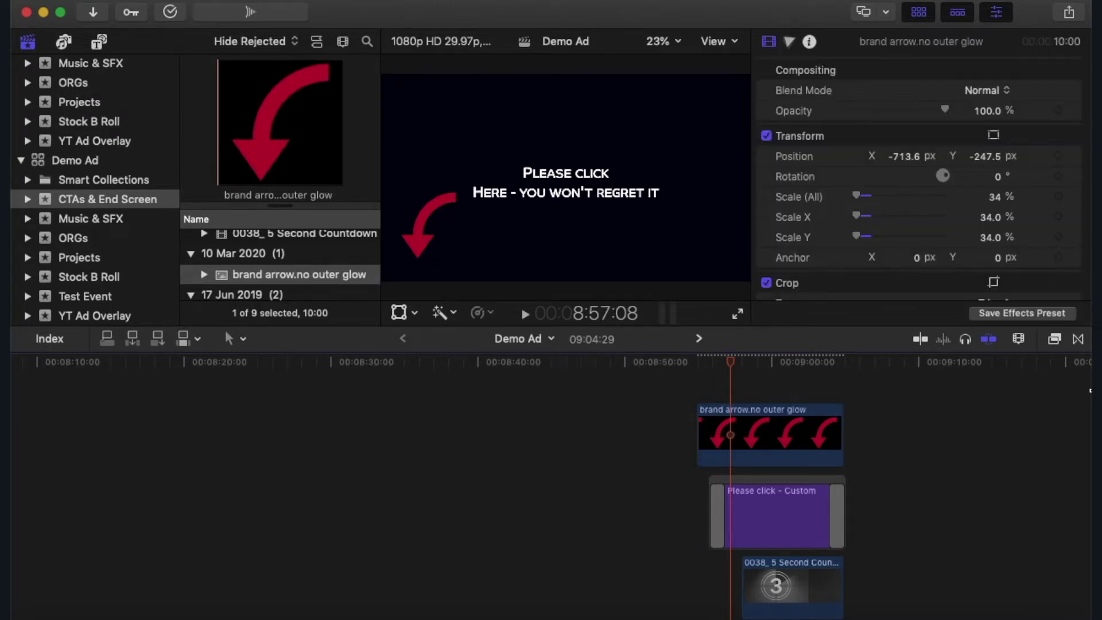
Find Cross Dissolve among the Dissolves transitions and apply it to the start of the arrow clip
click(1078, 340)
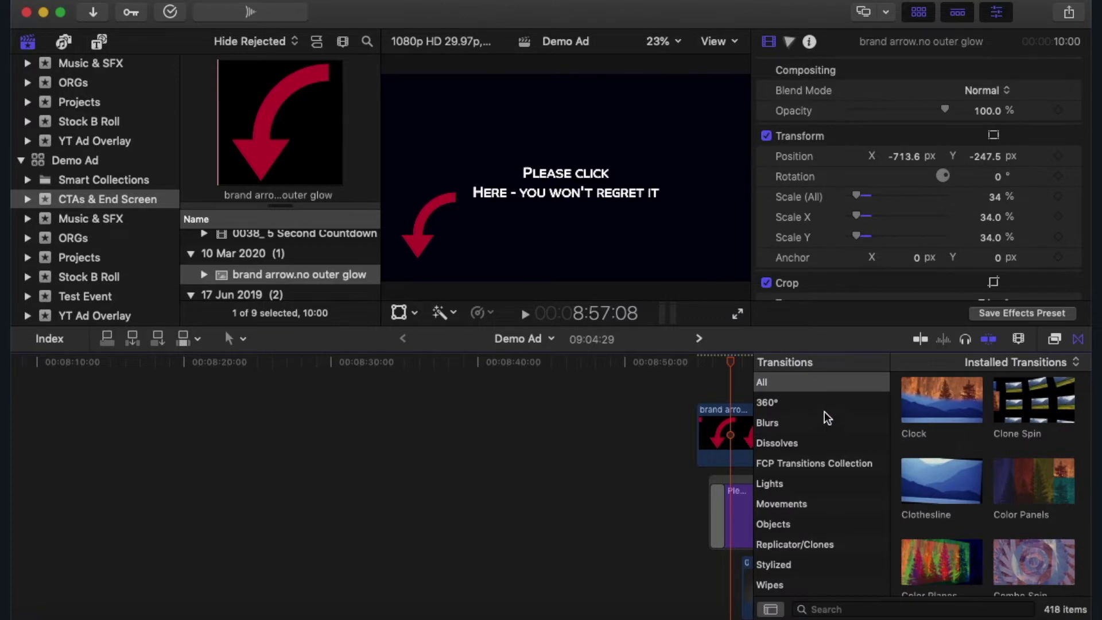
scroll(821, 425, up, 2)
click(807, 443)
click(945, 427)
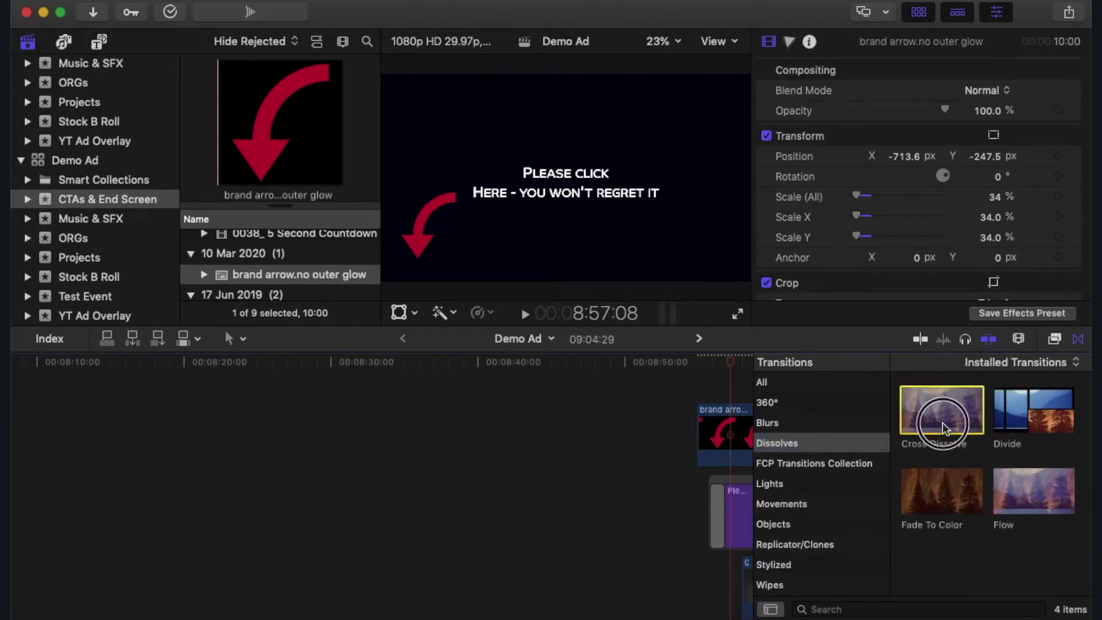
drag(945, 428, 715, 465)
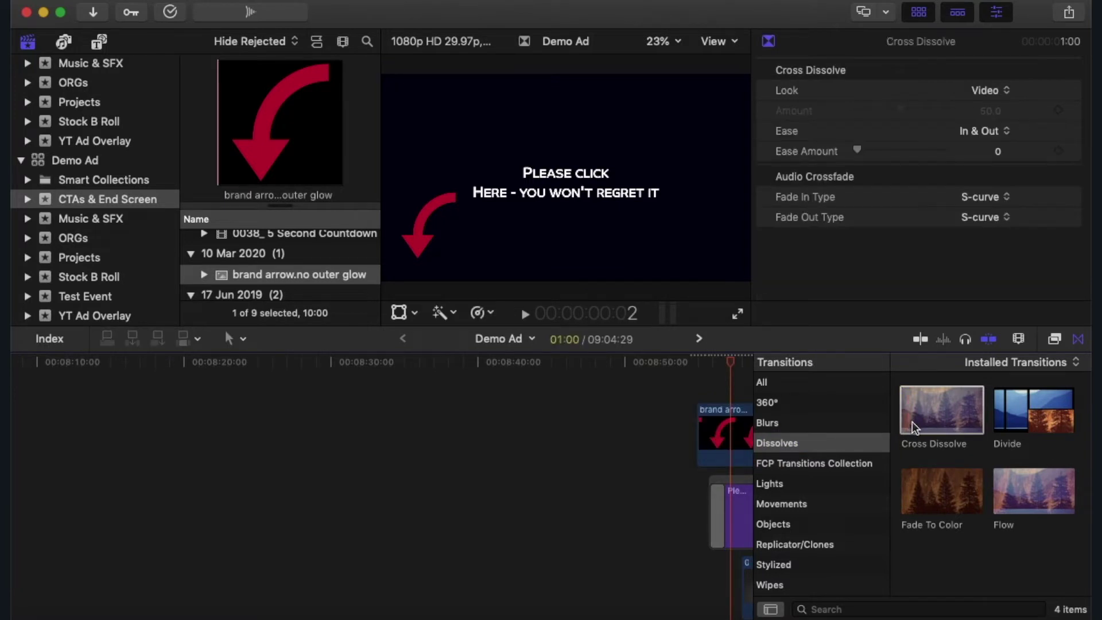
scroll(640, 541, down, 5)
key(Delete)
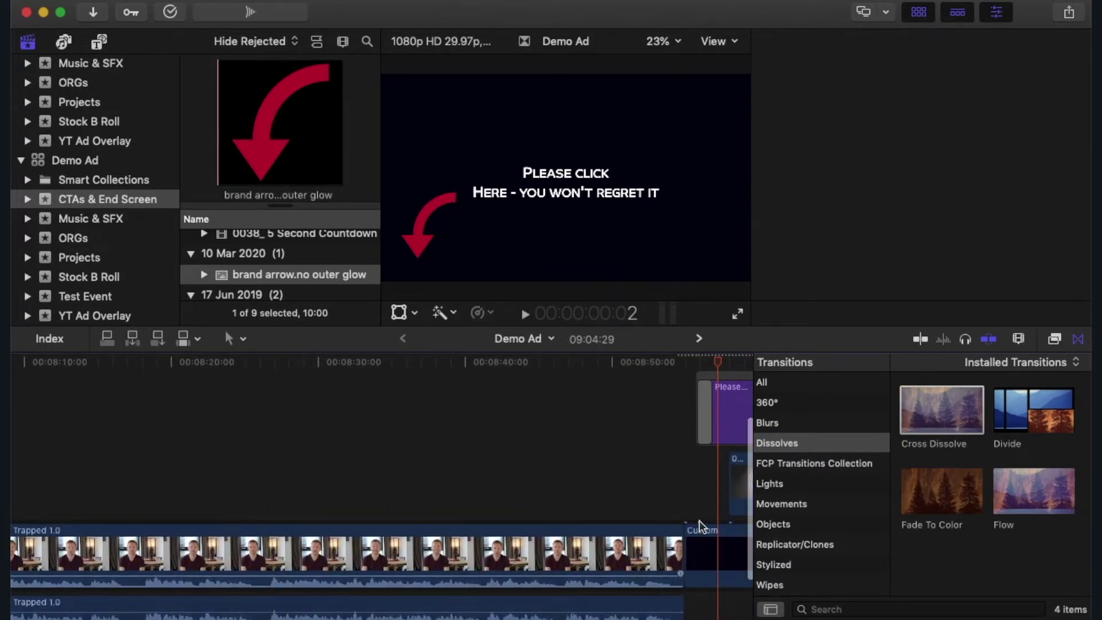
drag(921, 417, 738, 442)
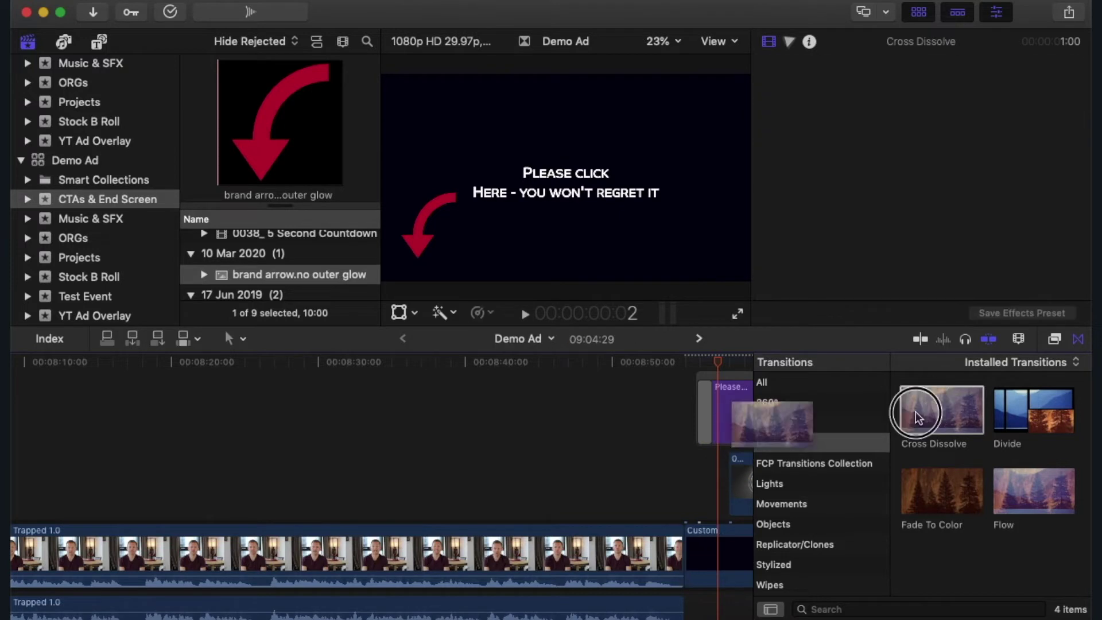
drag(916, 412, 715, 442)
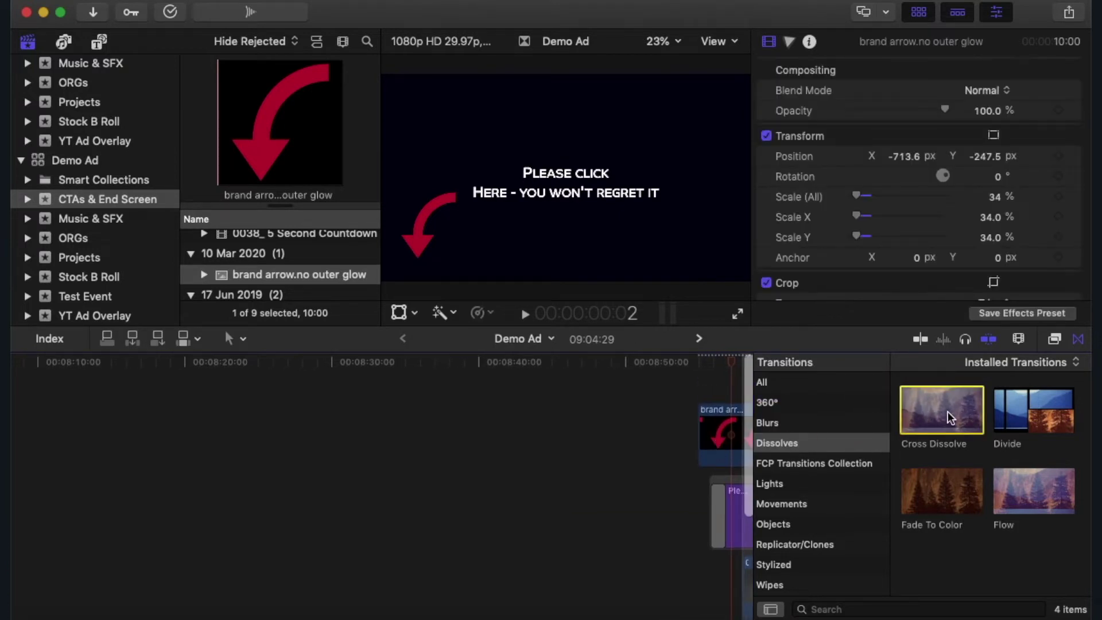
drag(951, 418, 711, 446)
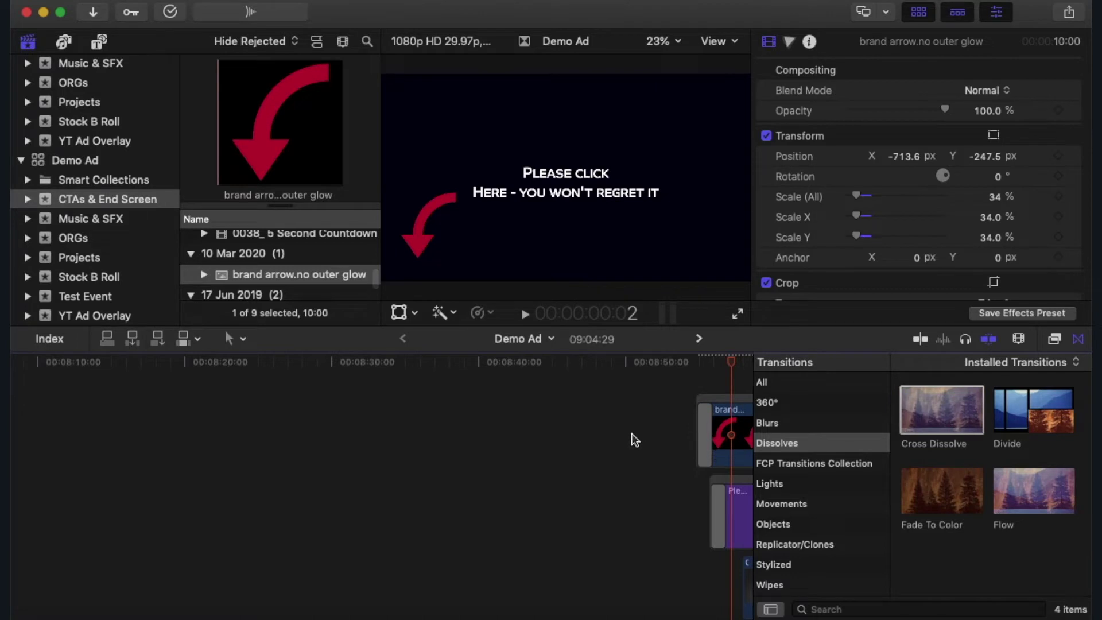
Apply Cross Dissolve to the end of the arrow clip and close the transitions and effects browsers
key(Up)
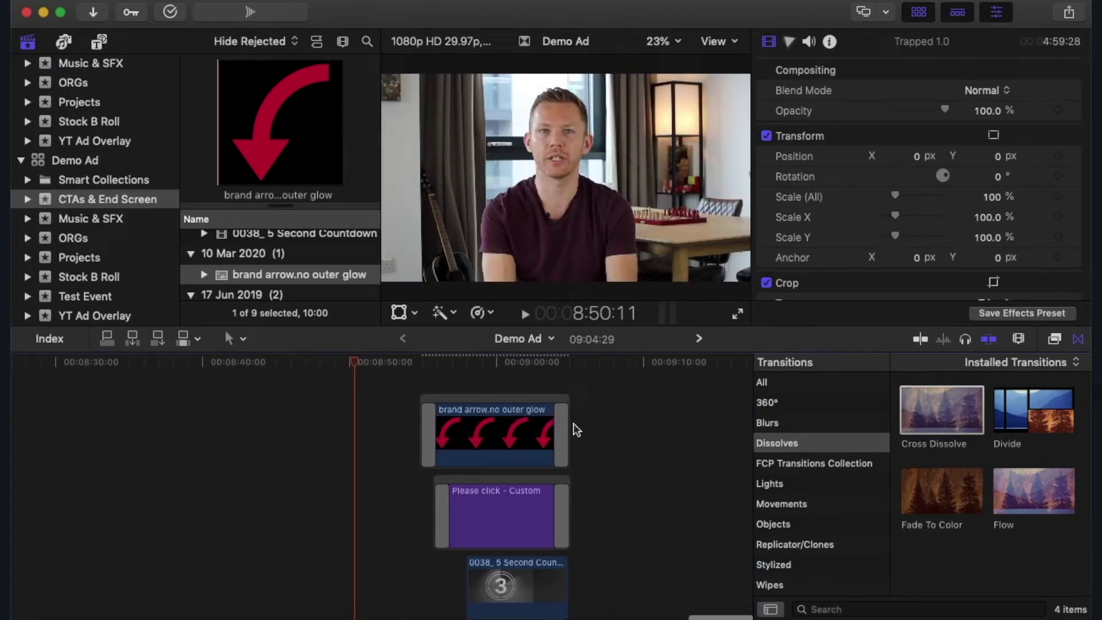
drag(942, 409, 560, 430)
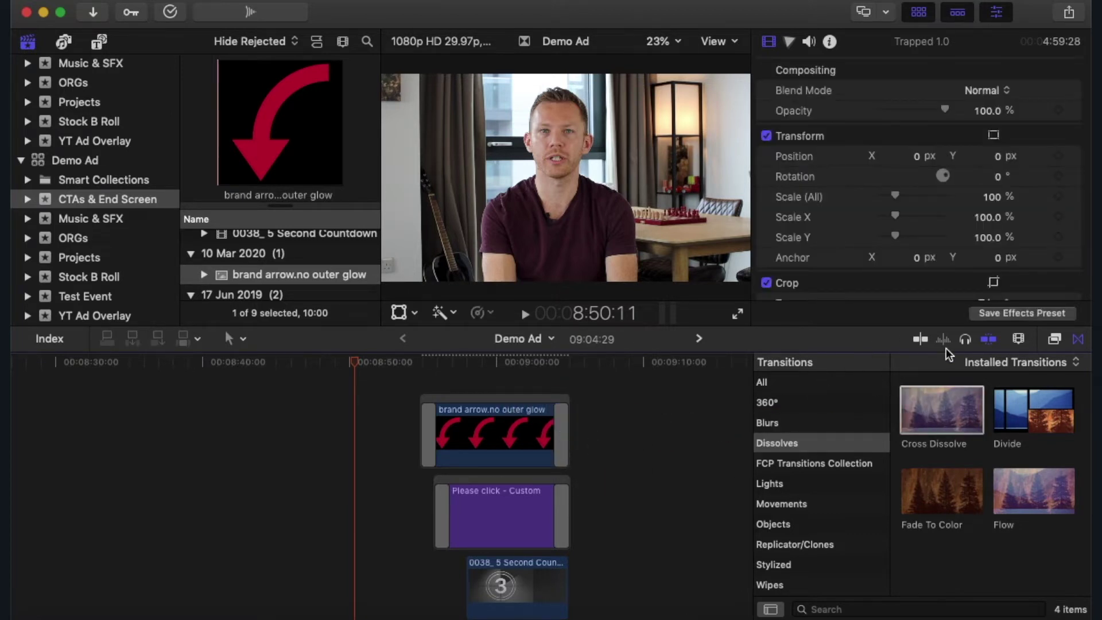
click(1056, 339)
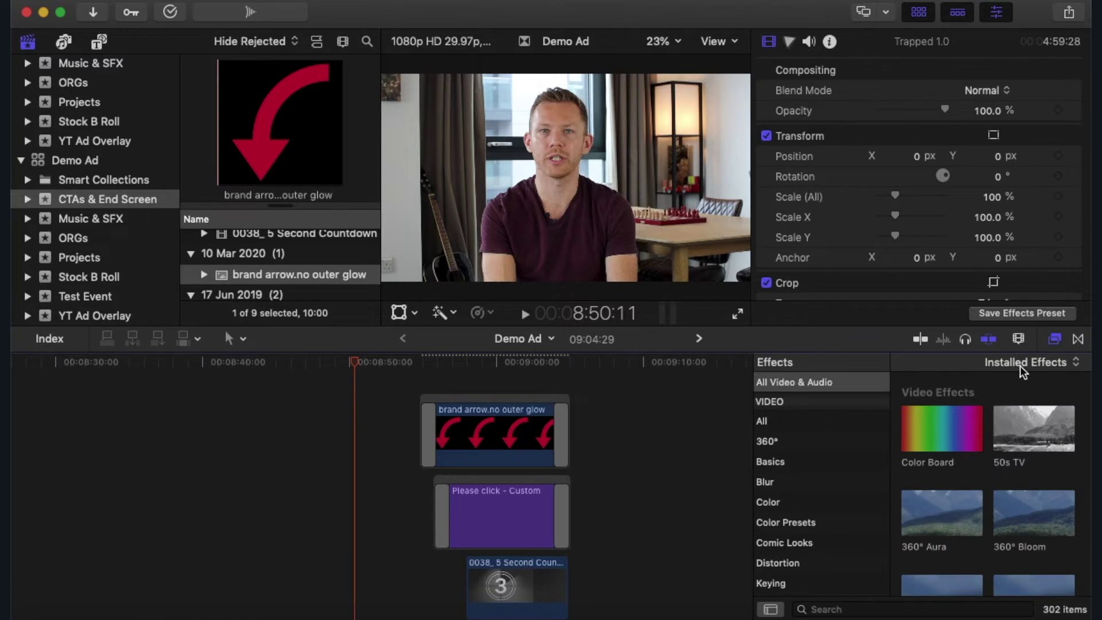
click(1057, 340)
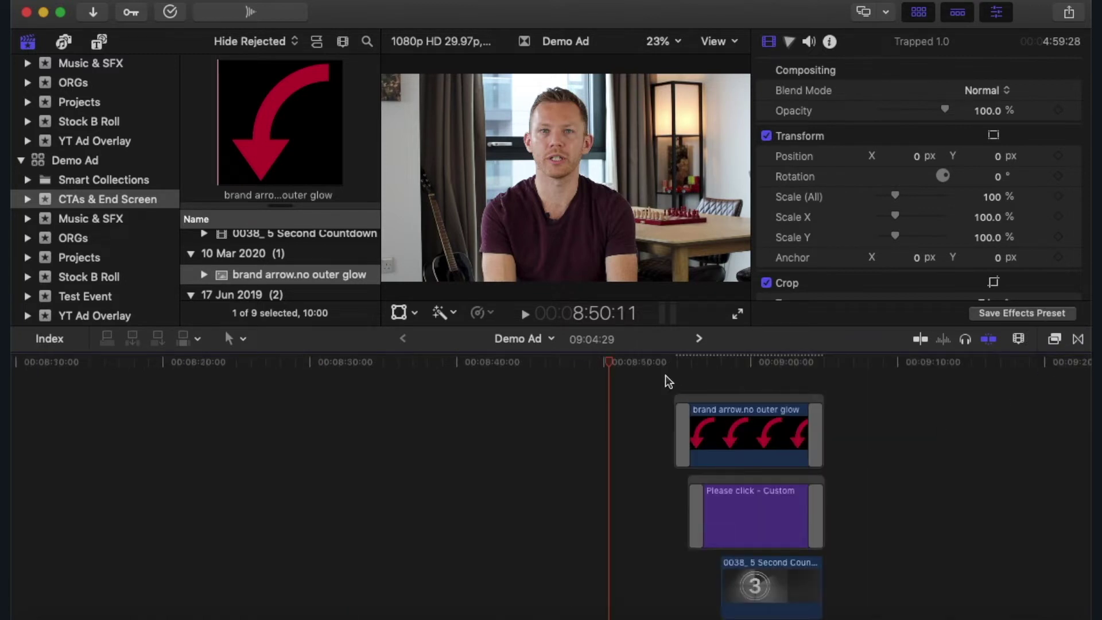
Play the end screen to preview the arrow's fade and add the default transition to both ends of the countdown clip
click(651, 367)
key(space)
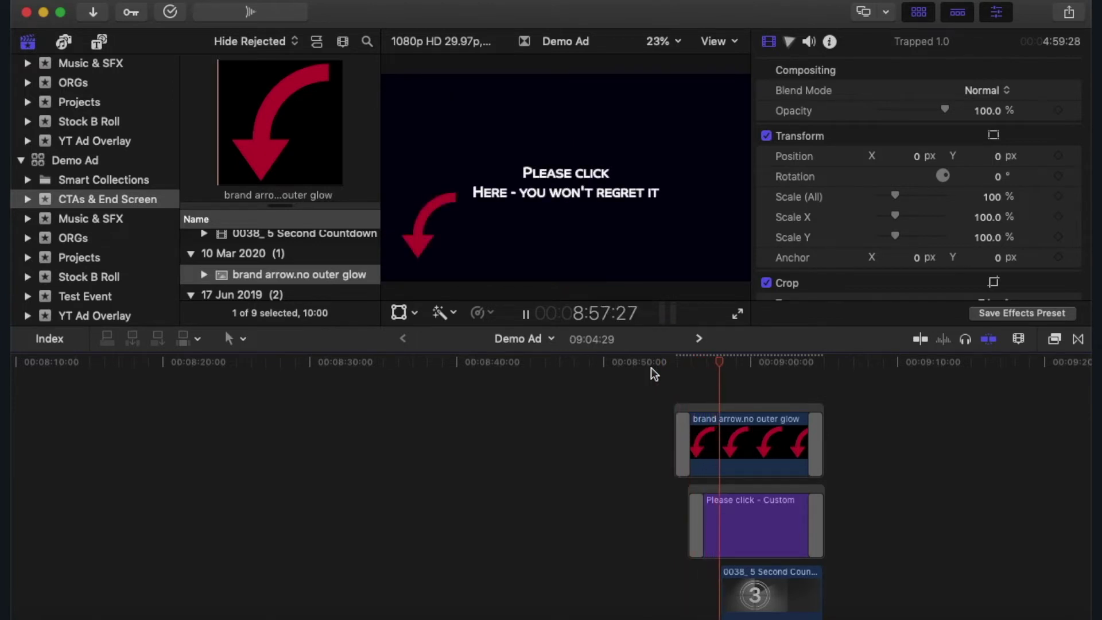
key(space)
click(765, 600)
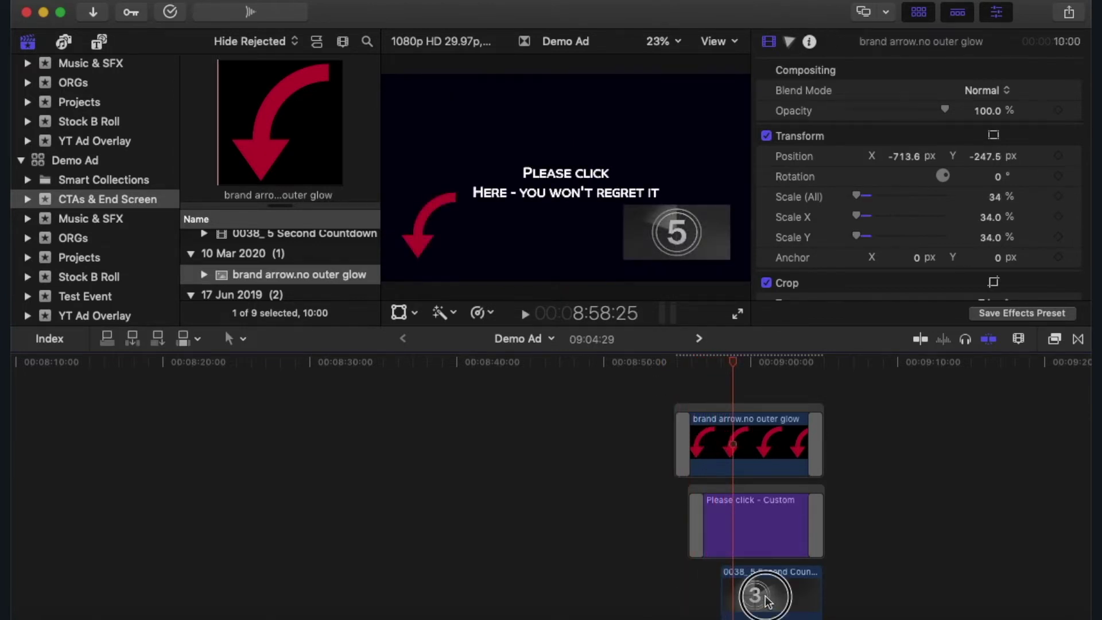
mouse_move(743, 609)
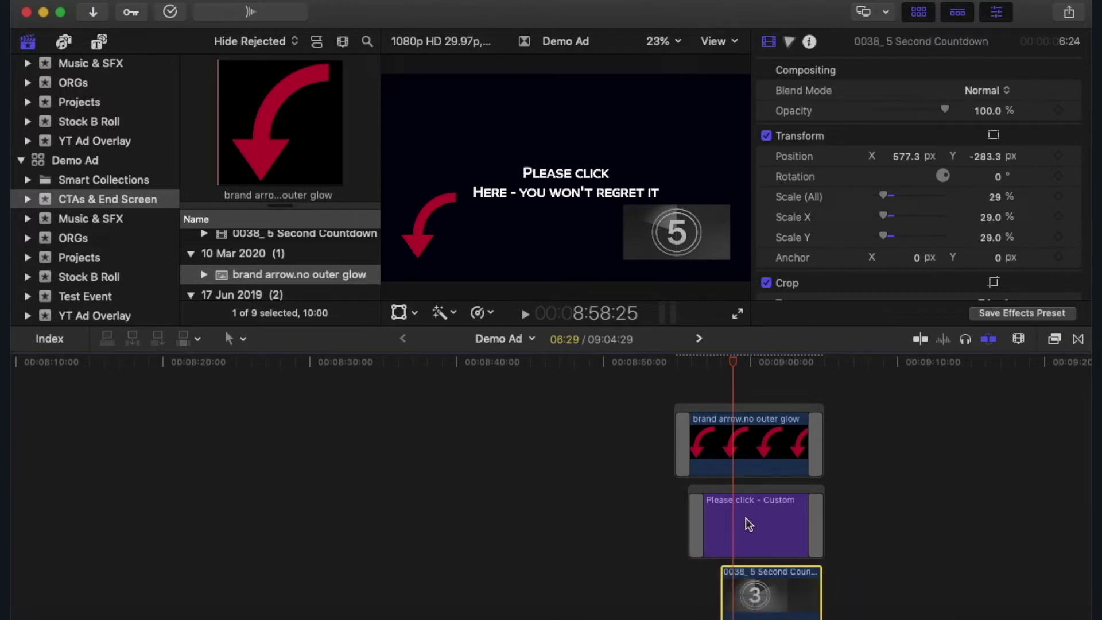
key(super+t)
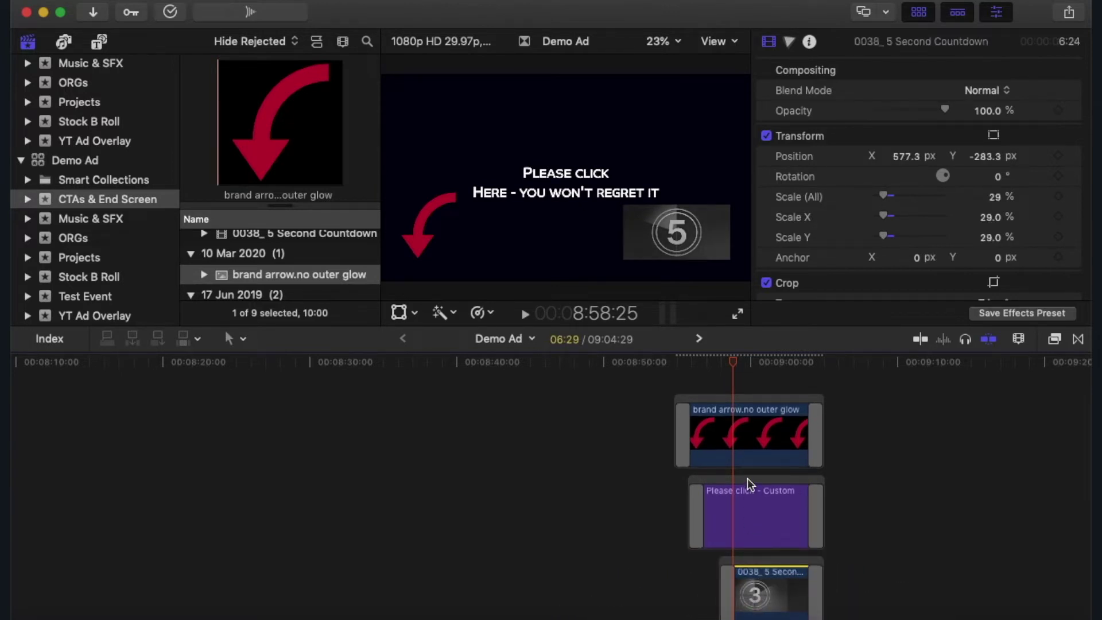
Add a Position keyframe to the arrow clip at its first frame, 8:54:29
scroll(748, 482, left, 1)
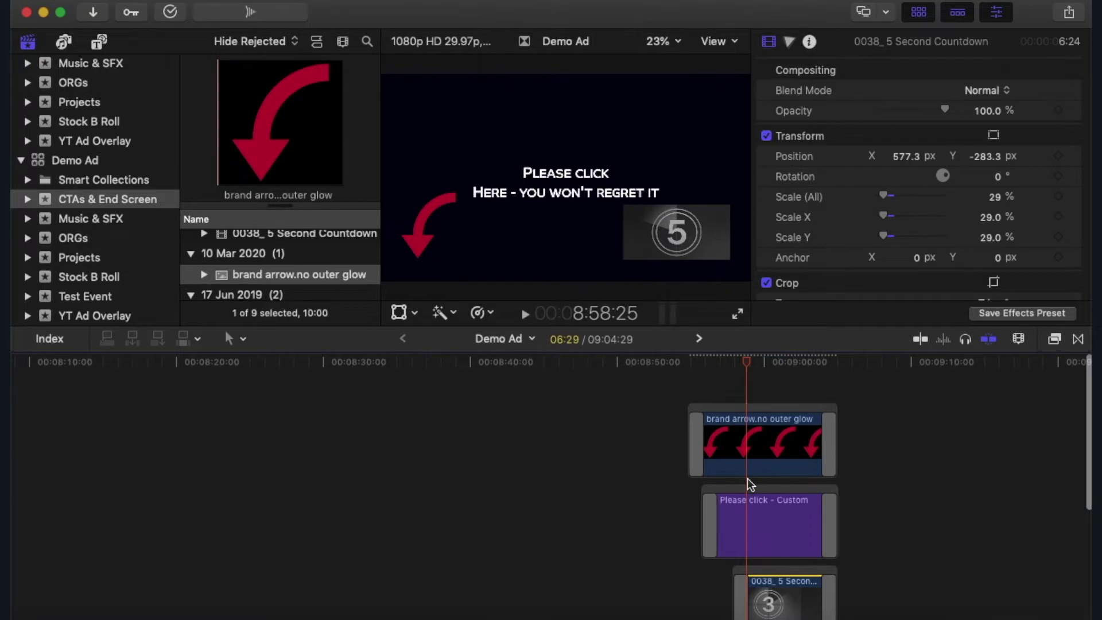
click(726, 454)
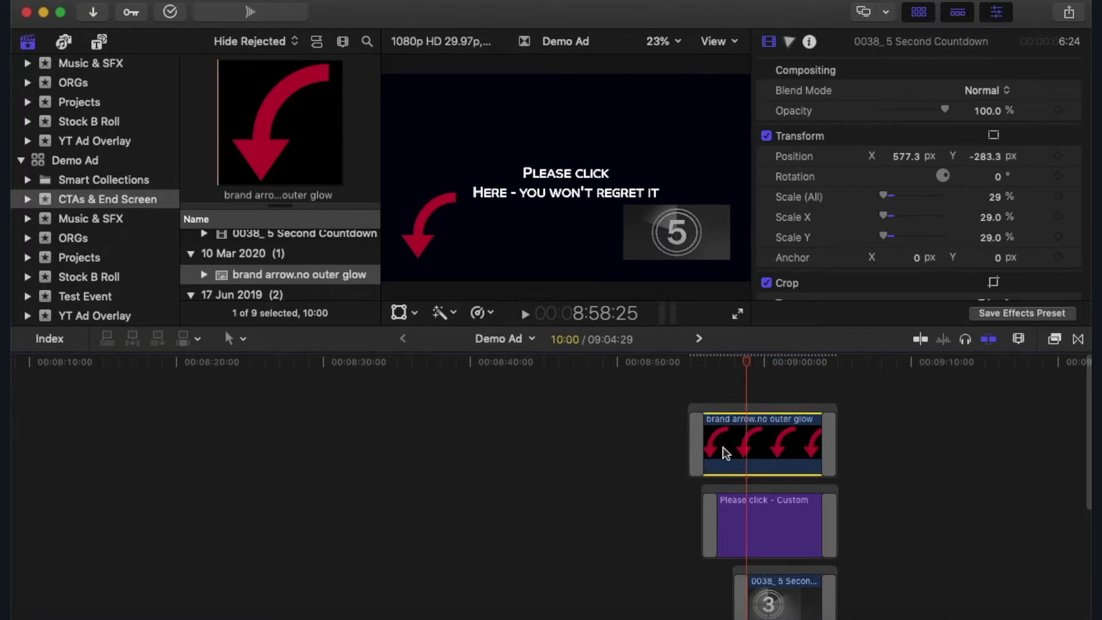
click(694, 364)
scroll(719, 398, right, 1)
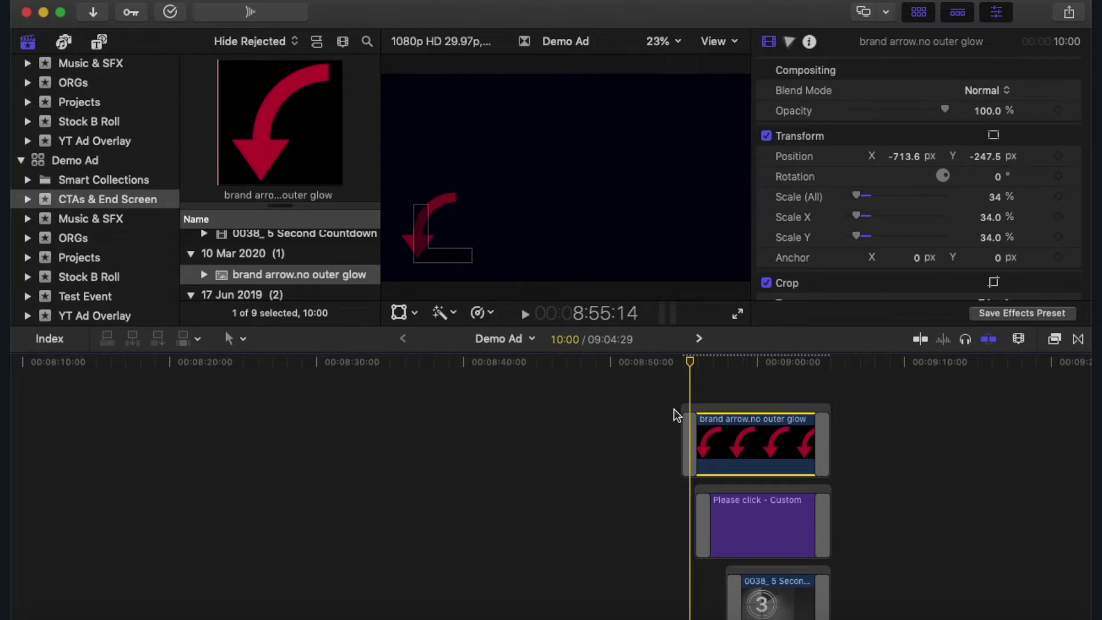
click(684, 364)
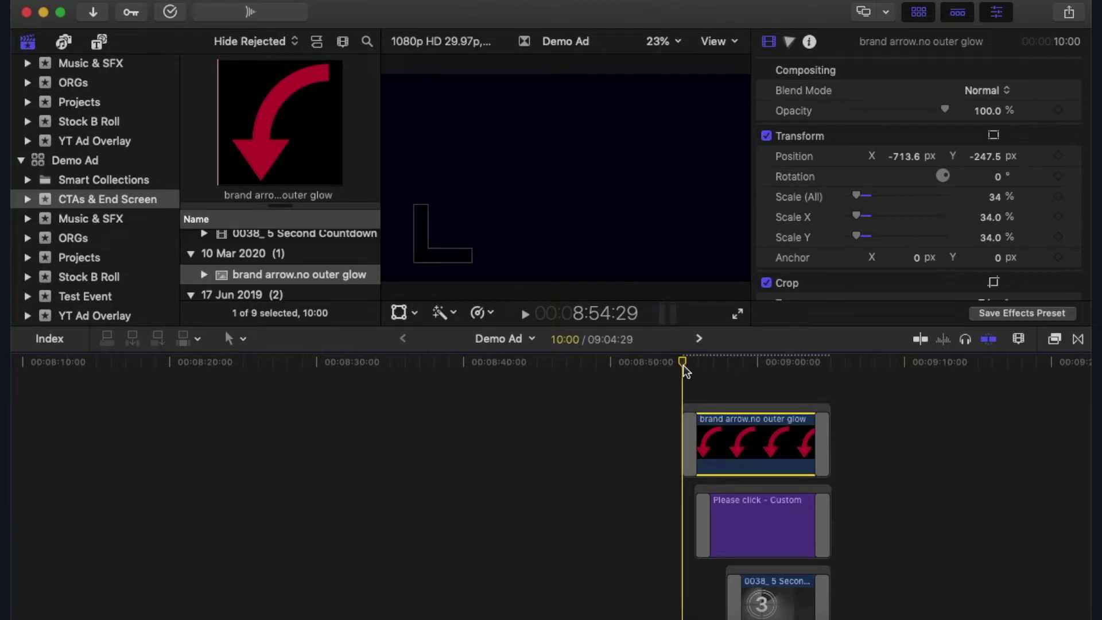
click(690, 361)
click(1060, 156)
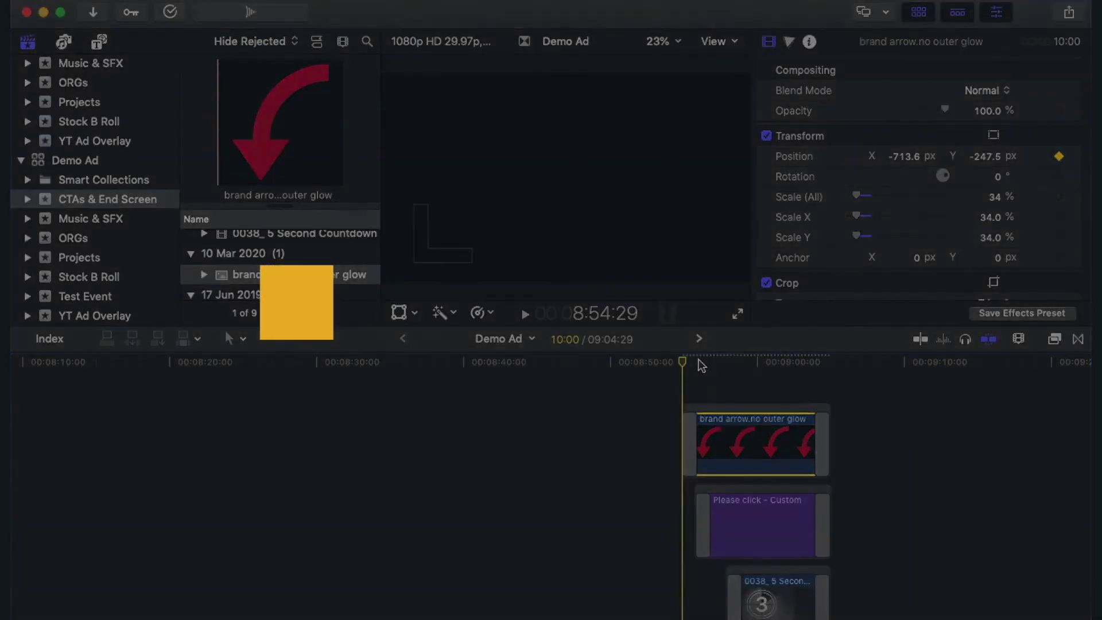
Show the arrow clip's video animation and add Position keyframes at 8:55:14 and 8:56:10, the latter with Y at -211.1 px
key(ctrl+v)
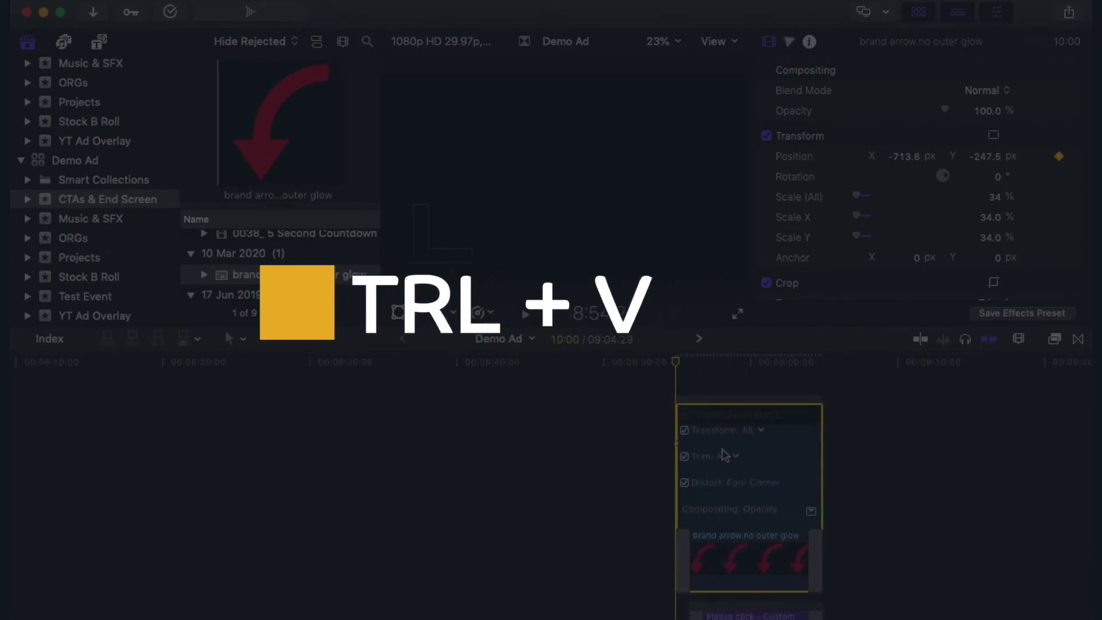
drag(681, 363, 684, 362)
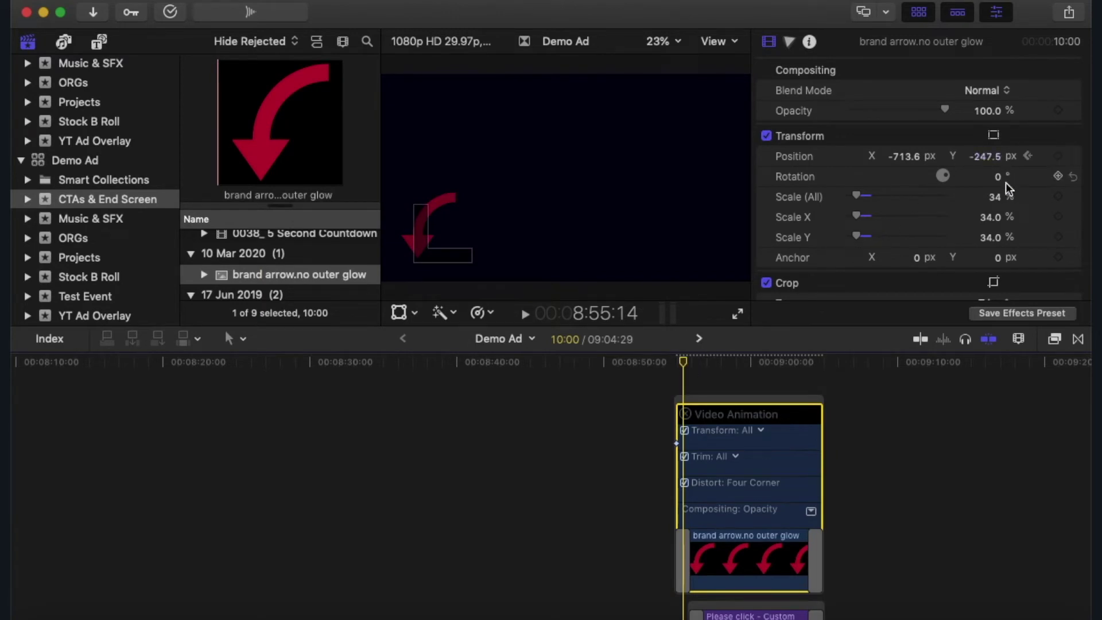
drag(998, 156, 740, 327)
drag(685, 361, 696, 362)
click(992, 157)
drag(992, 160, 986, 156)
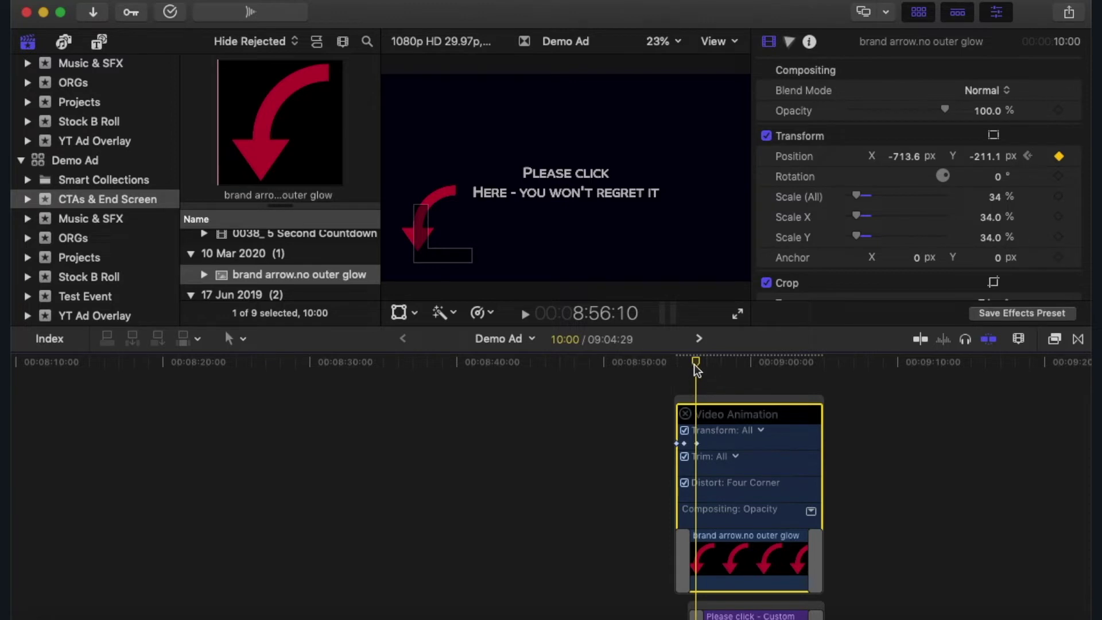
Add arrow Position keyframes with Y at -89.6 px at 8:56:25 and Y at -263.7 px at 8:58:00
drag(695, 365, 704, 366)
drag(993, 157, 1072, 156)
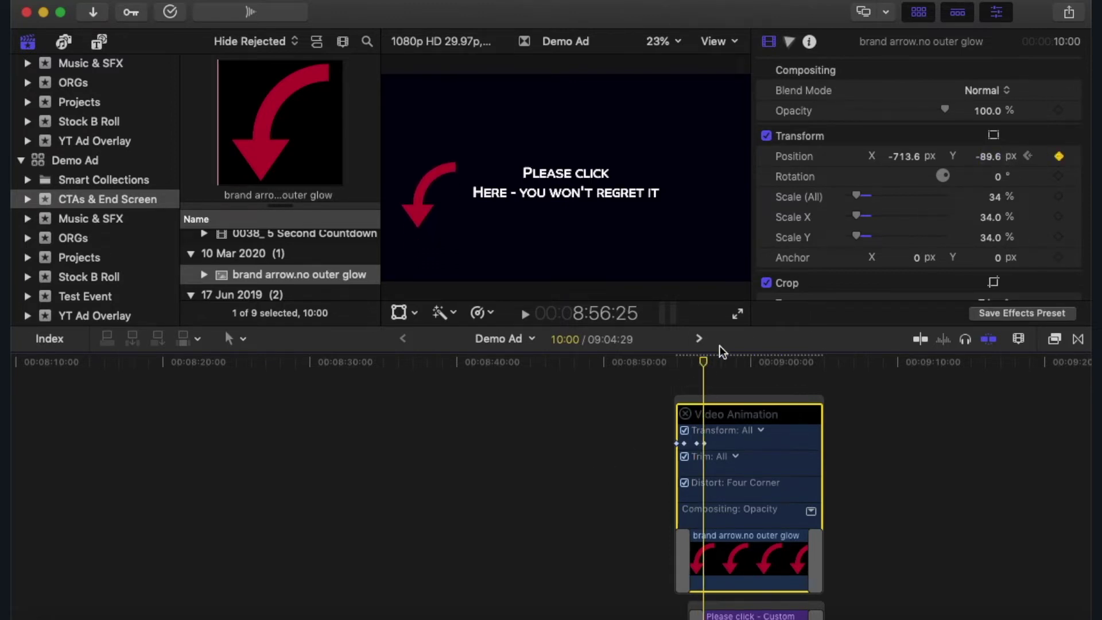
drag(711, 369, 717, 369)
drag(989, 156, 984, 156)
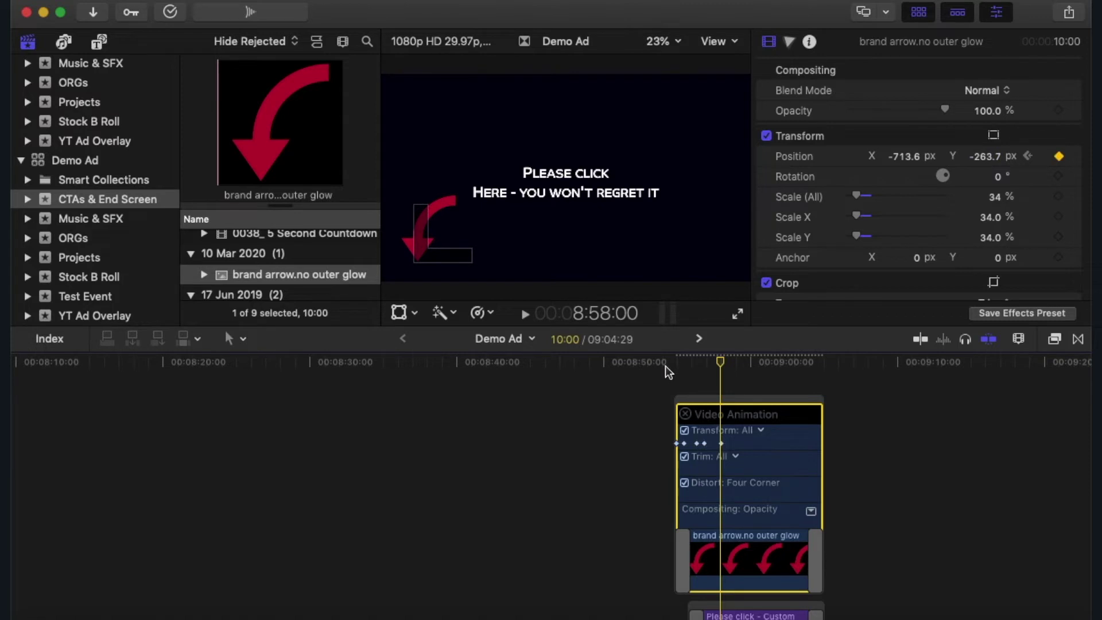
Play the end screen from just before the arrow clip to preview its up-and-down movement
click(666, 366)
key(space)
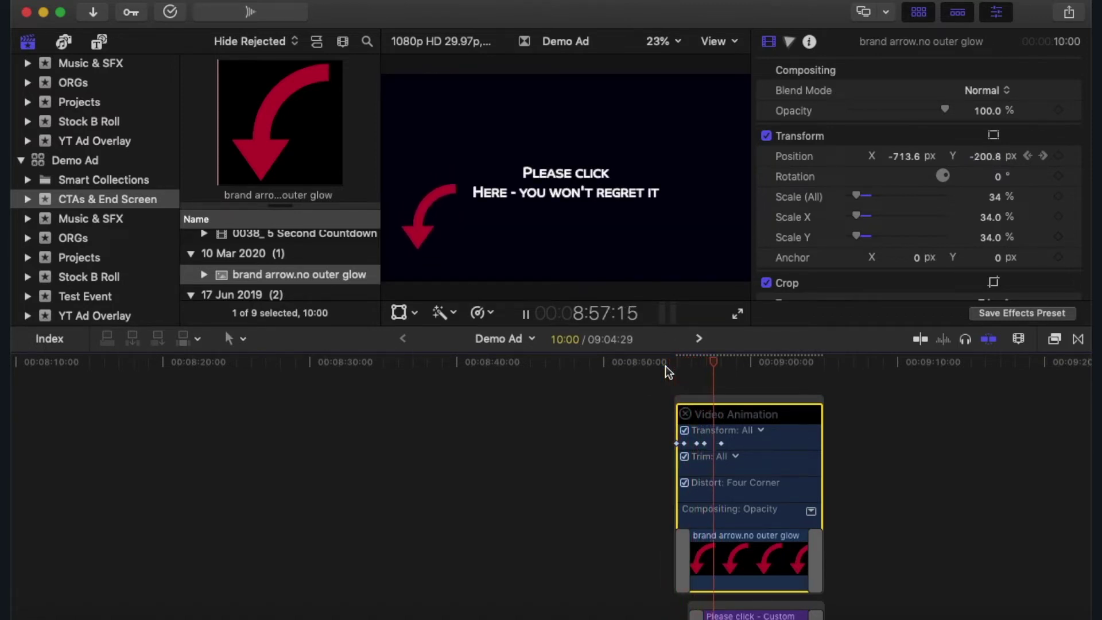
key(space)
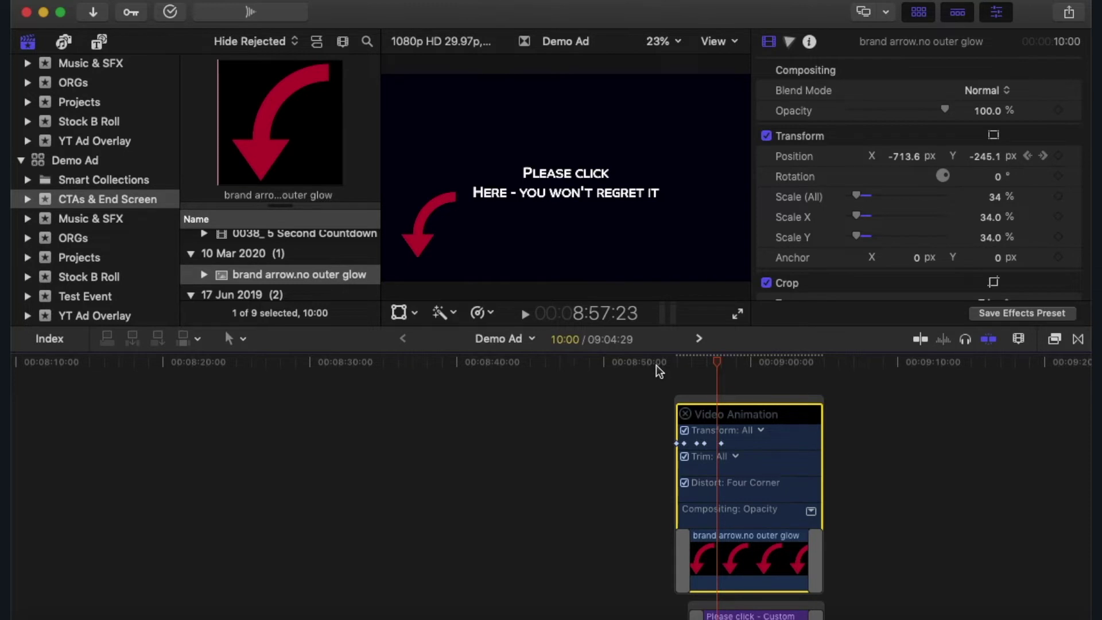
Add the default transition at the cut between the last Trapped 1.0 clip and the Custom solid
click(547, 422)
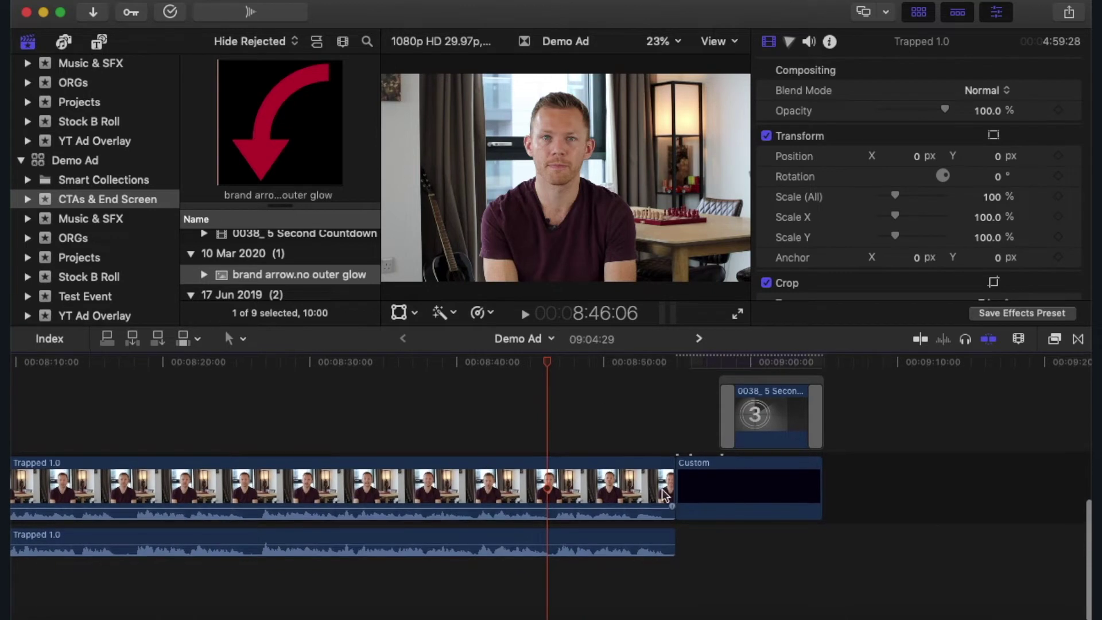
click(672, 487)
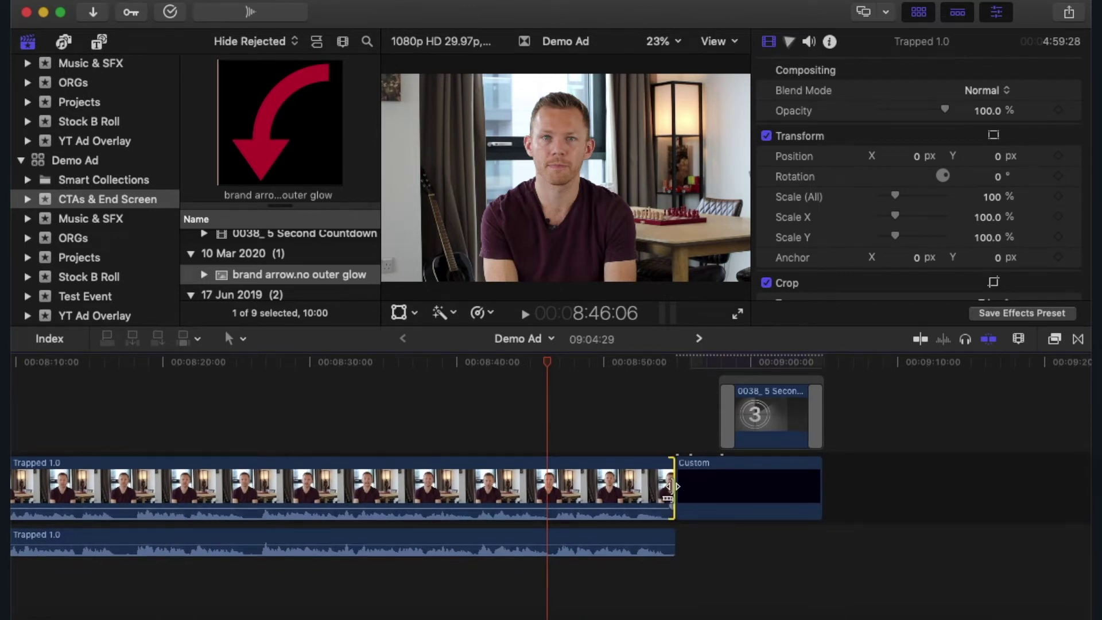
drag(672, 487, 679, 487)
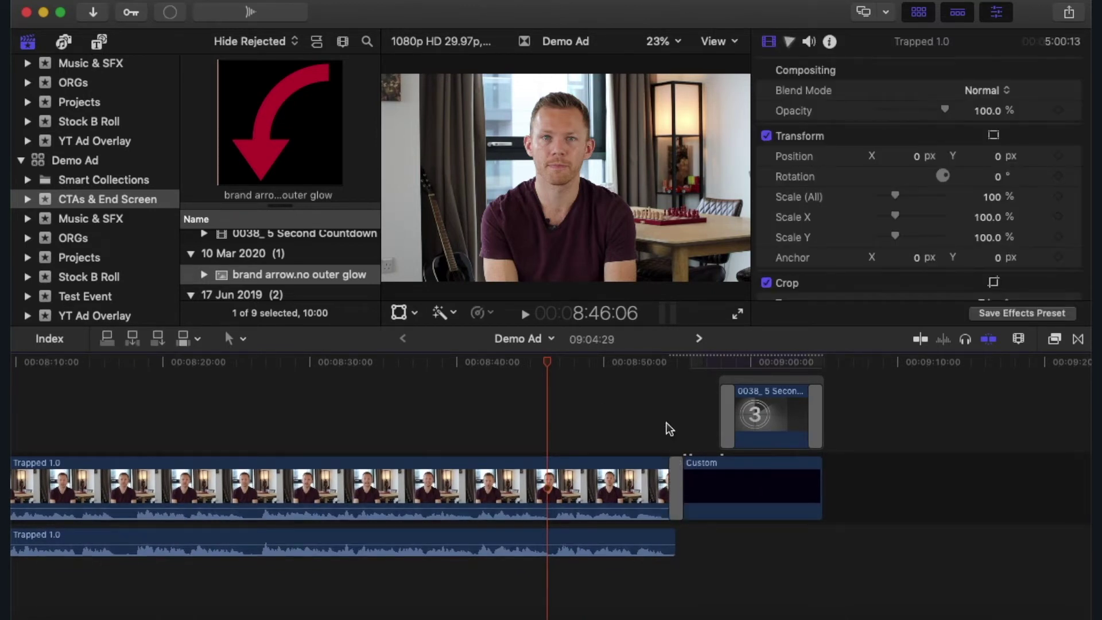
Play from 8:52:14 into the end screen to preview the transition out of the talking footage
click(640, 357)
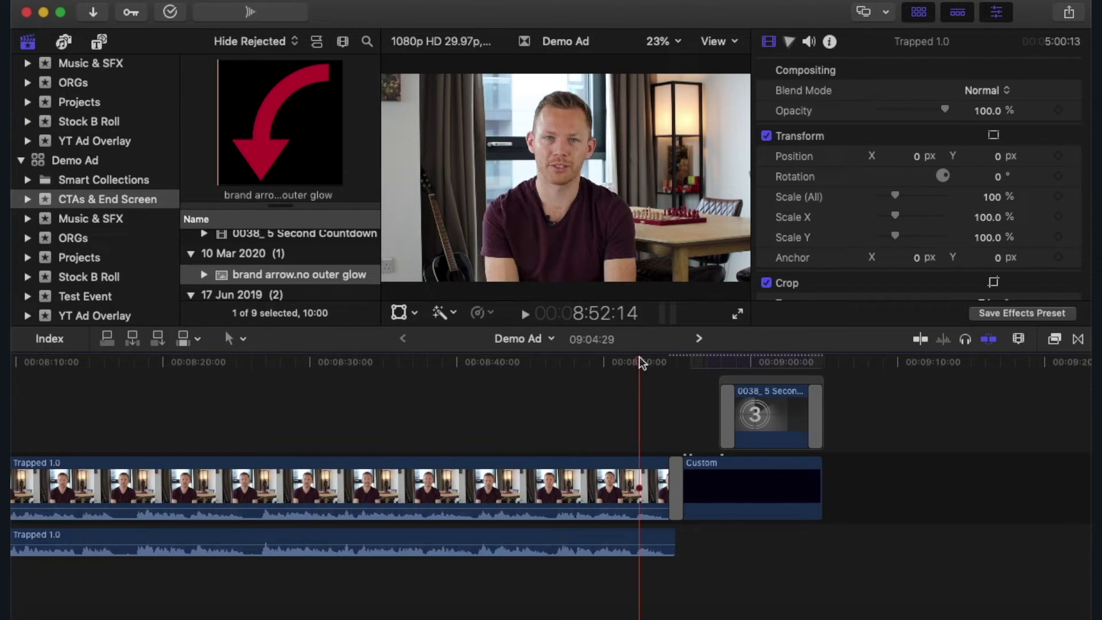
key(space)
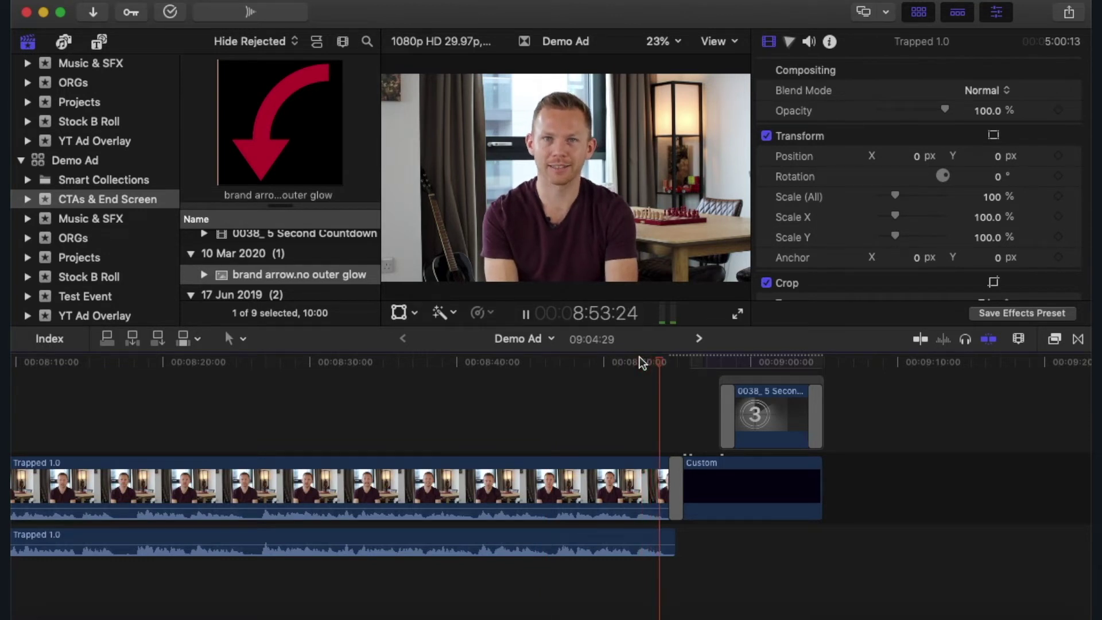
click(665, 367)
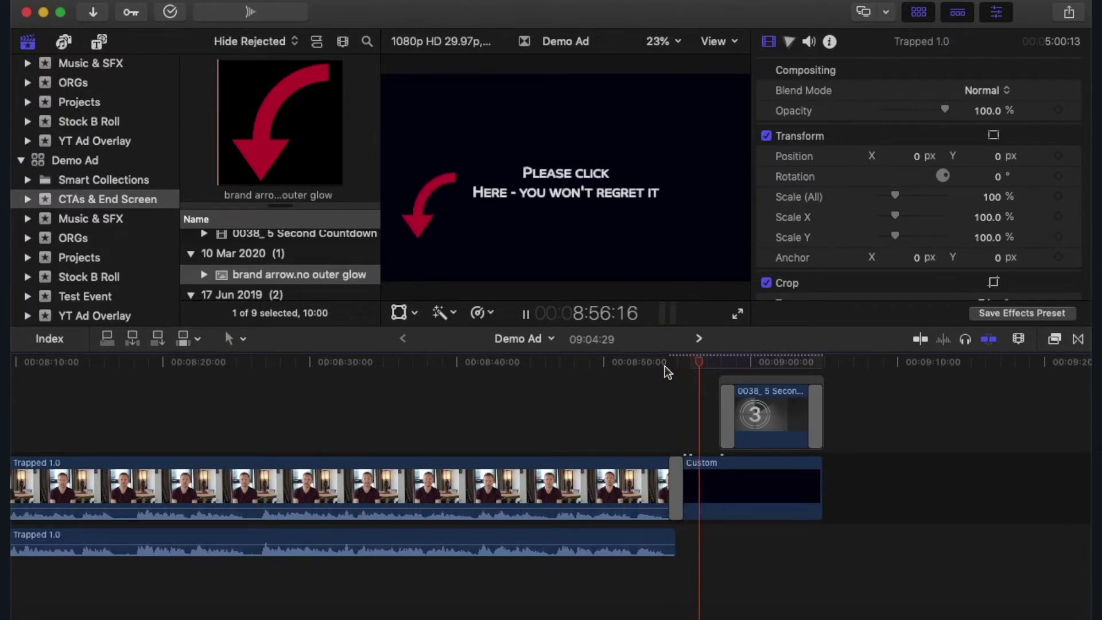
key(space)
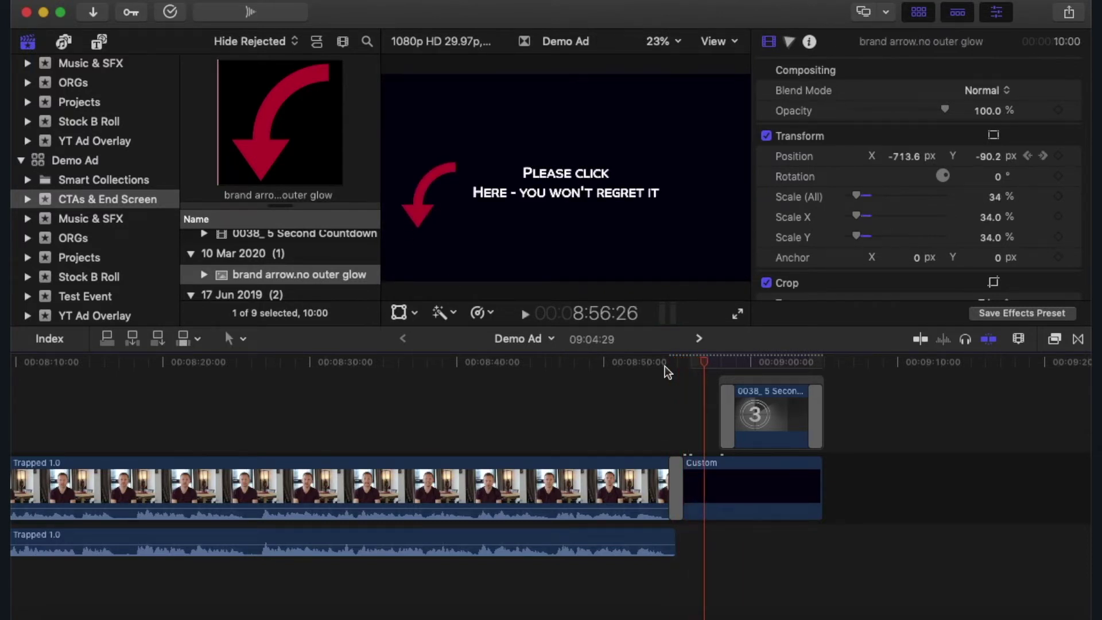
Play the Trapped 1.0 footage from 4:45:05, speed up the playback, and stop it at 5:03:13
key(q)
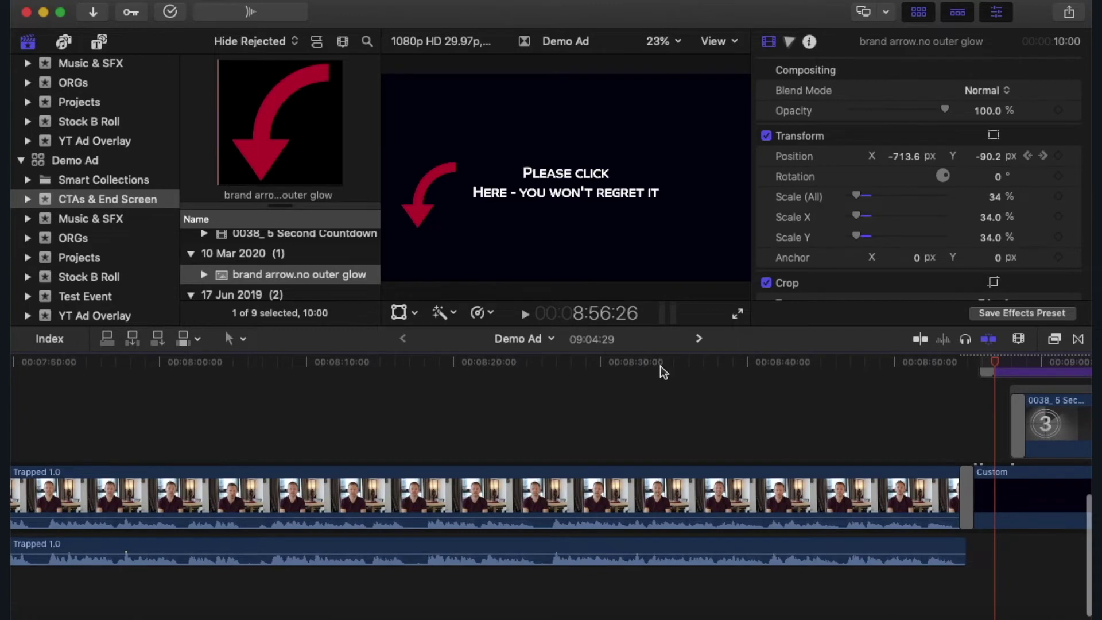
click(560, 405)
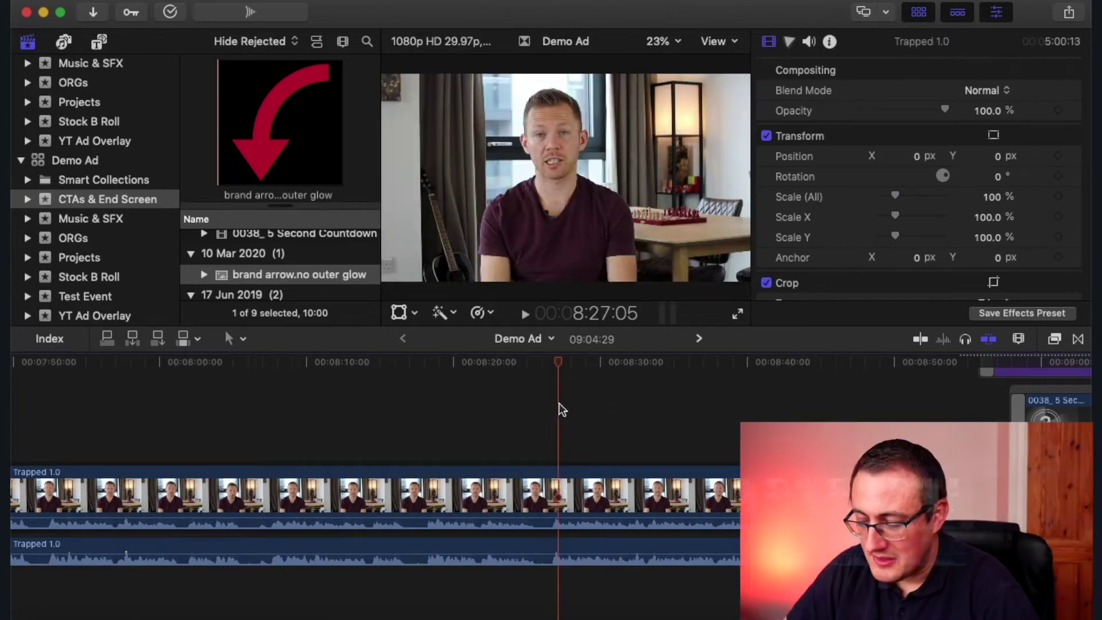
key(super+minus)
key(super+minus)
key(super+minus)
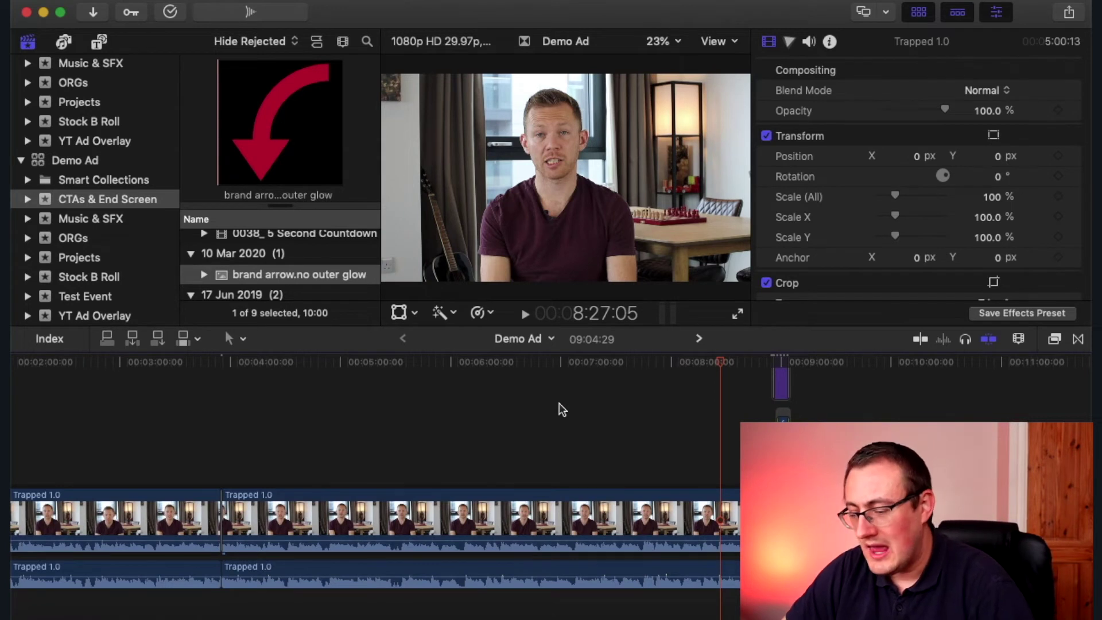
click(313, 374)
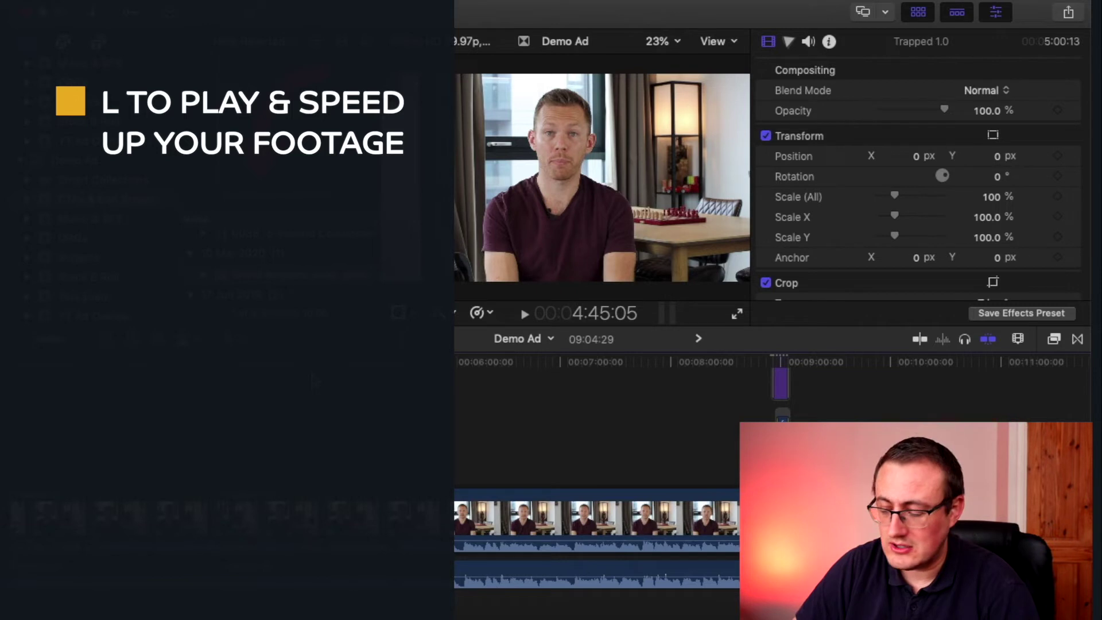
key(l)
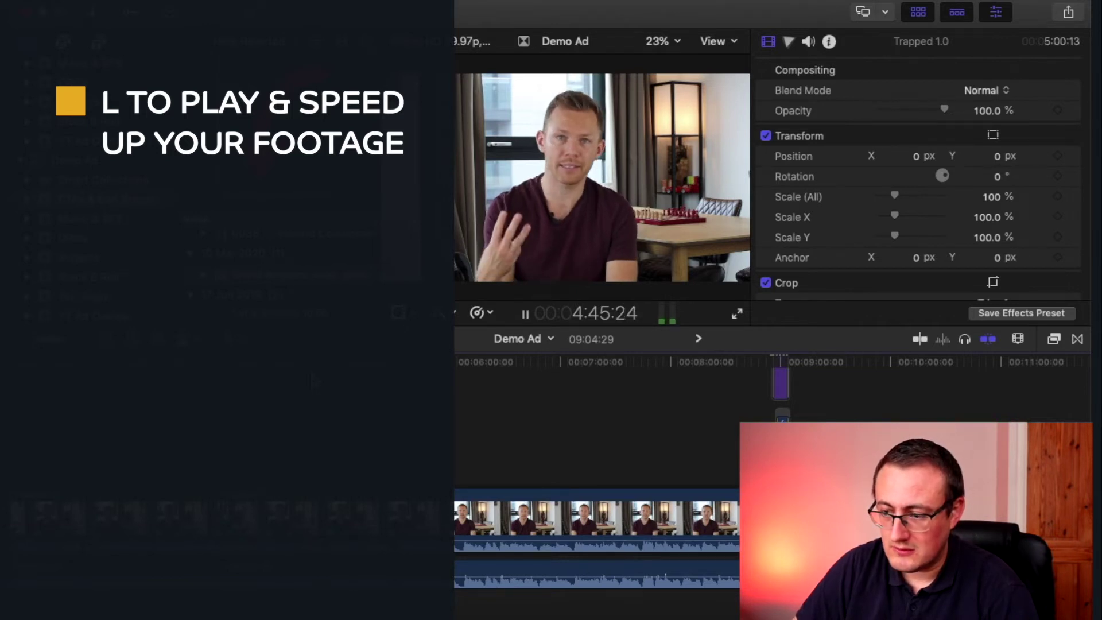
key(l)
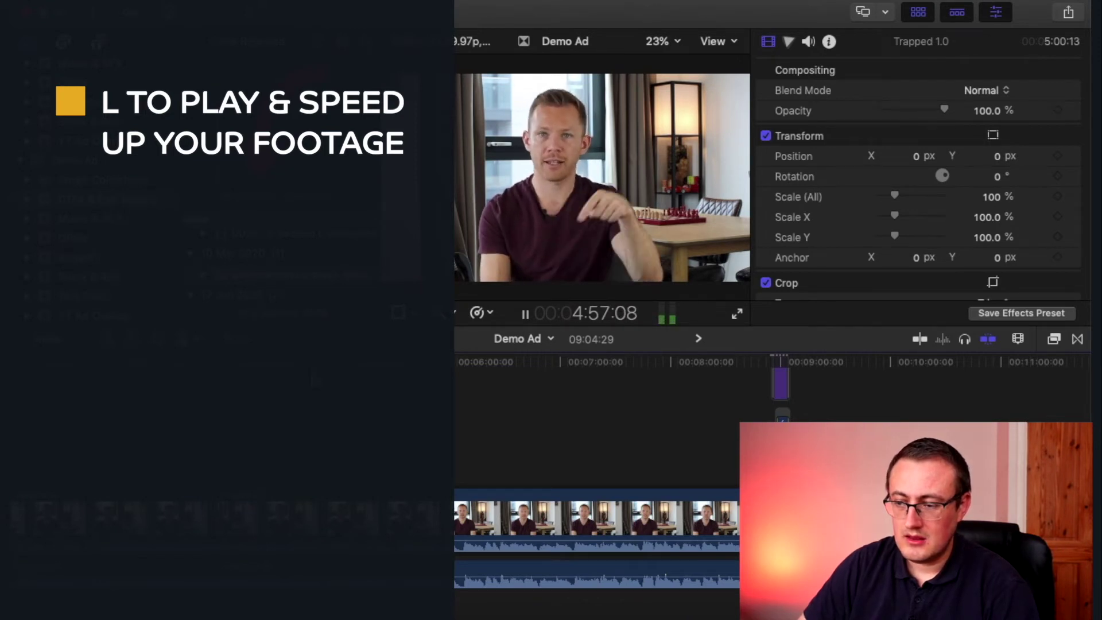
key(space)
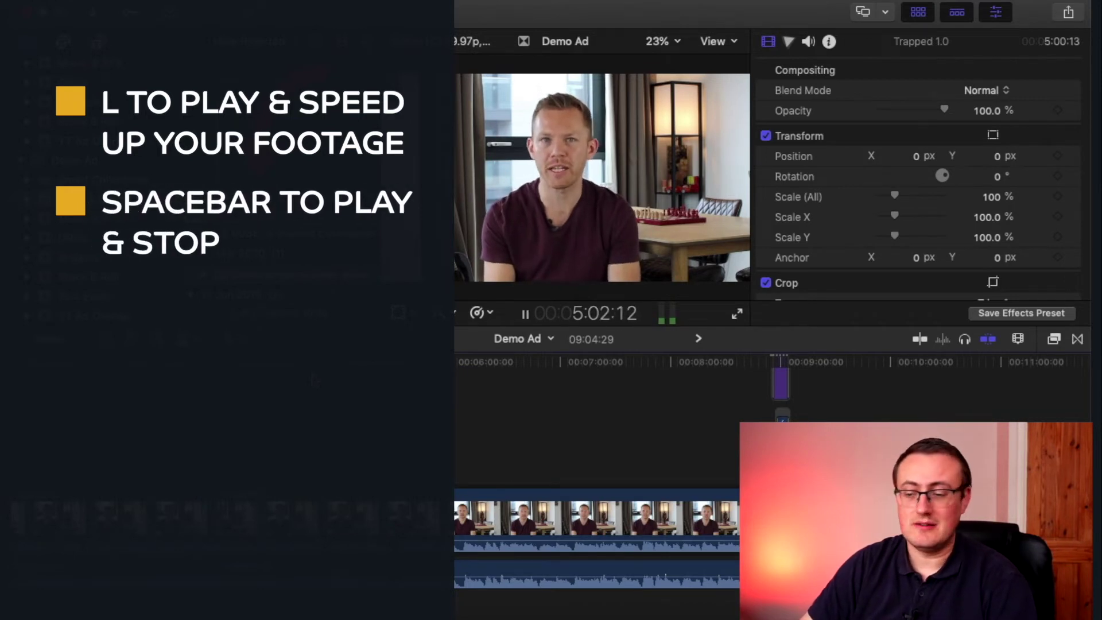
key(space)
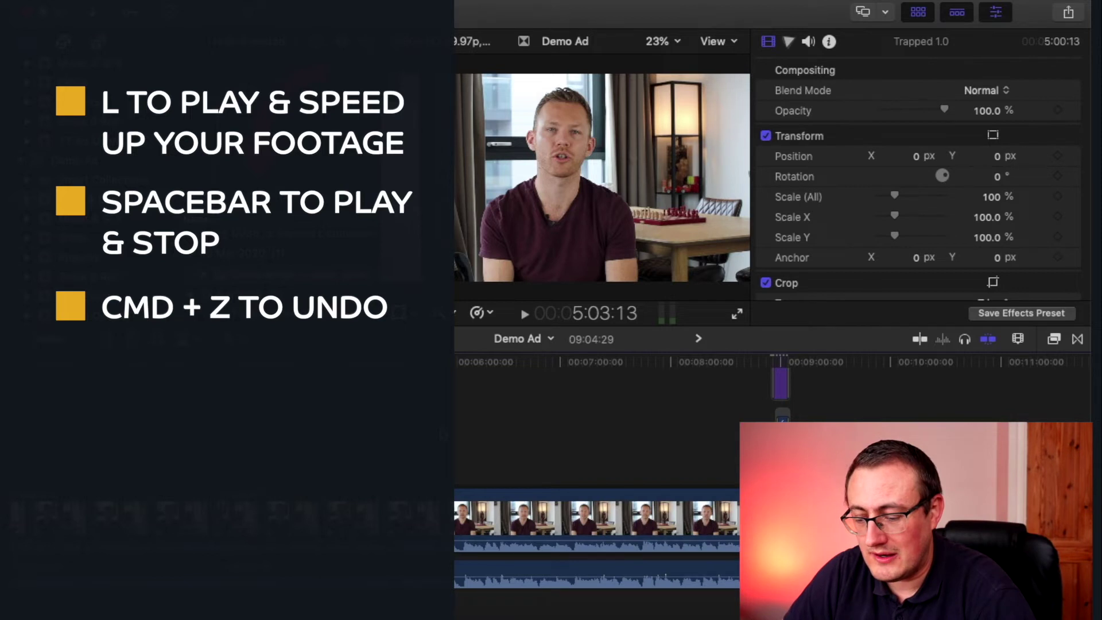
Turn skimming on to scrub through the Trapped 1.0 footage, and turn it off again
key(s)
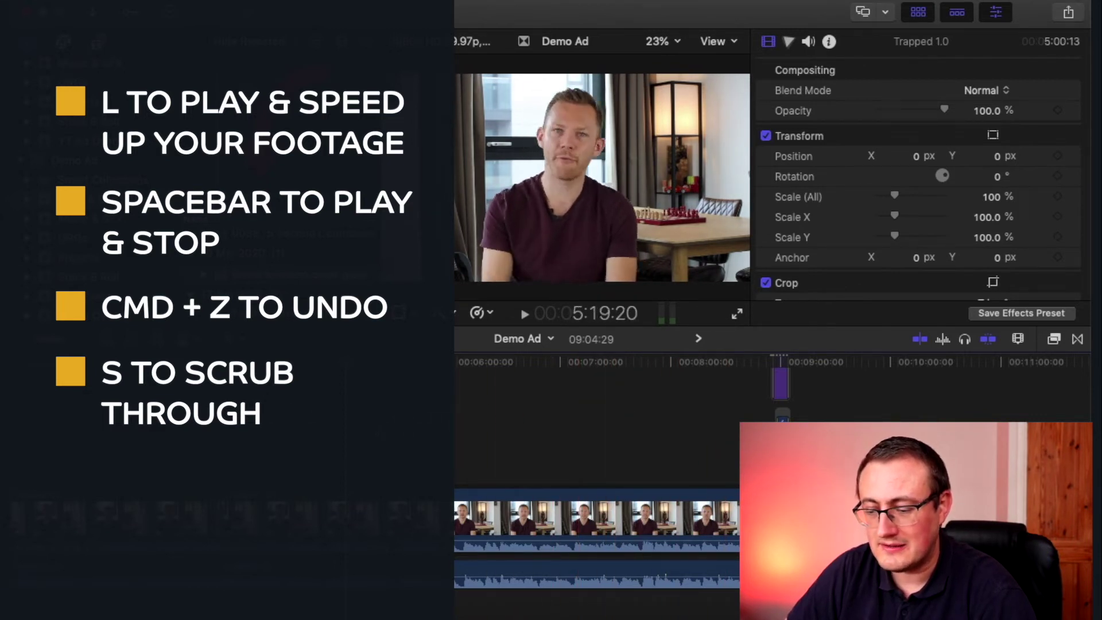
key(s)
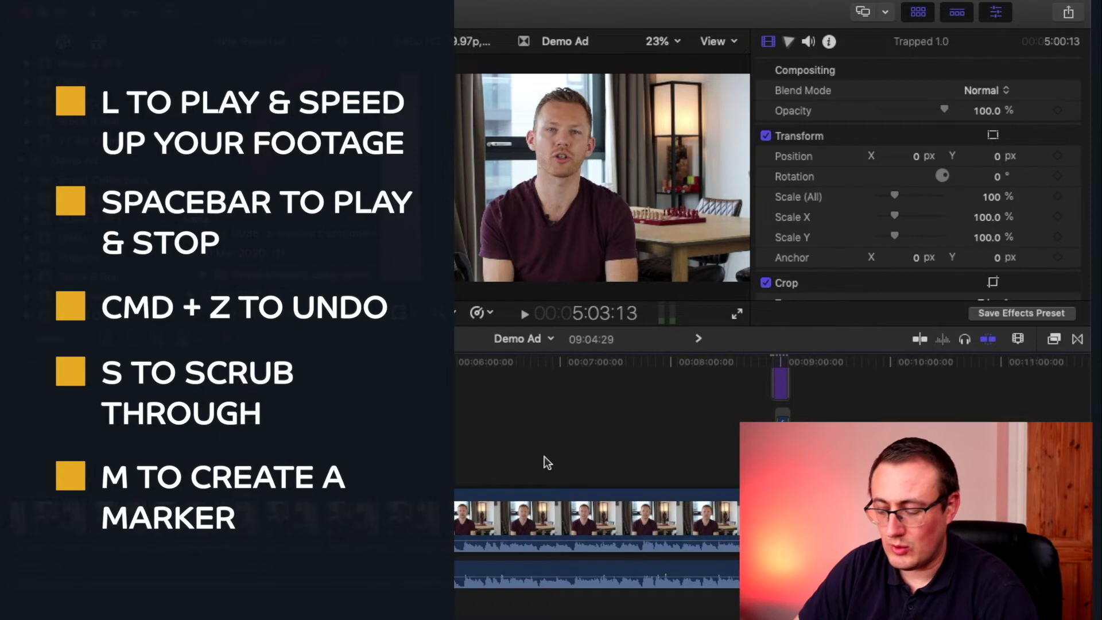
Add a marker to the Trapped 1.0 clip at 6:34:19, open its details, and delete it
click(528, 487)
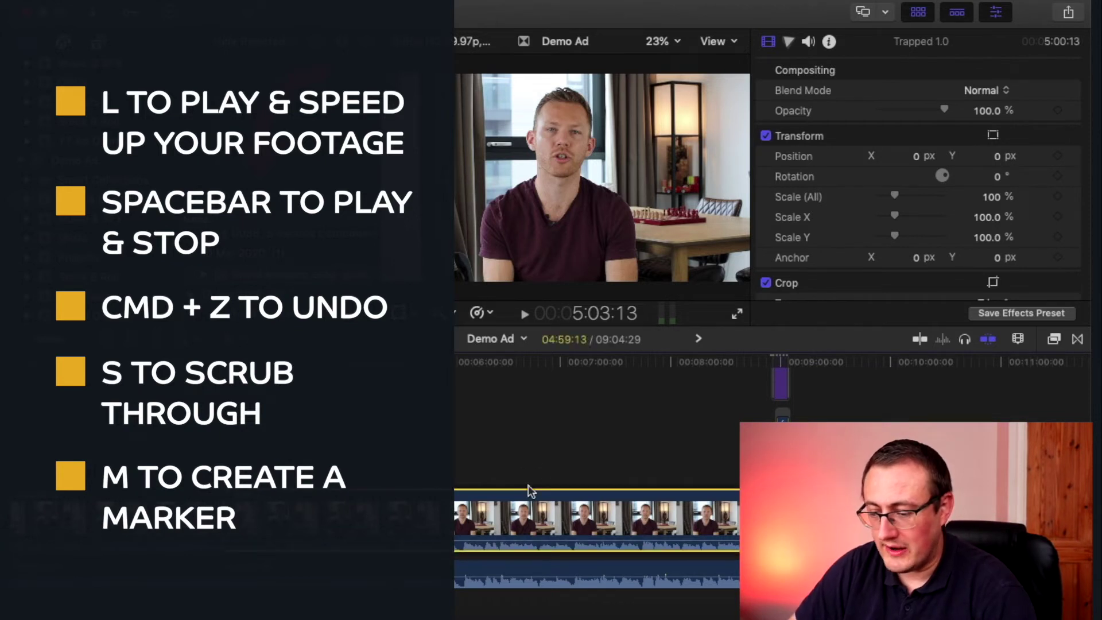
click(514, 458)
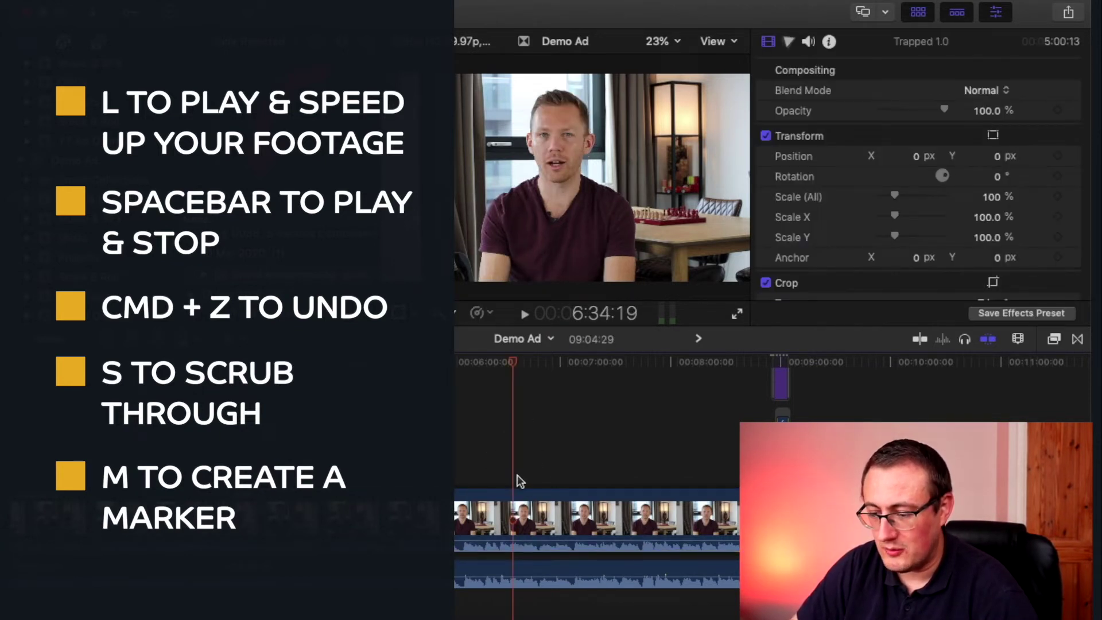
key(m)
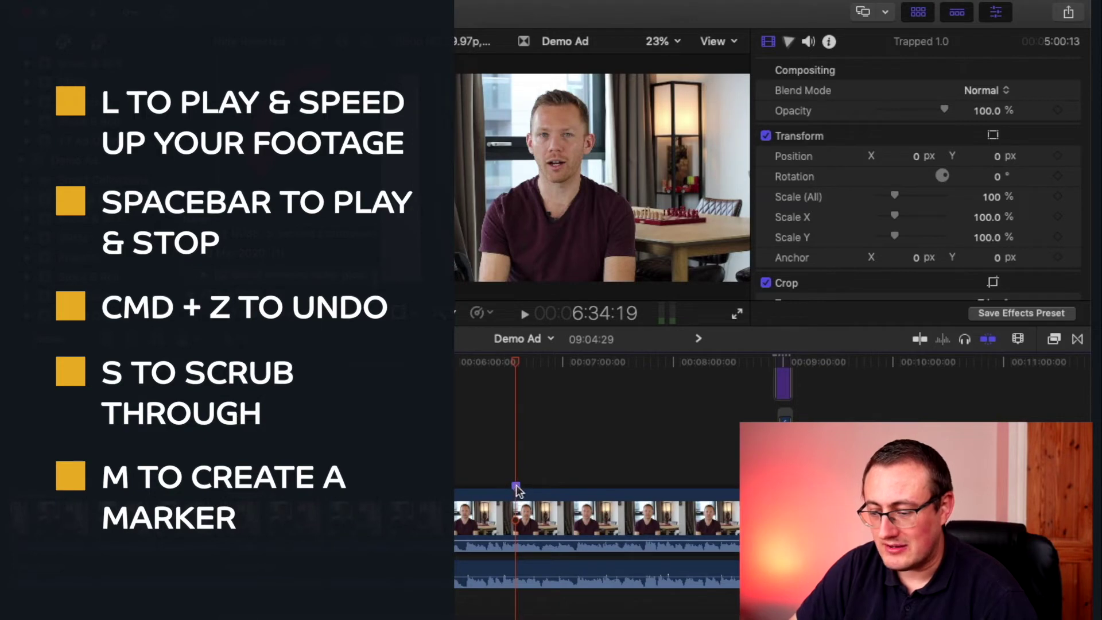
key(m)
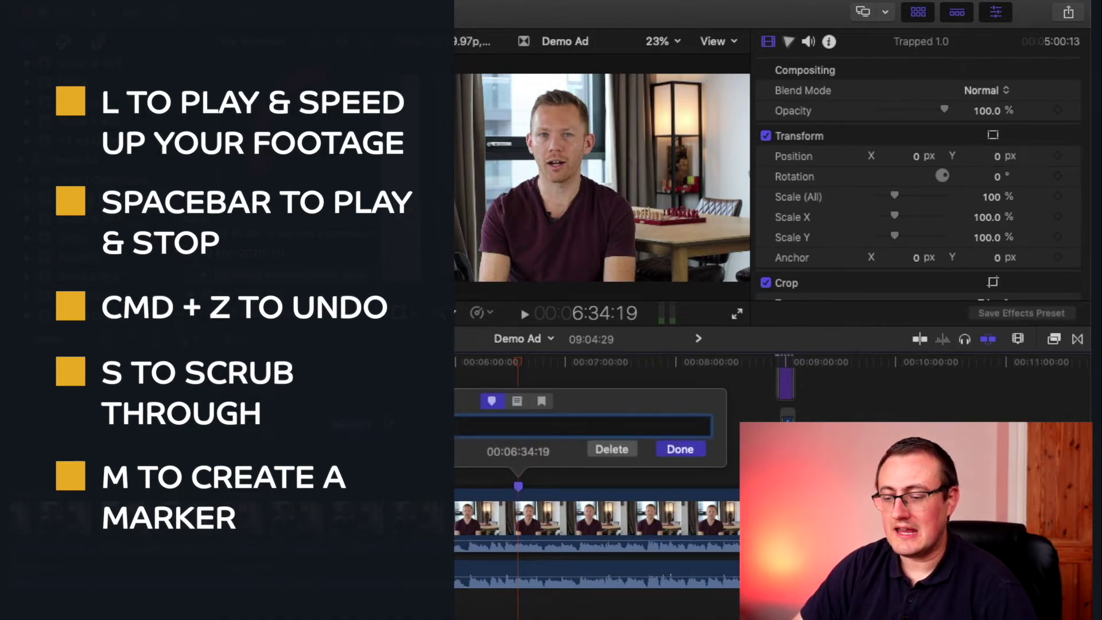
click(621, 457)
Create another marker on the Trapped 1.0 clip at 7:18:10 and delete it from its details
click(601, 375)
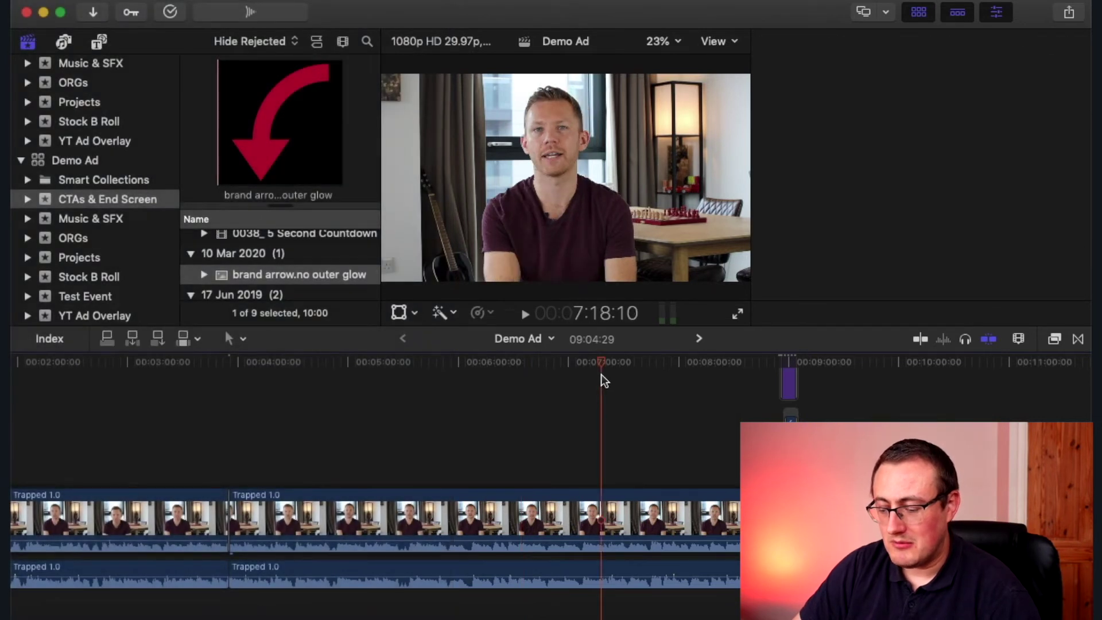
key(m)
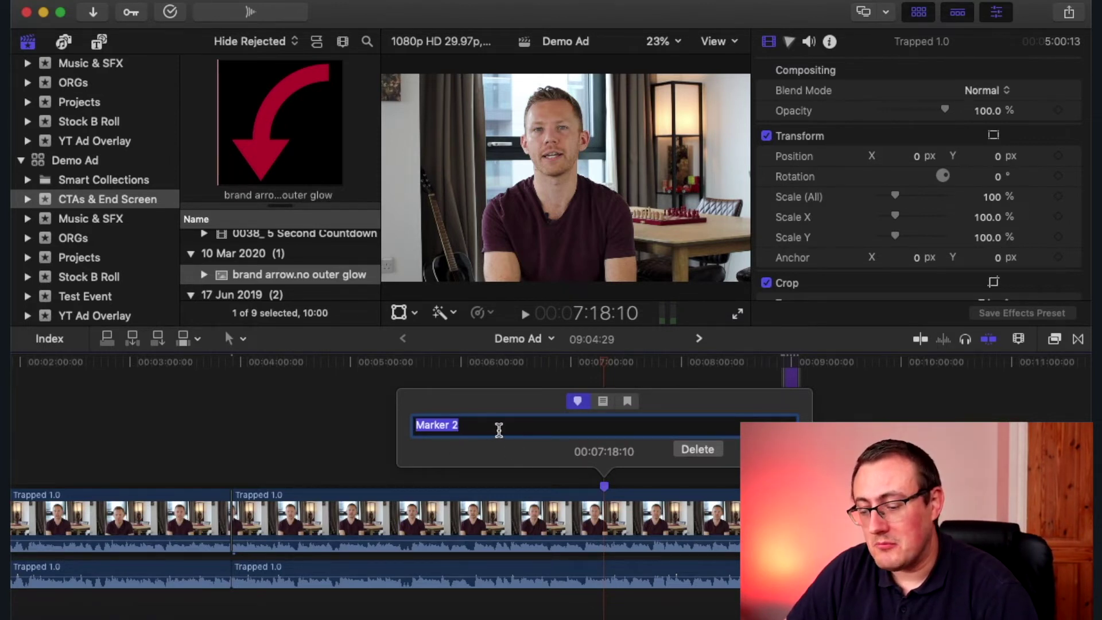
click(708, 450)
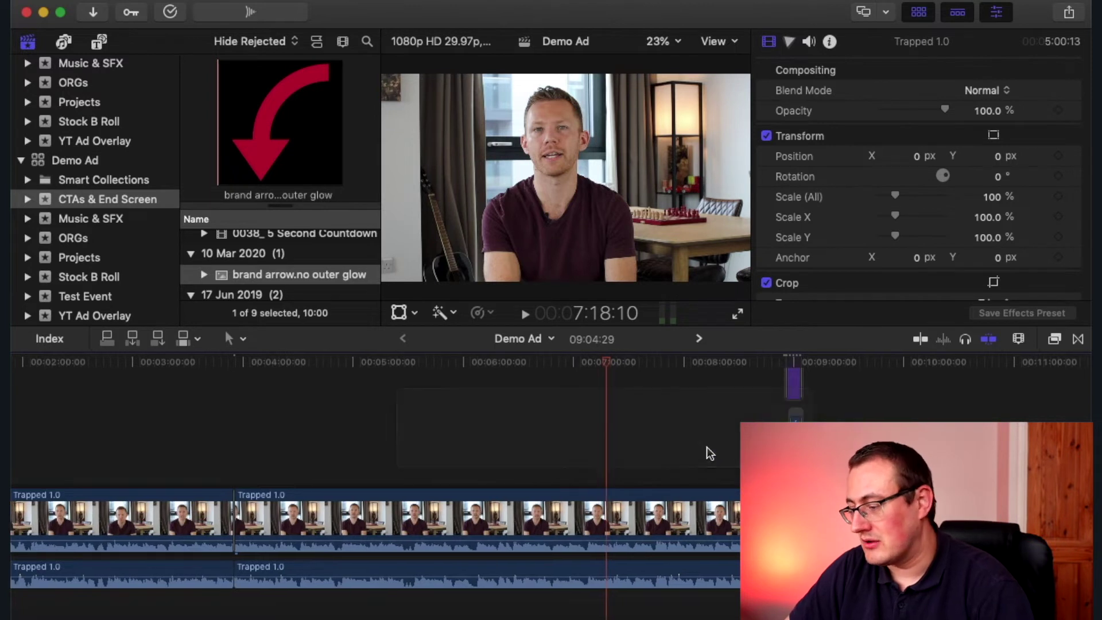